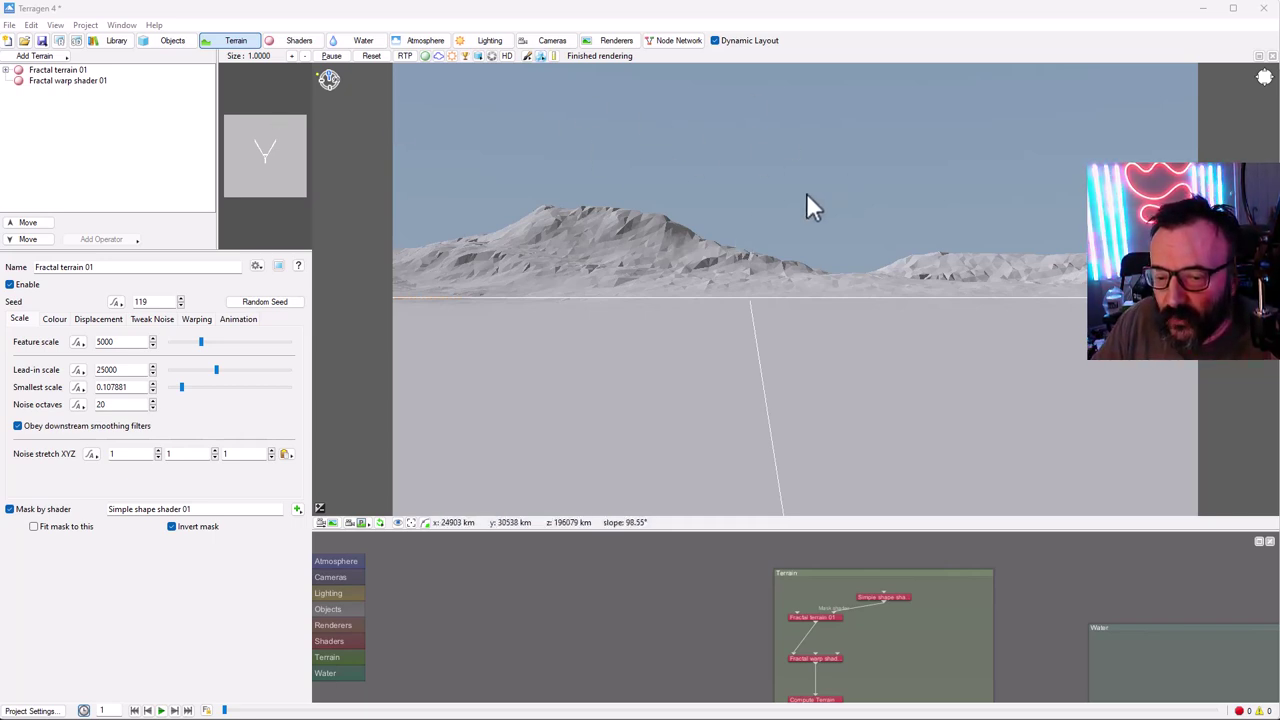
- Enlarge the node network area and rearrange the Fractal terrain 01 and Simple shape shader 01 nodes so the shape shader sits directly above its mask input
{"action": "left_click_drag", "start_coordinate": [706, 277], "coordinate": [714, 249]}
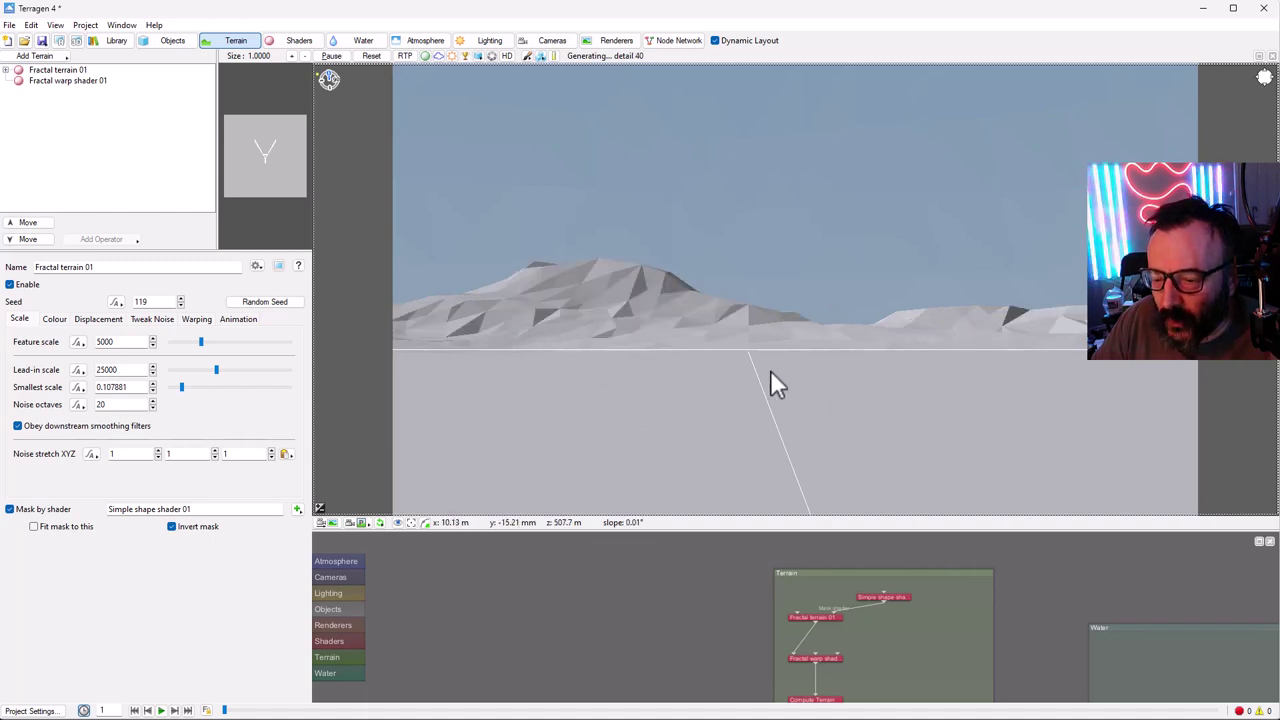
{"action": "left_click_drag", "start_coordinate": [871, 523], "coordinate": [868, 364]}
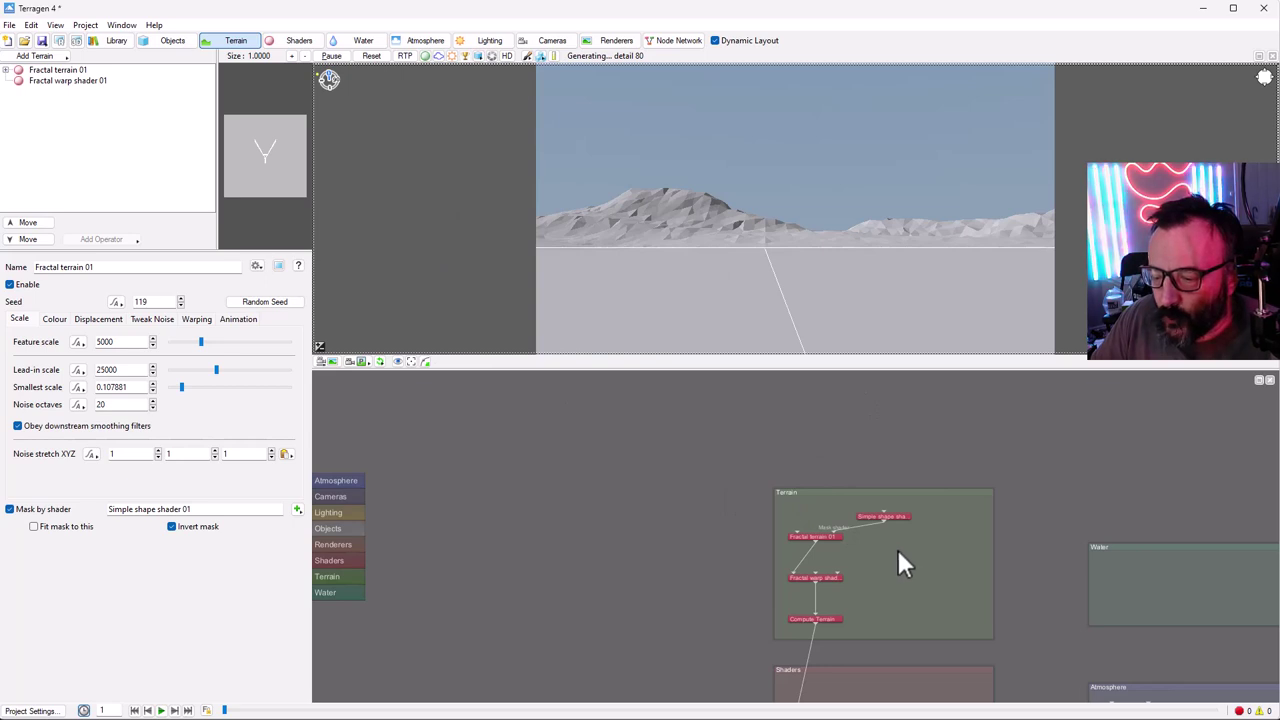
{"action": "scroll", "coordinate": [898, 550], "scroll_direction": "up", "scroll_amount": 3}
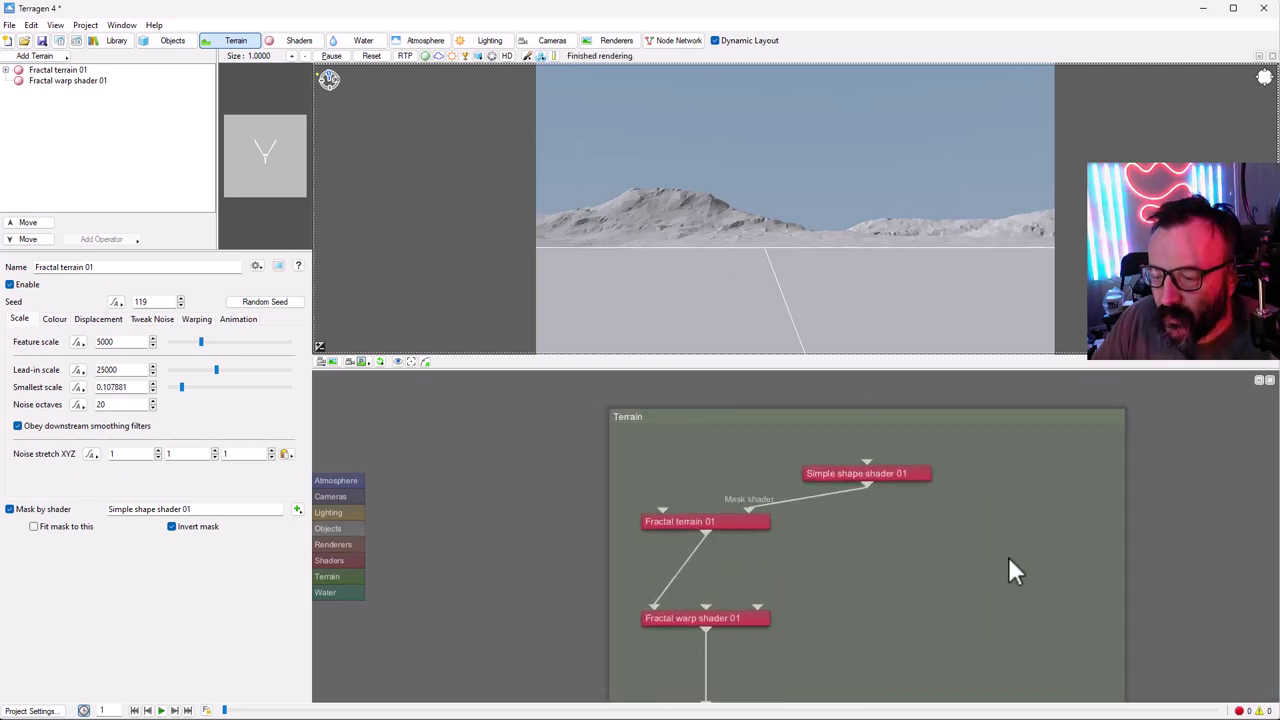
{"action": "middle_click_drag", "start_coordinate": [1008, 557], "coordinate": [906, 536]}
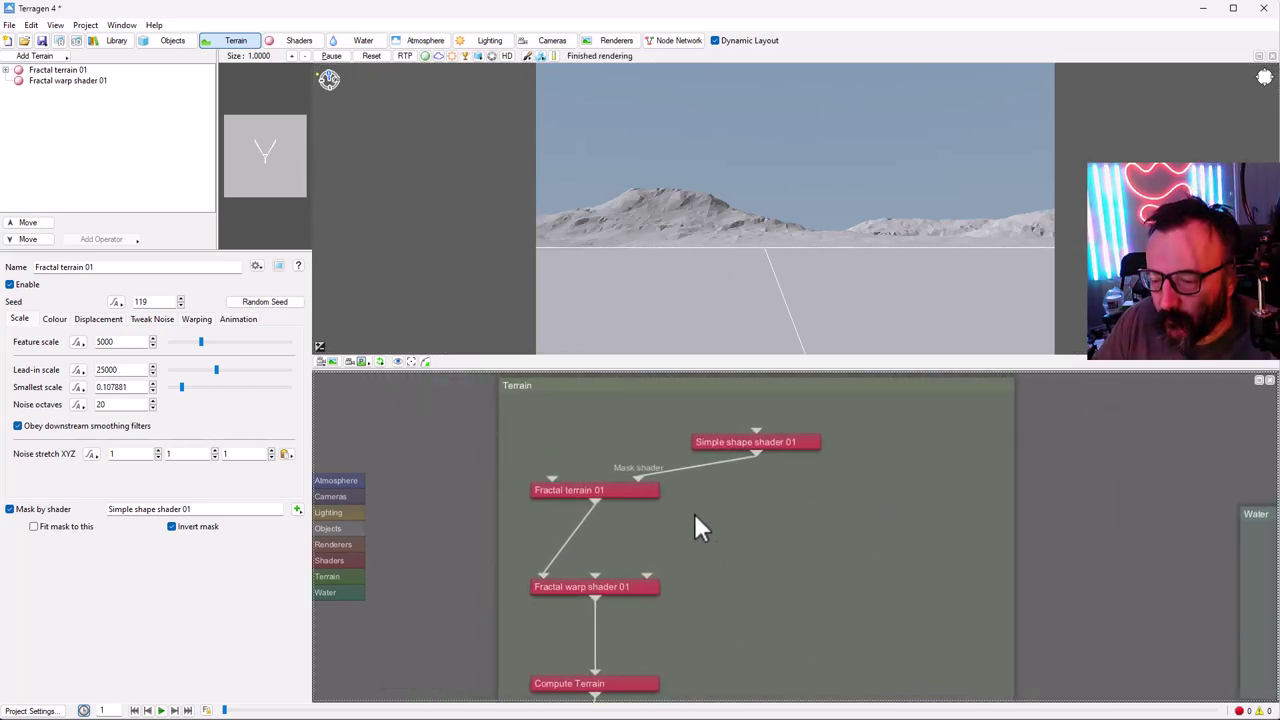
{"action": "left_click_drag", "start_coordinate": [614, 490], "coordinate": [639, 519]}
{"action": "left_click_drag", "start_coordinate": [806, 440], "coordinate": [721, 449]}
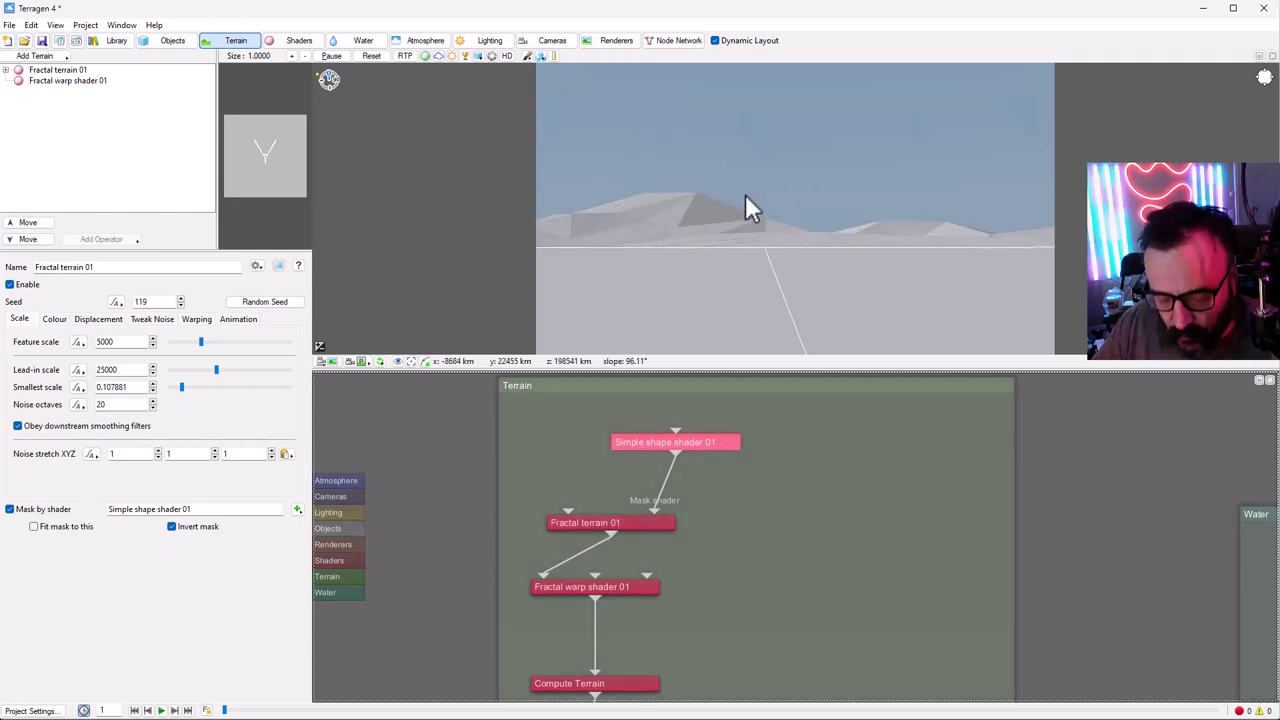
- View the terrain from above, disconnect Simple shape shader 01 from the mask input of Fractal terrain 01, and reconnect it
{"action": "left_click_drag", "start_coordinate": [896, 232], "coordinate": [700, 243]}
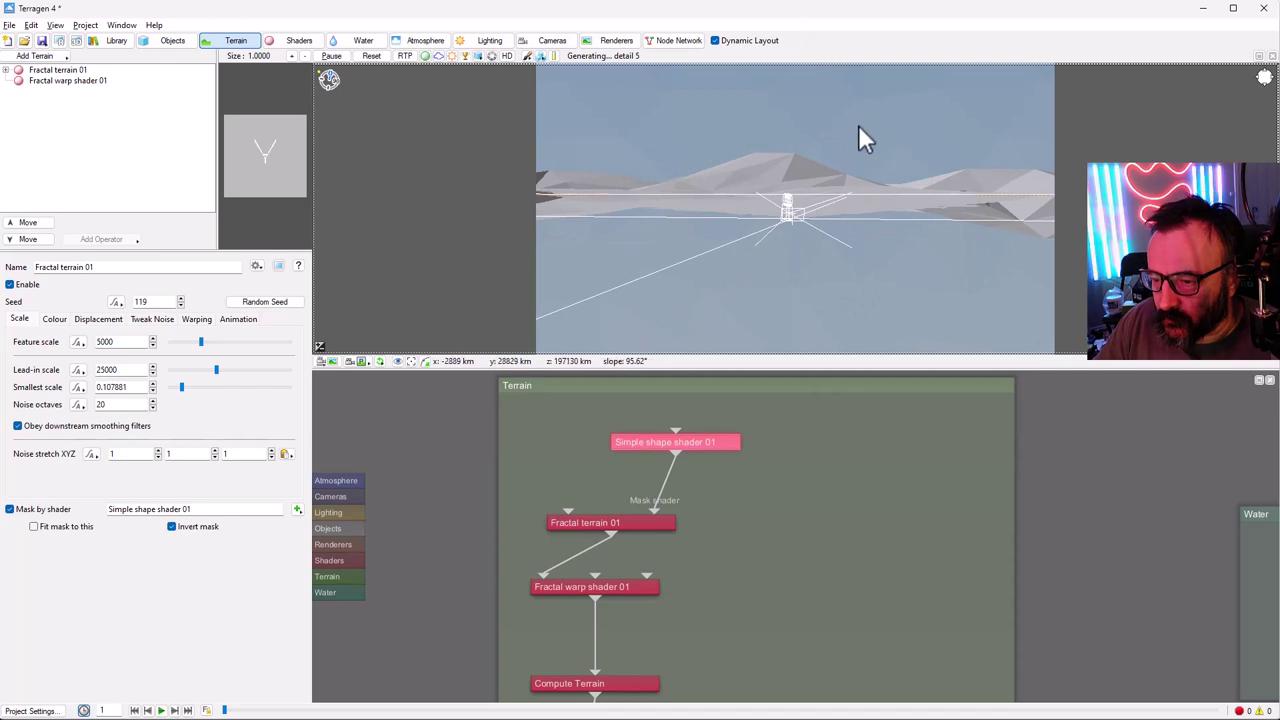
{"action": "left_click_drag", "start_coordinate": [843, 225], "coordinate": [871, 414]}
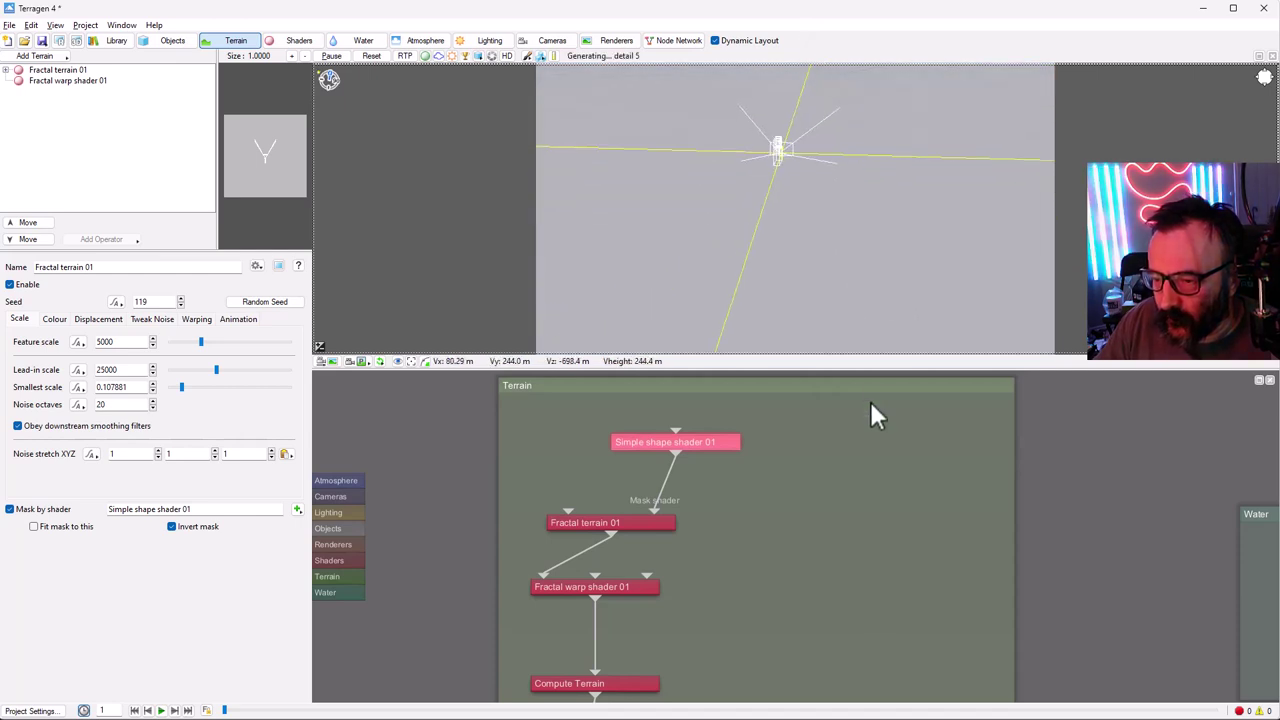
{"action": "left_click_drag", "start_coordinate": [900, 300], "coordinate": [990, 215]}
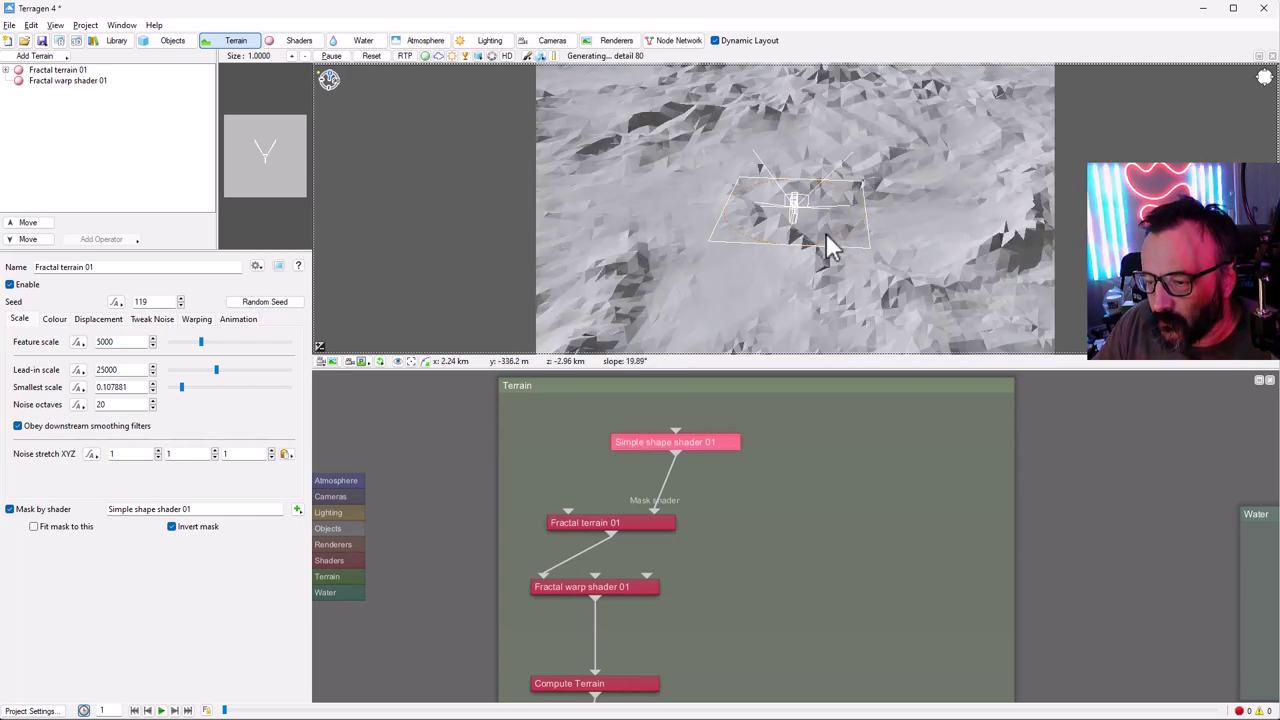
{"action": "scroll", "coordinate": [826, 225], "scroll_direction": "up", "scroll_amount": 5}
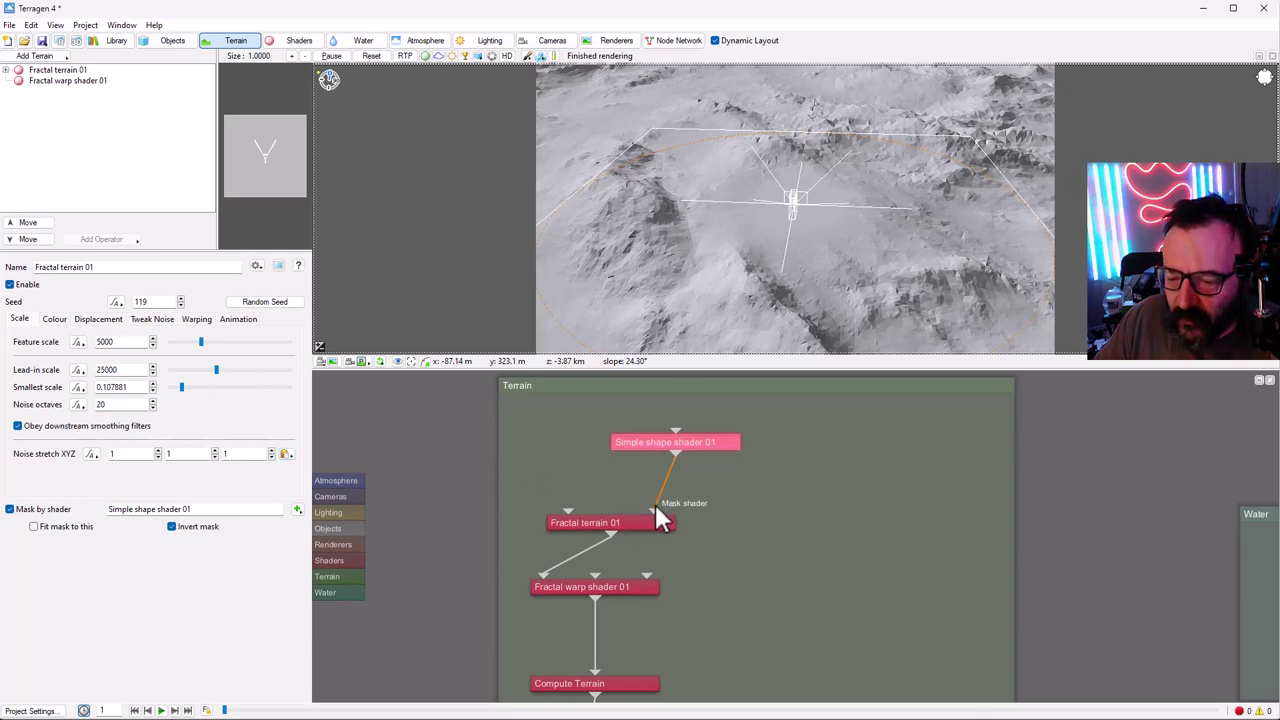
{"action": "left_click_drag", "start_coordinate": [655, 504], "coordinate": [642, 478]}
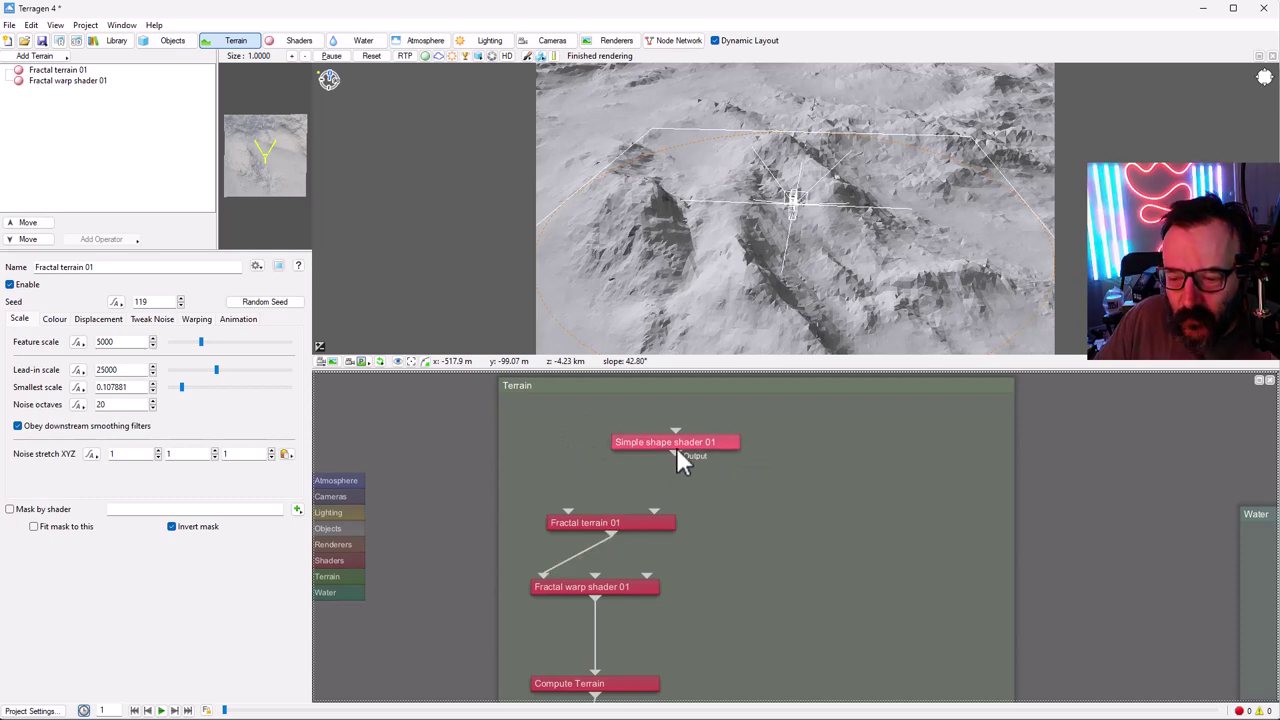
{"action": "left_click_drag", "start_coordinate": [676, 452], "coordinate": [654, 513]}
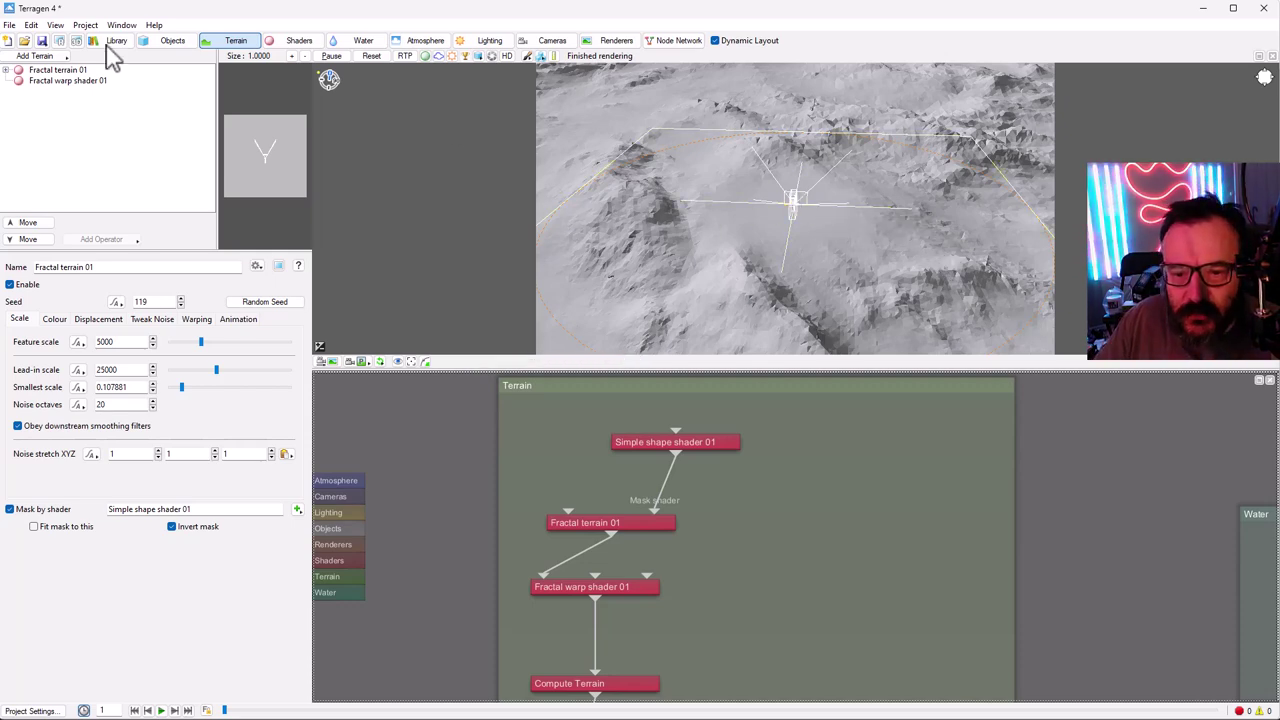
- Add a Crater displacement shader to the terrain and frame the crater from a low angle in the preview
{"action": "left_click", "coordinate": [33, 57]}
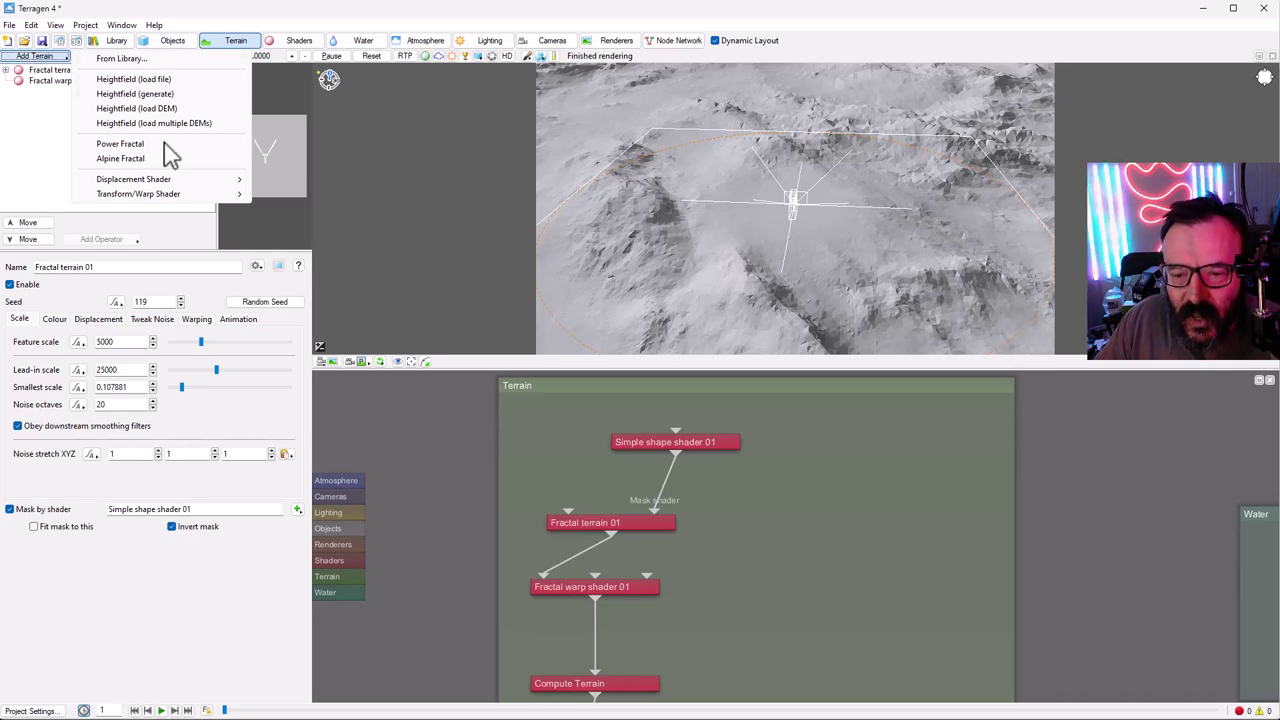
{"action": "mouse_move", "coordinate": [157, 180]}
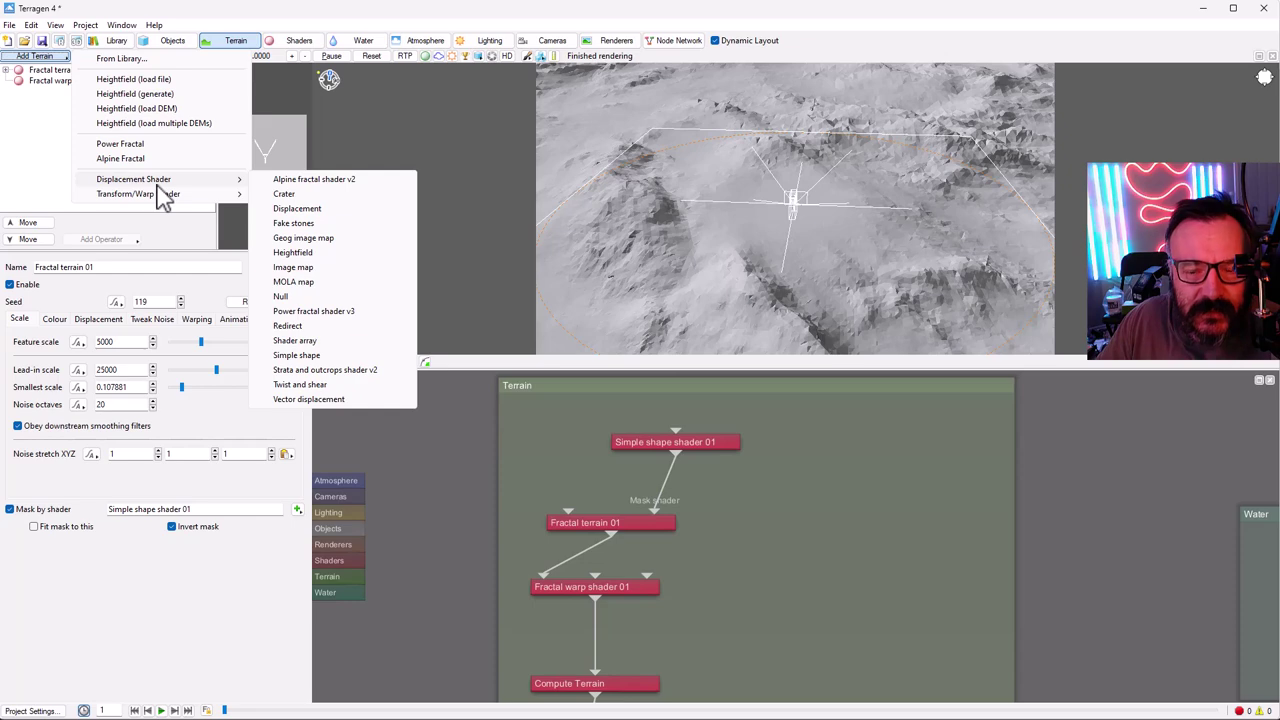
{"action": "left_click", "coordinate": [324, 197]}
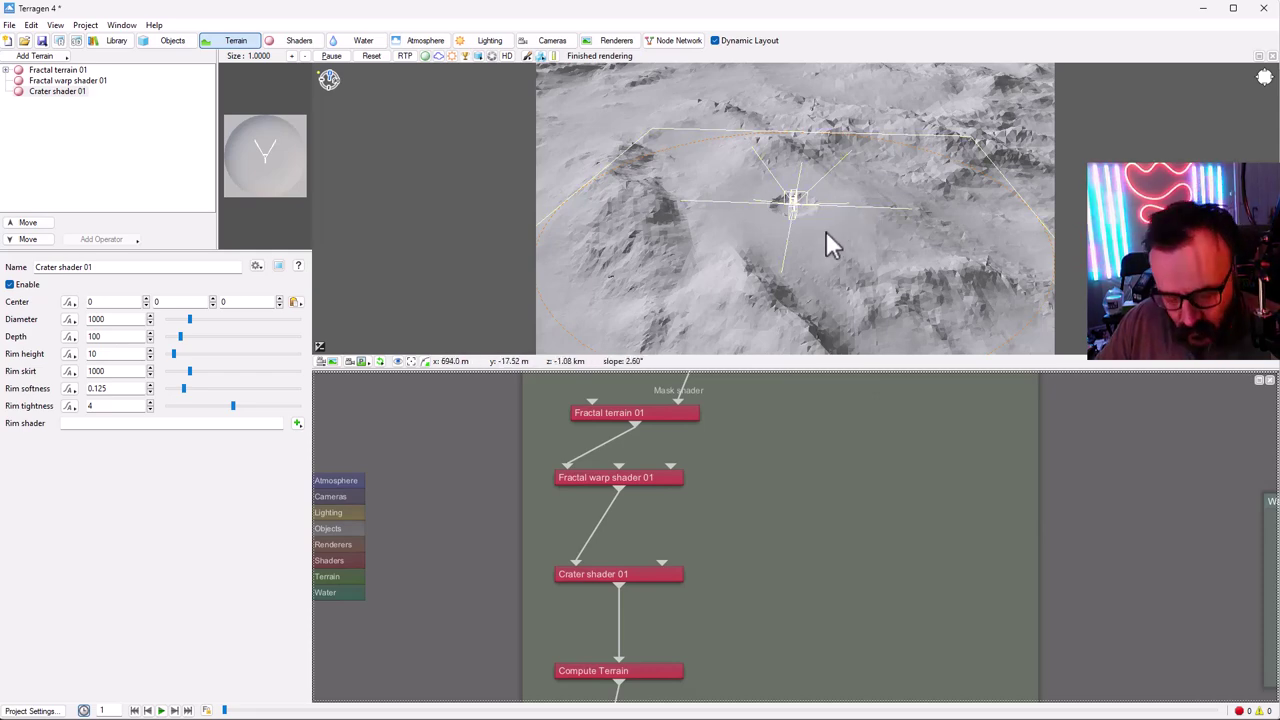
{"action": "scroll", "coordinate": [828, 240], "scroll_direction": "up", "scroll_amount": 5}
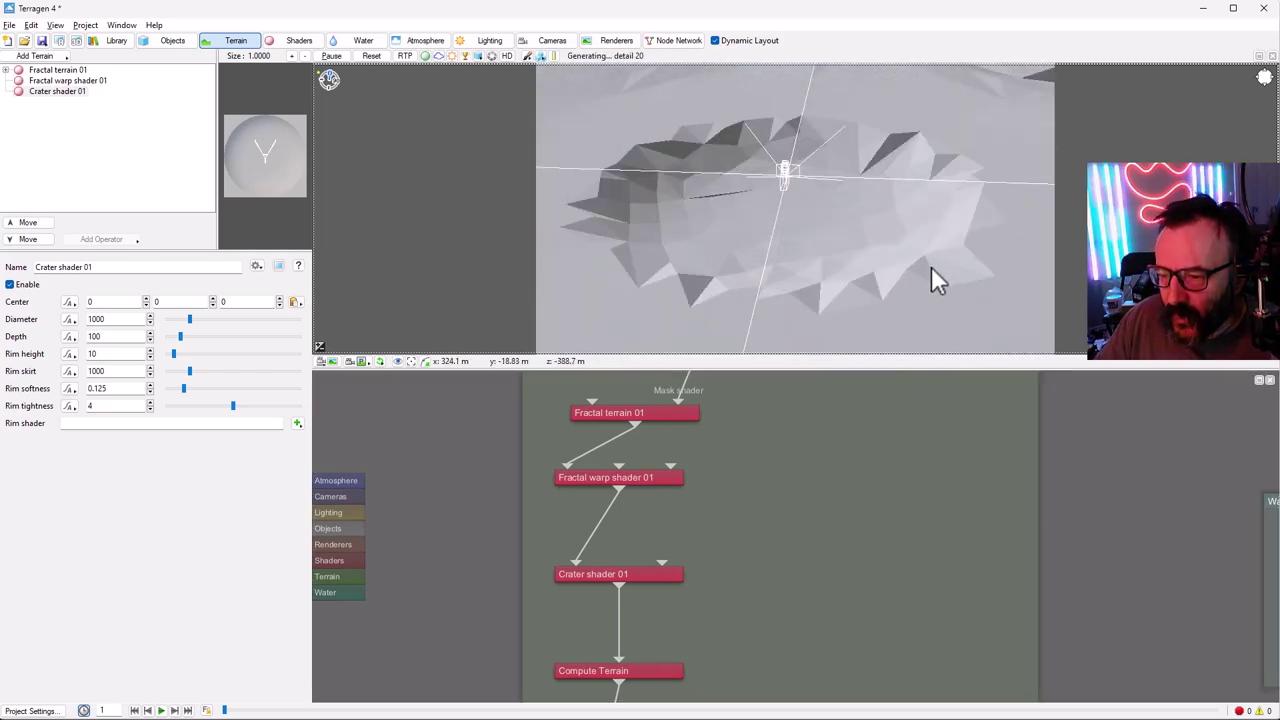
{"action": "left_click_drag", "start_coordinate": [948, 258], "coordinate": [946, 160]}
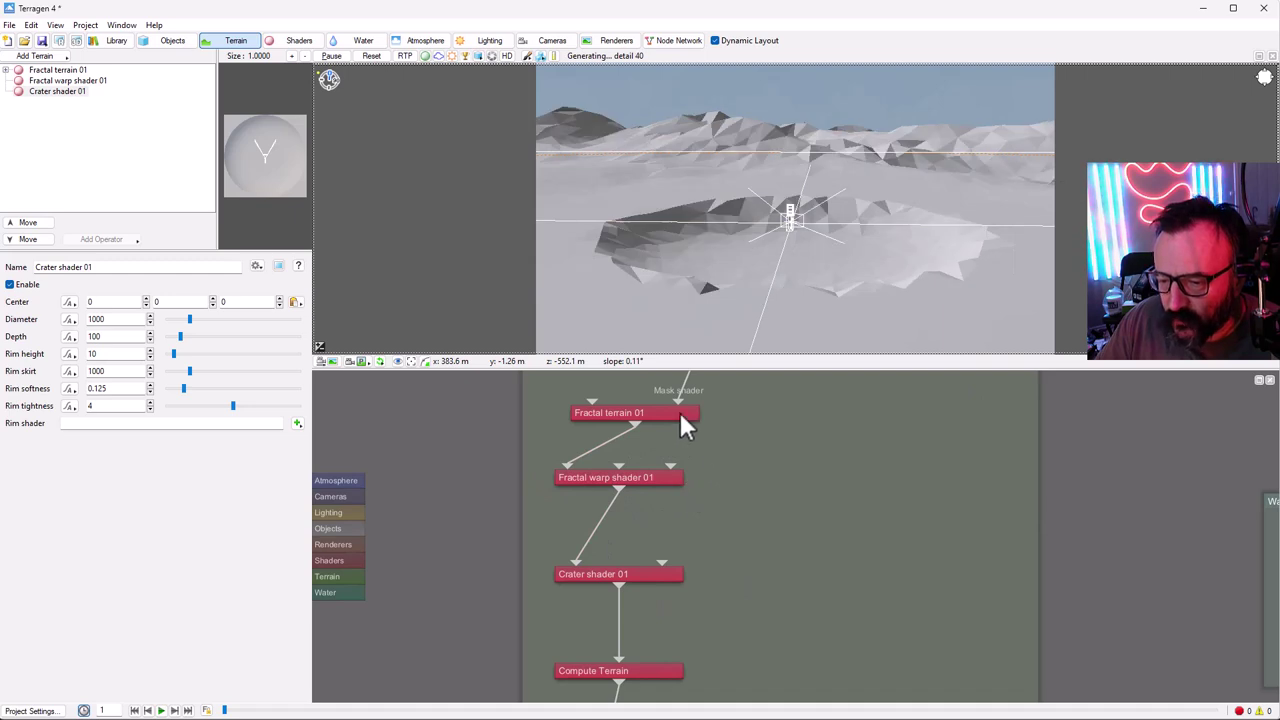
- Examine the Terrain group's node chain around the new crater shader
{"action": "left_click_drag", "start_coordinate": [686, 423], "coordinate": [692, 445]}
{"action": "left_click_drag", "start_coordinate": [782, 452], "coordinate": [760, 531]}
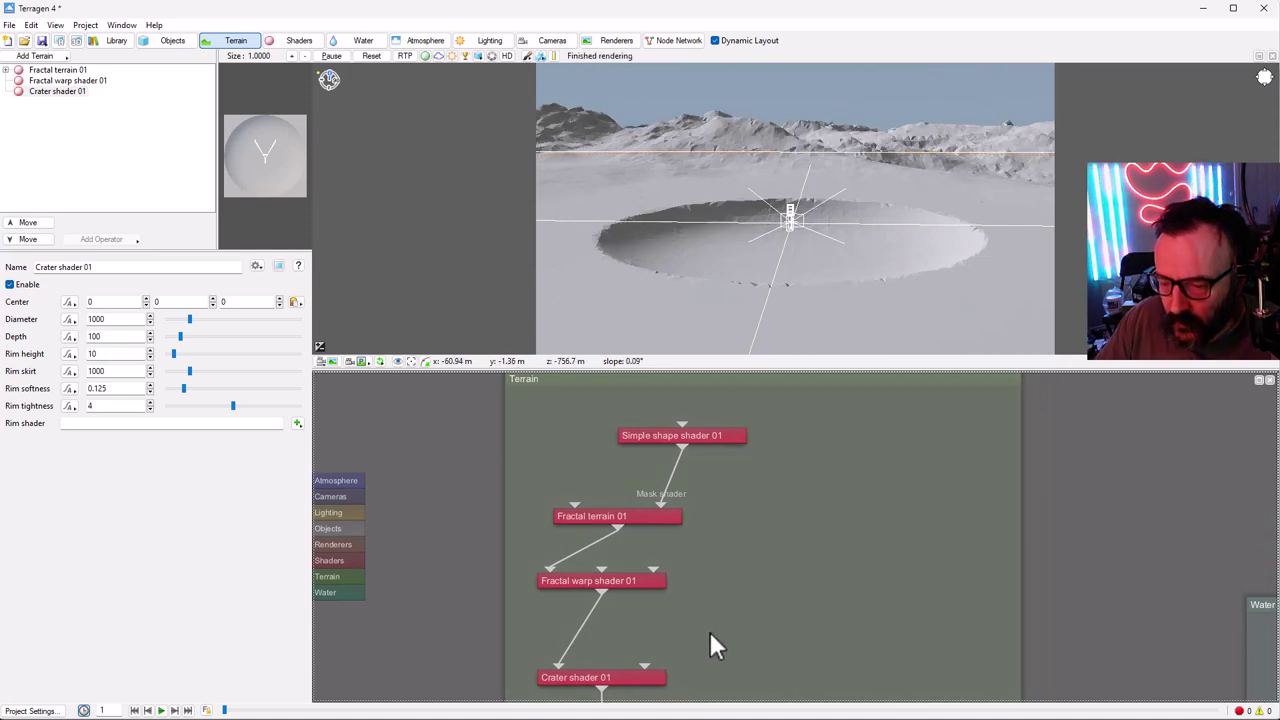
{"action": "scroll", "coordinate": [737, 635], "scroll_direction": "down", "scroll_amount": 1}
{"action": "scroll", "coordinate": [746, 586], "scroll_direction": "up", "scroll_amount": 1}
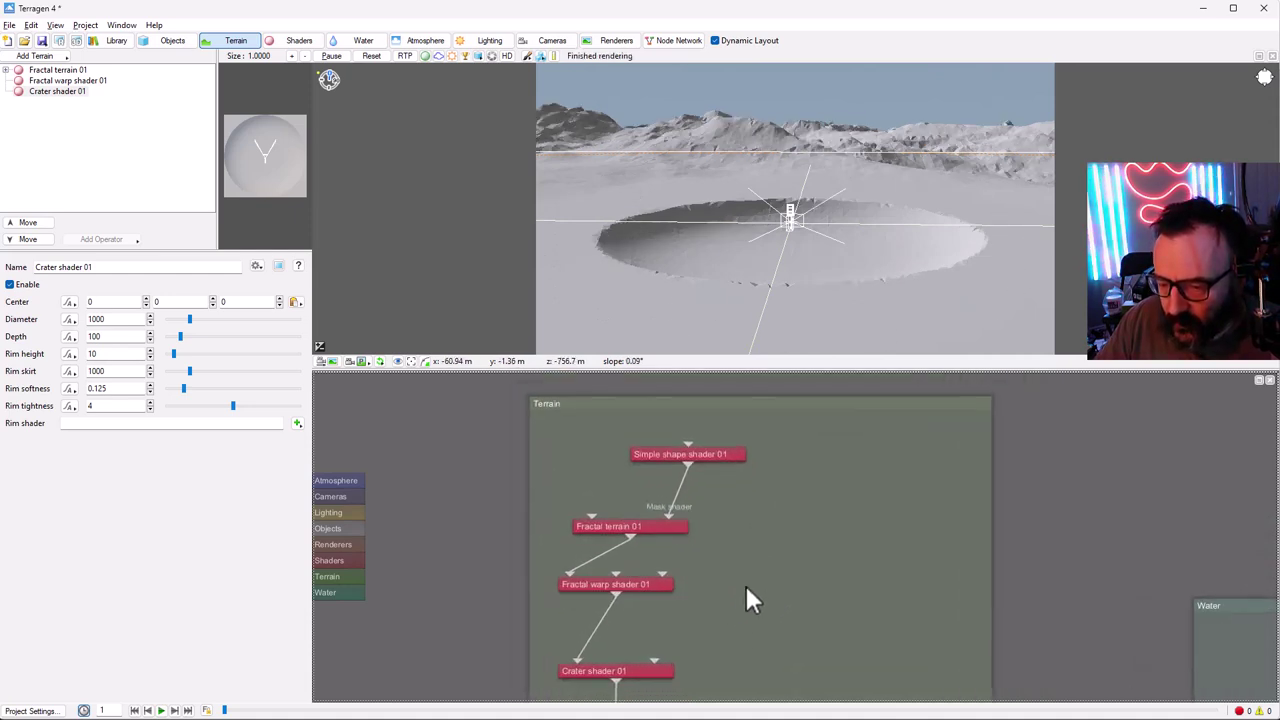
{"action": "left_click_drag", "start_coordinate": [746, 586], "coordinate": [744, 494]}
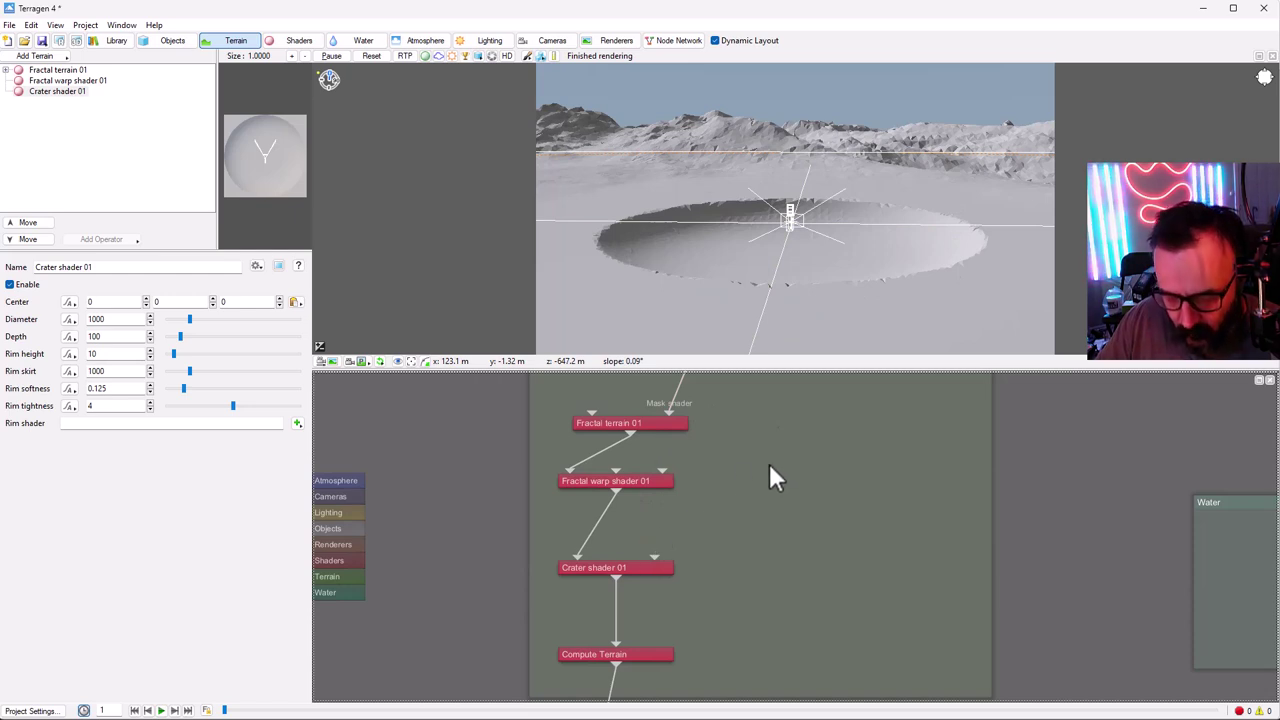
{"action": "scroll", "coordinate": [726, 574], "scroll_direction": "up", "scroll_amount": 2}
{"action": "scroll", "coordinate": [763, 446], "scroll_direction": "down", "scroll_amount": 2}
{"action": "scroll", "coordinate": [783, 442], "scroll_direction": "down", "scroll_amount": 2}
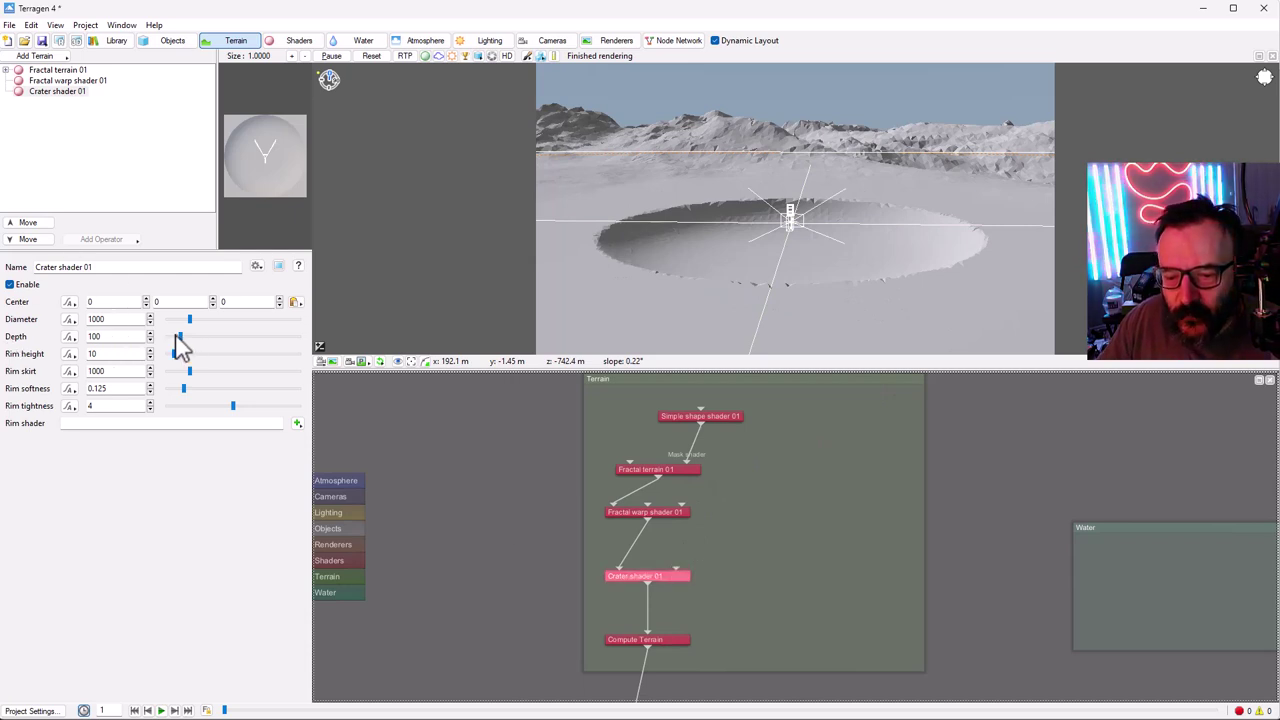
- Try a depth of 500 for the crater and set the depth back to 100
{"action": "double_click", "coordinate": [100, 337]}
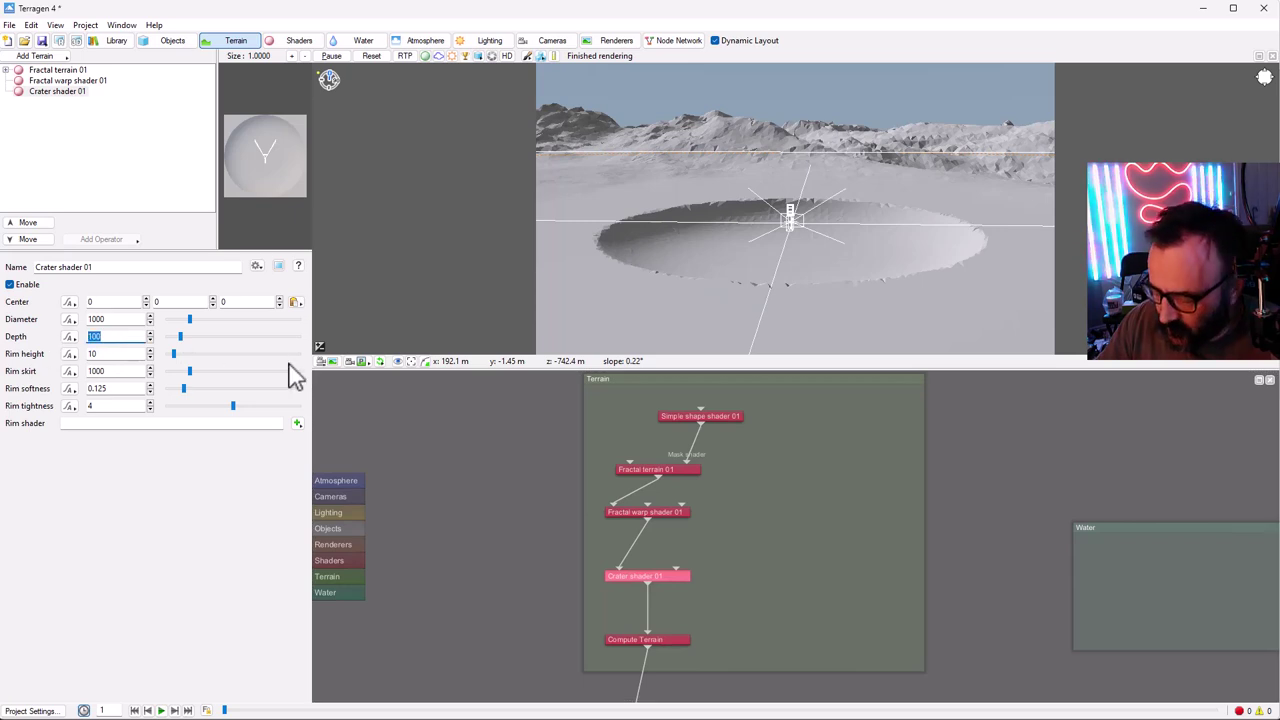
{"action": "type", "text": "500"}
{"action": "key", "text": "Return"}
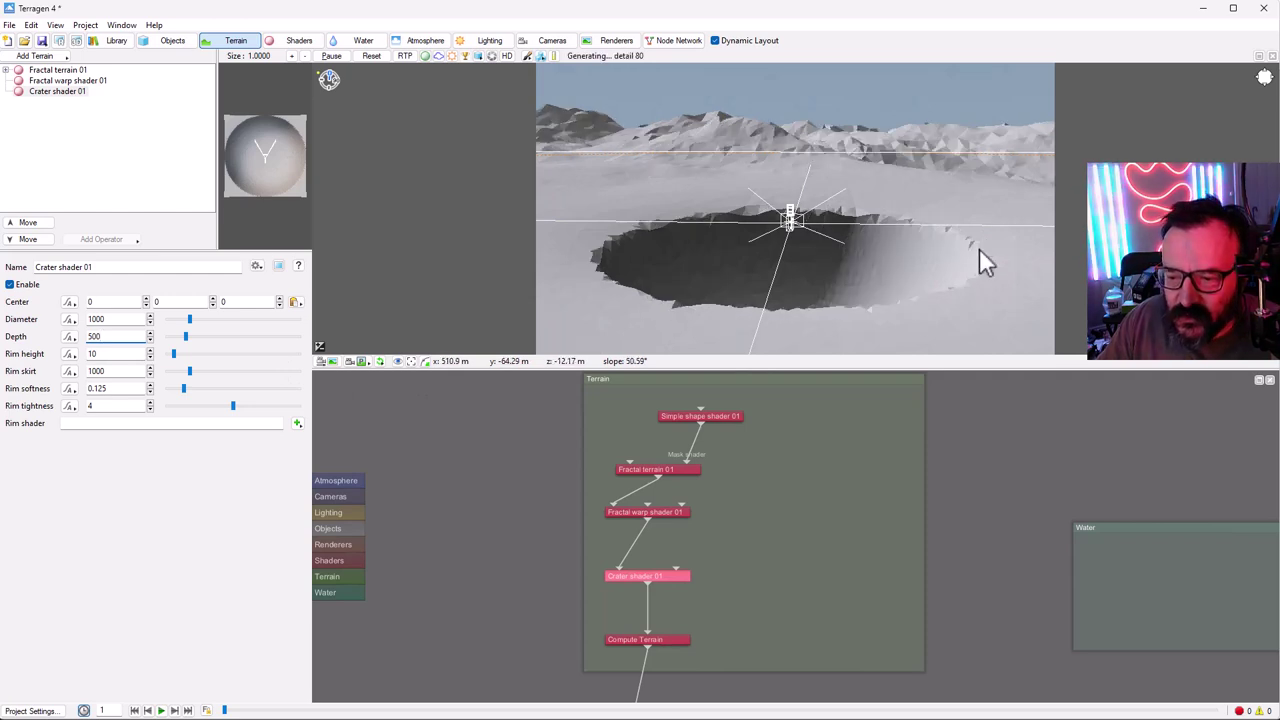
{"action": "double_click", "coordinate": [118, 337]}
{"action": "type", "text": "100"}
{"action": "key", "text": "Return"}
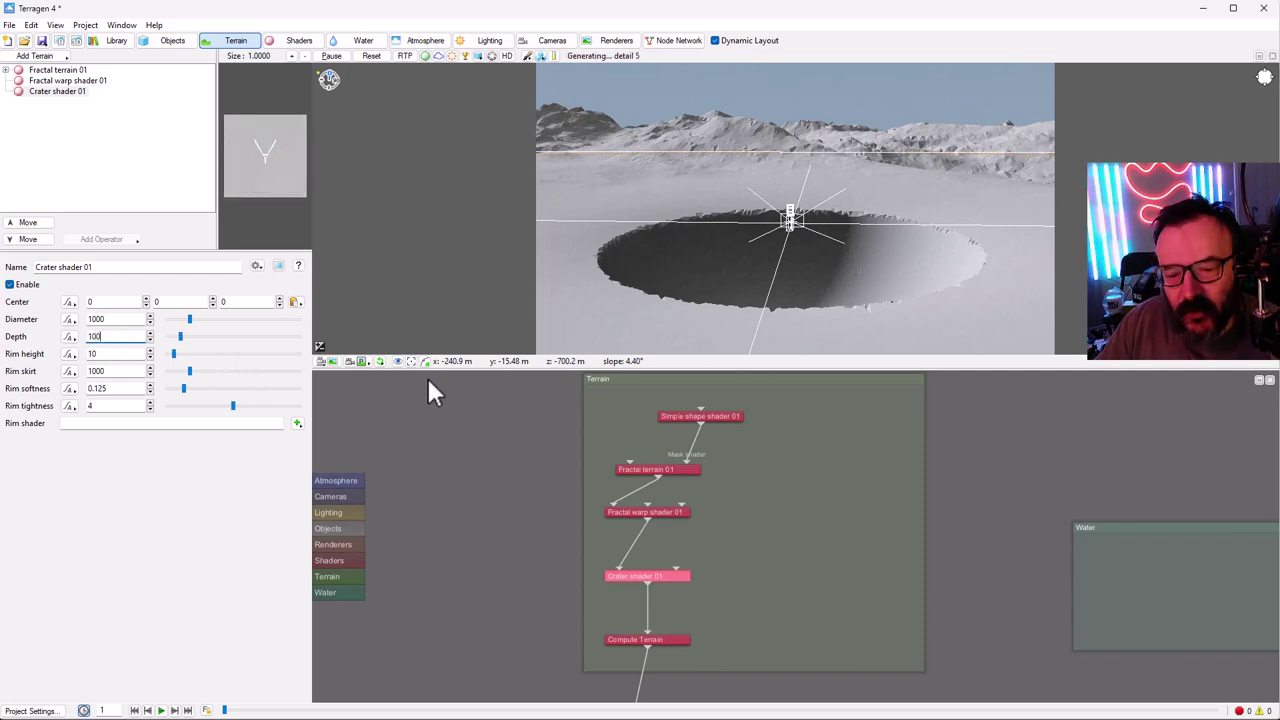
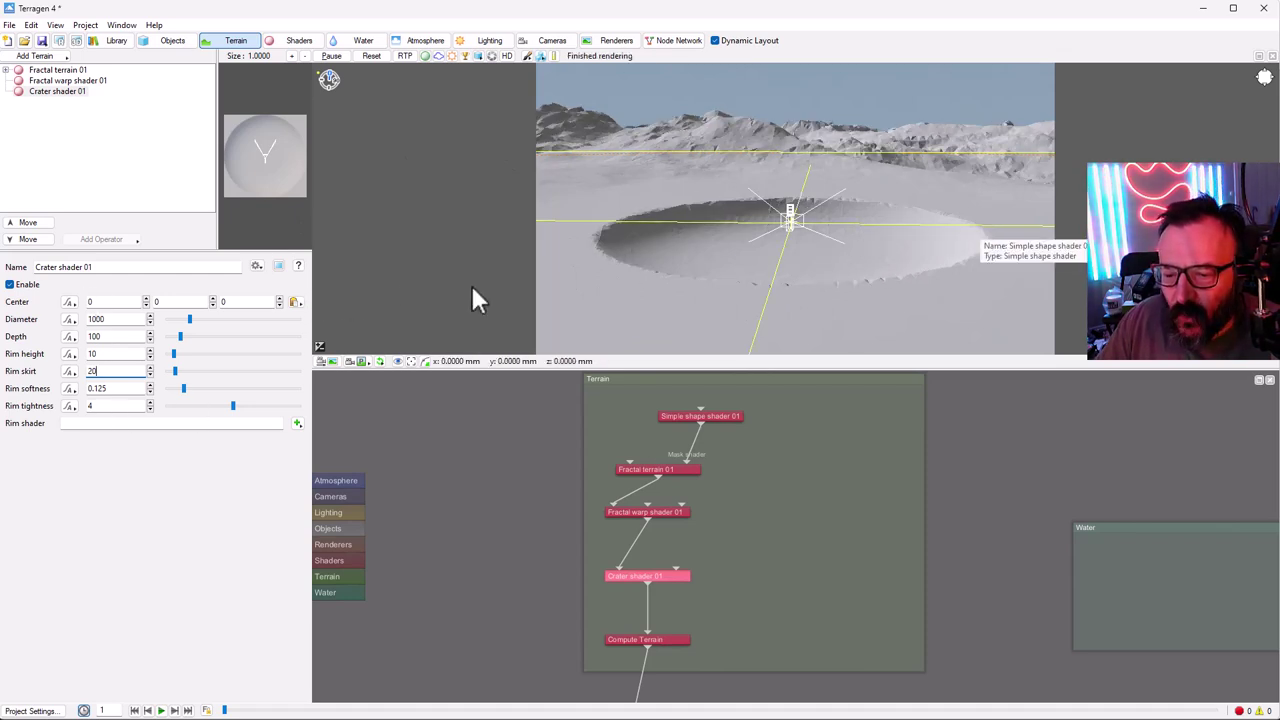
- Set the crater's rim height to 0
{"action": "double_click", "coordinate": [120, 353]}
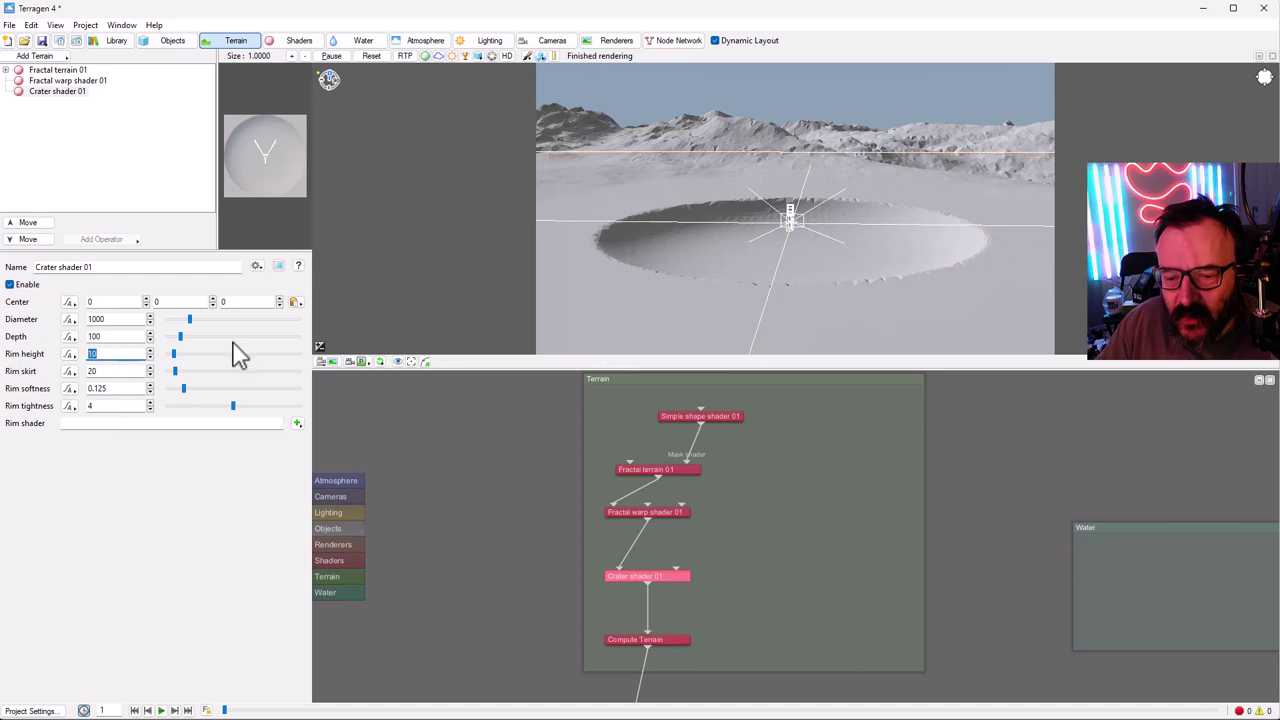
{"action": "type", "text": "0"}
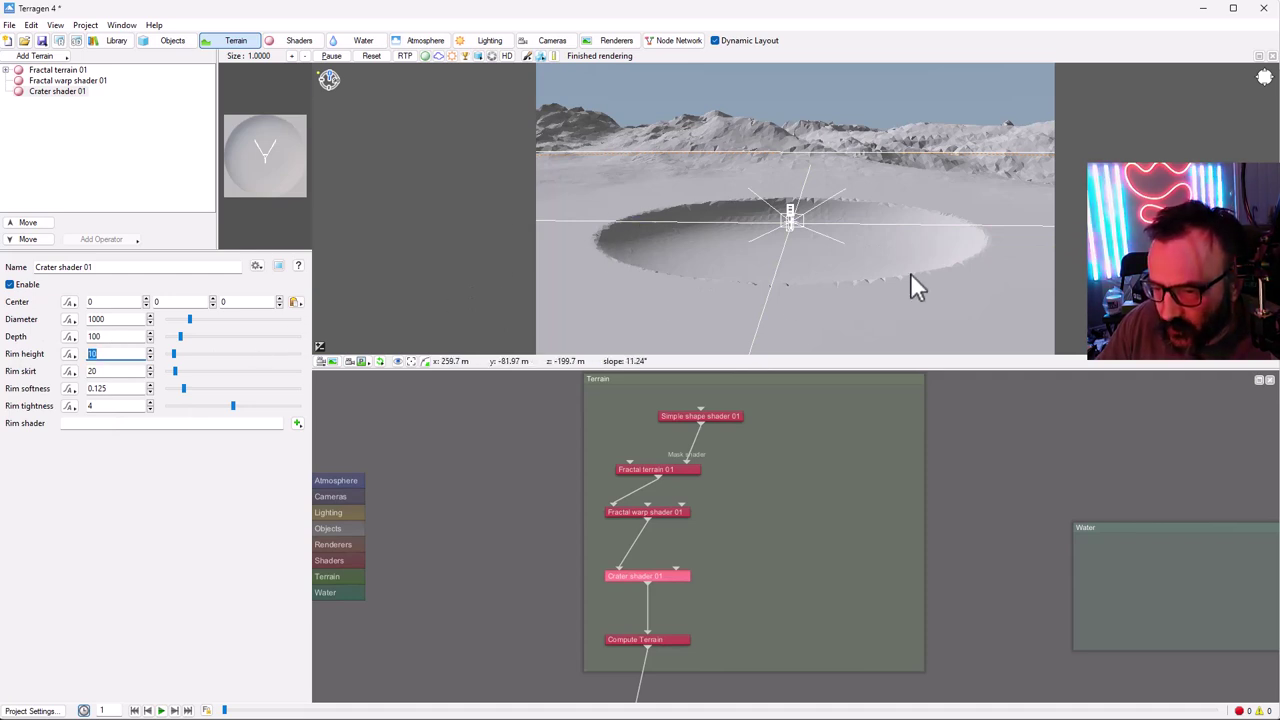
{"action": "key", "text": "Return"}
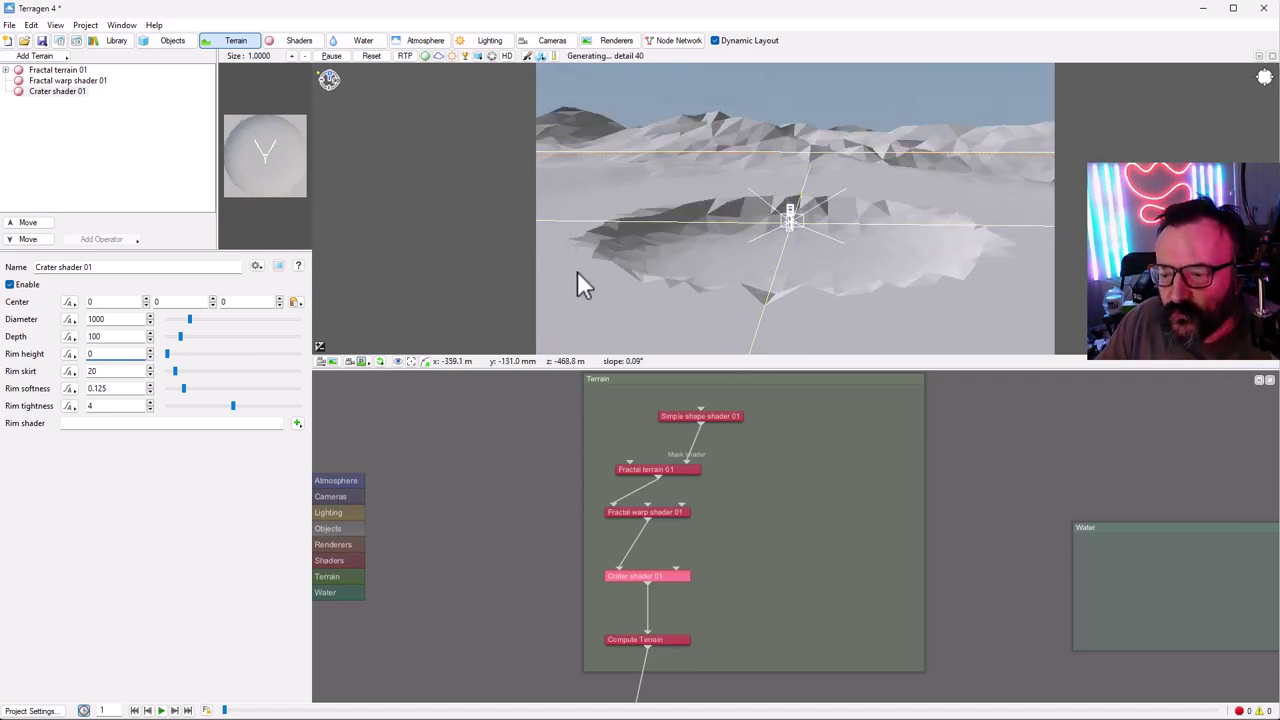
- Test a rim softness of 1 on the crater and set the softness to 0
{"action": "left_click", "coordinate": [120, 388]}
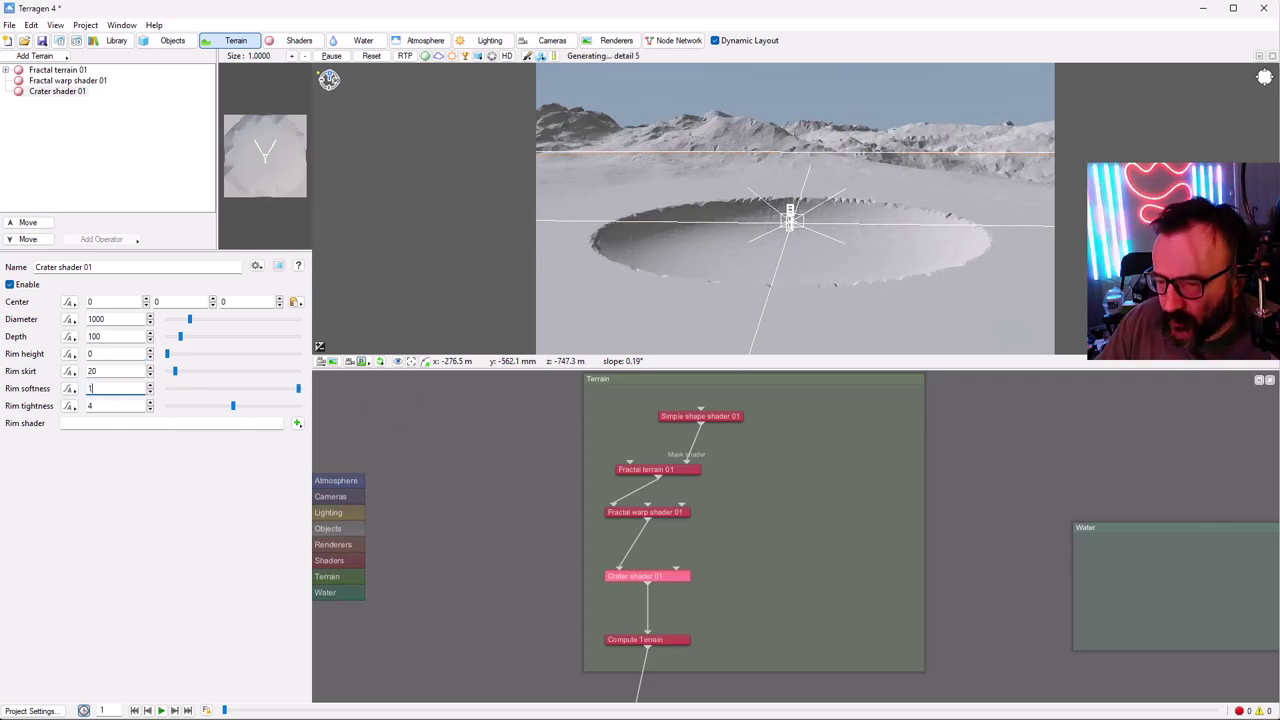
{"action": "type", "text": "1"}
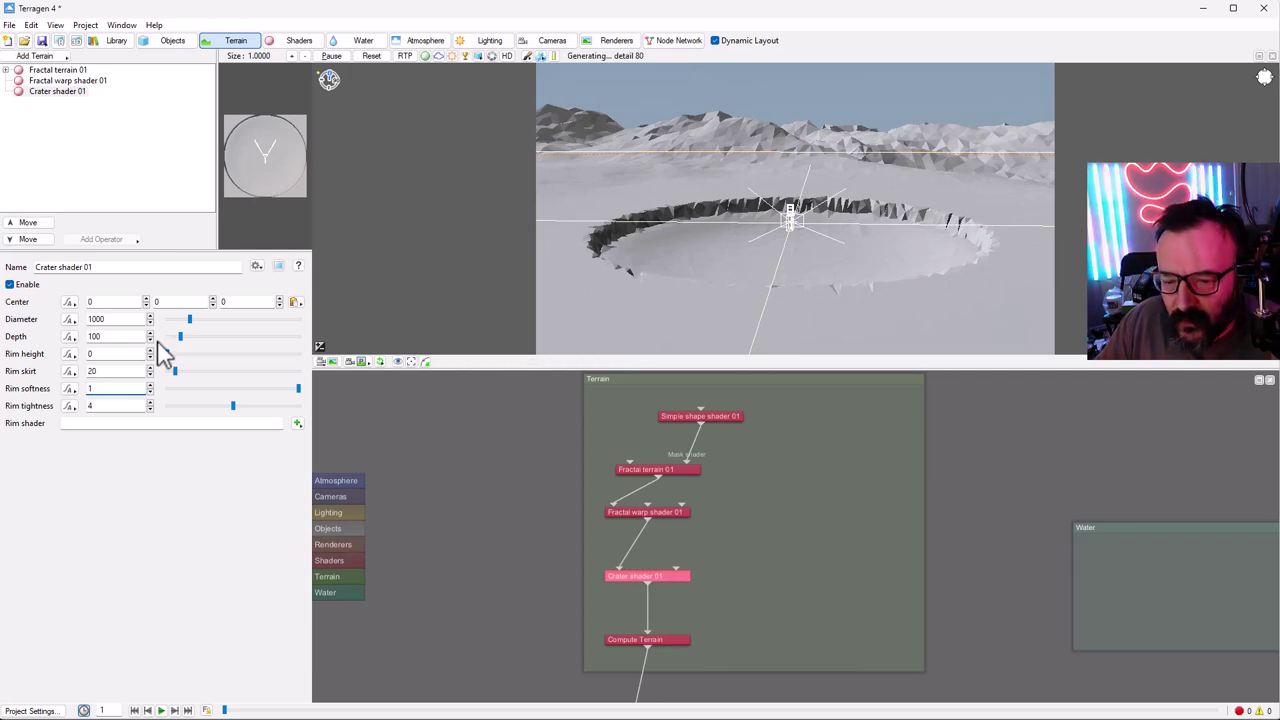
{"action": "type", "text": "0"}
{"action": "key", "text": "Return"}
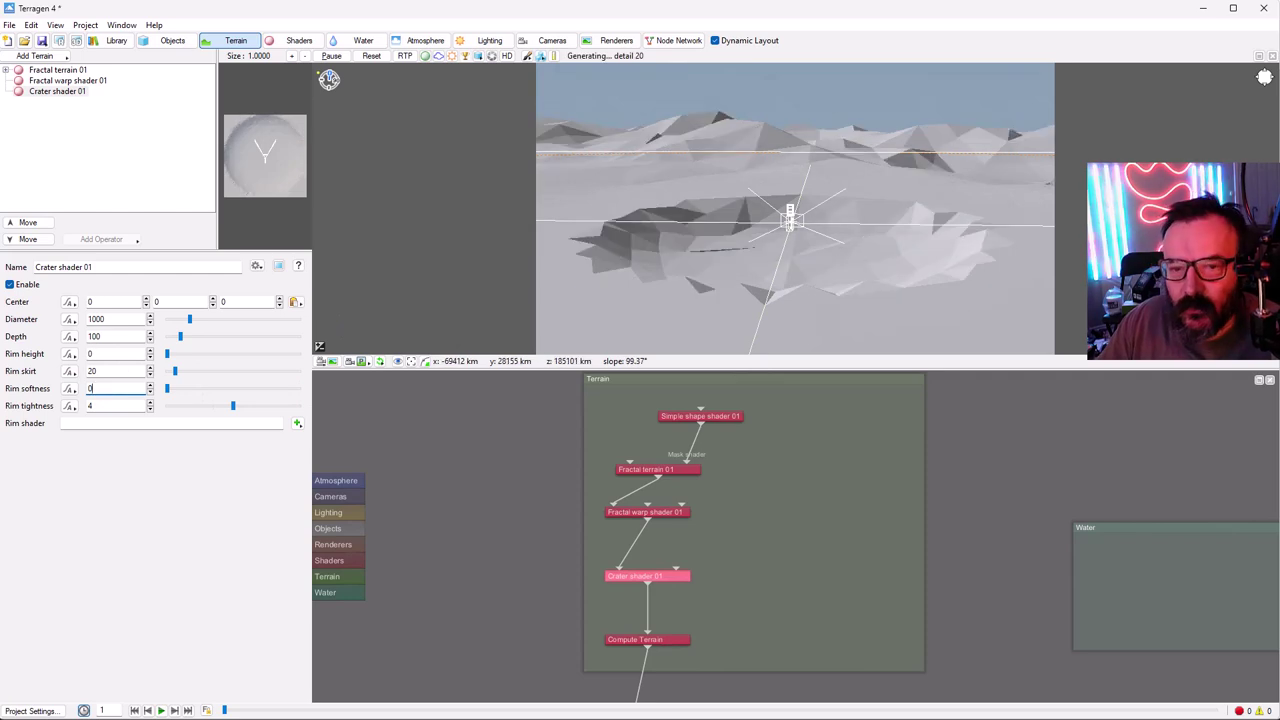
- Test rim tightness values of 10 and 0 on the crater and set the tightness to 2
{"action": "left_click", "coordinate": [110, 405]}
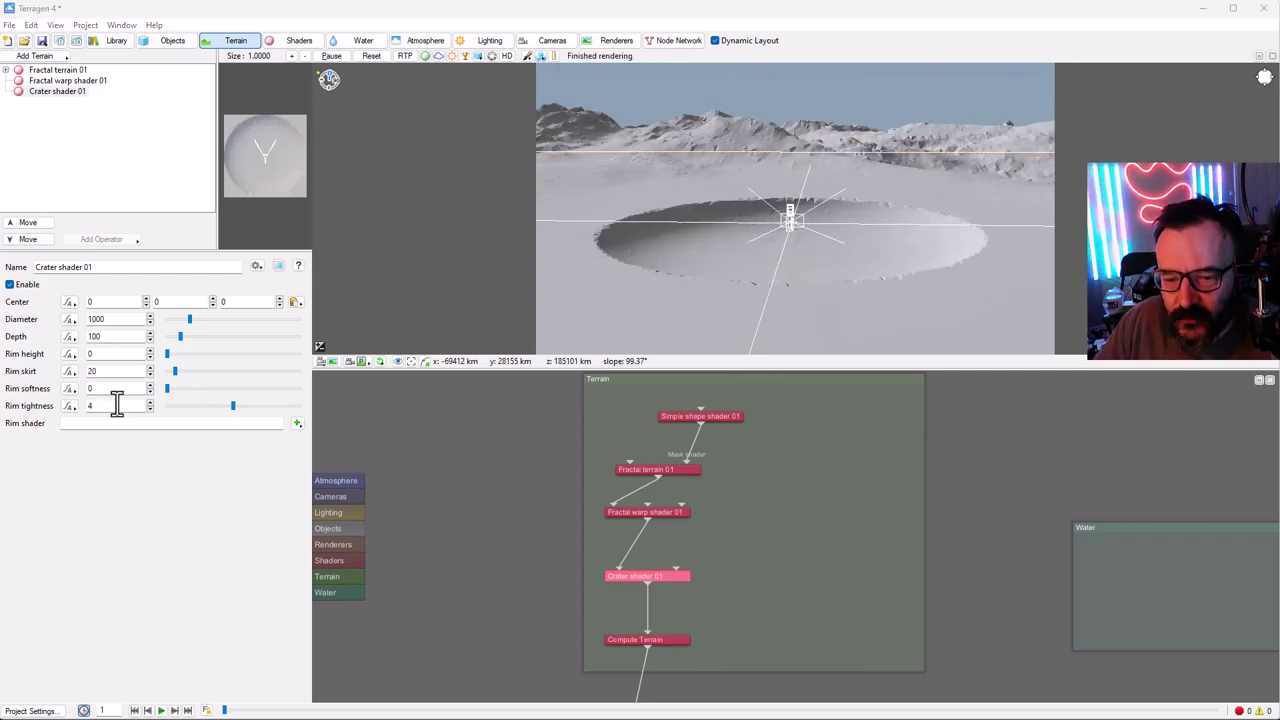
{"action": "type", "text": "0"}
{"action": "key", "text": "Return"}
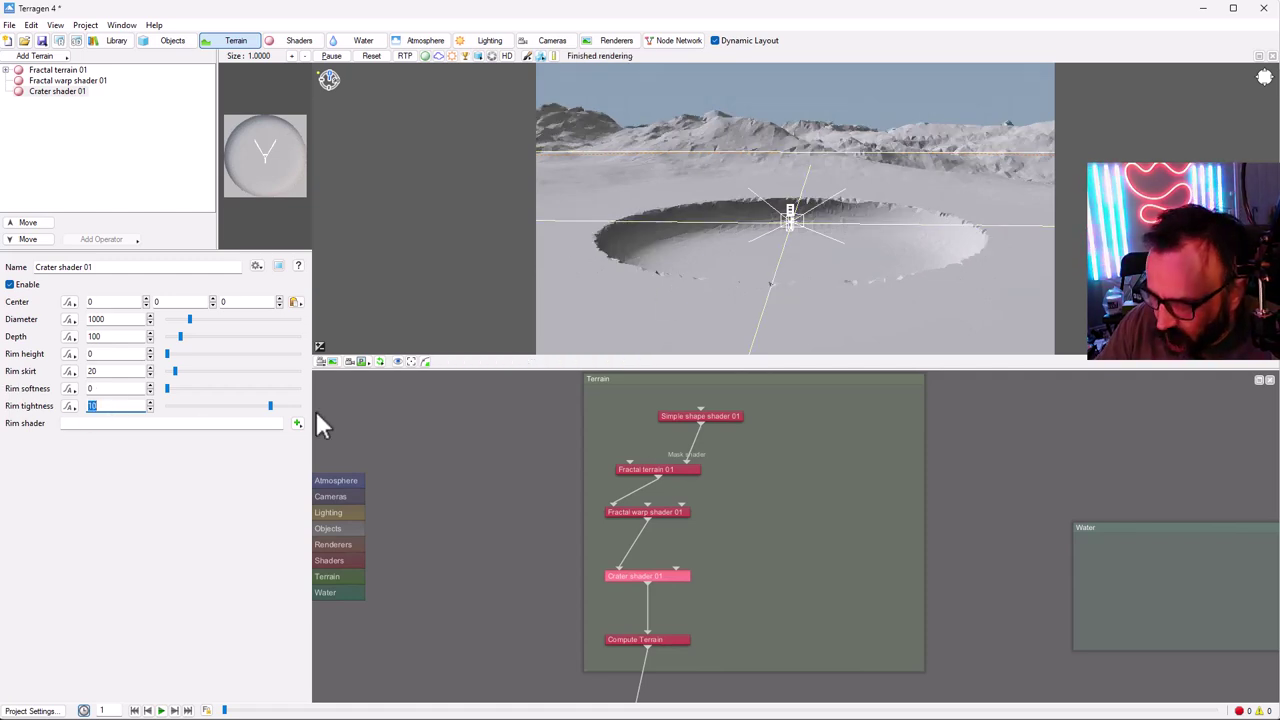
{"action": "type", "text": "0"}
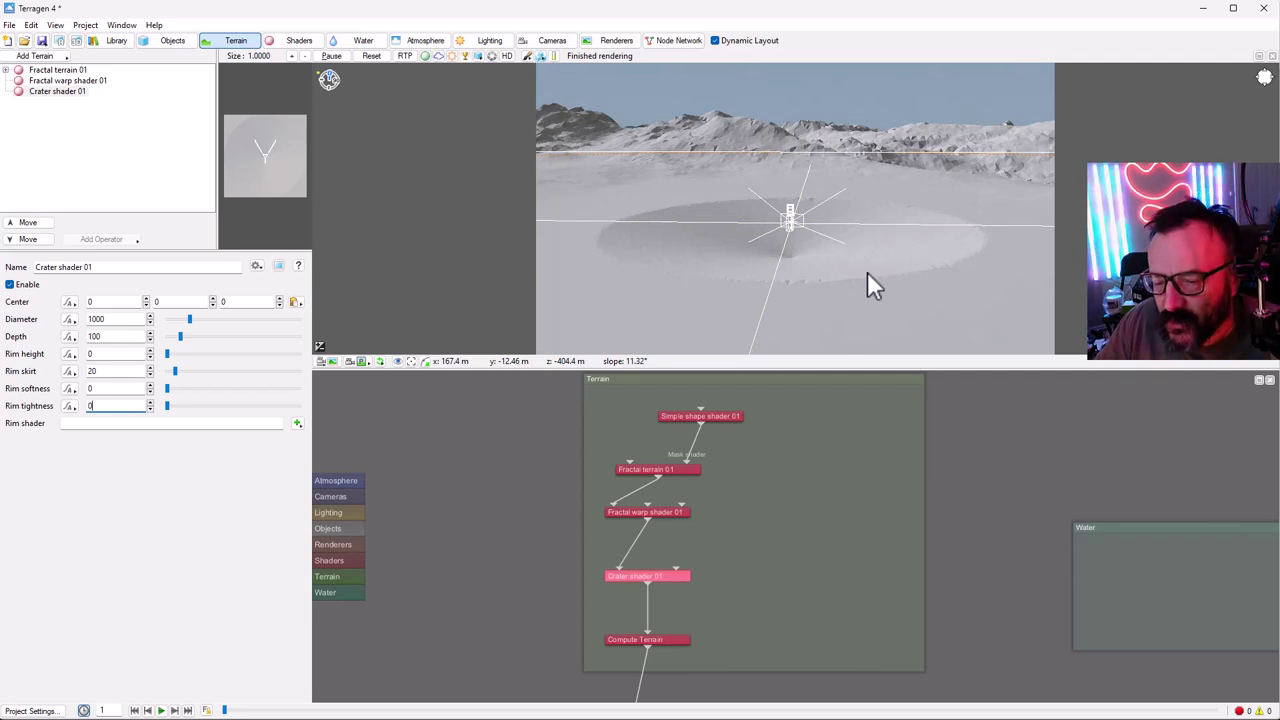
{"action": "double_click", "coordinate": [102, 405]}
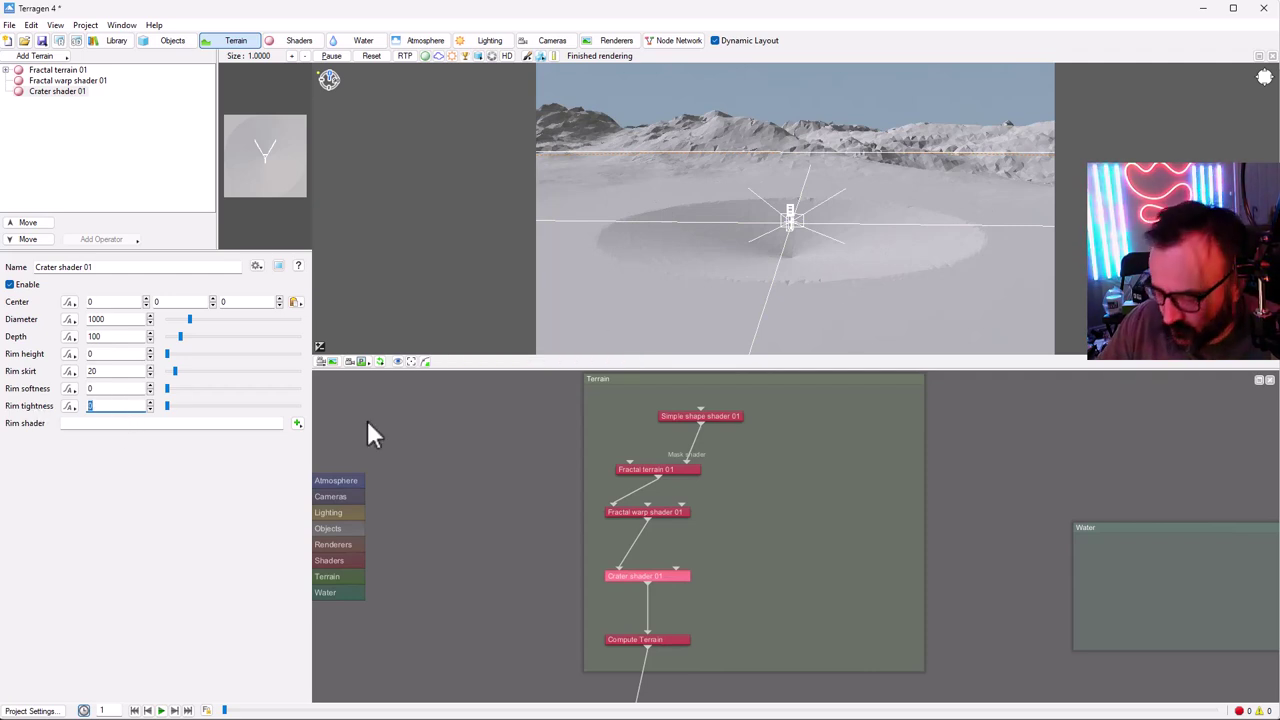
{"action": "type", "text": "2"}
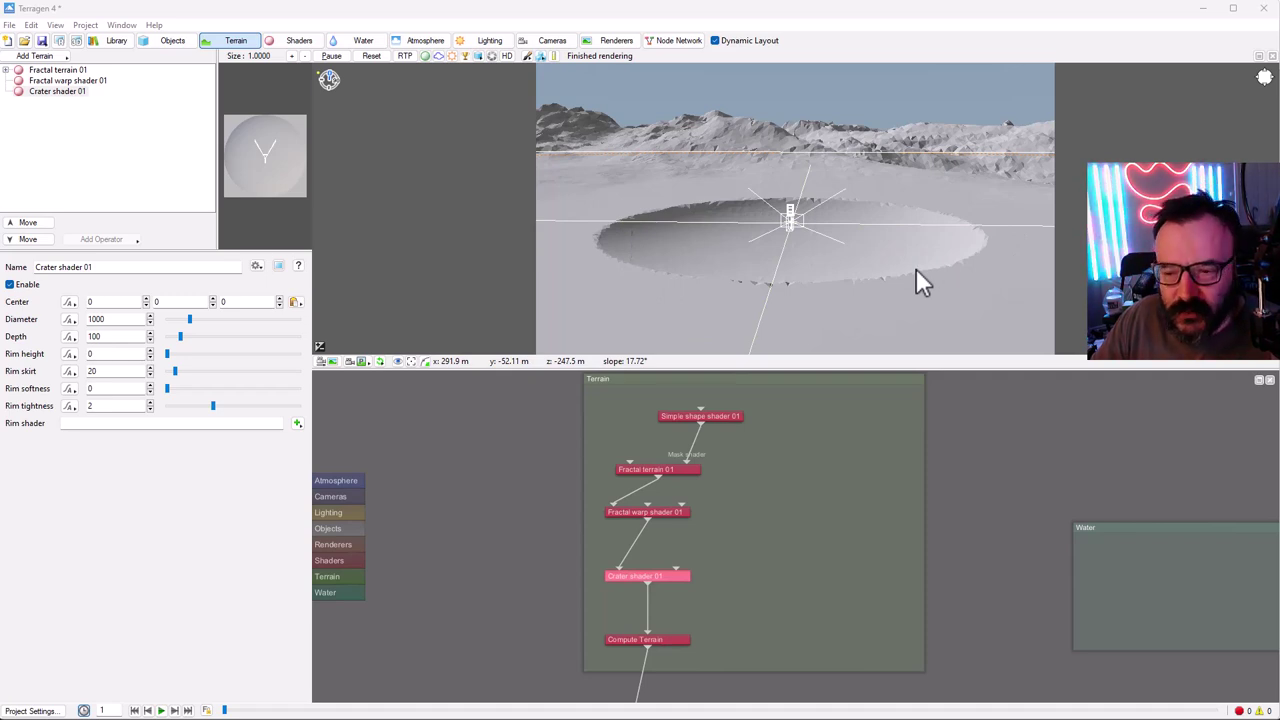
{"action": "left_click", "coordinate": [62, 58]}
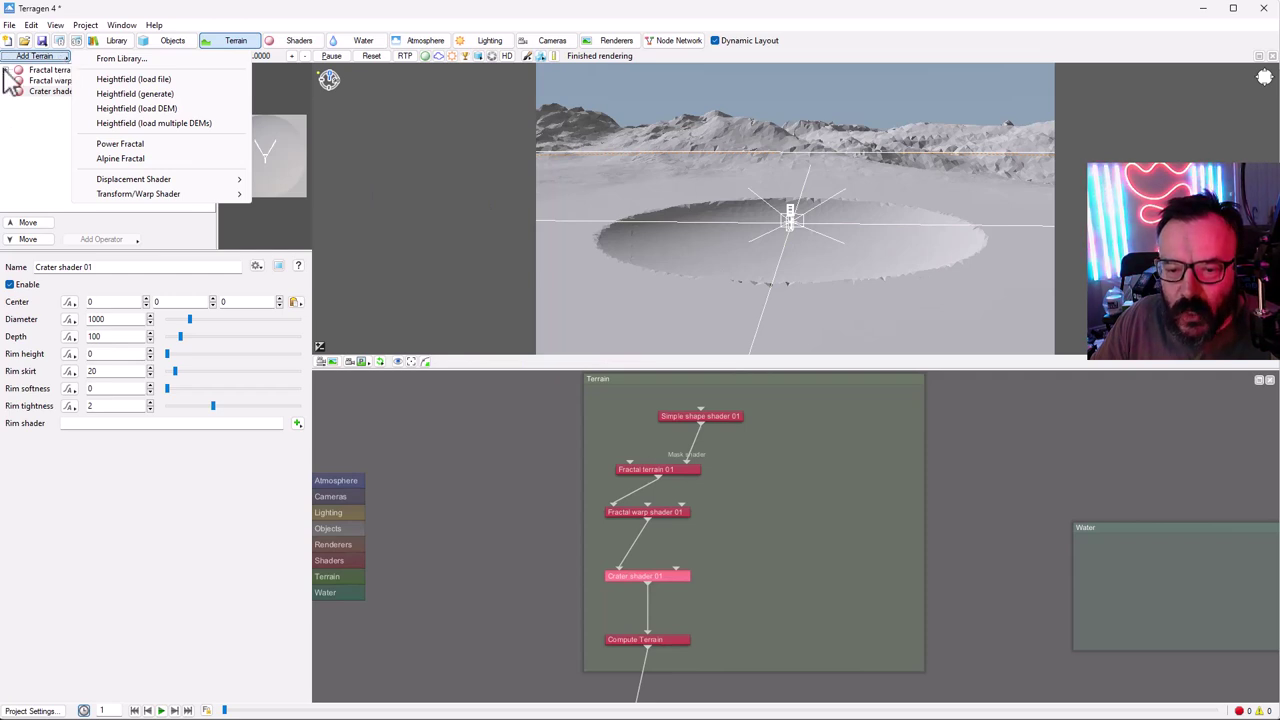
{"action": "left_click", "coordinate": [27, 148]}
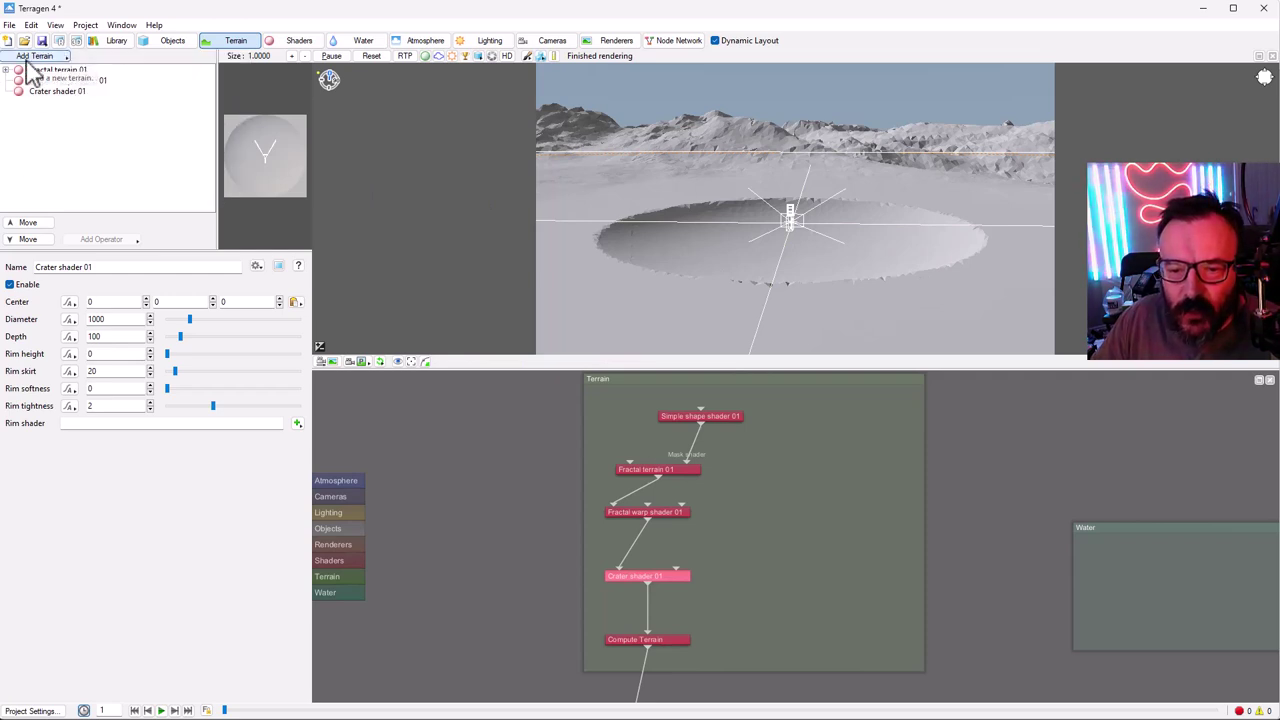
{"action": "right_click", "coordinate": [777, 424]}
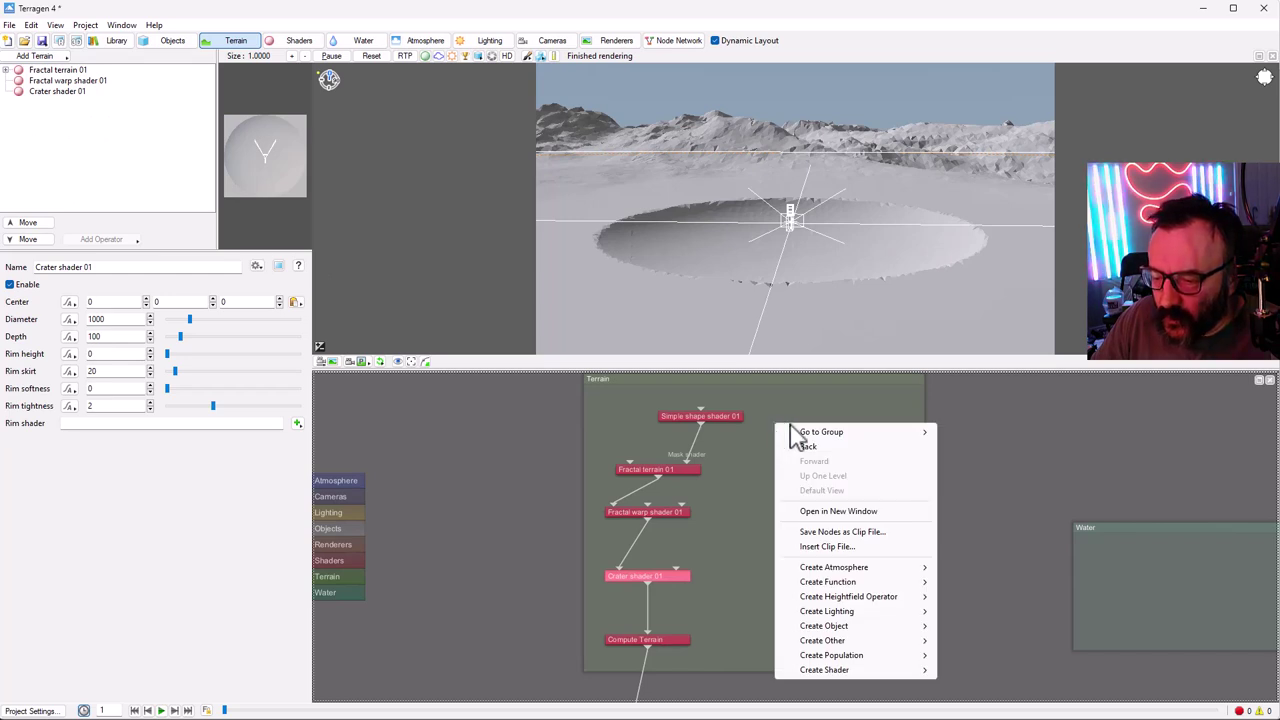
{"action": "mouse_move", "coordinate": [877, 613]}
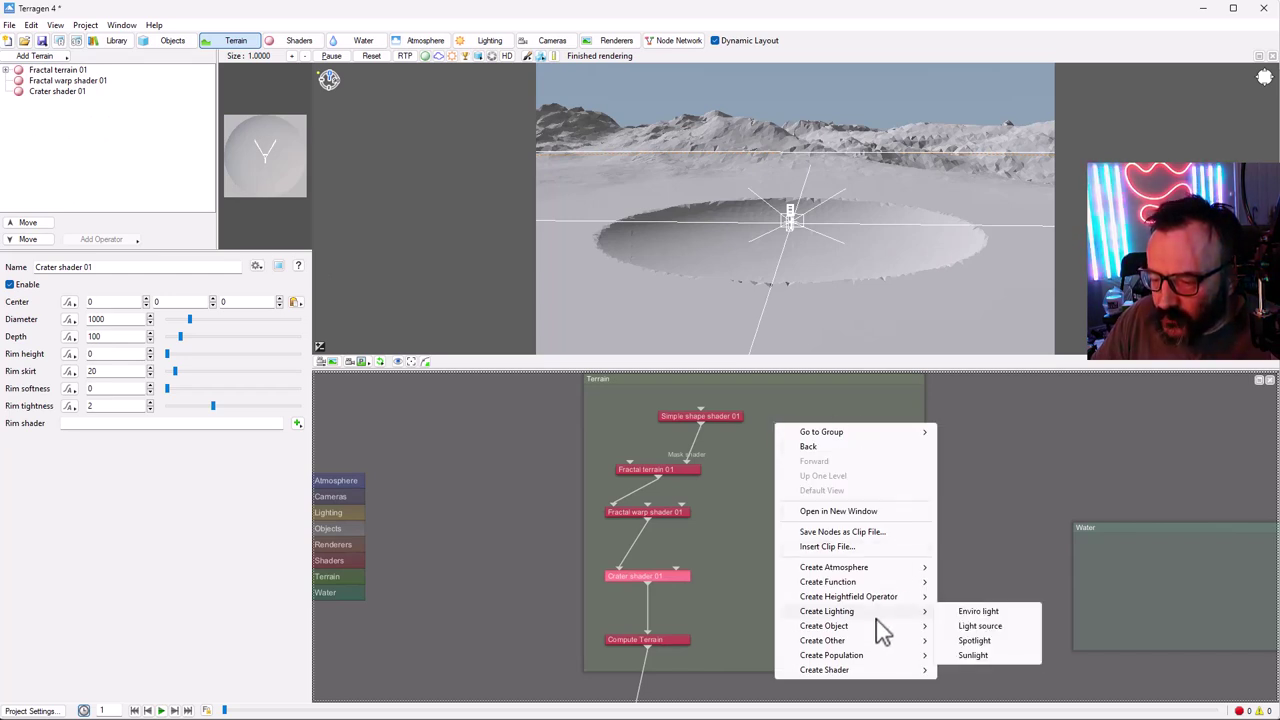
{"action": "mouse_move", "coordinate": [869, 671]}
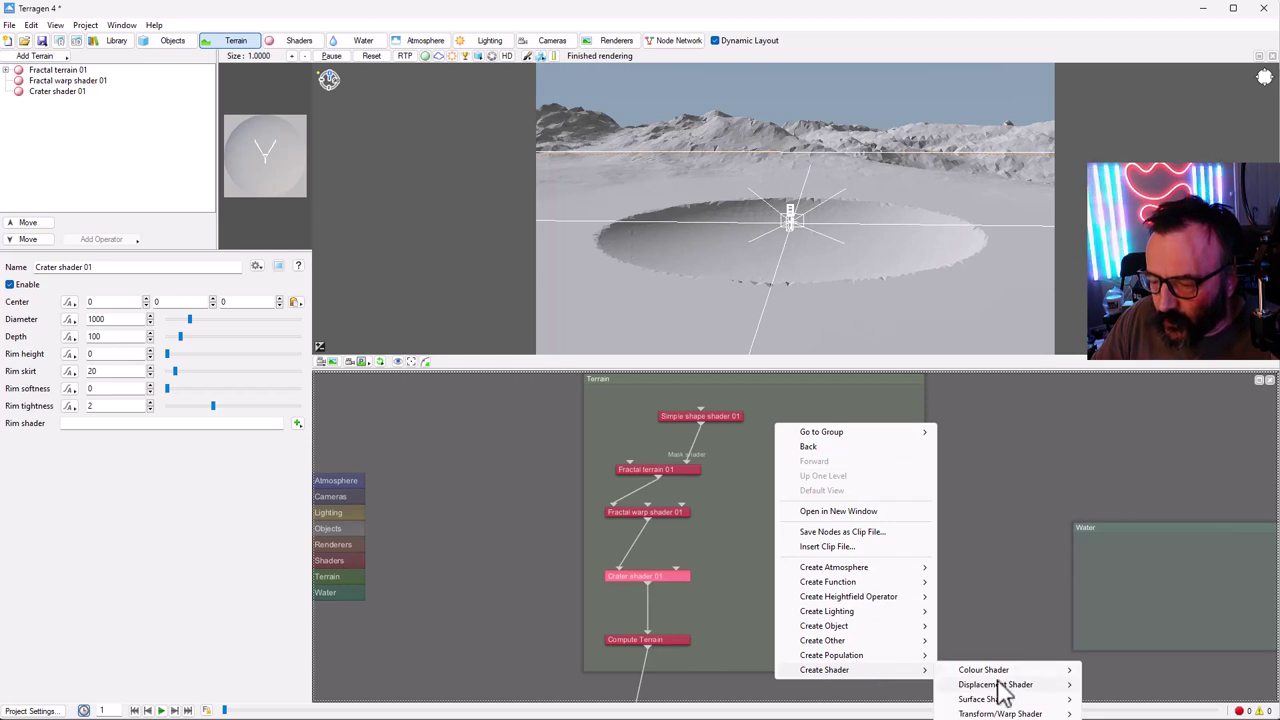
{"action": "mouse_move", "coordinate": [1003, 697]}
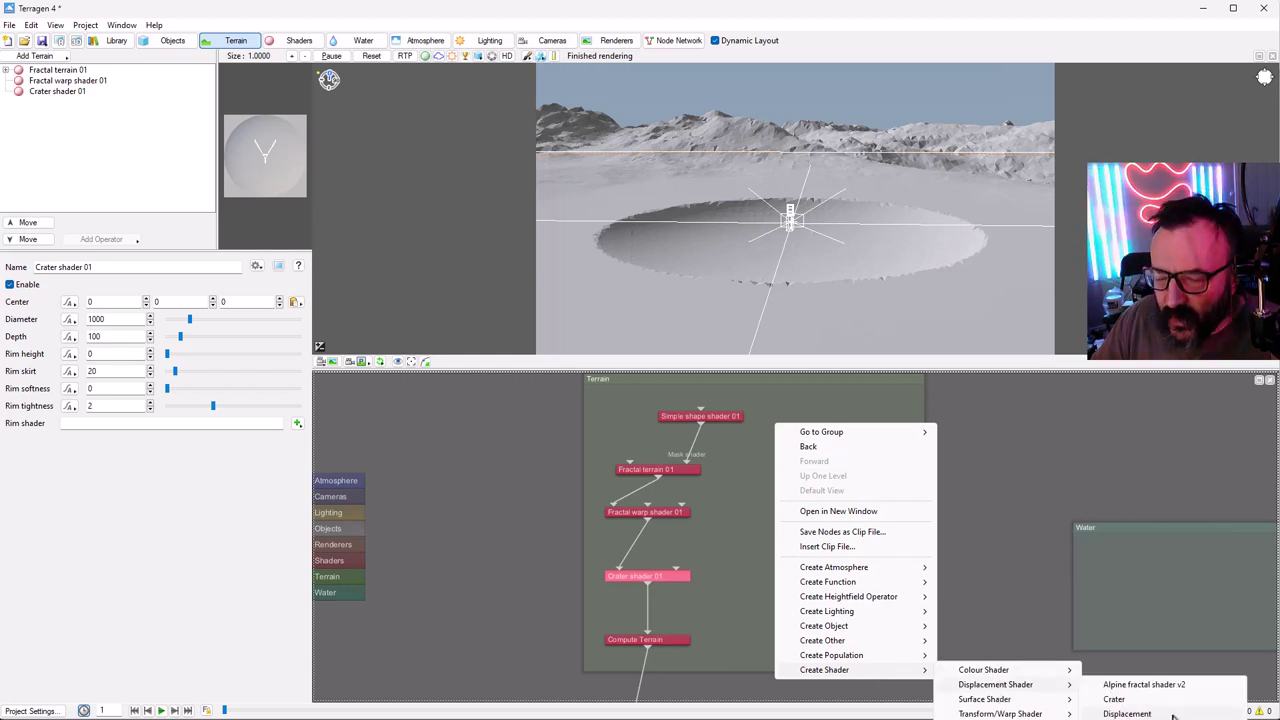
- Add a Fake stones displacement shader to the terrain
{"action": "left_click", "coordinate": [63, 57]}
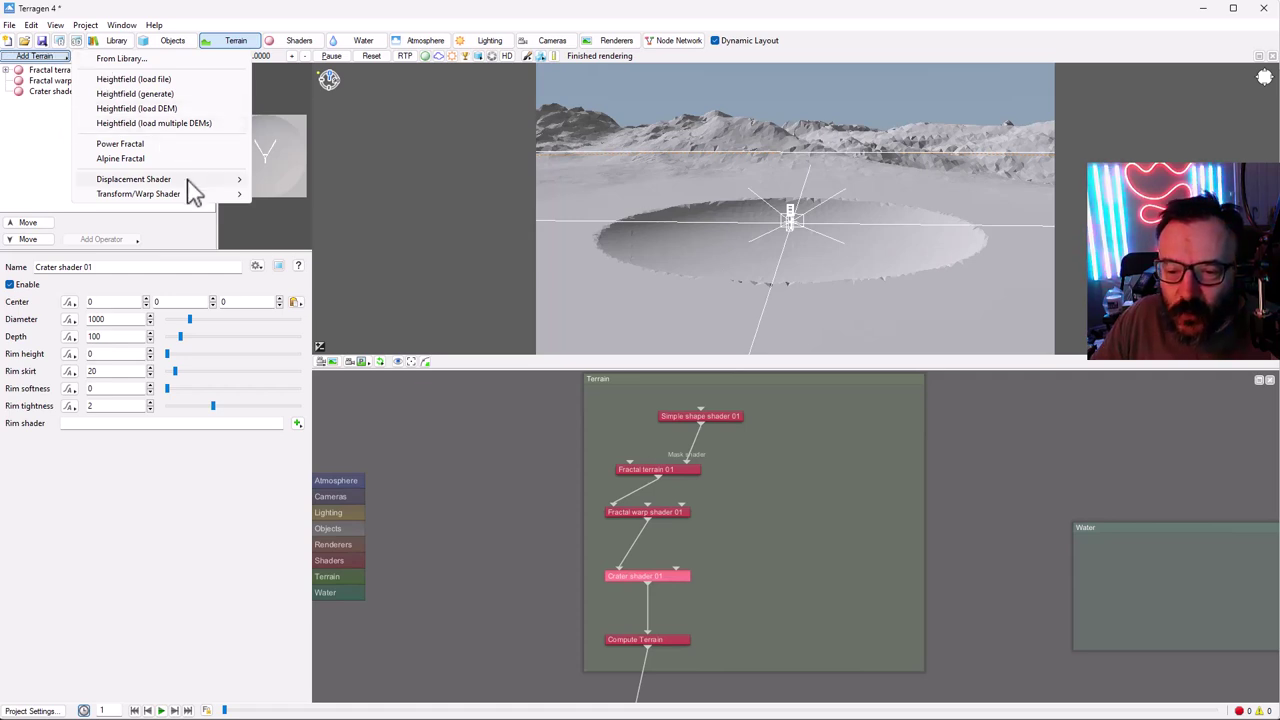
{"action": "mouse_move", "coordinate": [187, 179]}
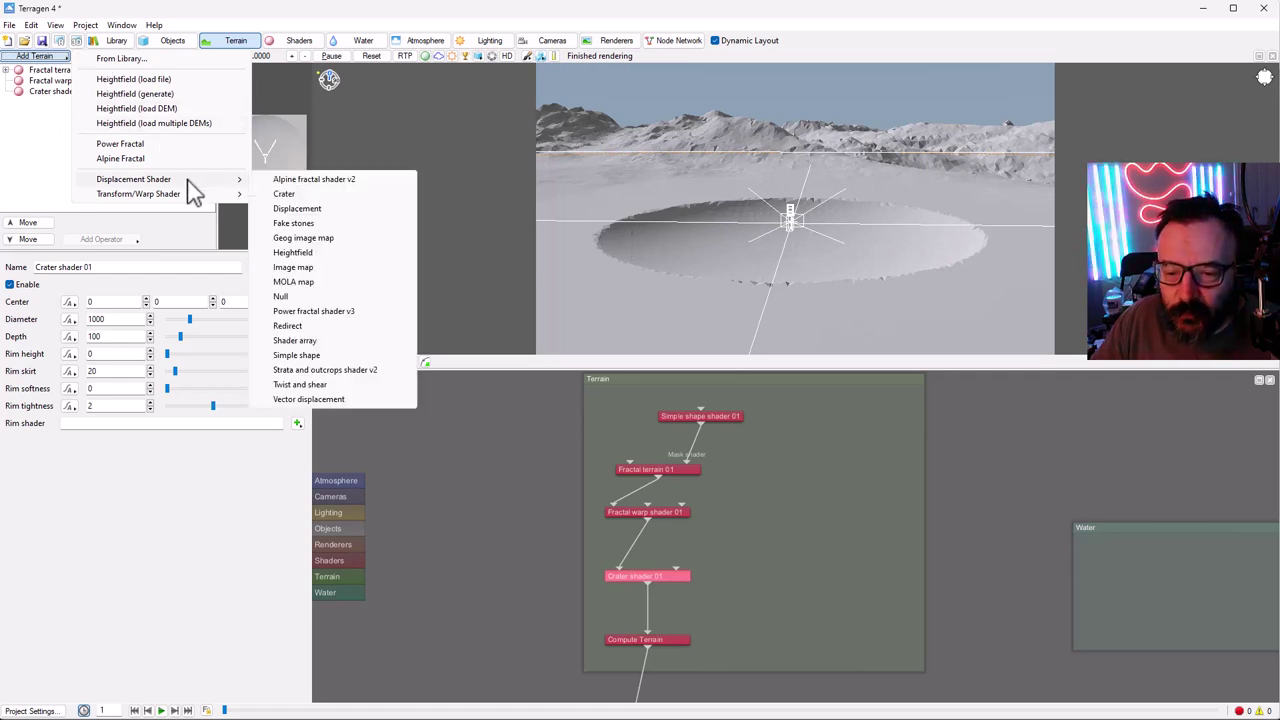
{"action": "left_click", "coordinate": [295, 223]}
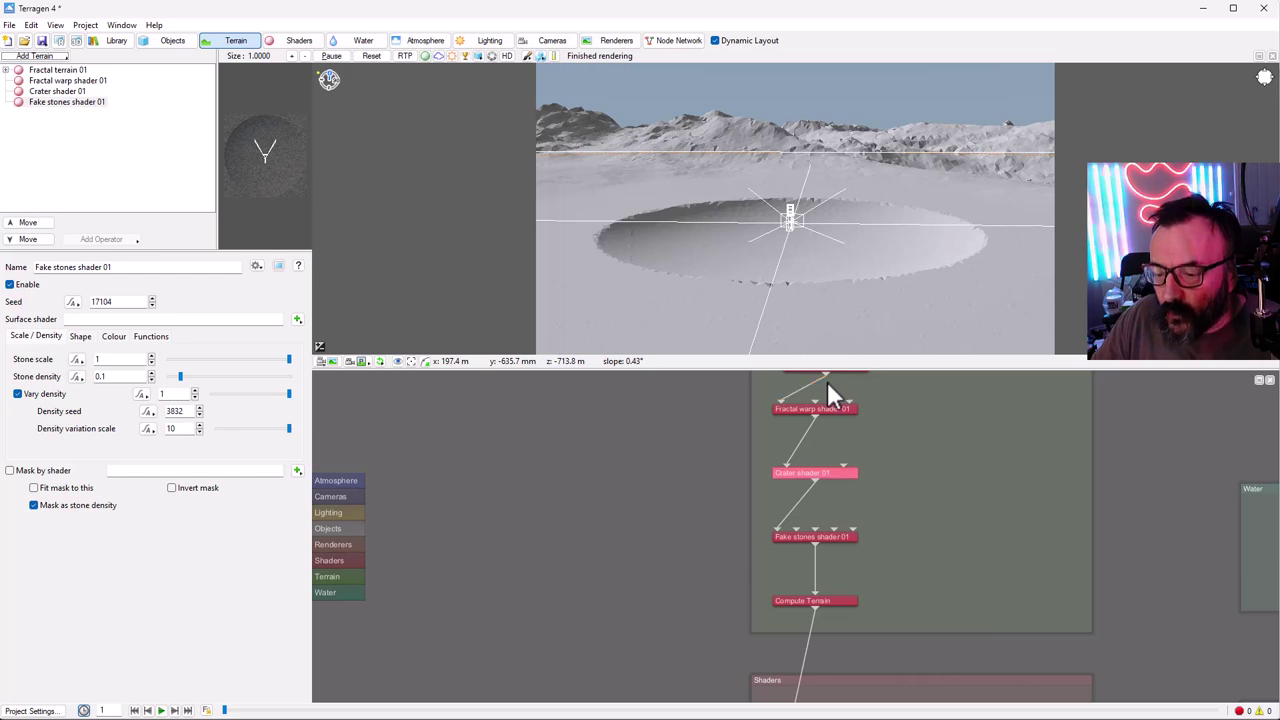
- Move the fake stones shader in the node network so it sits between the fractal warp shader and the crater shader
{"action": "left_click_drag", "start_coordinate": [816, 414], "coordinate": [905, 440]}
{"action": "left_click_drag", "start_coordinate": [786, 460], "coordinate": [816, 598]}
{"action": "left_click_drag", "start_coordinate": [809, 474], "coordinate": [820, 529]}
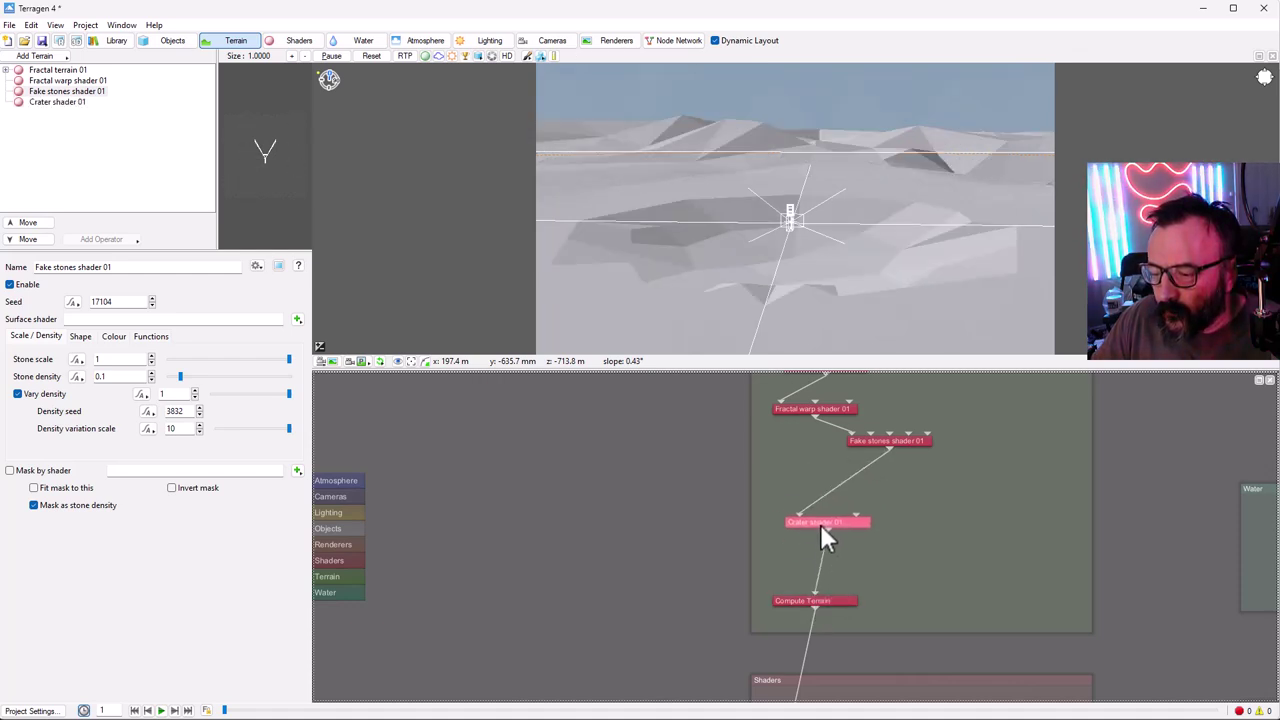
{"action": "left_click_drag", "start_coordinate": [884, 436], "coordinate": [818, 419]}
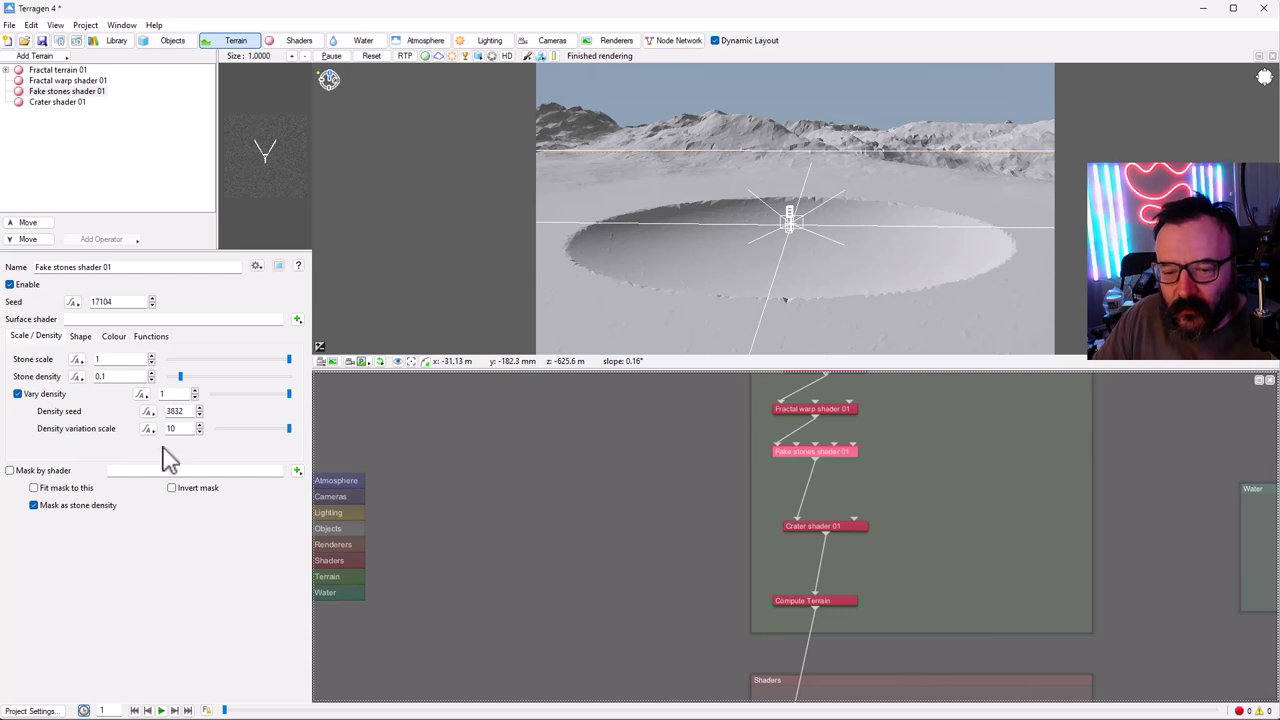
- Set the stone scale of the fake stones shader to 10
{"action": "left_click", "coordinate": [125, 359]}
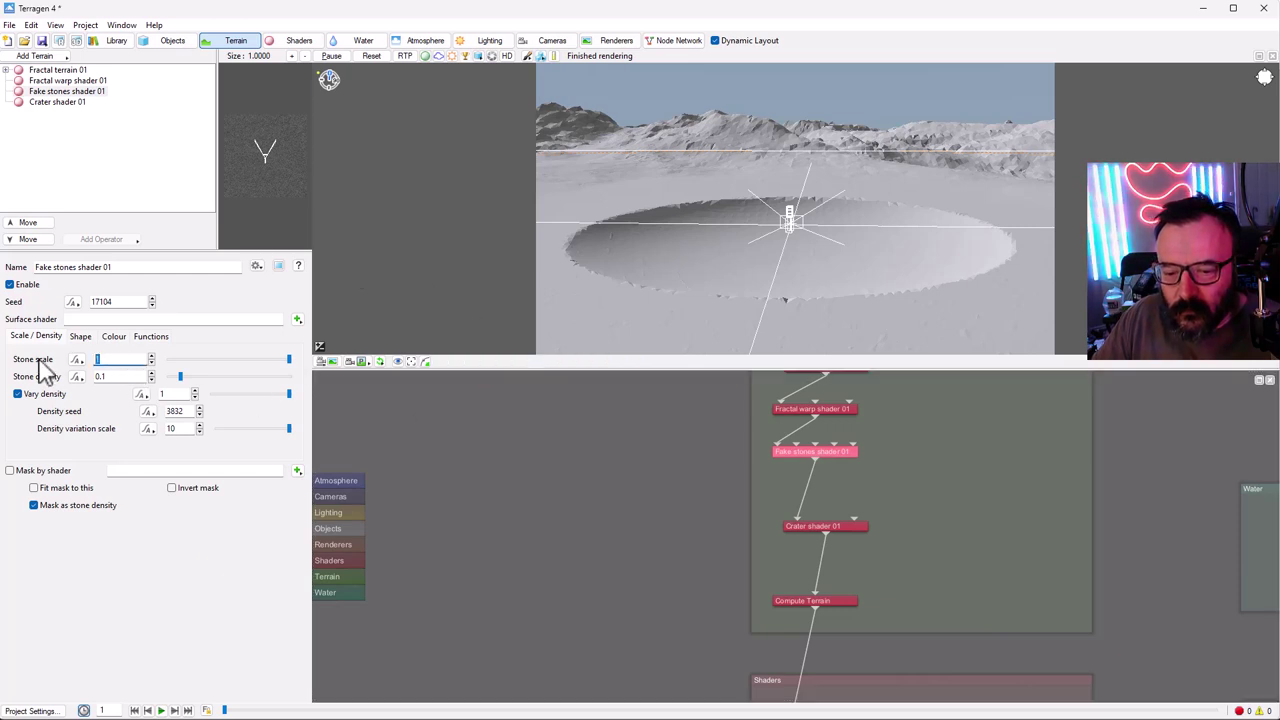
{"action": "type", "text": "10"}
{"action": "key", "text": "Return"}
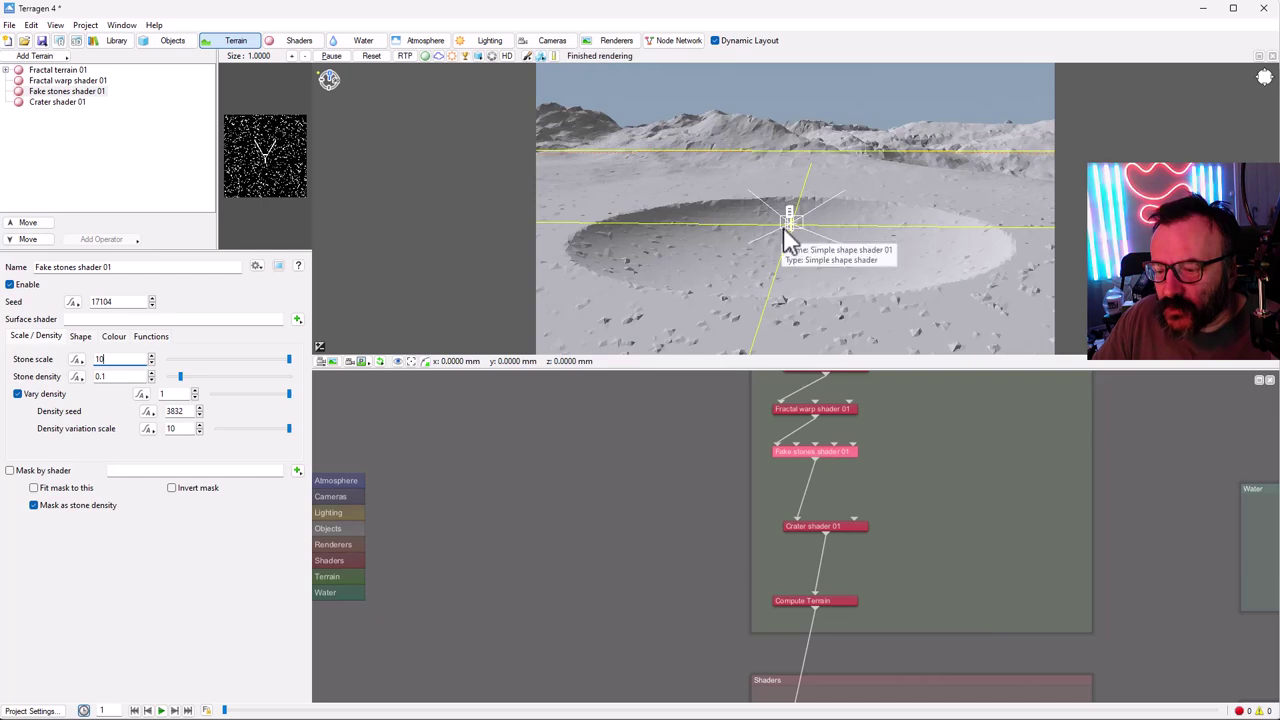
{"action": "left_click_drag", "start_coordinate": [958, 421], "coordinate": [902, 482]}
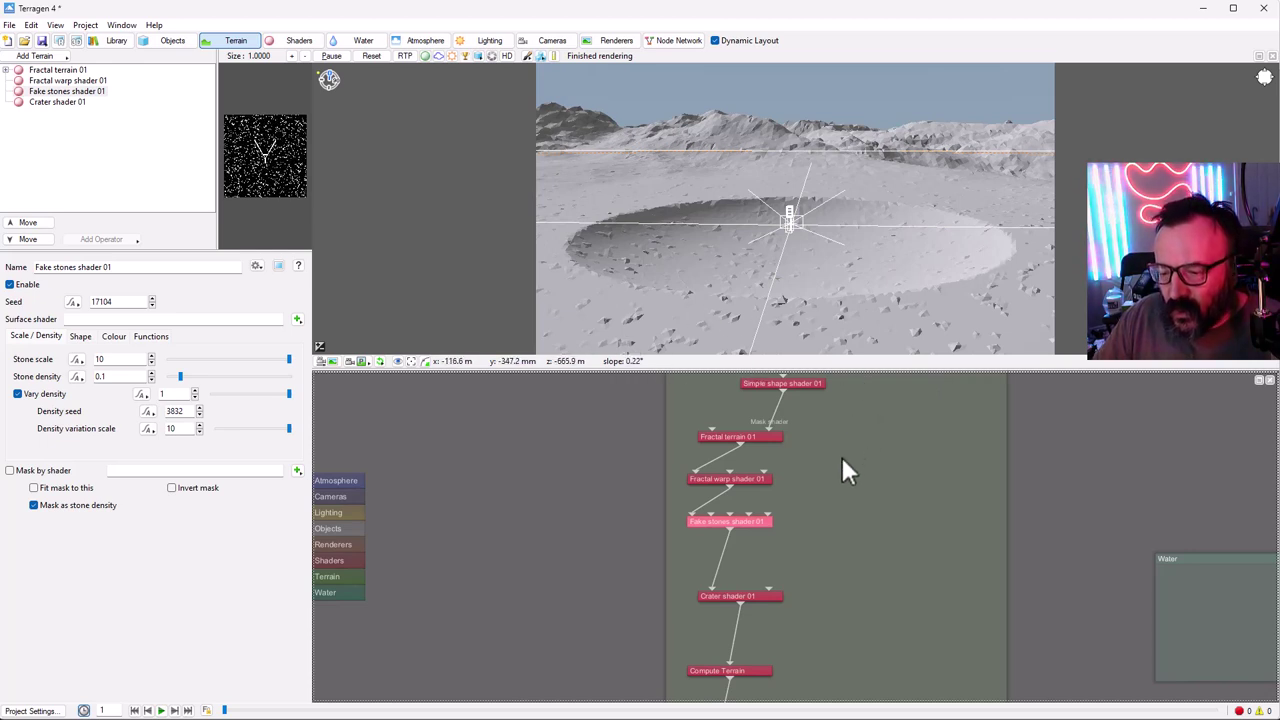
{"action": "left_click_drag", "start_coordinate": [835, 478], "coordinate": [860, 531]}
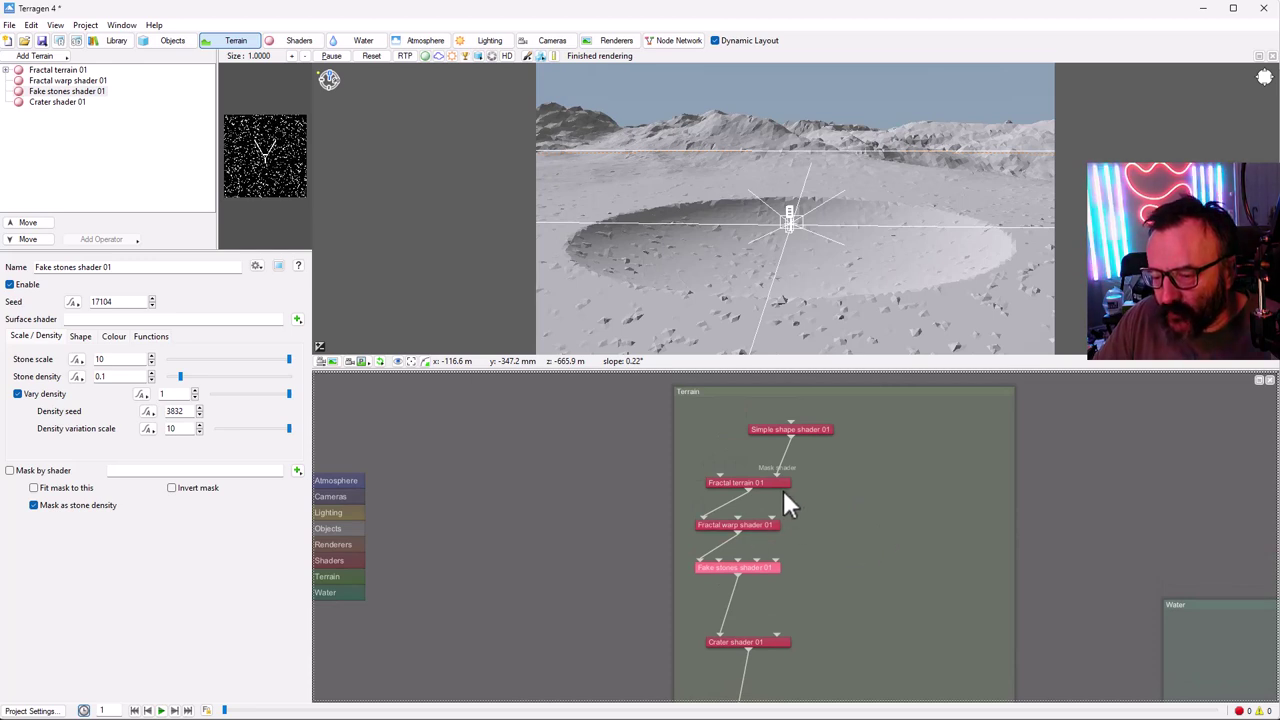
{"action": "left_click_drag", "start_coordinate": [854, 578], "coordinate": [841, 545]}
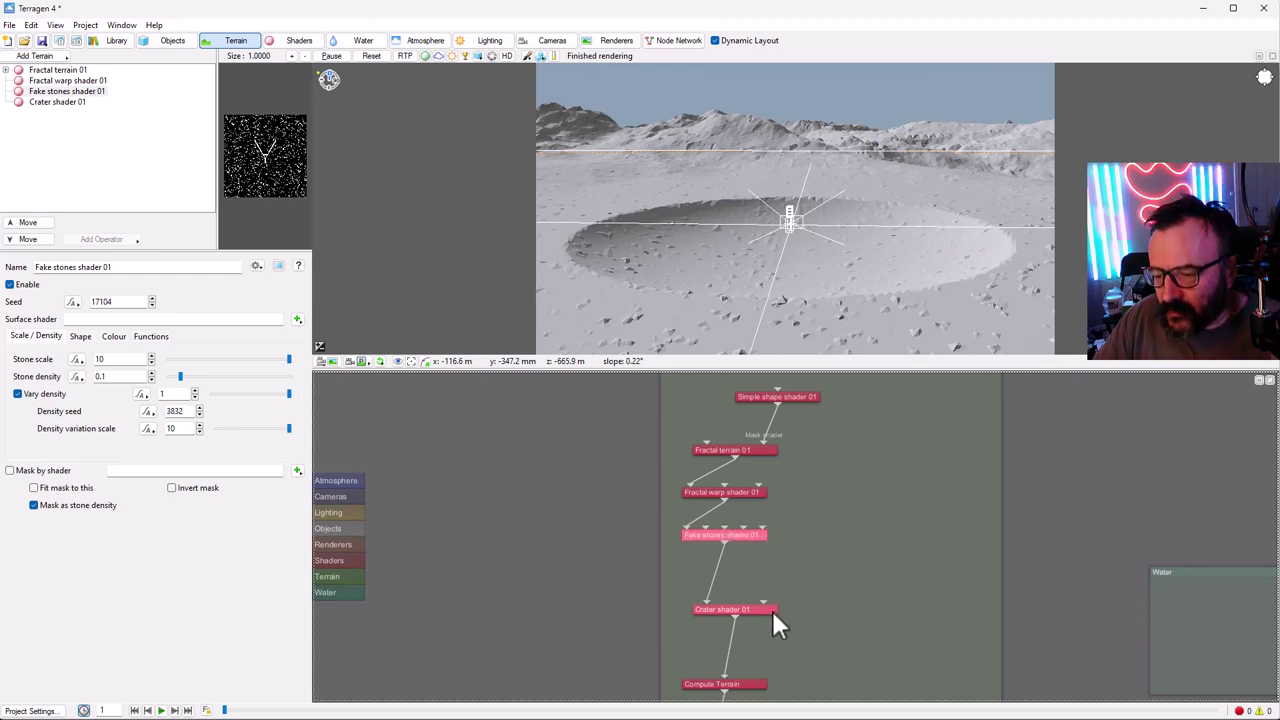
{"action": "left_click_drag", "start_coordinate": [732, 617], "coordinate": [757, 546]}
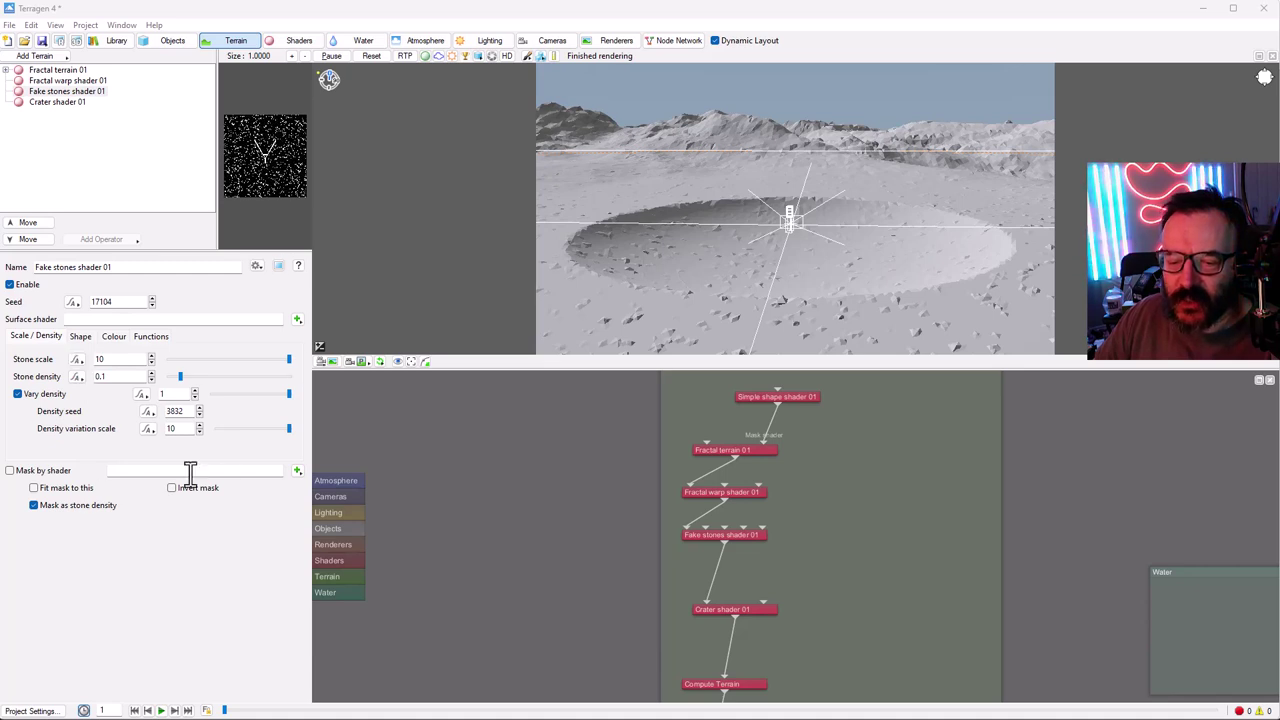
- Set the fake stones' scale to 5 and their density to 0.5
{"action": "double_click", "coordinate": [120, 360]}
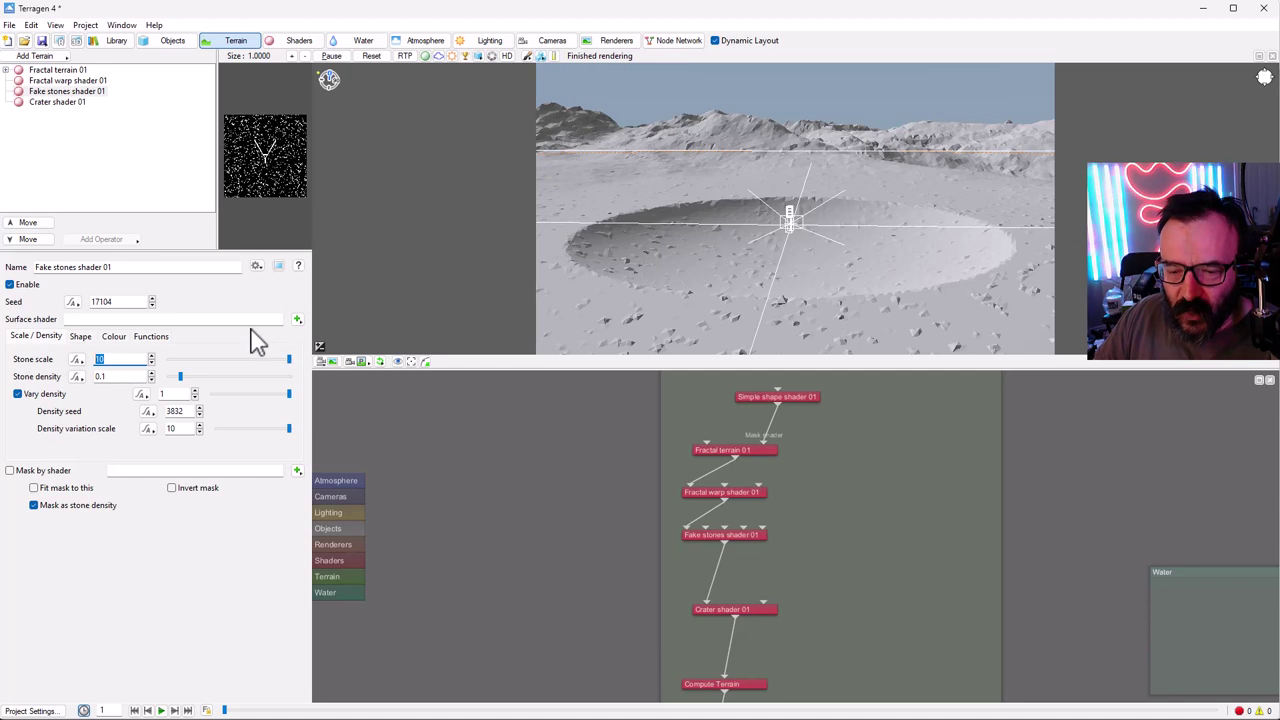
{"action": "type", "text": "5"}
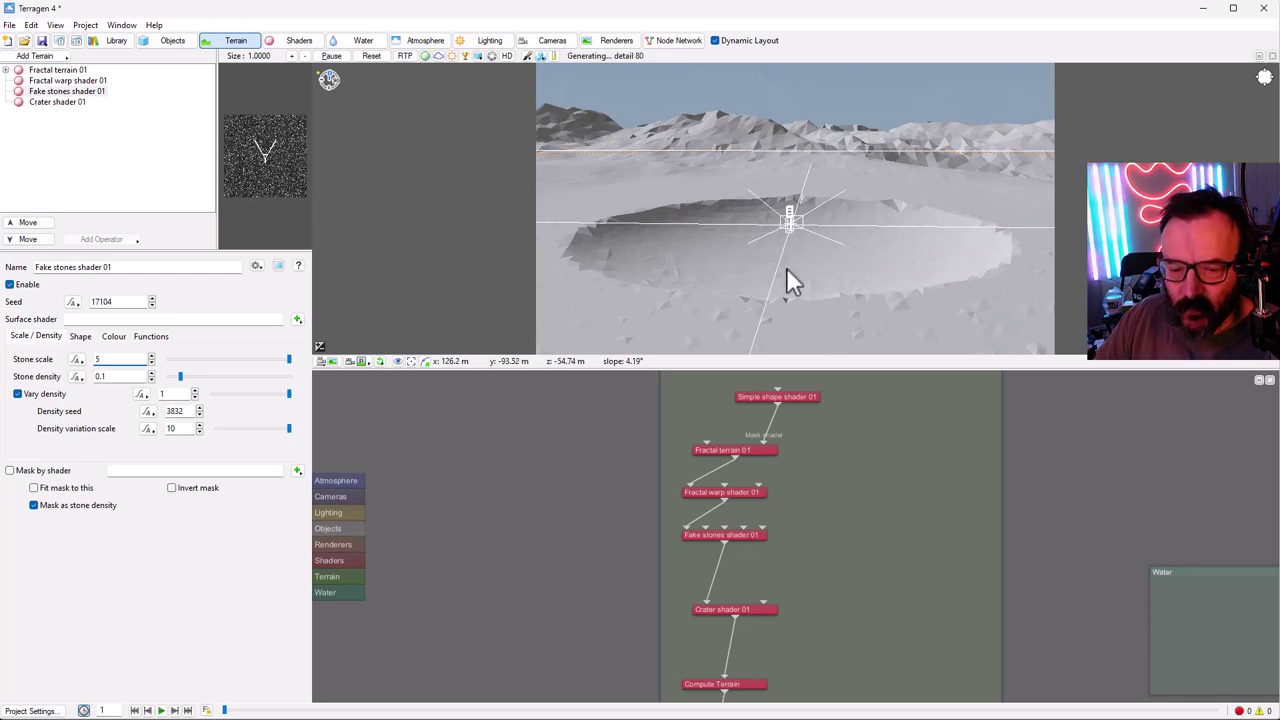
{"action": "left_click", "coordinate": [124, 376]}
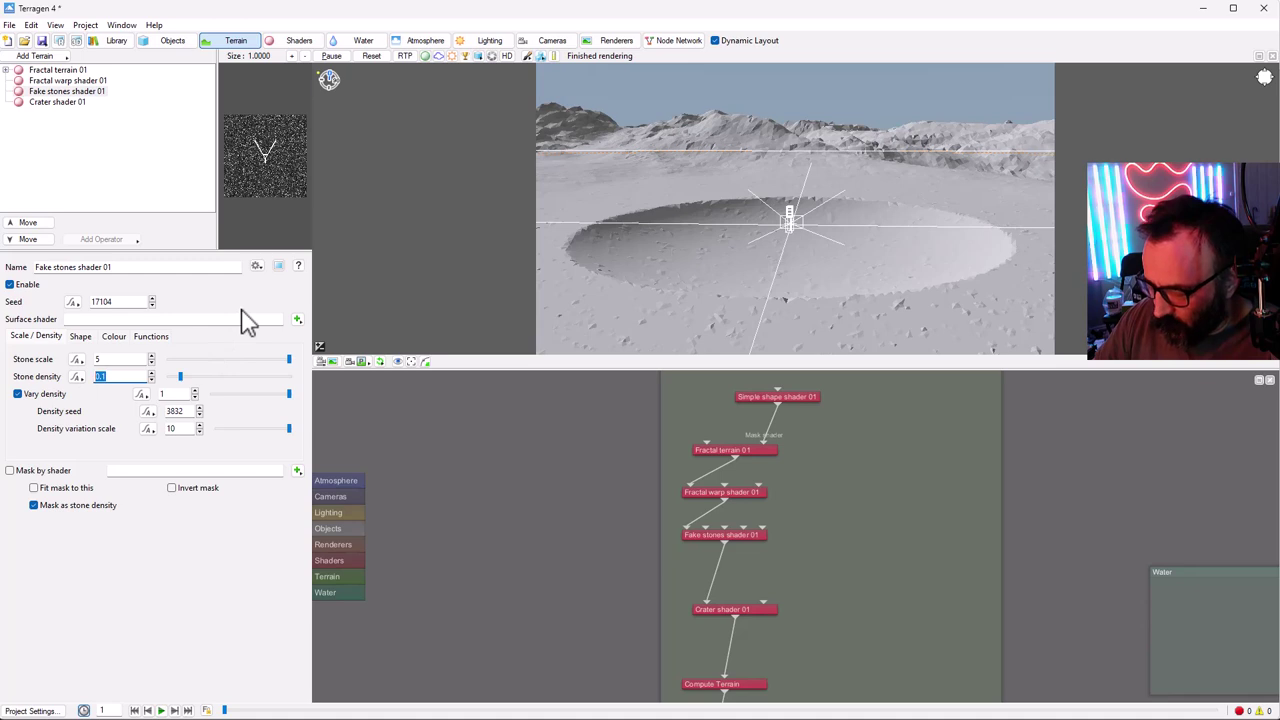
{"action": "type", "text": "0"}
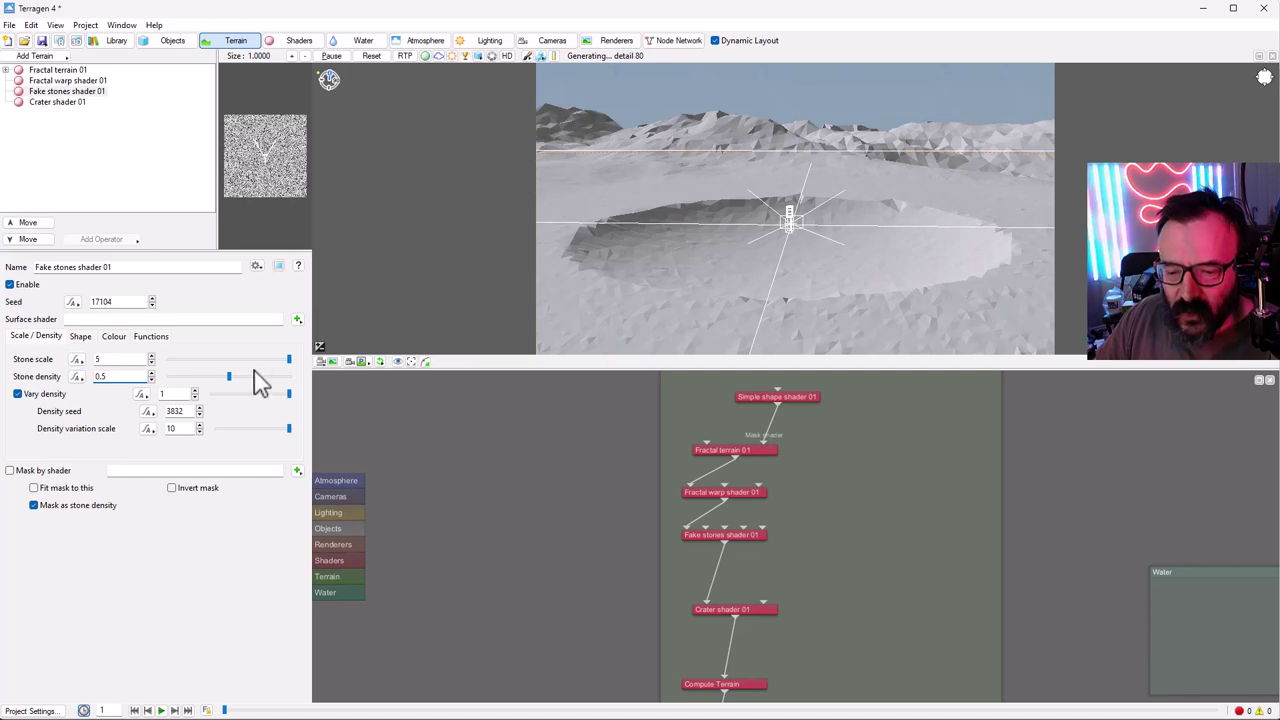
- Try a stone density of 1, reduce it slightly, and set the density to 0.8
{"action": "left_click_drag", "start_coordinate": [283, 380], "coordinate": [290, 376]}
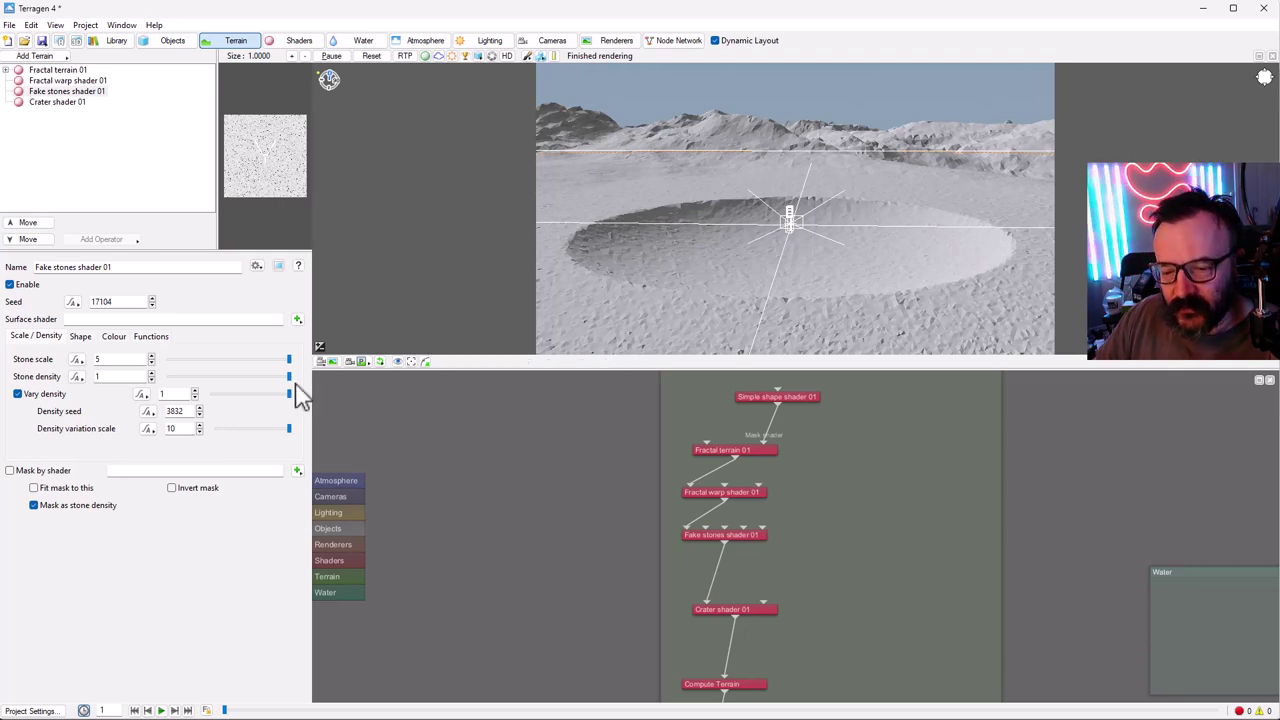
{"action": "left_click_drag", "start_coordinate": [290, 378], "coordinate": [281, 392]}
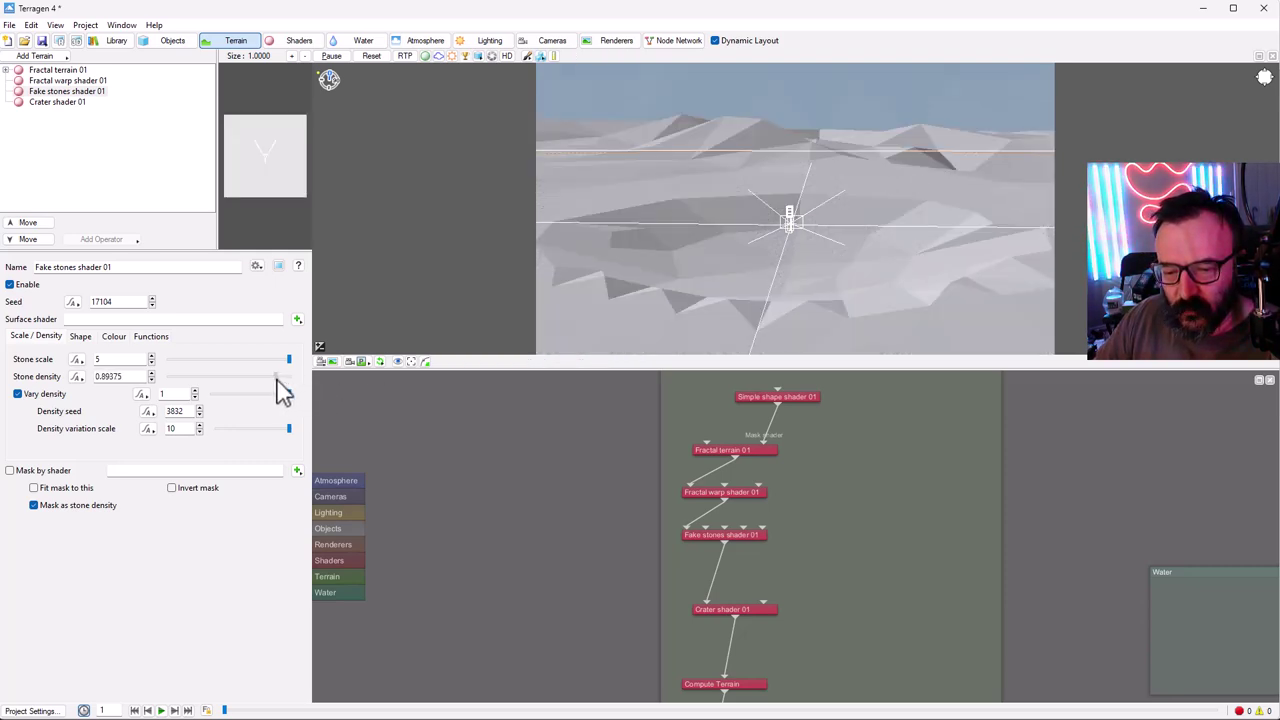
{"action": "double_click", "coordinate": [128, 376]}
{"action": "type", "text": "0.8"}
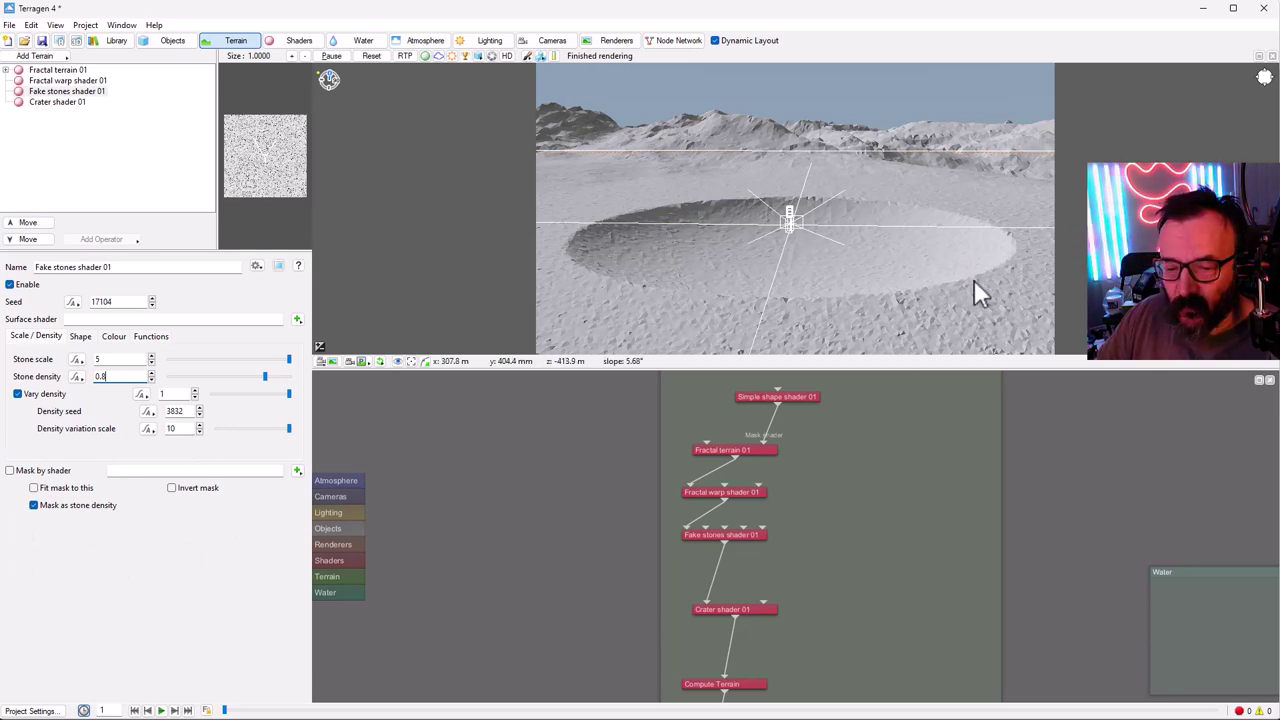
- Give the fake stones a muted dark pink diffuse colour and enable shaders in the 3D preview
{"action": "left_click", "coordinate": [114, 338]}
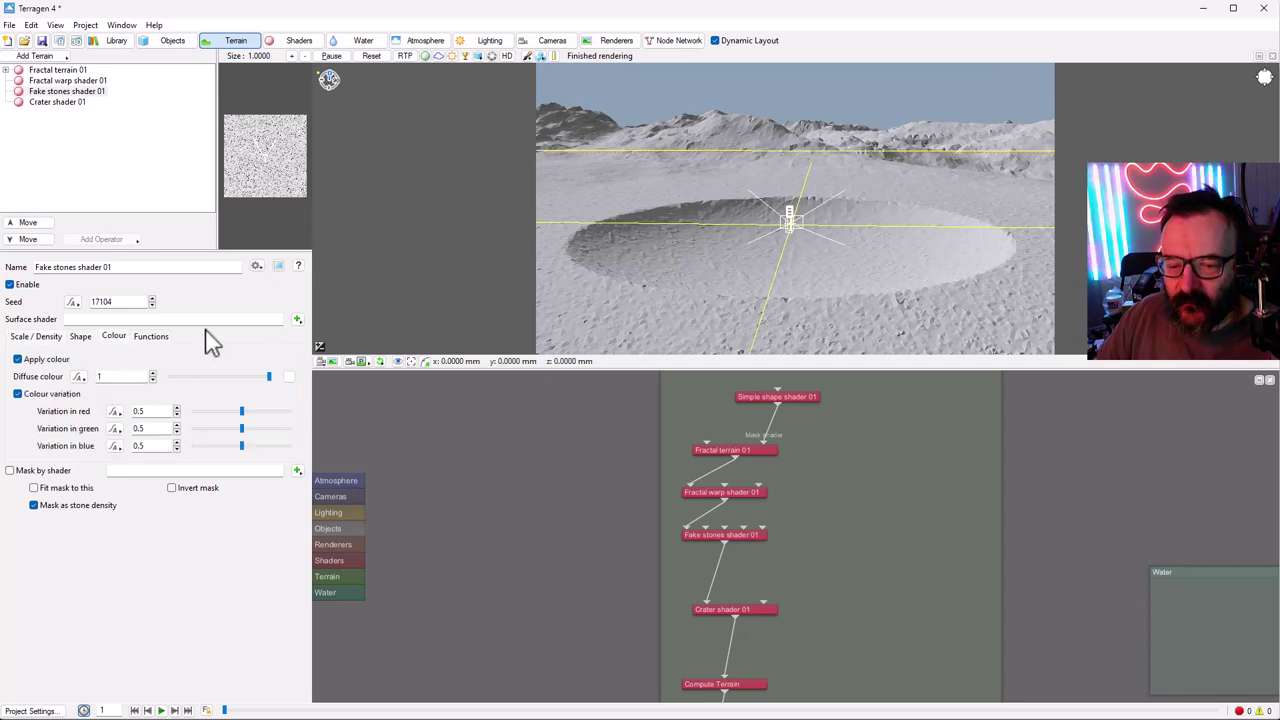
{"action": "left_click", "coordinate": [288, 378]}
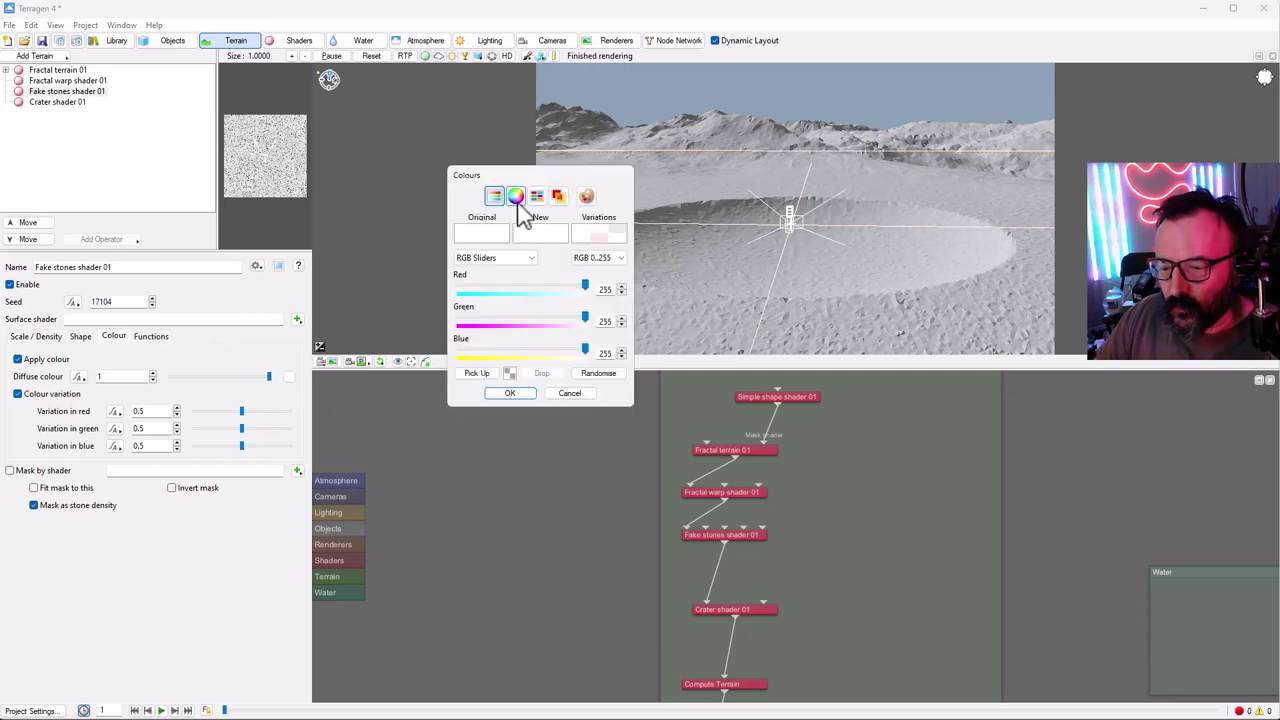
{"action": "left_click", "coordinate": [516, 197]}
{"action": "left_click", "coordinate": [556, 328]}
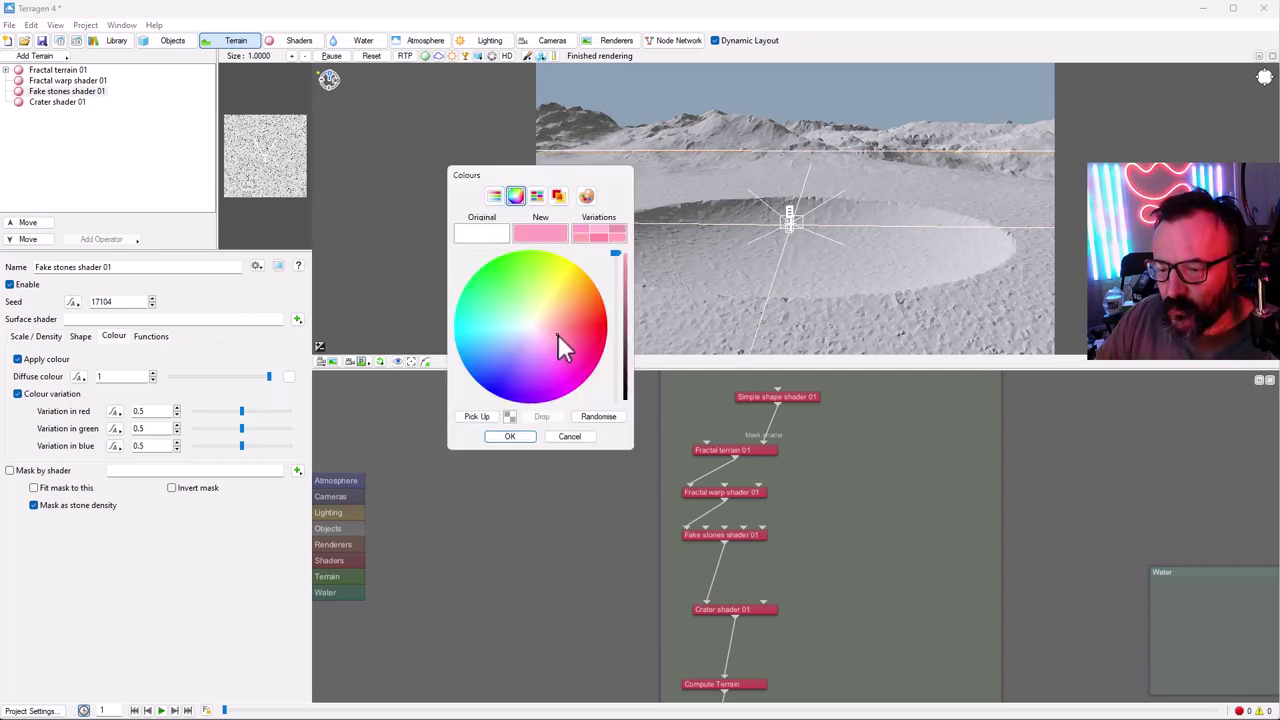
{"action": "left_click", "coordinate": [626, 320]}
{"action": "left_click", "coordinate": [627, 318]}
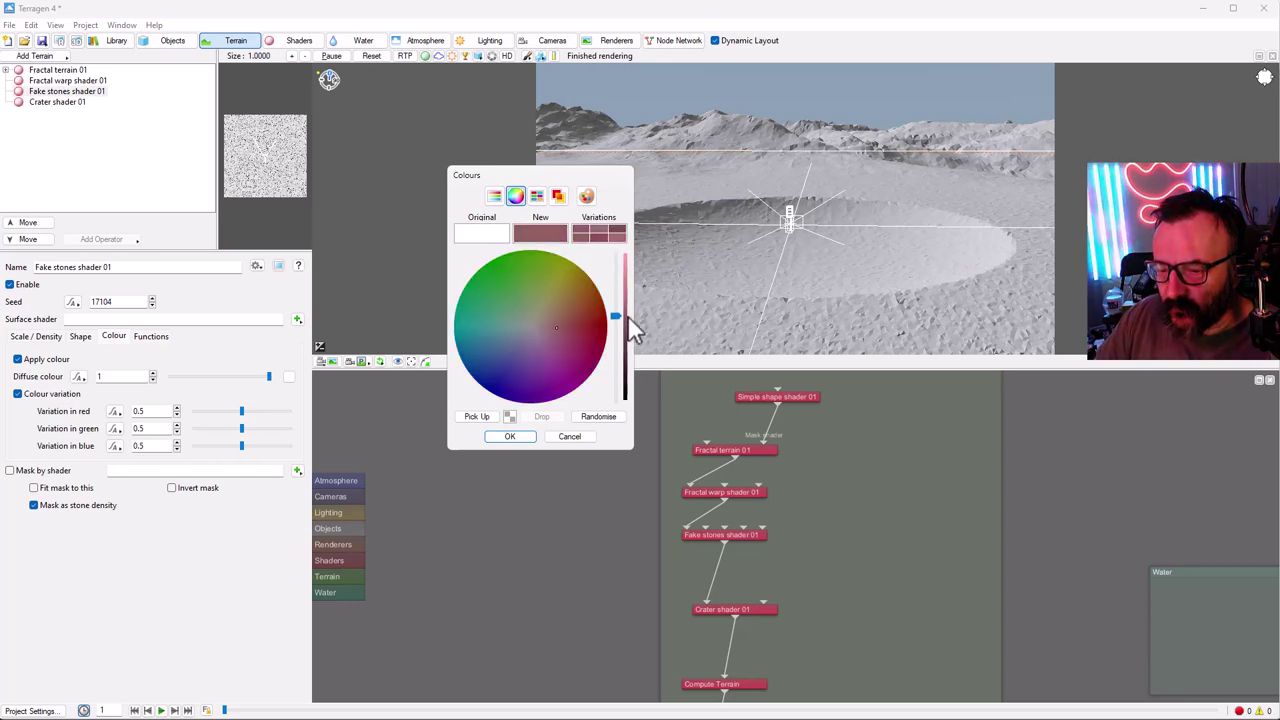
{"action": "left_click", "coordinate": [508, 437]}
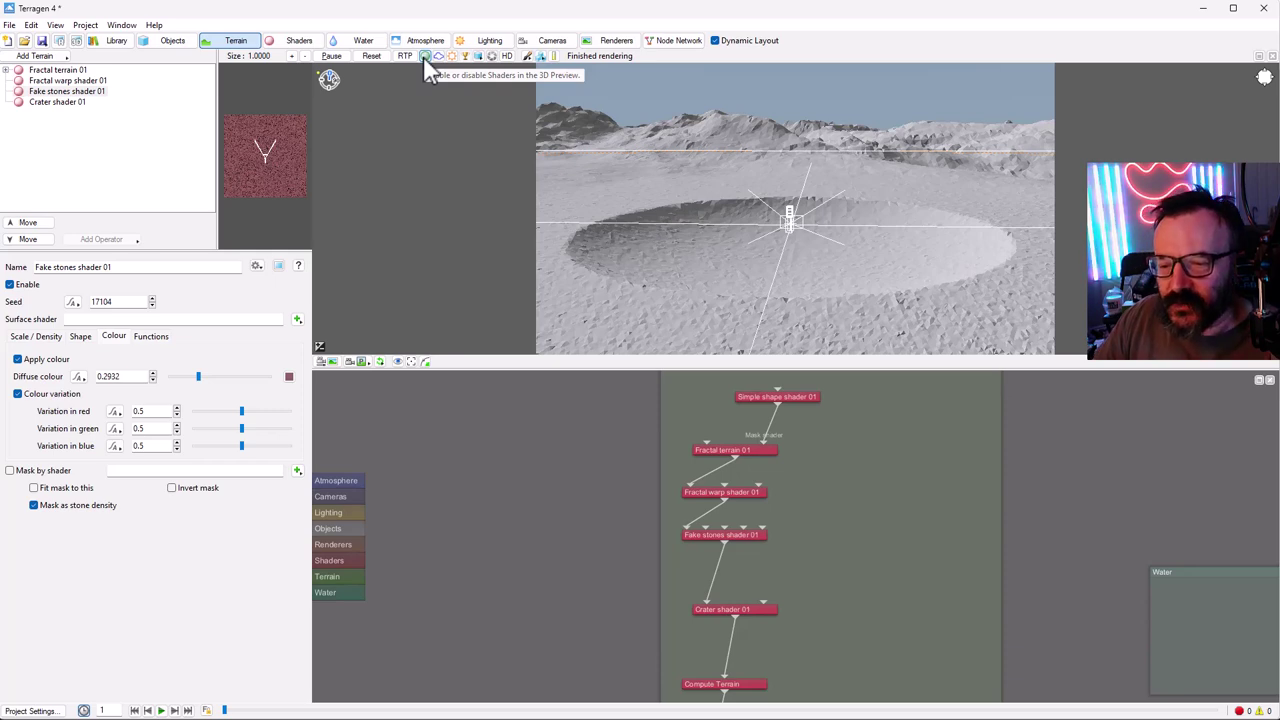
{"action": "left_click", "coordinate": [423, 56]}
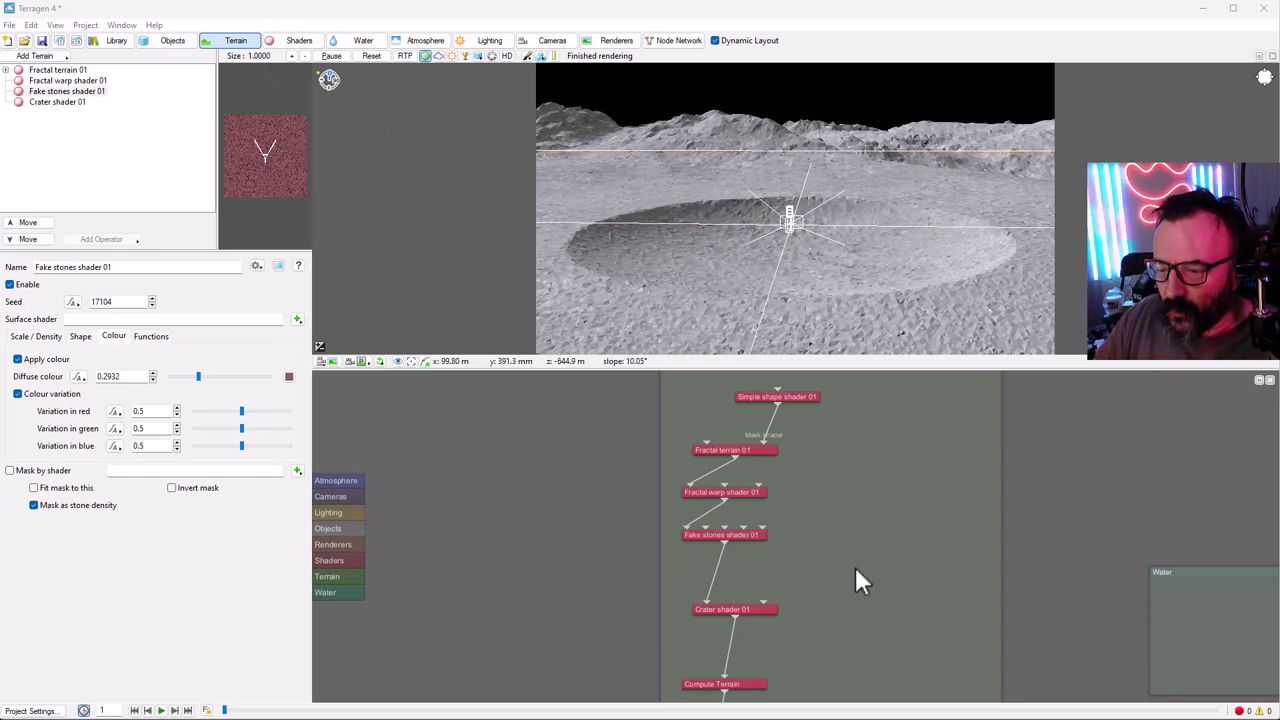
- Examine the scale and colour settings of the Base colours shader below the Compute Terrain node, and close its settings
{"action": "scroll", "coordinate": [780, 589], "scroll_direction": "down", "scroll_amount": 1}
{"action": "middle_click_drag", "start_coordinate": [803, 633], "coordinate": [741, 484]}
{"action": "left_click_drag", "start_coordinate": [643, 663], "coordinate": [708, 659]}
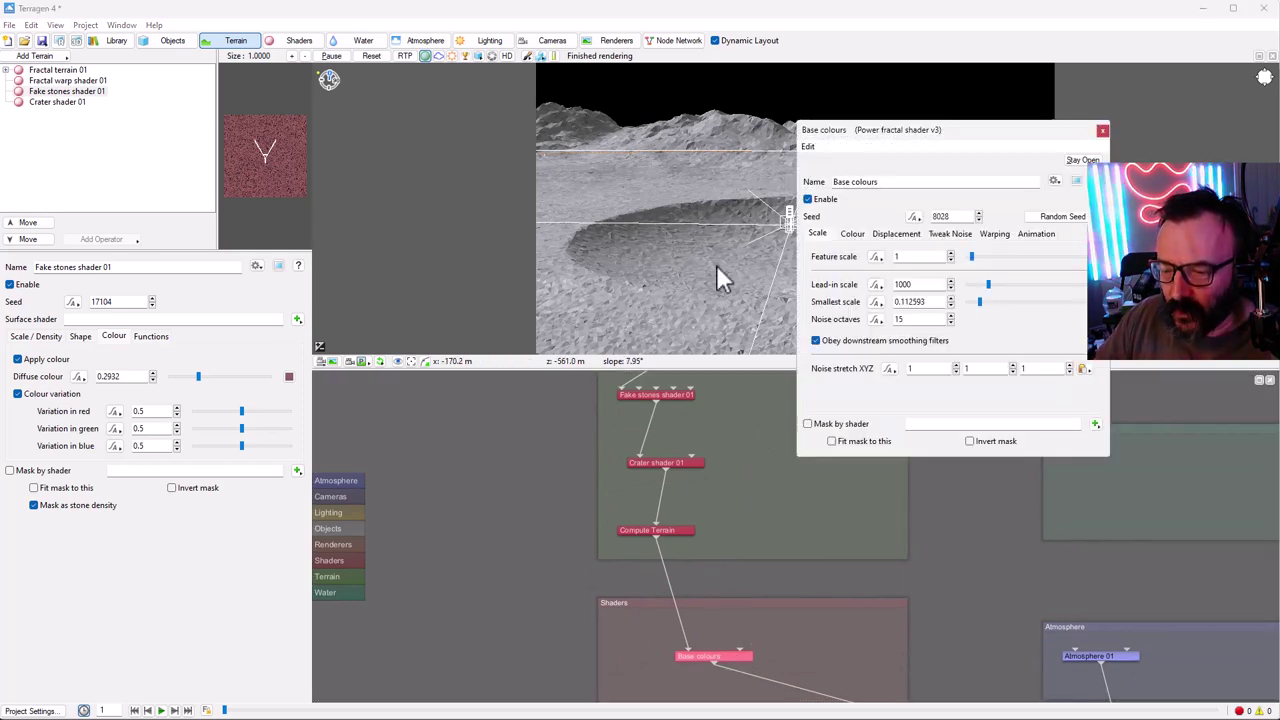
{"action": "left_click_drag", "start_coordinate": [998, 138], "coordinate": [526, 282]}
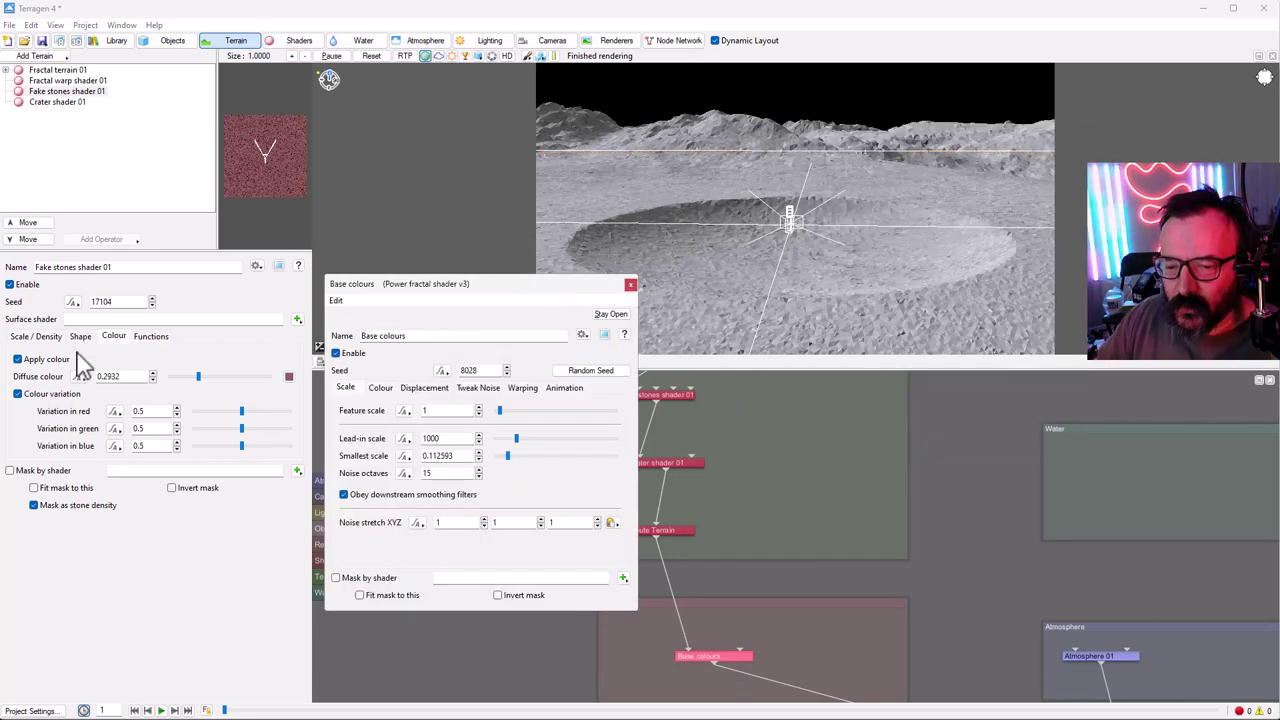
{"action": "left_click_drag", "start_coordinate": [527, 293], "coordinate": [529, 287]}
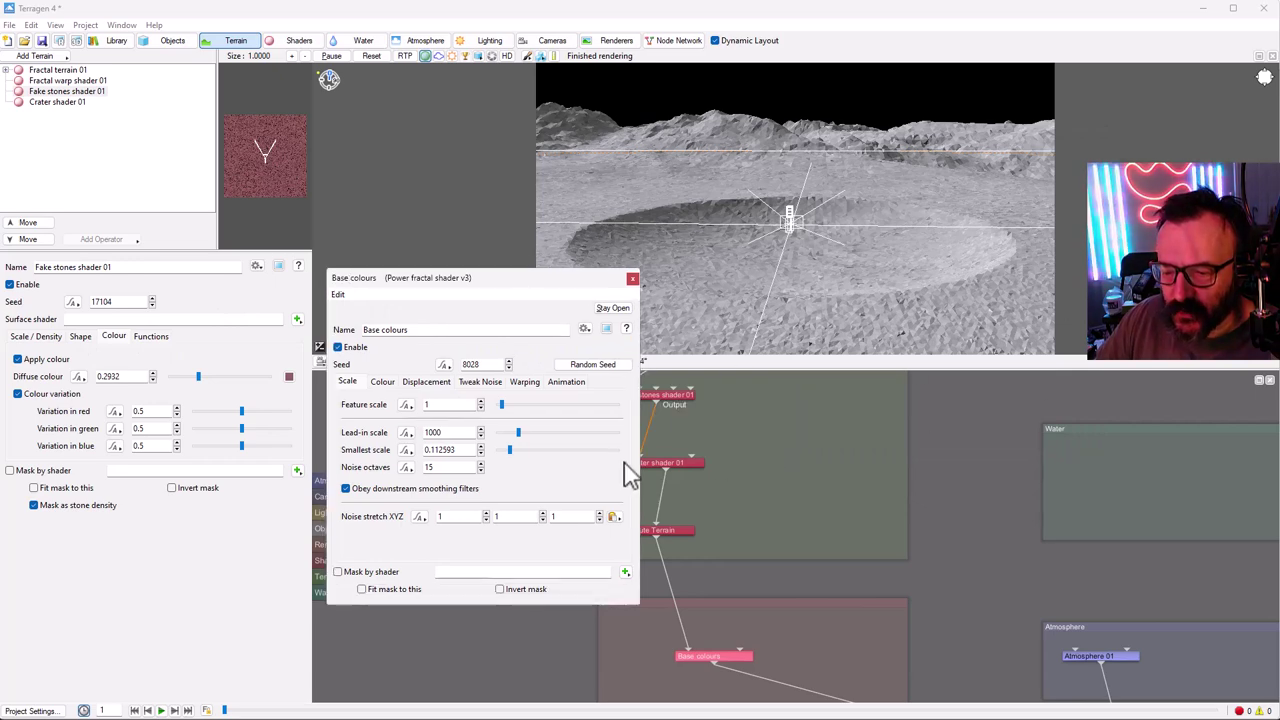
{"action": "left_click", "coordinate": [382, 382]}
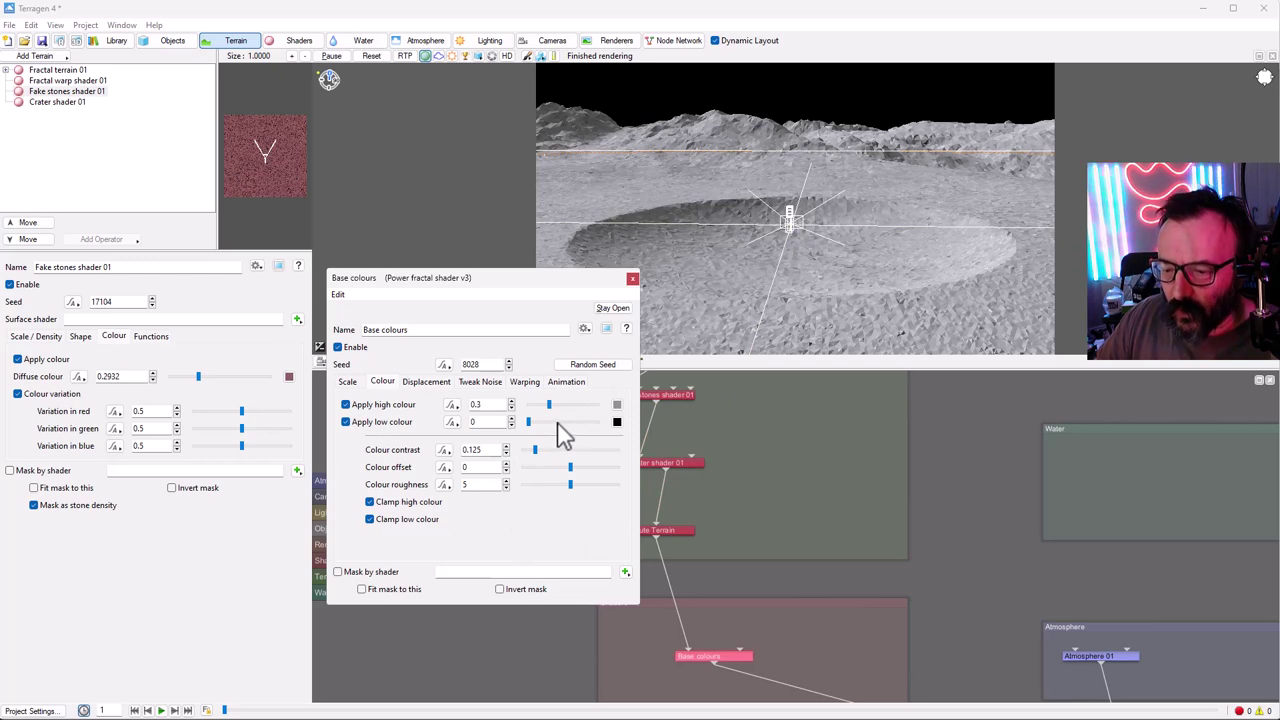
{"action": "left_click", "coordinate": [632, 279]}
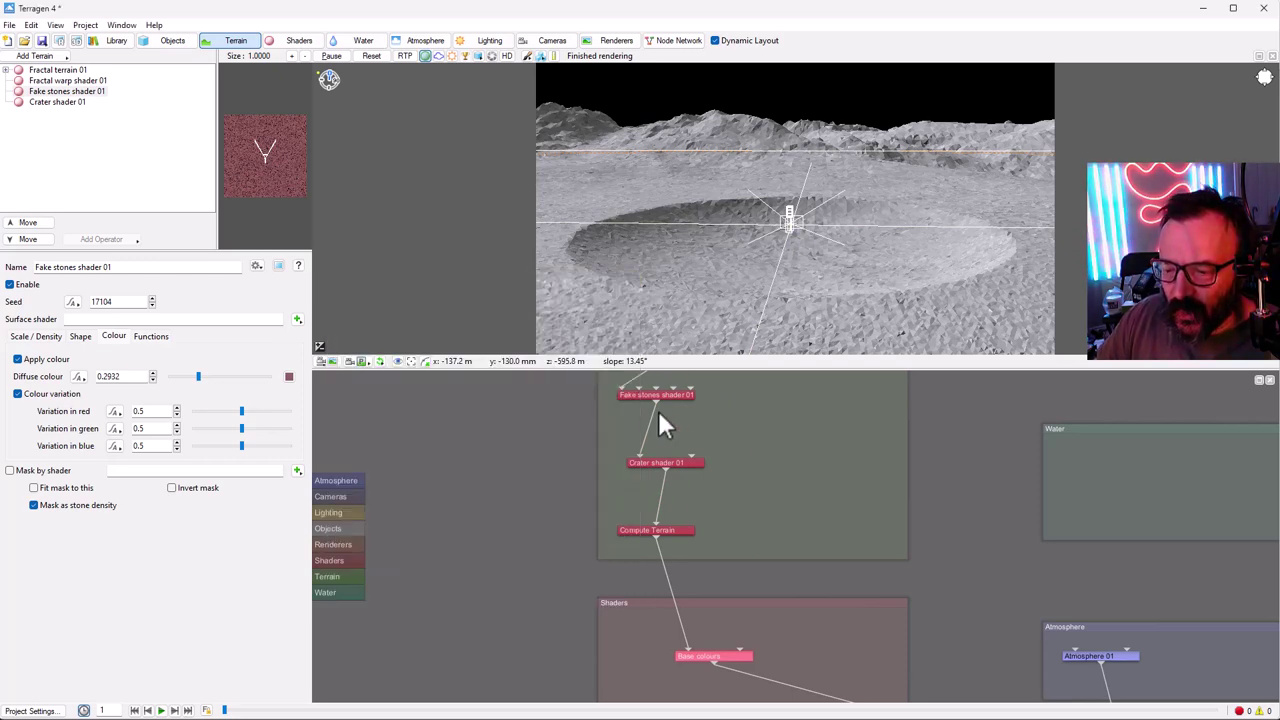
- Mask the Base colours shader with the fake stones shader and try reduced stone densities of 0.7375 and 0.08125
{"action": "left_click_drag", "start_coordinate": [663, 406], "coordinate": [740, 648]}
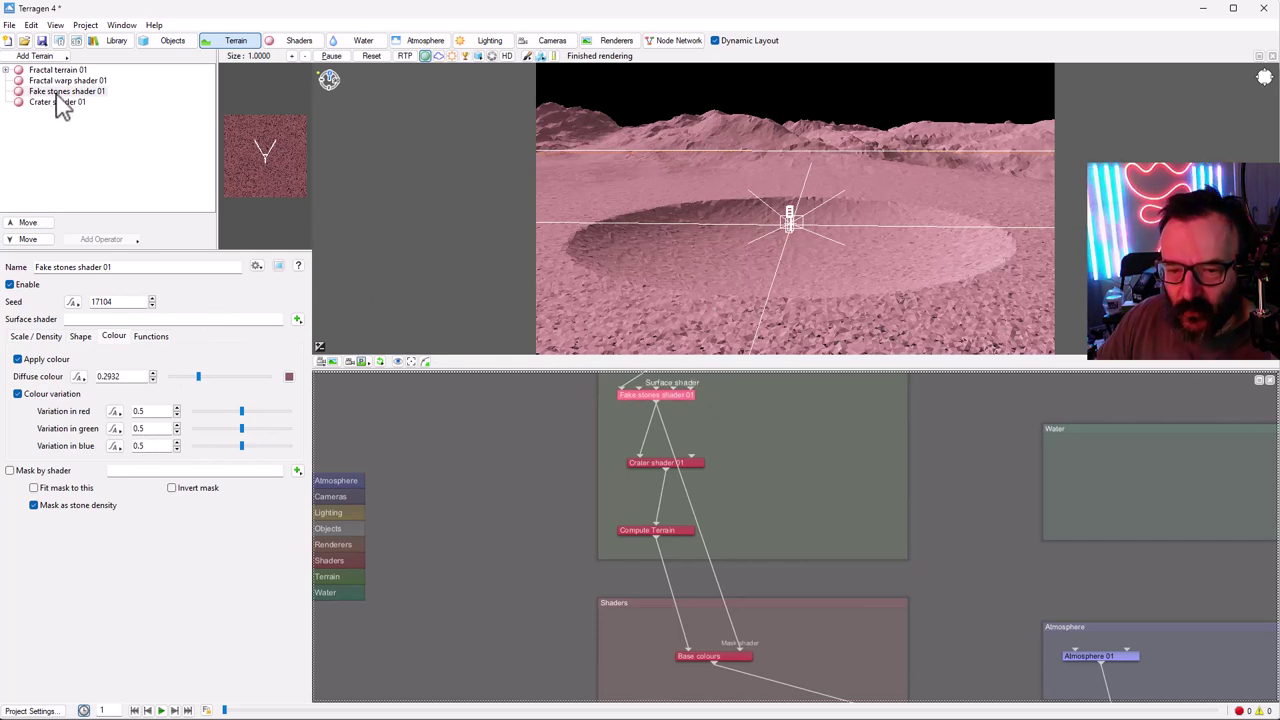
{"action": "left_click", "coordinate": [36, 336]}
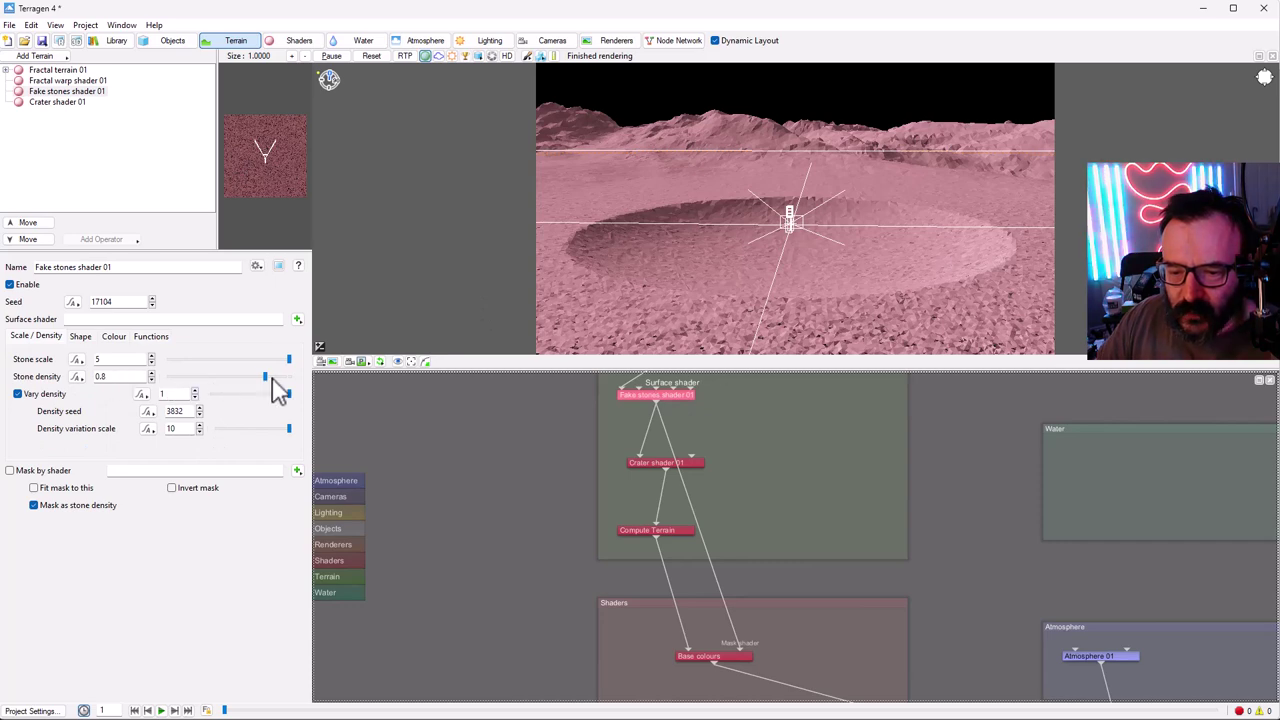
{"action": "left_click", "coordinate": [192, 378]}
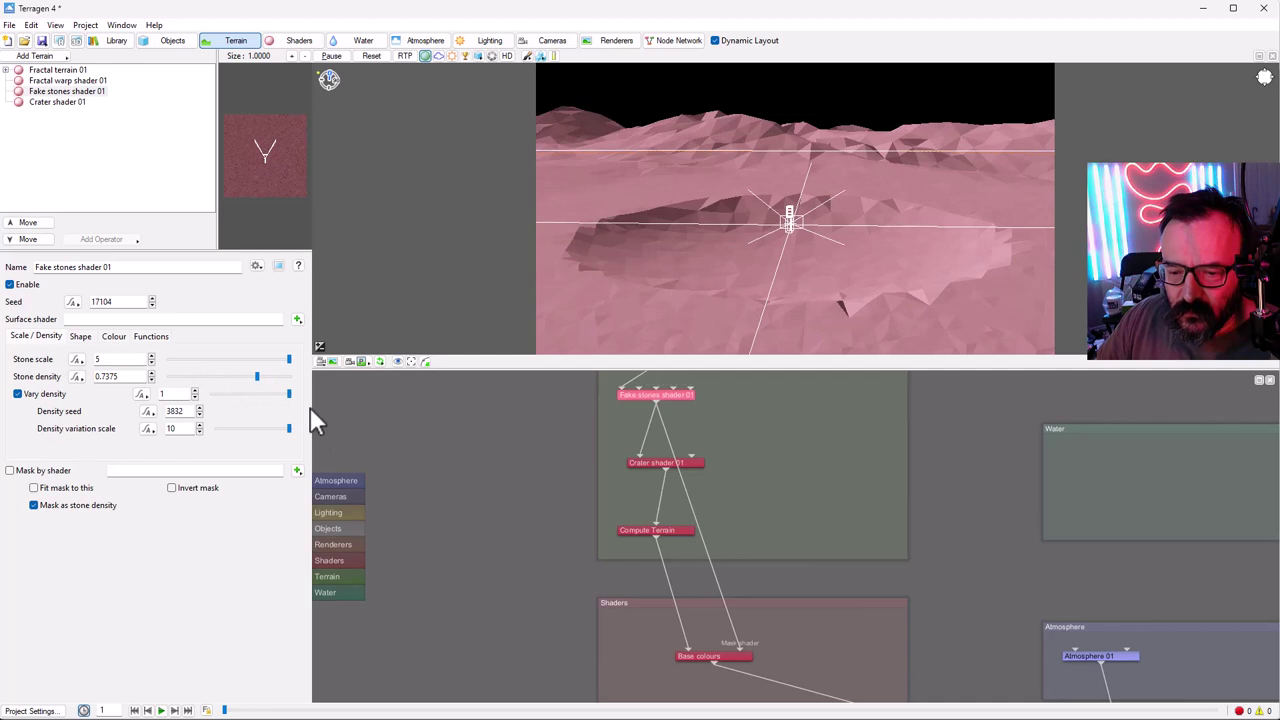
{"action": "left_click_drag", "start_coordinate": [257, 380], "coordinate": [183, 390]}
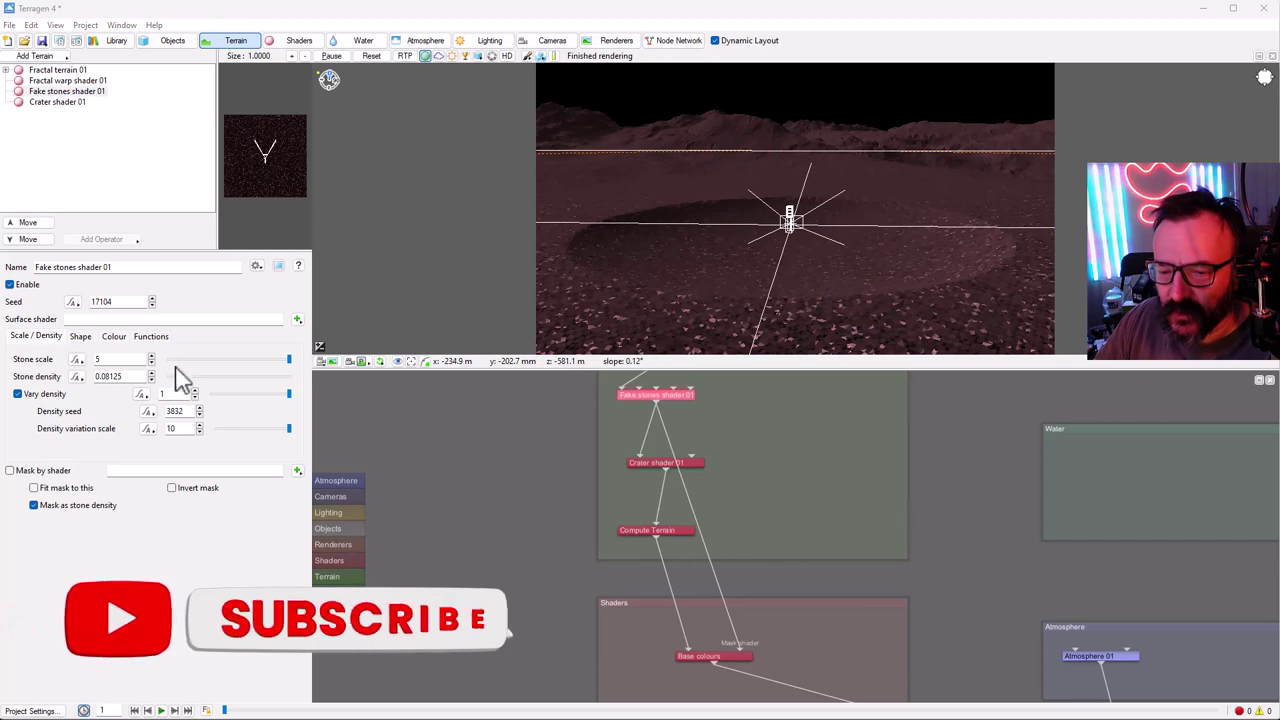
- Set the fake stones' density to 0.83125 and disconnect the stones from the Base colours shader's mask input
{"action": "left_click", "coordinate": [277, 382]}
{"action": "left_click_drag", "start_coordinate": [277, 382], "coordinate": [270, 379]}
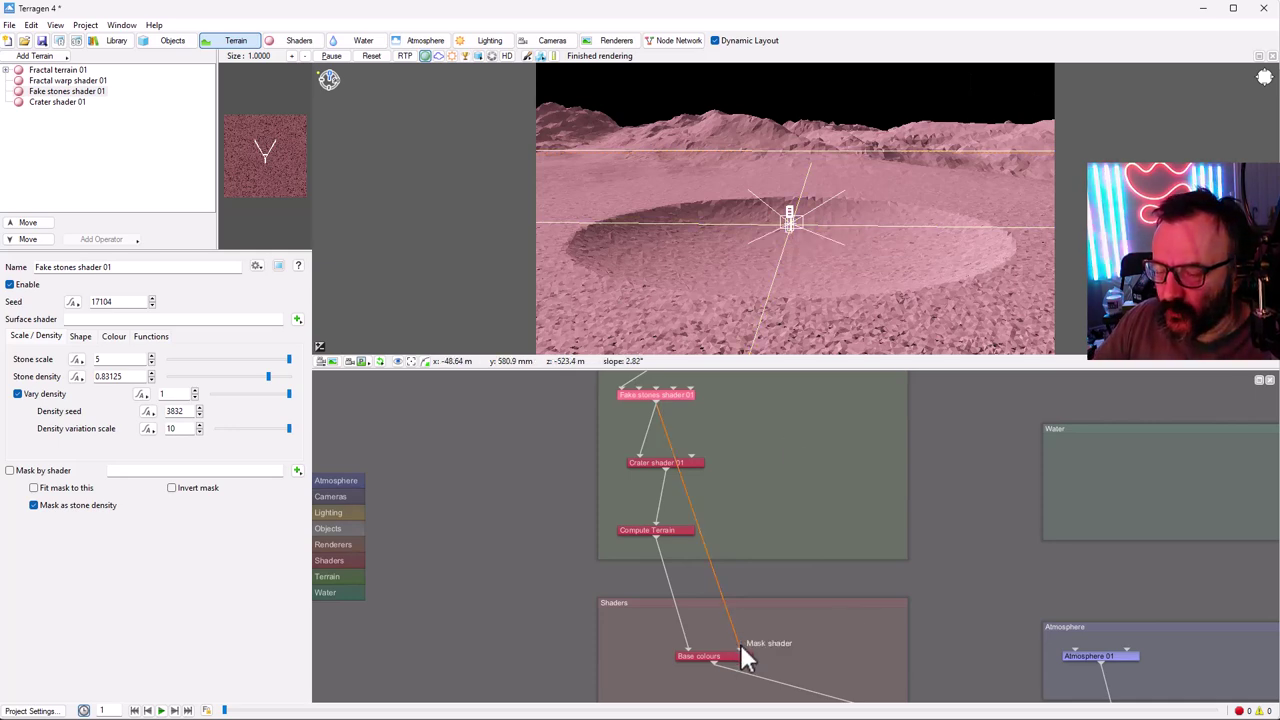
{"action": "left_click_drag", "start_coordinate": [740, 644], "coordinate": [811, 467]}
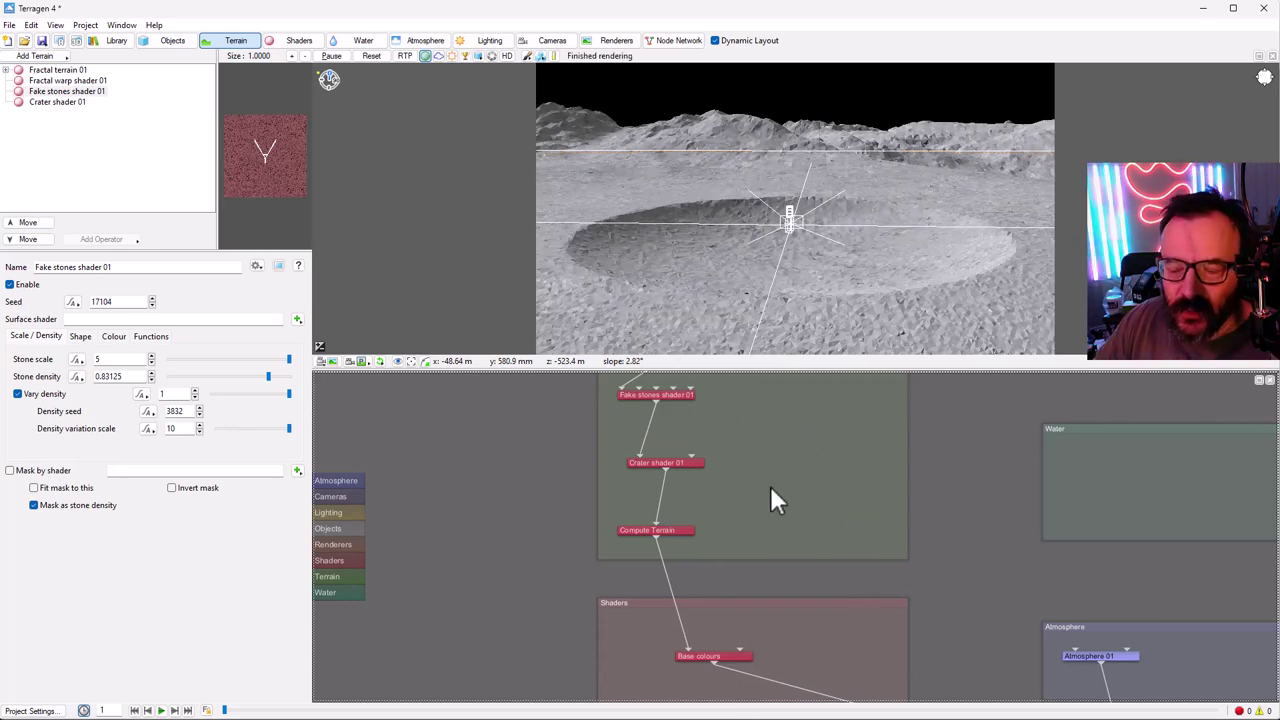
{"action": "left_click_drag", "start_coordinate": [787, 448], "coordinate": [771, 485]}
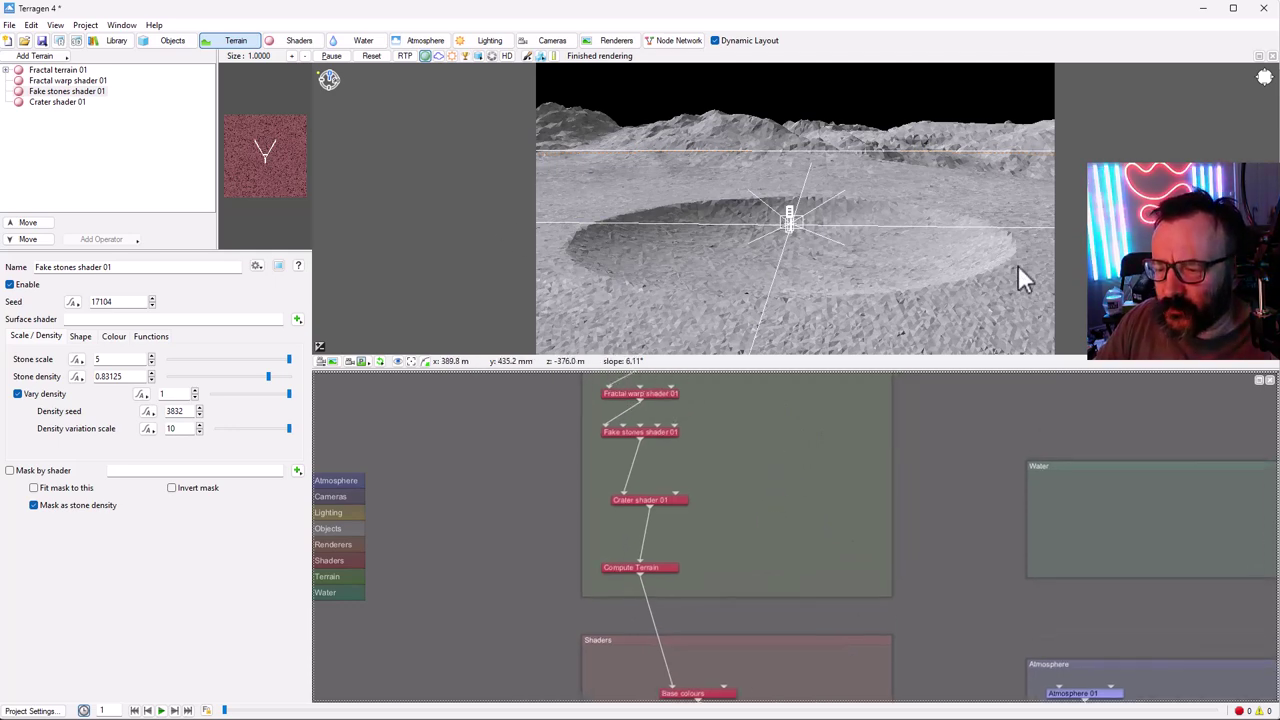
- Add a lake water object to the cratered terrain
{"action": "left_click", "coordinate": [452, 55]}
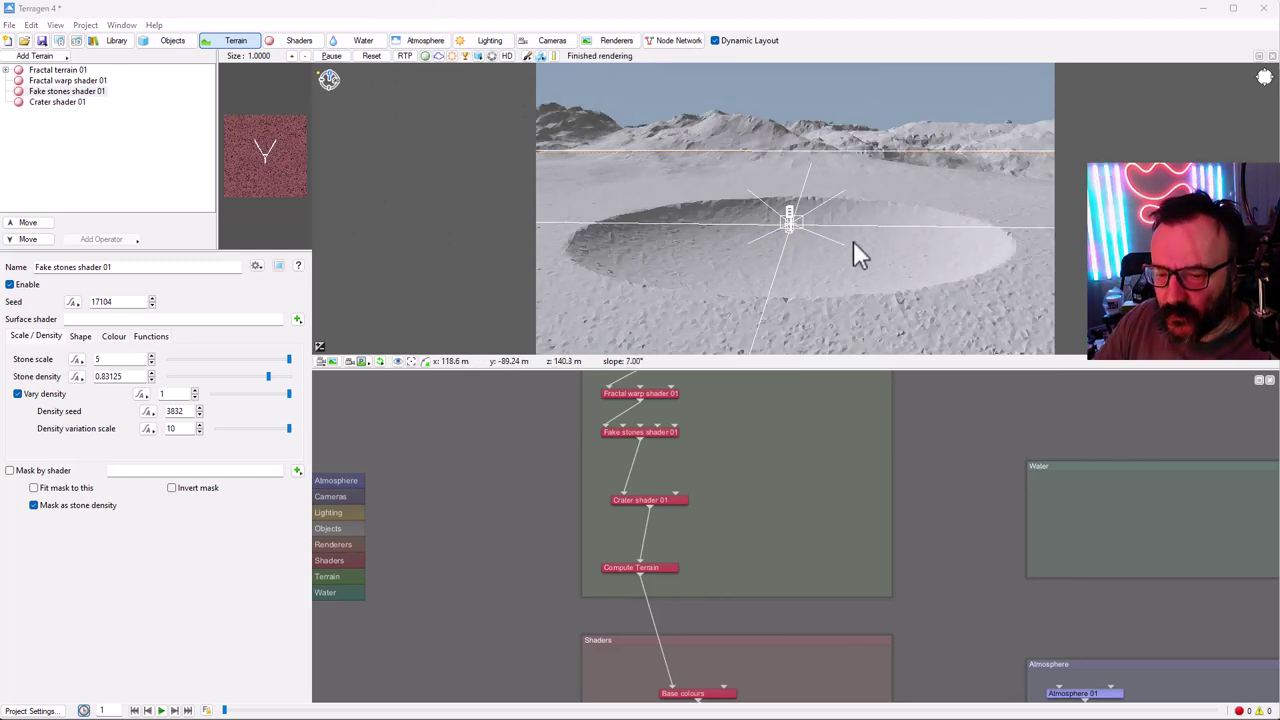
{"action": "left_click", "coordinate": [823, 267]}
{"action": "left_click_drag", "start_coordinate": [890, 224], "coordinate": [900, 268]}
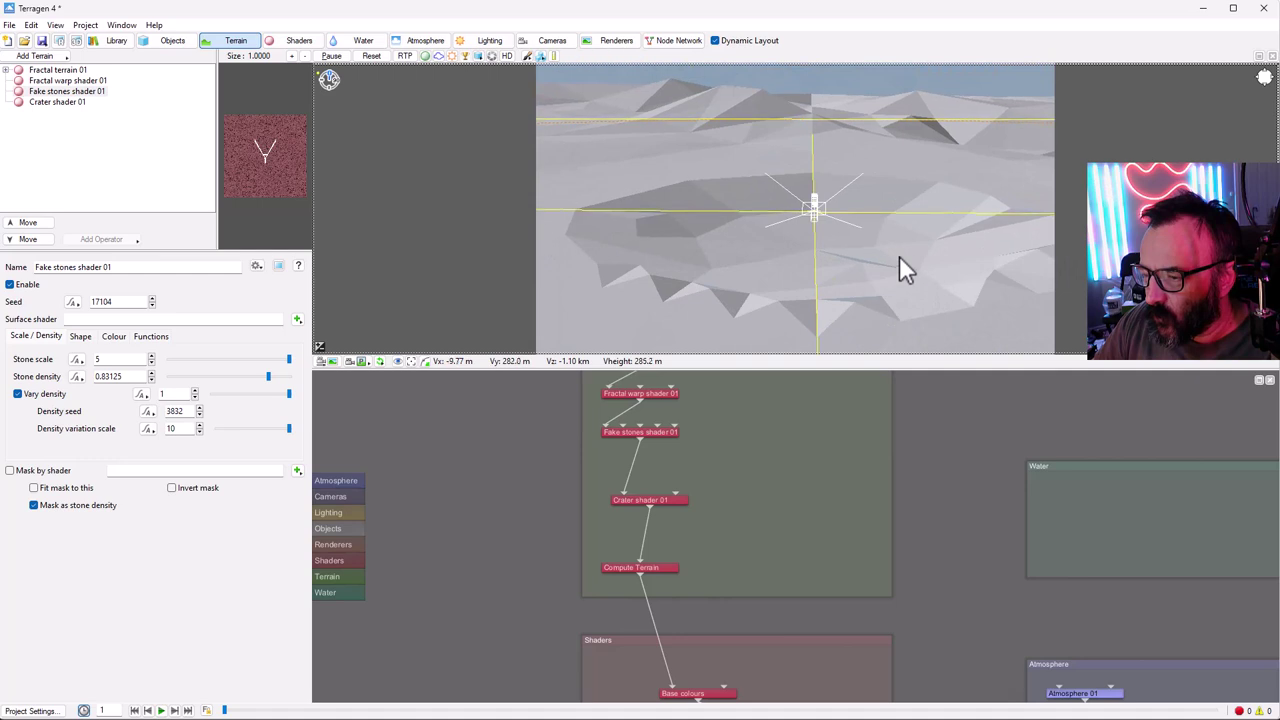
{"action": "left_click", "coordinate": [363, 41]}
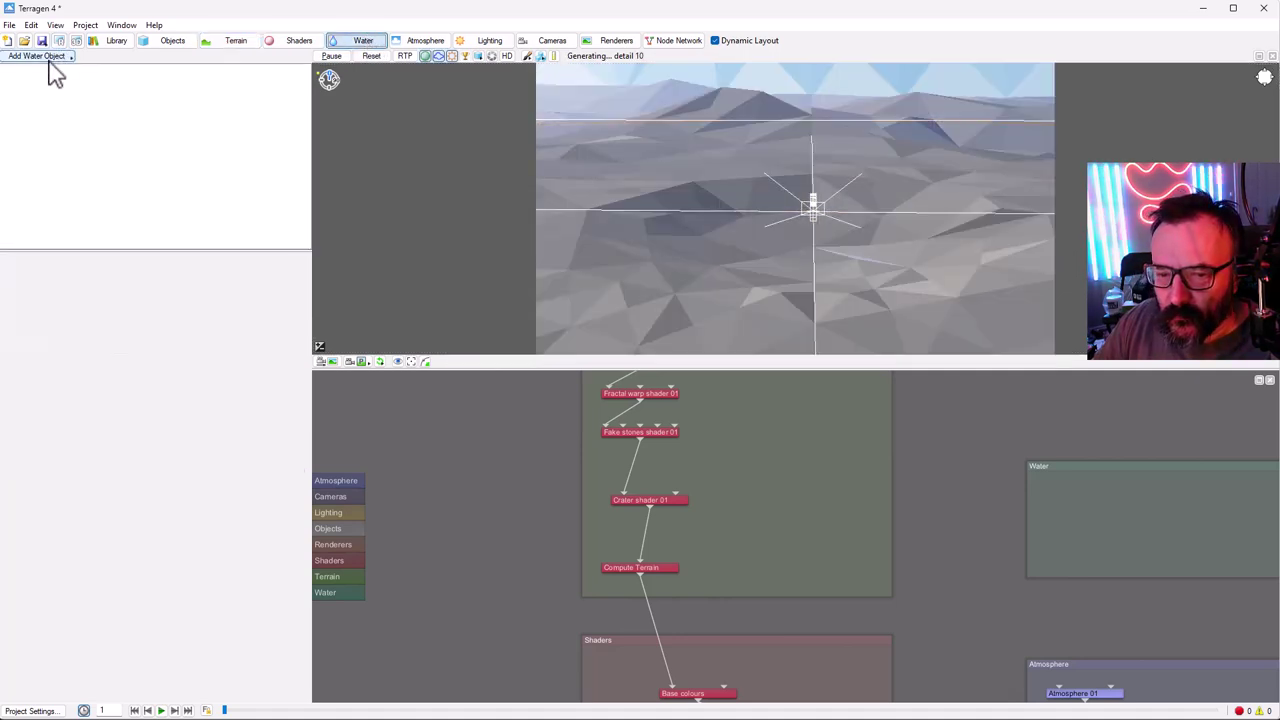
{"action": "left_click", "coordinate": [57, 60]}
{"action": "left_click", "coordinate": [119, 62]}
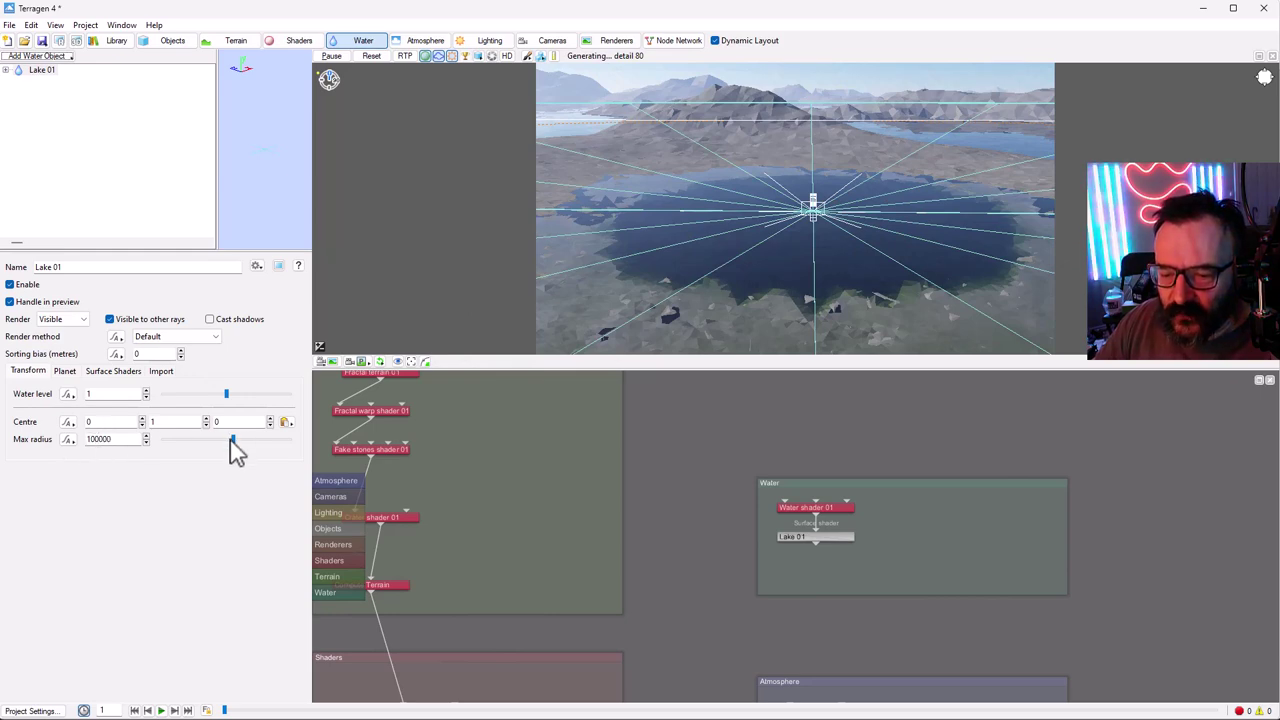
- Try a max radius of 1409.18 for the lake, and reduce it to 697.29 to limit the water to the crater area
{"action": "left_click_drag", "start_coordinate": [236, 440], "coordinate": [186, 441]}
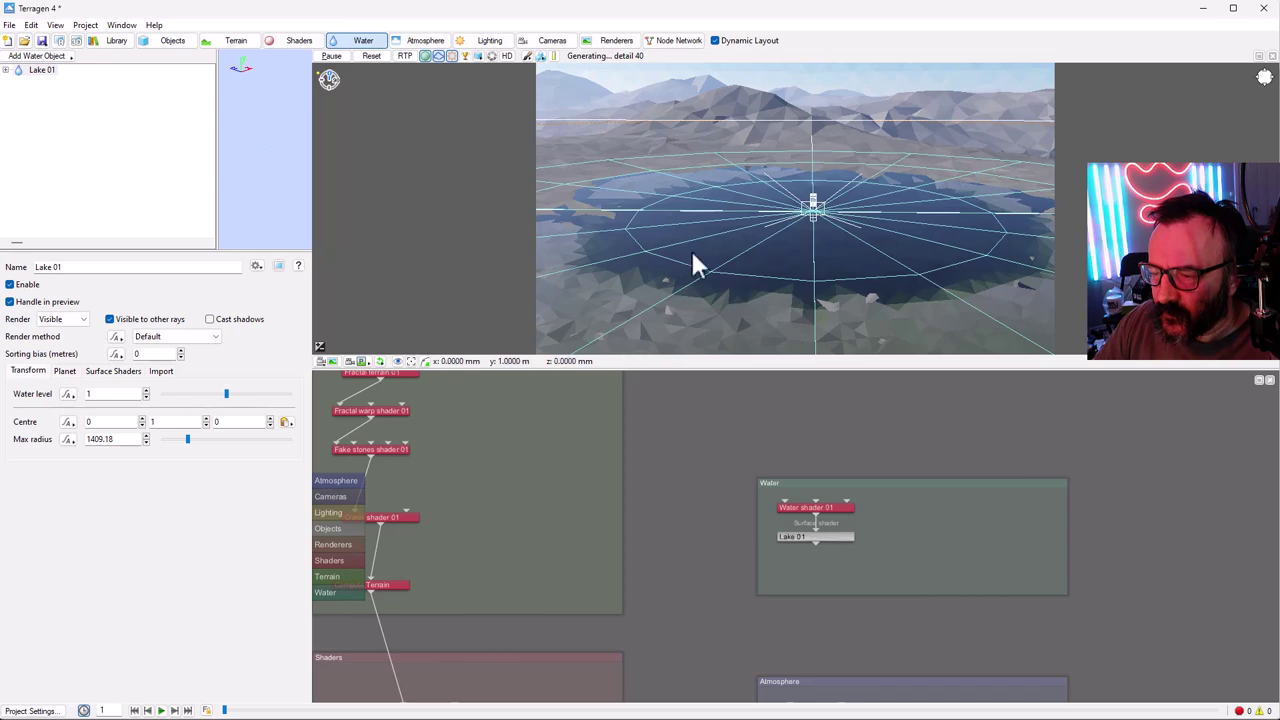
{"action": "right_click_drag", "start_coordinate": [876, 182], "coordinate": [856, 315]}
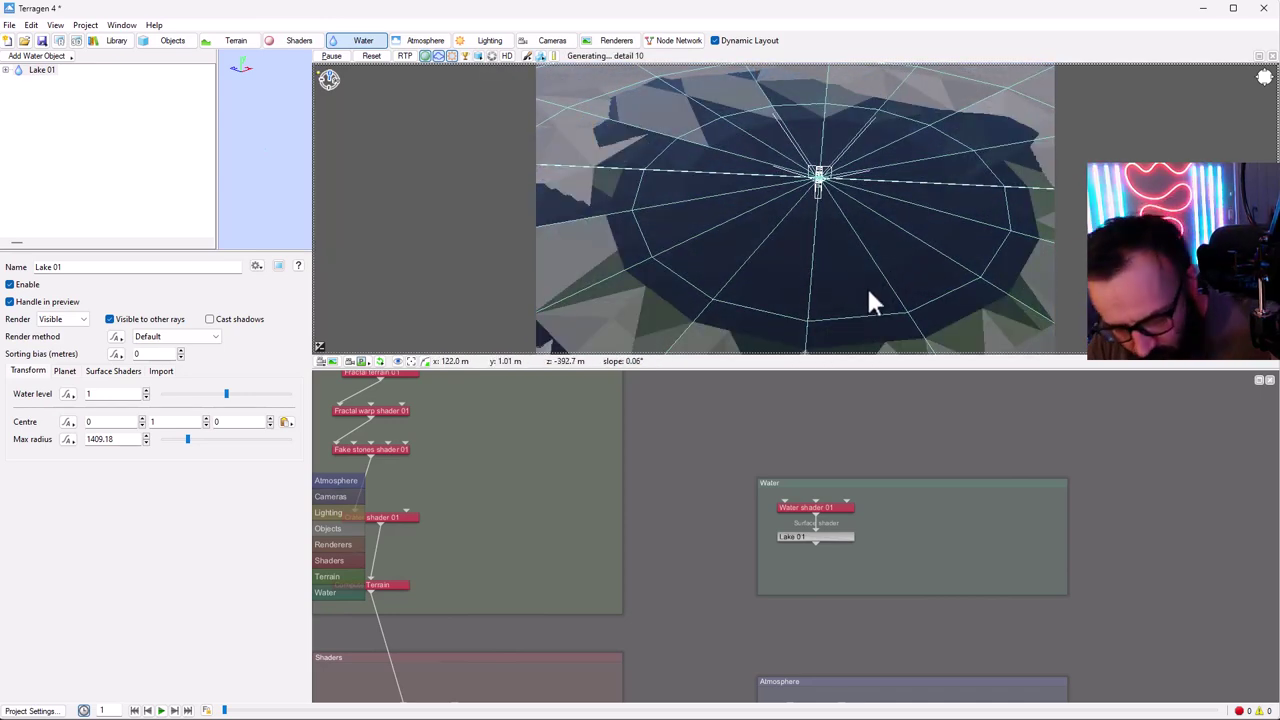
{"action": "middle_click_drag", "start_coordinate": [841, 274], "coordinate": [754, 106]}
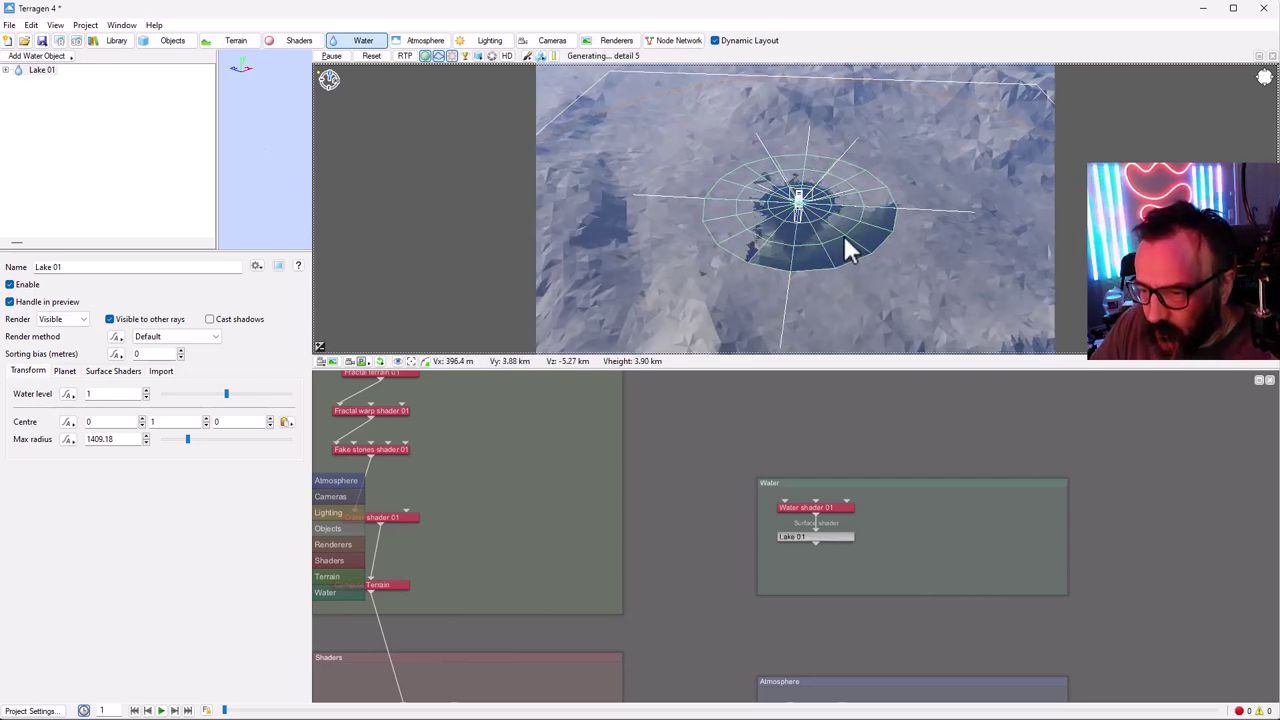
{"action": "scroll", "coordinate": [848, 245], "scroll_direction": "up", "scroll_amount": 1}
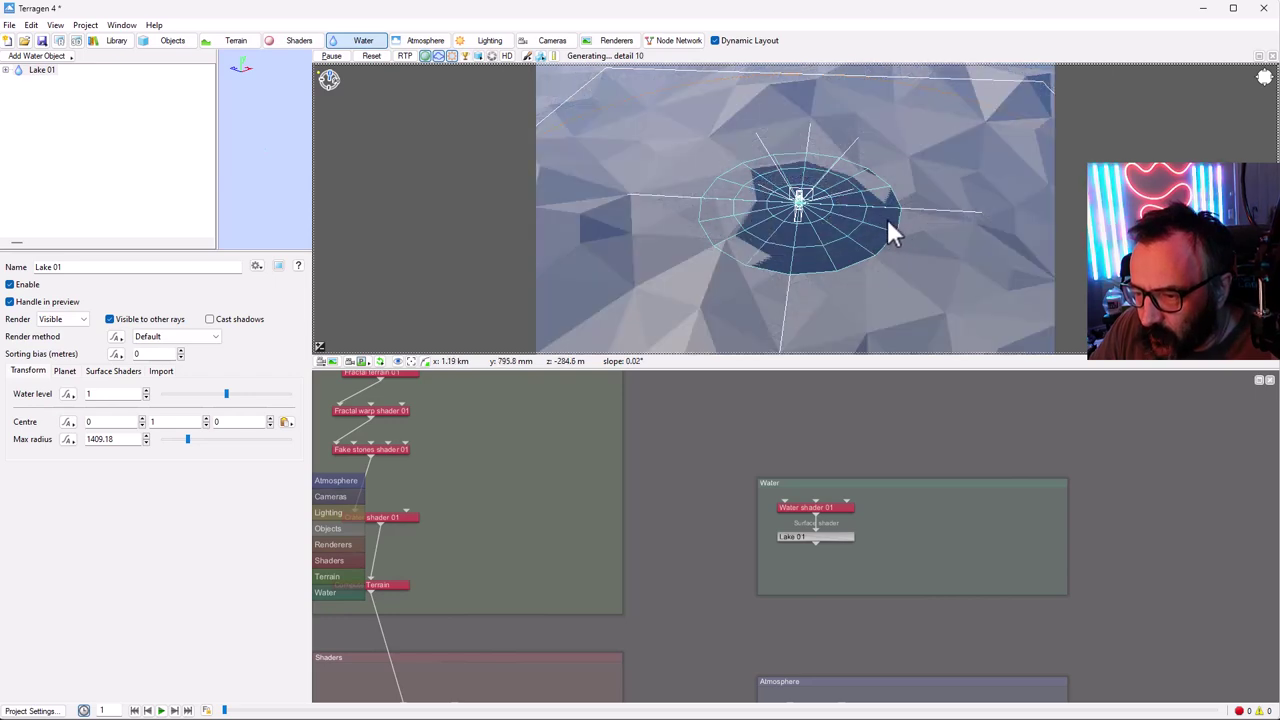
{"action": "left_click_drag", "start_coordinate": [187, 440], "coordinate": [185, 440]}
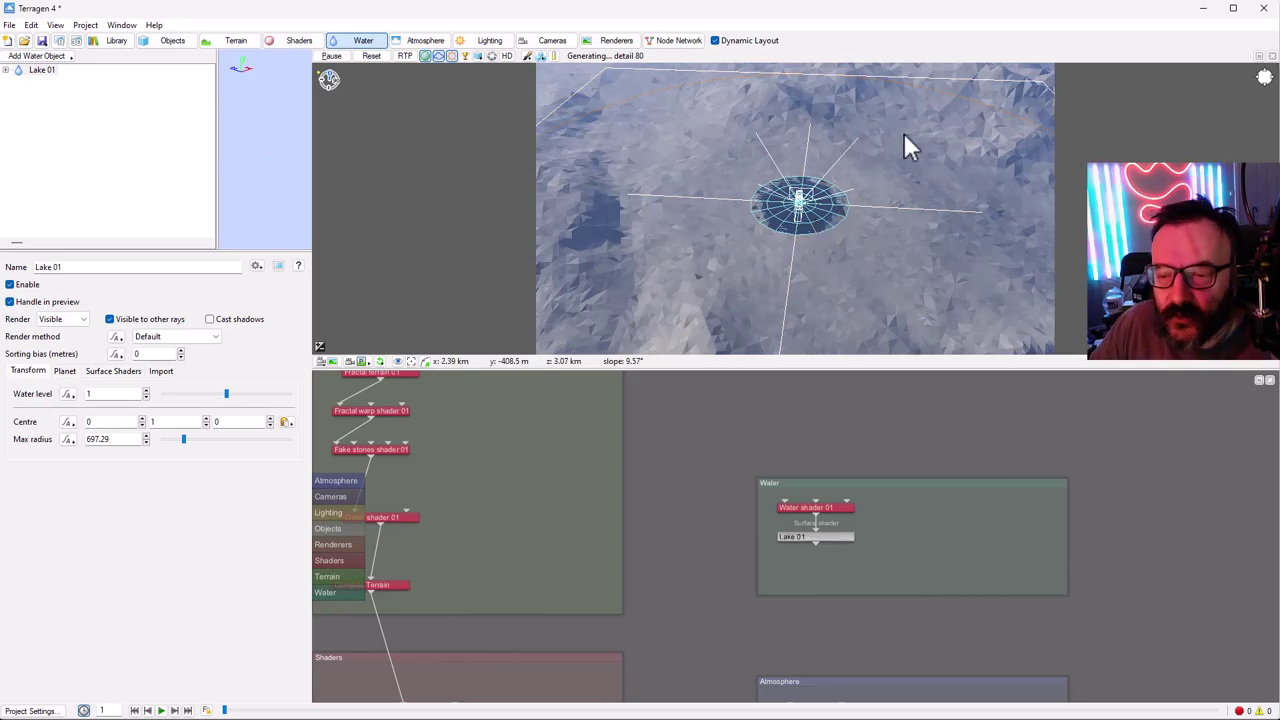
- Lower the lake's water level to 0 and set it to -0.9 to keep the water within the crater
{"action": "scroll", "coordinate": [860, 275], "scroll_direction": "up", "scroll_amount": 3}
{"action": "scroll", "coordinate": [829, 214], "scroll_direction": "up", "scroll_amount": 5}
{"action": "scroll", "coordinate": [890, 250], "scroll_direction": "down", "scroll_amount": 3}
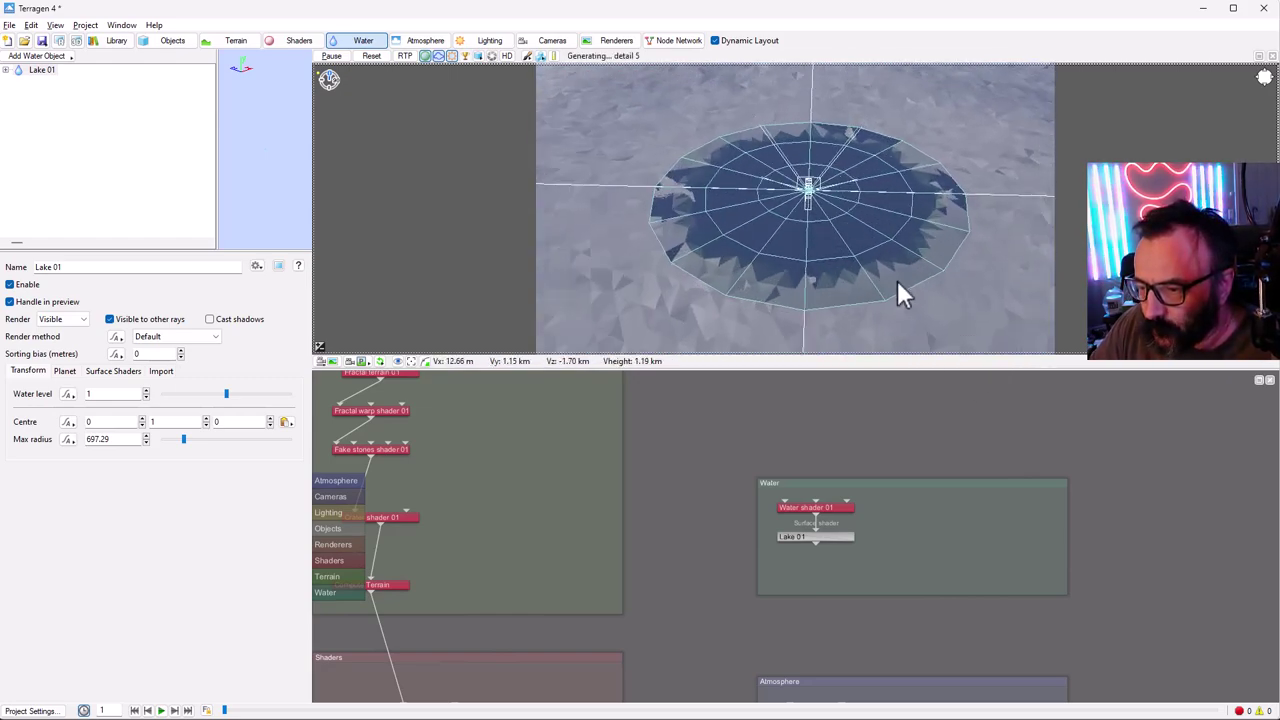
{"action": "mouse_move", "coordinate": [921, 285]}
{"action": "left_mouse_down"}
{"action": "mouse_move", "coordinate": [909, 297]}
{"action": "mouse_move", "coordinate": [913, 109]}
{"action": "mouse_move", "coordinate": [923, 160]}
{"action": "mouse_move", "coordinate": [886, 211]}
{"action": "mouse_move", "coordinate": [918, 275]}
{"action": "left_mouse_up"}
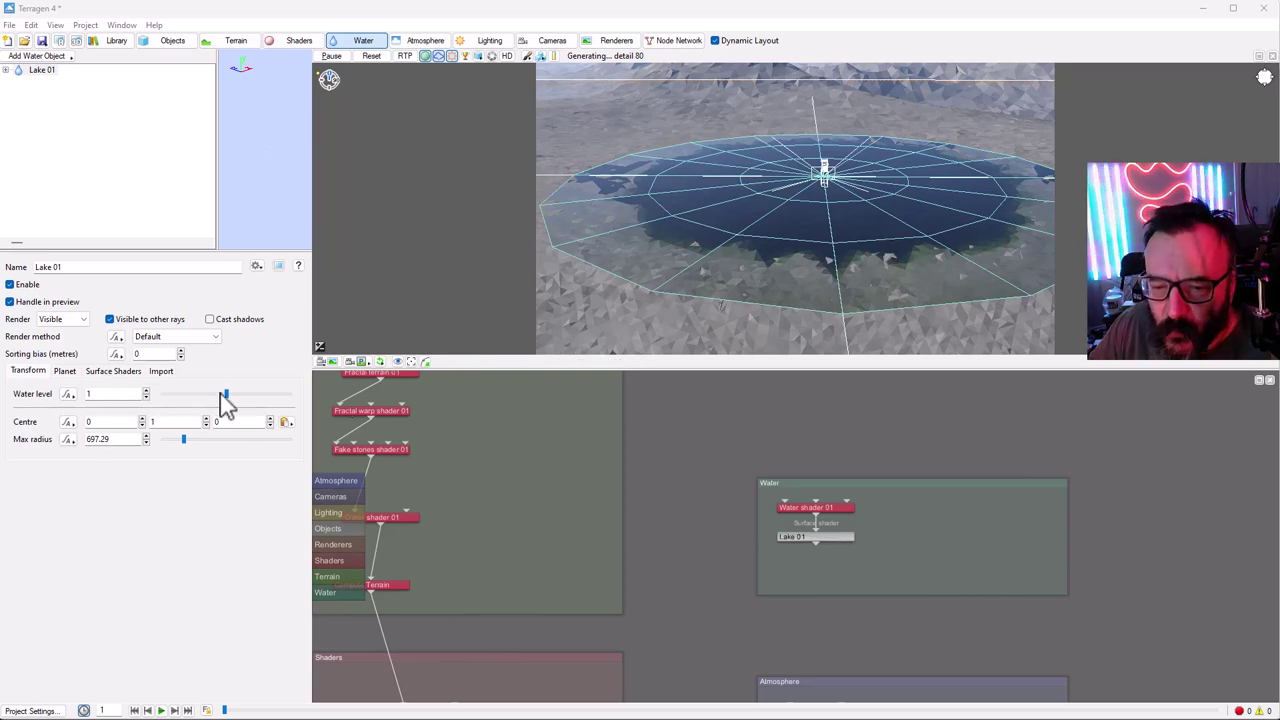
{"action": "left_click_drag", "start_coordinate": [226, 395], "coordinate": [227, 396]}
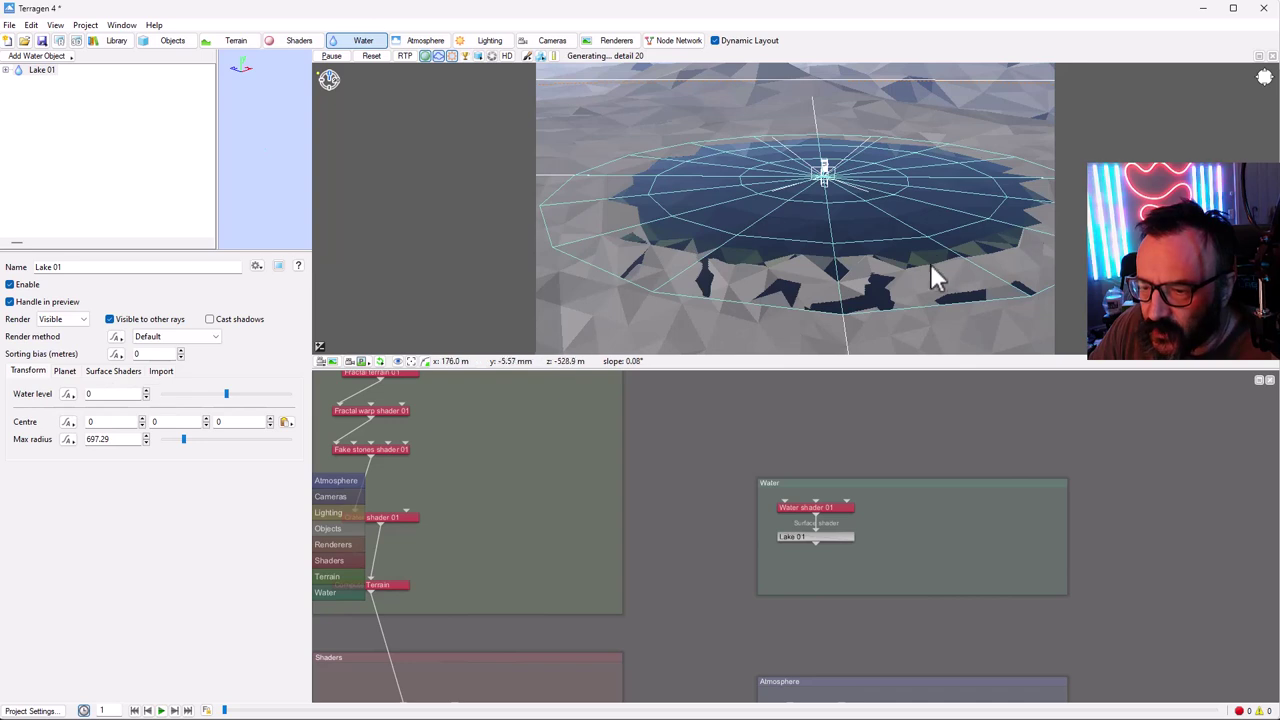
{"action": "double_click", "coordinate": [114, 394]}
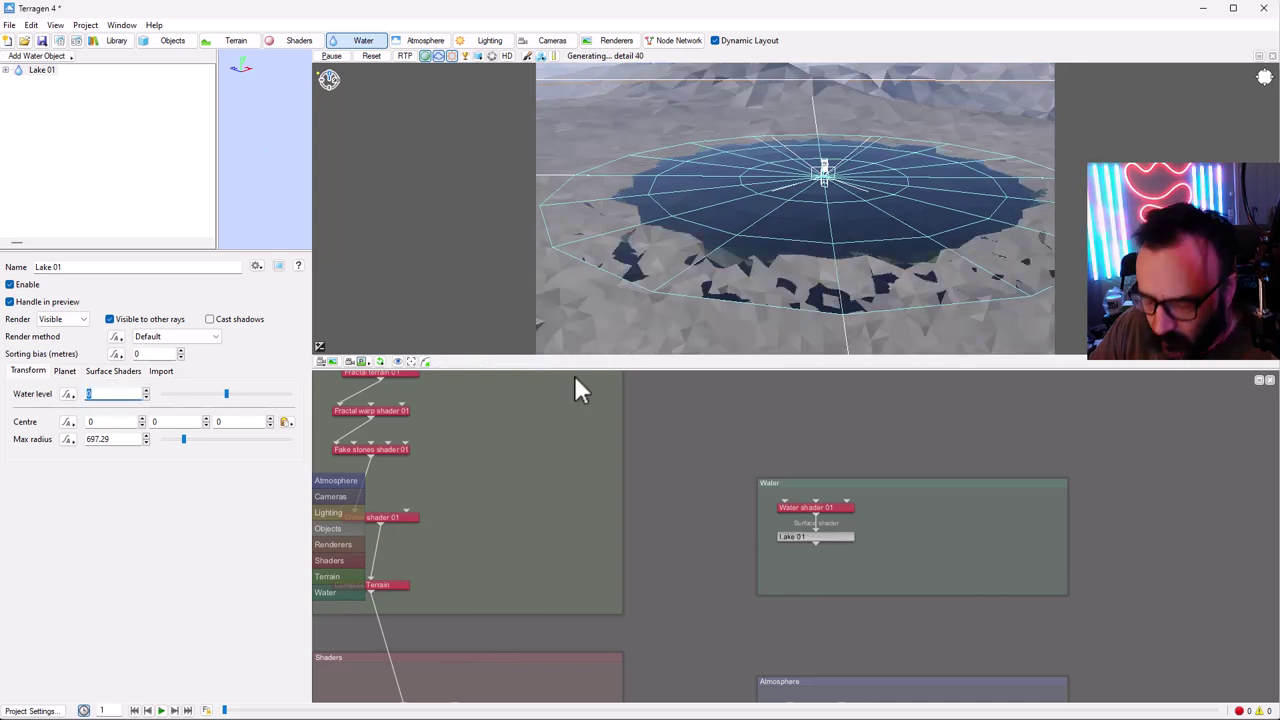
{"action": "type", "text": "-0."}
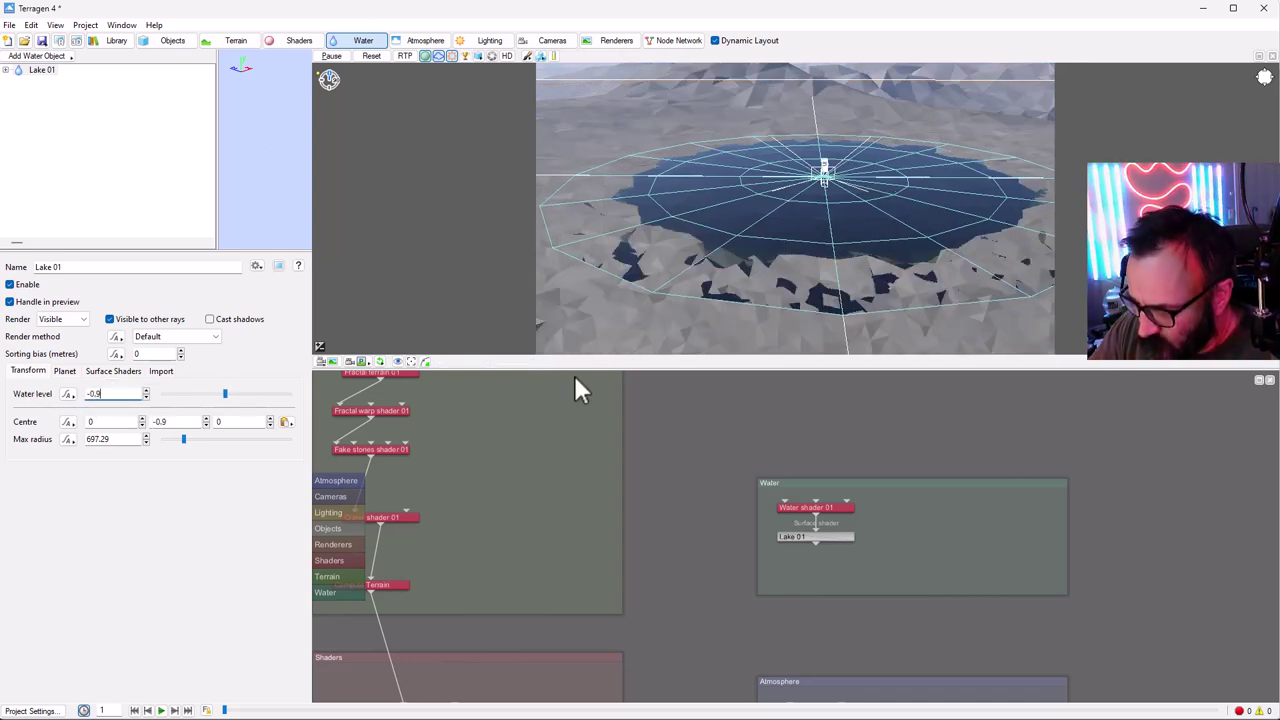
{"action": "type", "text": "9"}
{"action": "key", "text": "Return"}
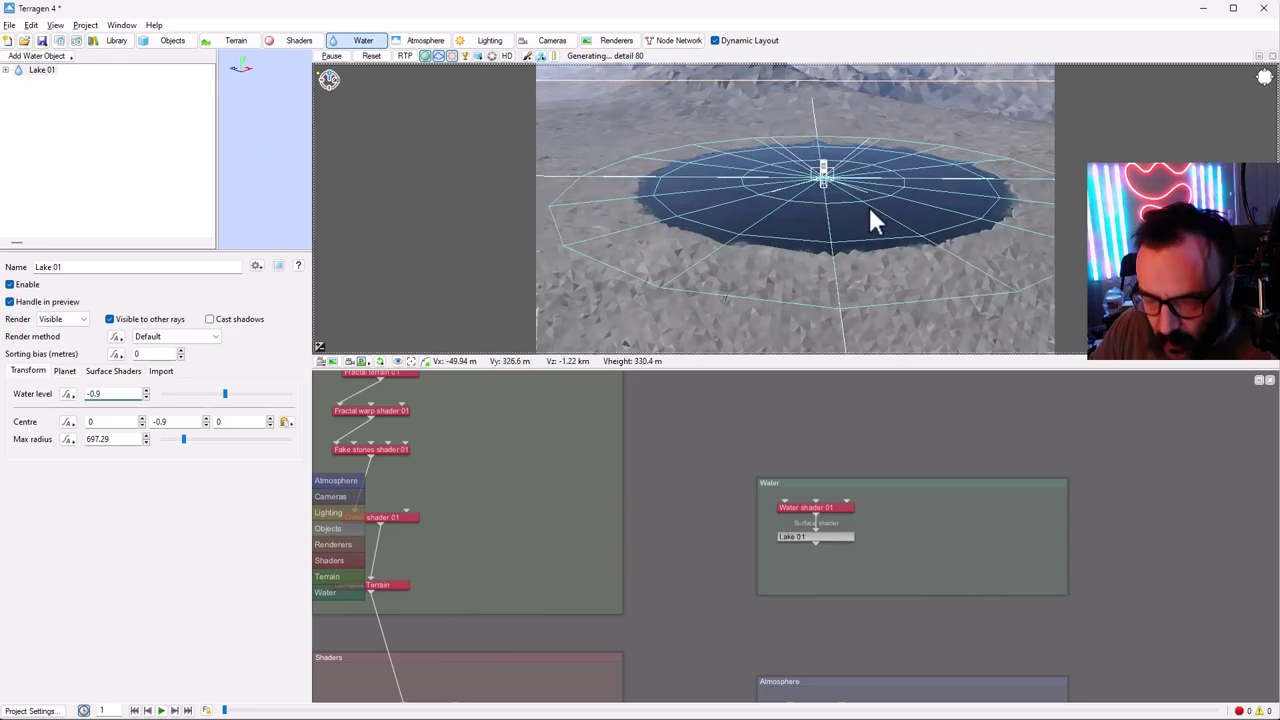
- Frame a low view across the lake and copy that view to the Render Camera
{"action": "scroll", "coordinate": [875, 222], "scroll_direction": "up", "scroll_amount": 5}
{"action": "left_click_drag", "start_coordinate": [904, 240], "coordinate": [923, 186]}
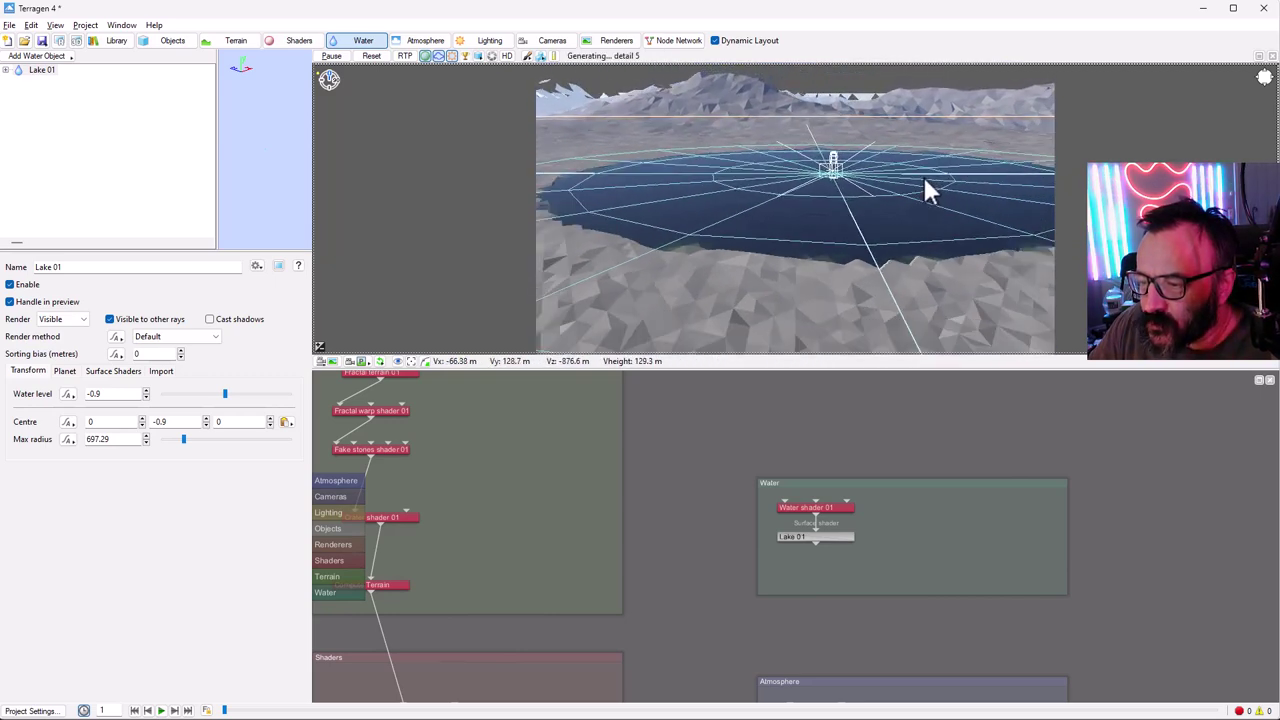
{"action": "left_click_drag", "start_coordinate": [966, 243], "coordinate": [844, 237]}
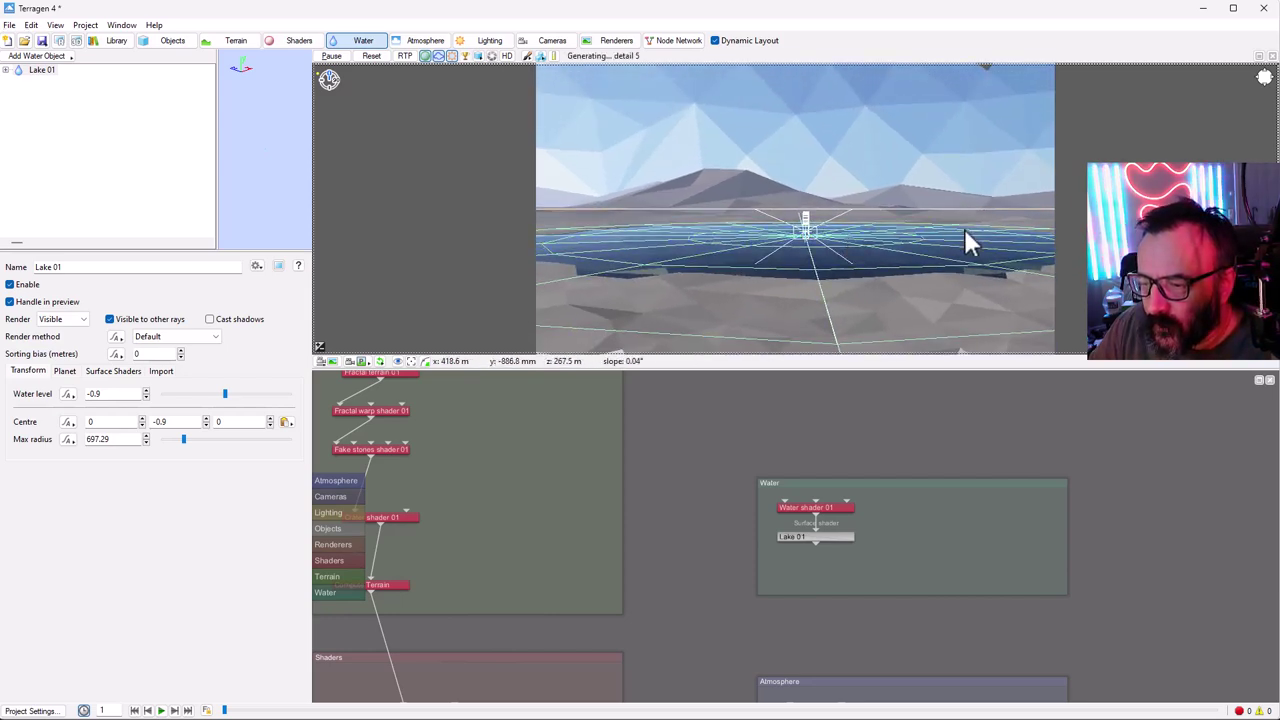
{"action": "left_click", "coordinate": [802, 230]}
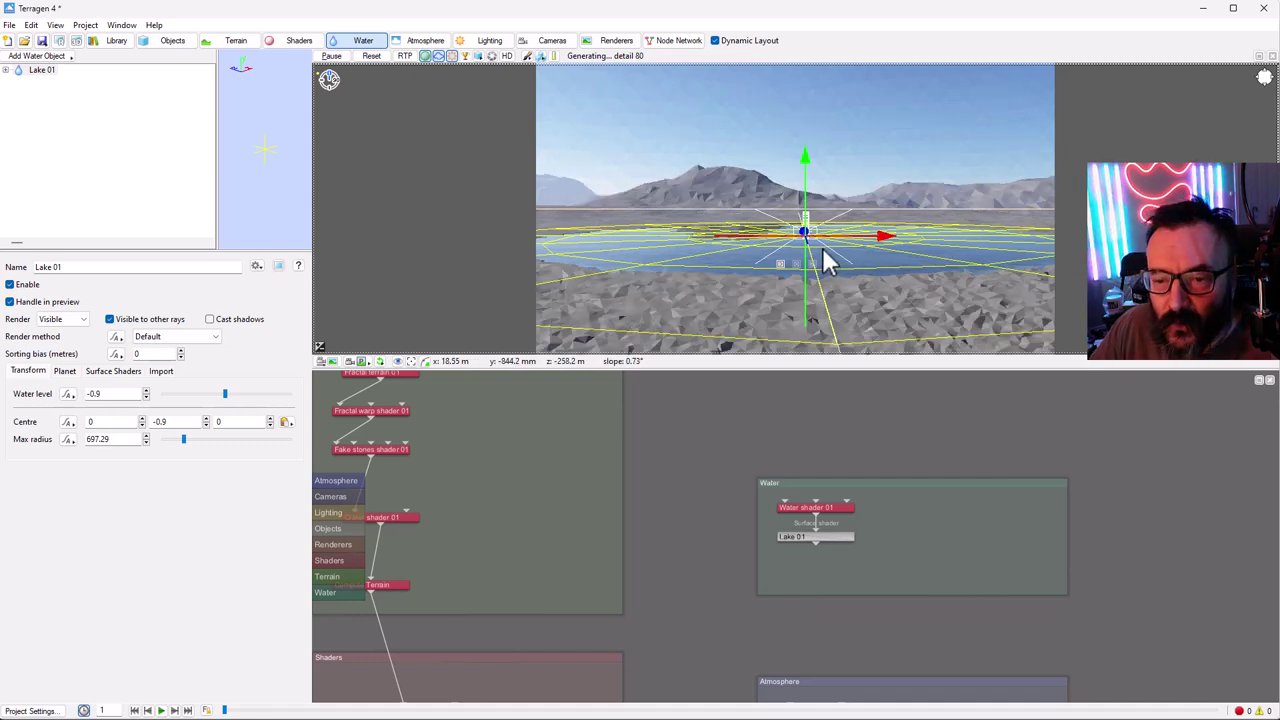
{"action": "left_click", "coordinate": [552, 41]}
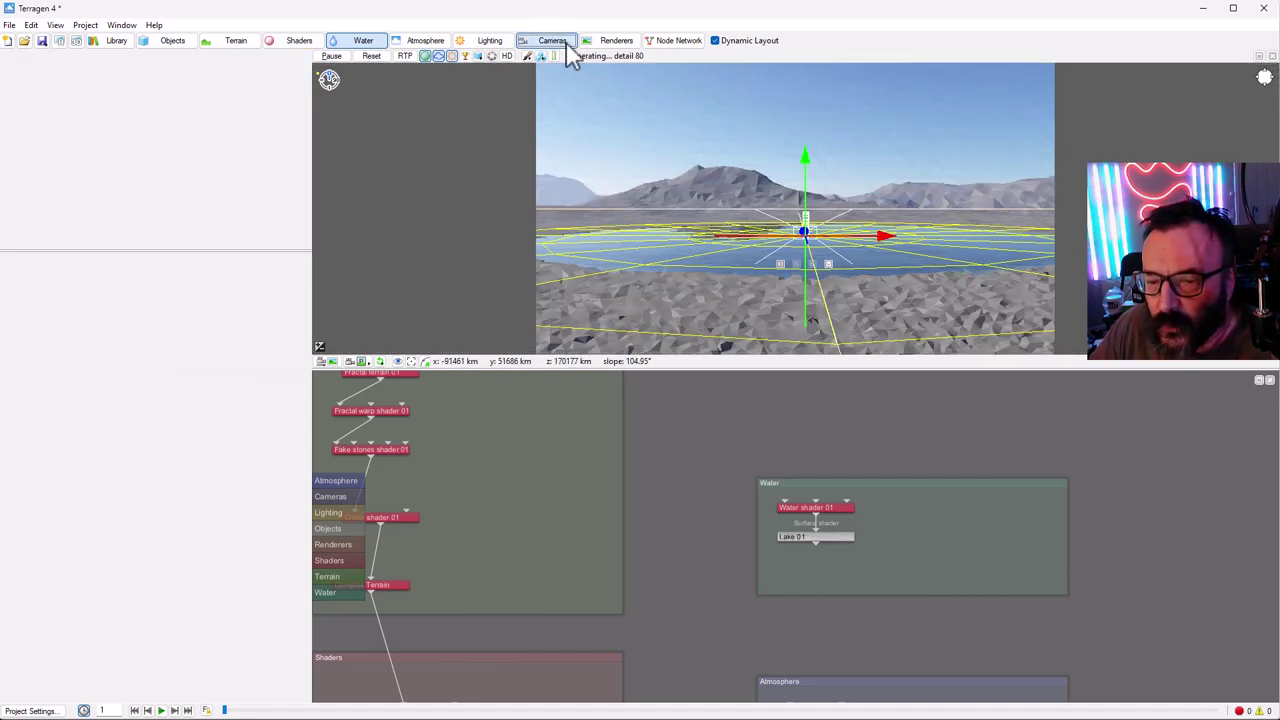
{"action": "left_click", "coordinate": [58, 71]}
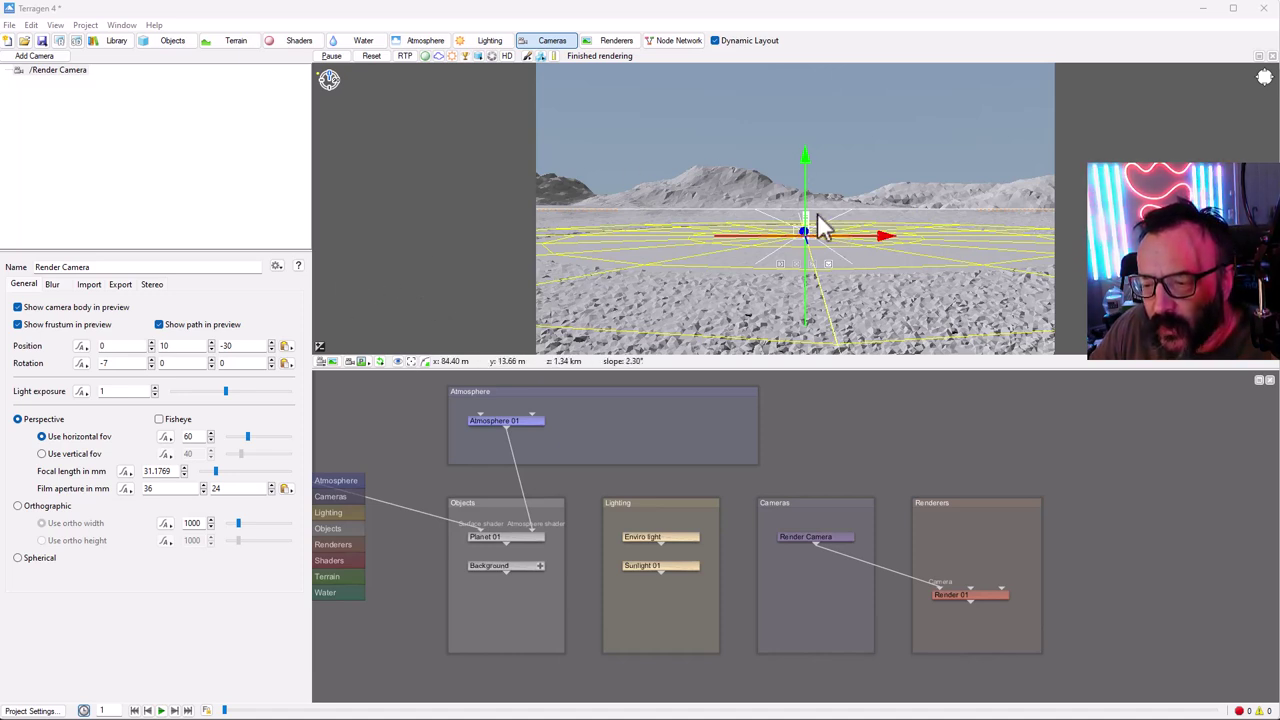
{"action": "left_click", "coordinate": [326, 361]}
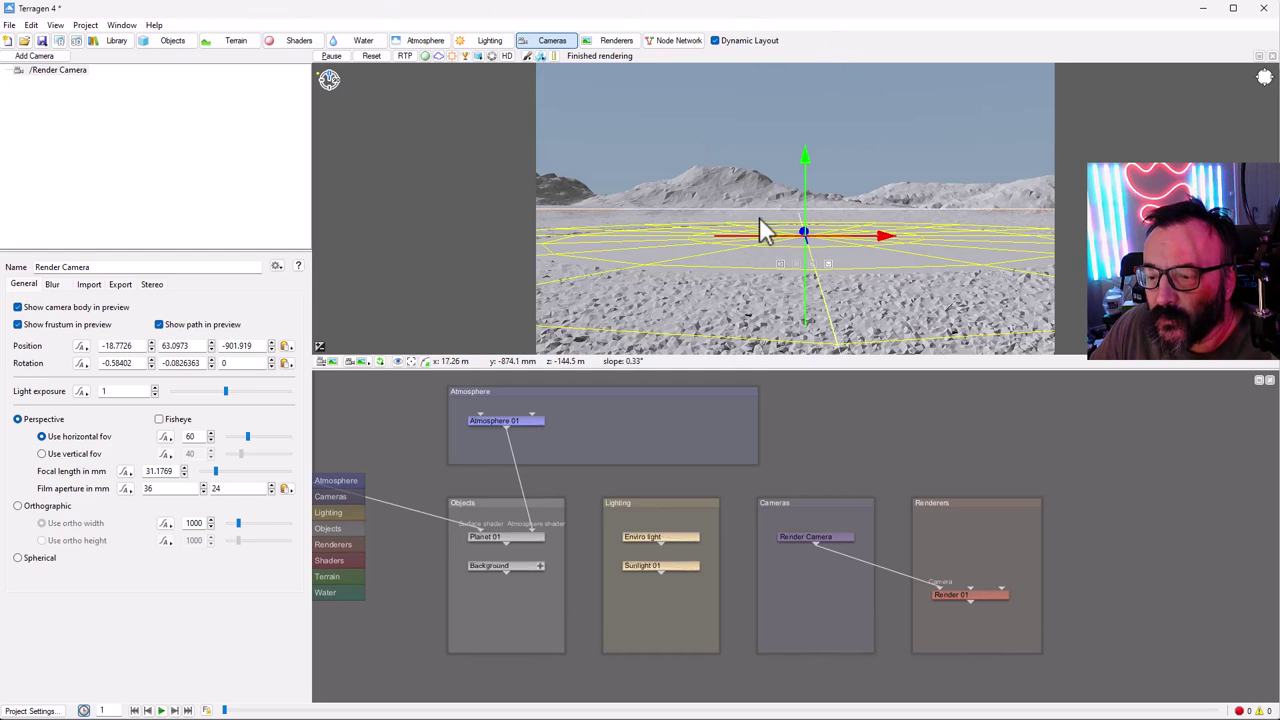
- Add a grass clump as a populatable object and select it to look for it around the lake's centre
{"action": "left_click", "coordinate": [172, 42]}
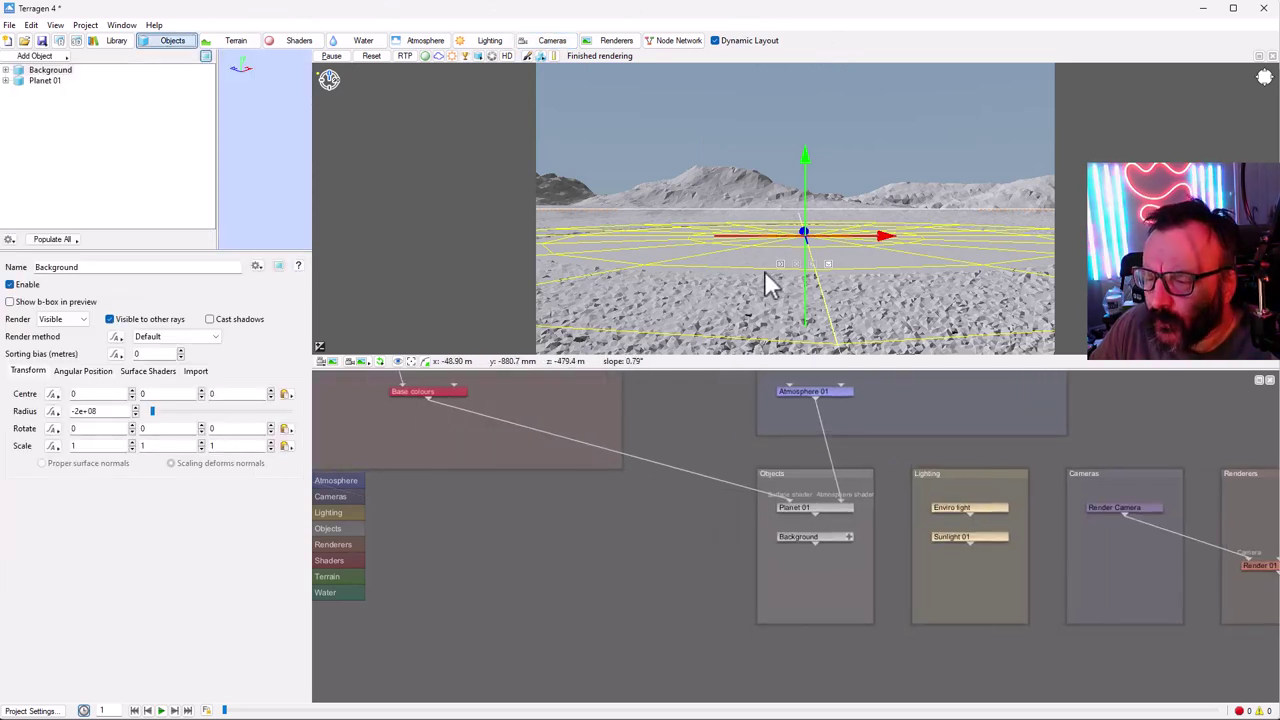
{"action": "left_click", "coordinate": [64, 57]}
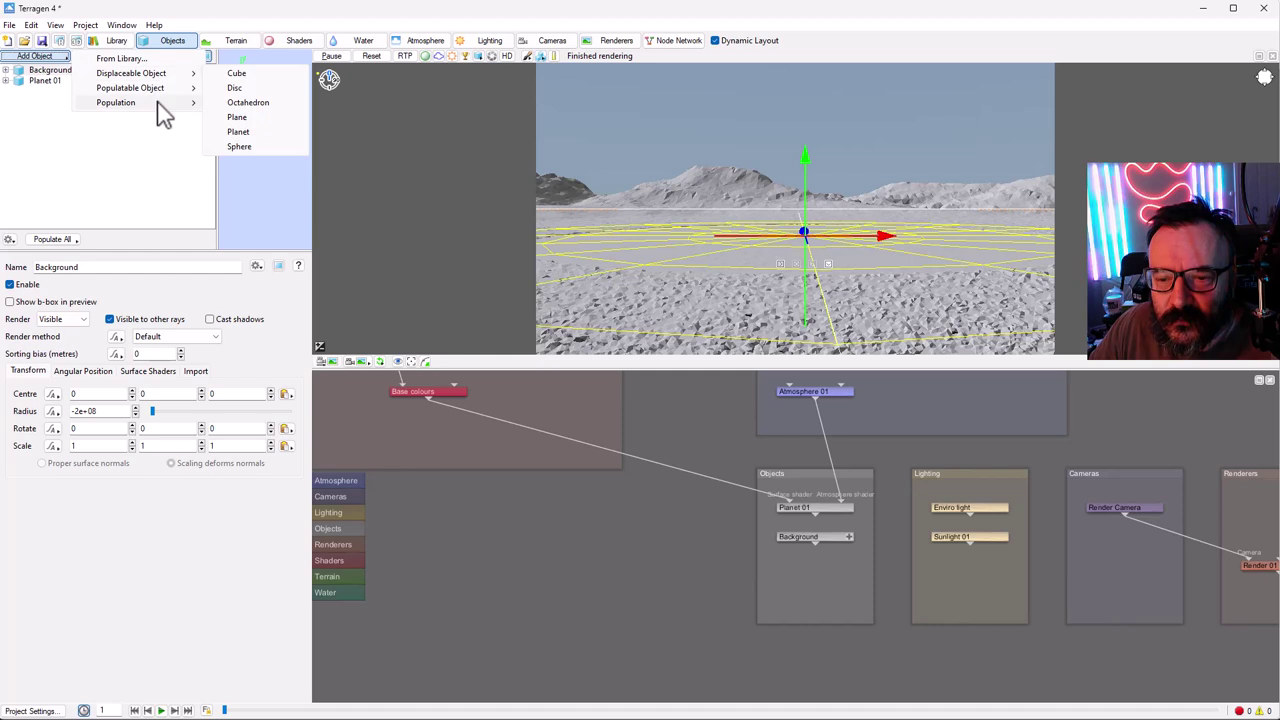
{"action": "mouse_move", "coordinate": [160, 89]}
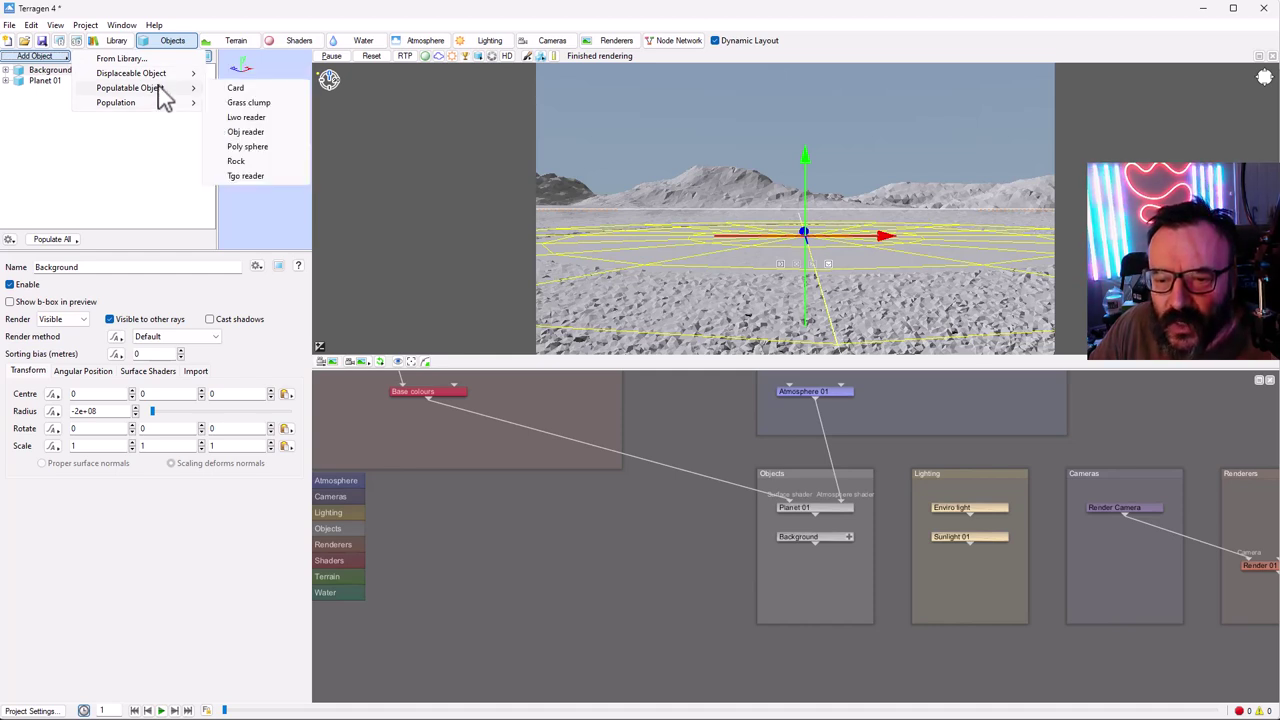
{"action": "left_click", "coordinate": [279, 104]}
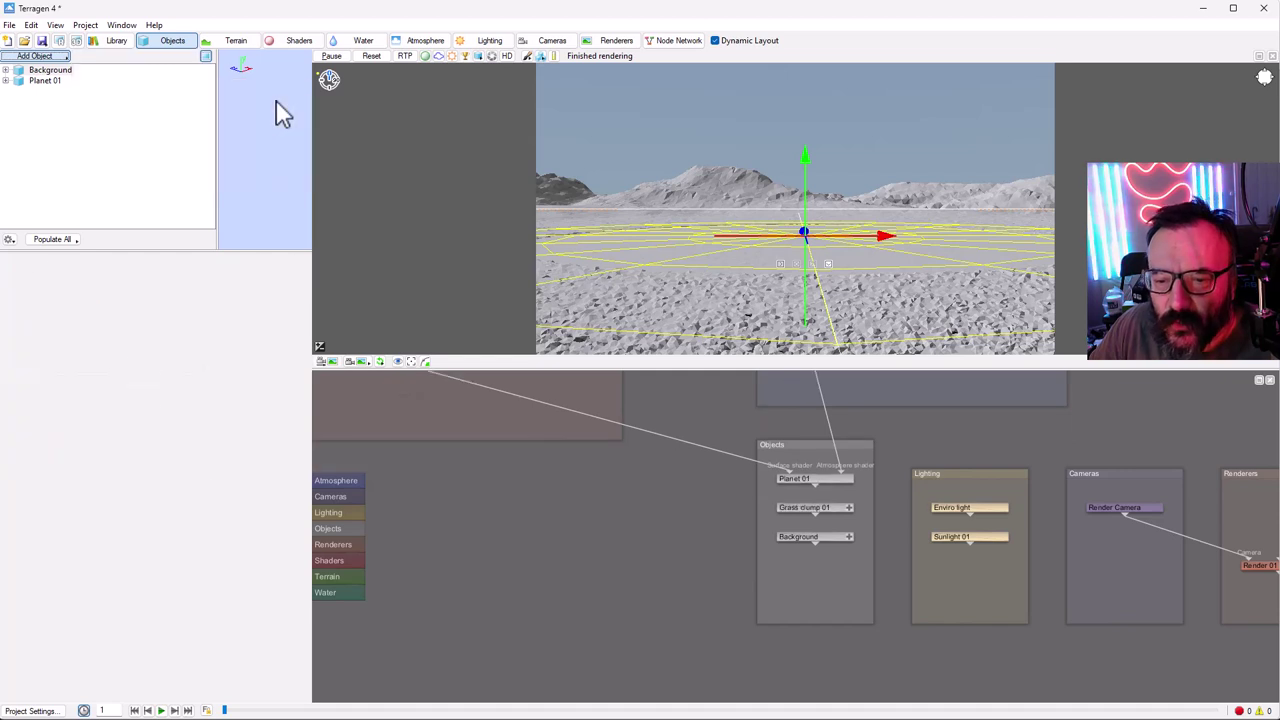
{"action": "left_click_drag", "start_coordinate": [560, 410], "coordinate": [508, 516]}
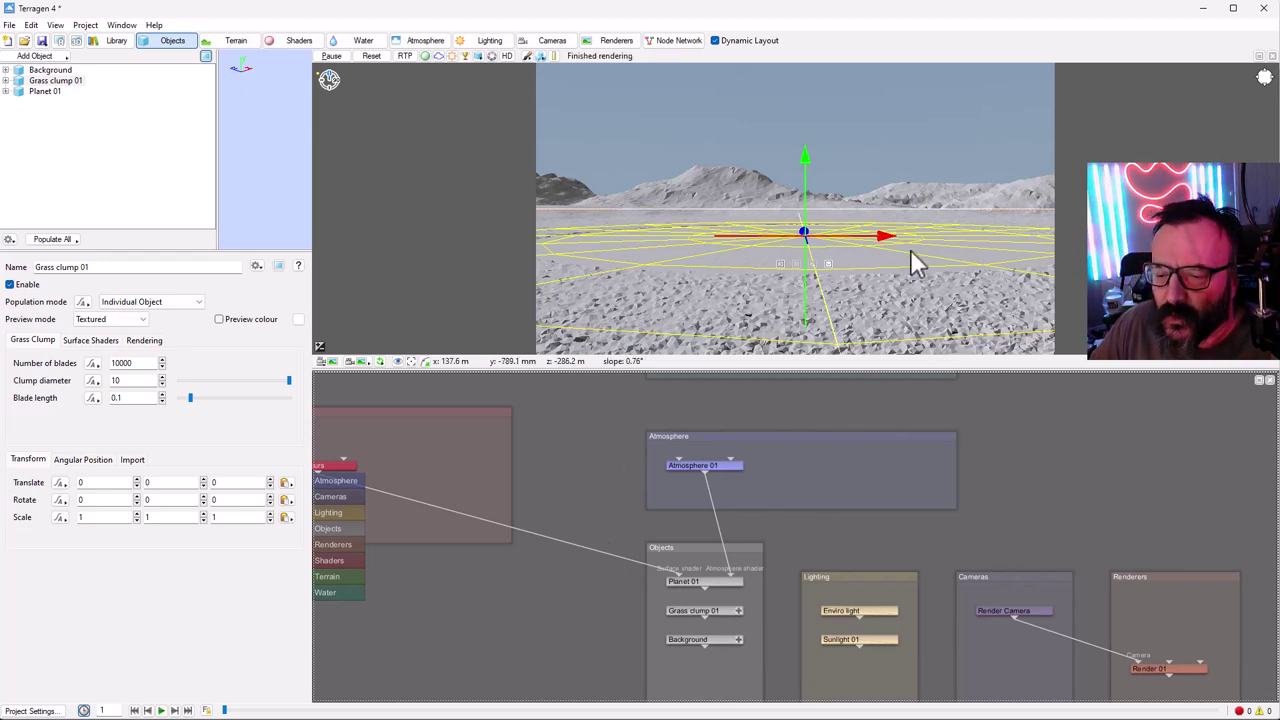
{"action": "left_click", "coordinate": [58, 80]}
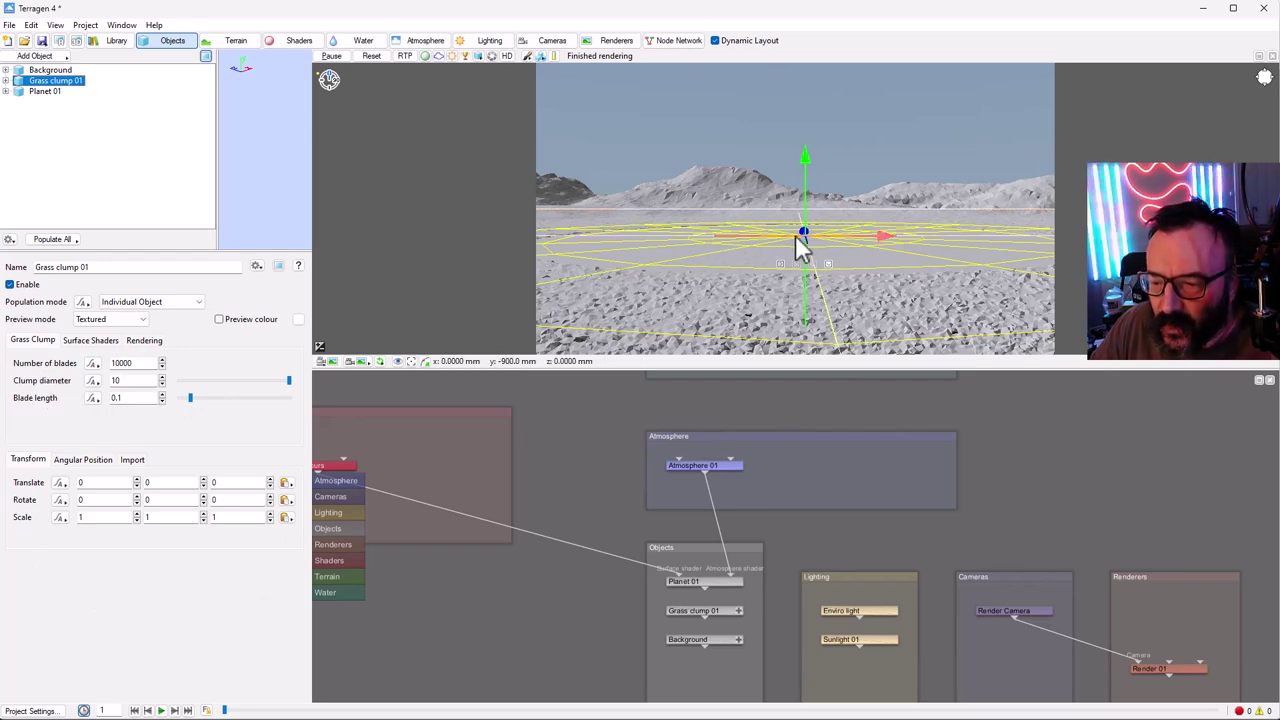
{"action": "middle_click_drag", "start_coordinate": [757, 200], "coordinate": [829, 206]}
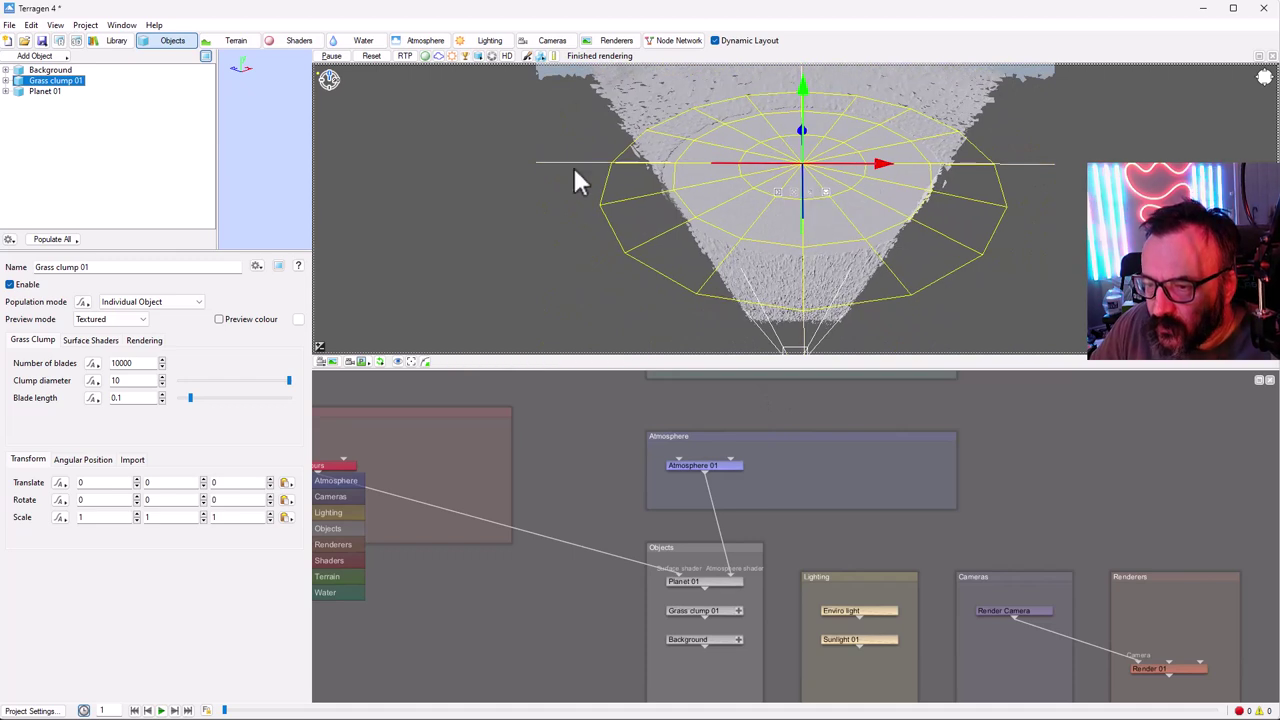
- Deselect the grass clump, return to the low view across the lake, and show surface shading in the preview
{"action": "left_click", "coordinate": [936, 217]}
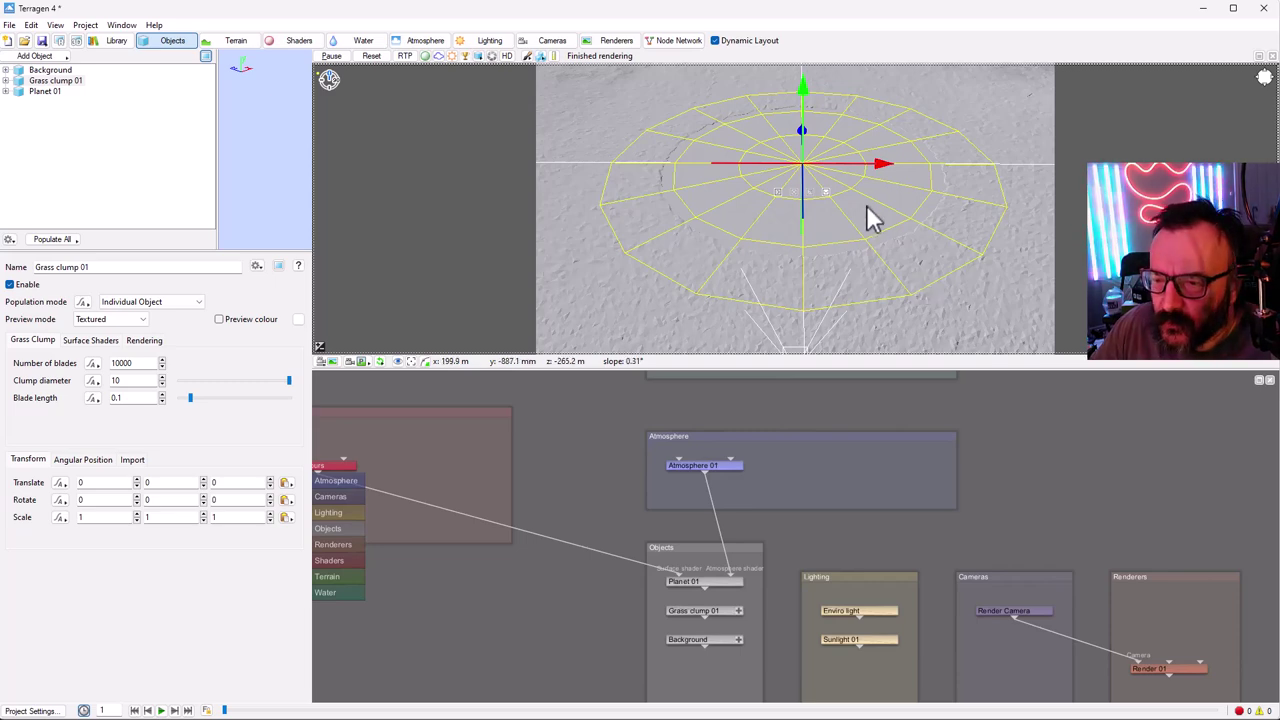
{"action": "middle_click_drag", "start_coordinate": [810, 258], "coordinate": [932, 205]}
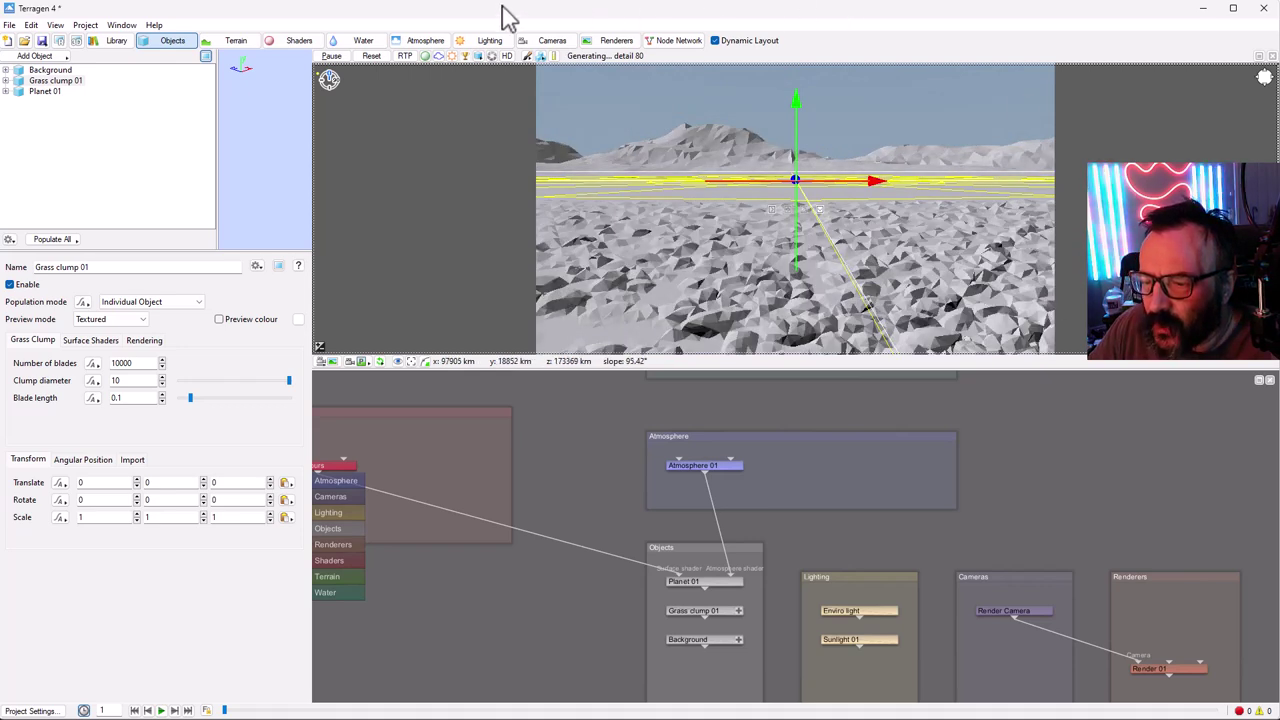
{"action": "left_click", "coordinate": [426, 55]}
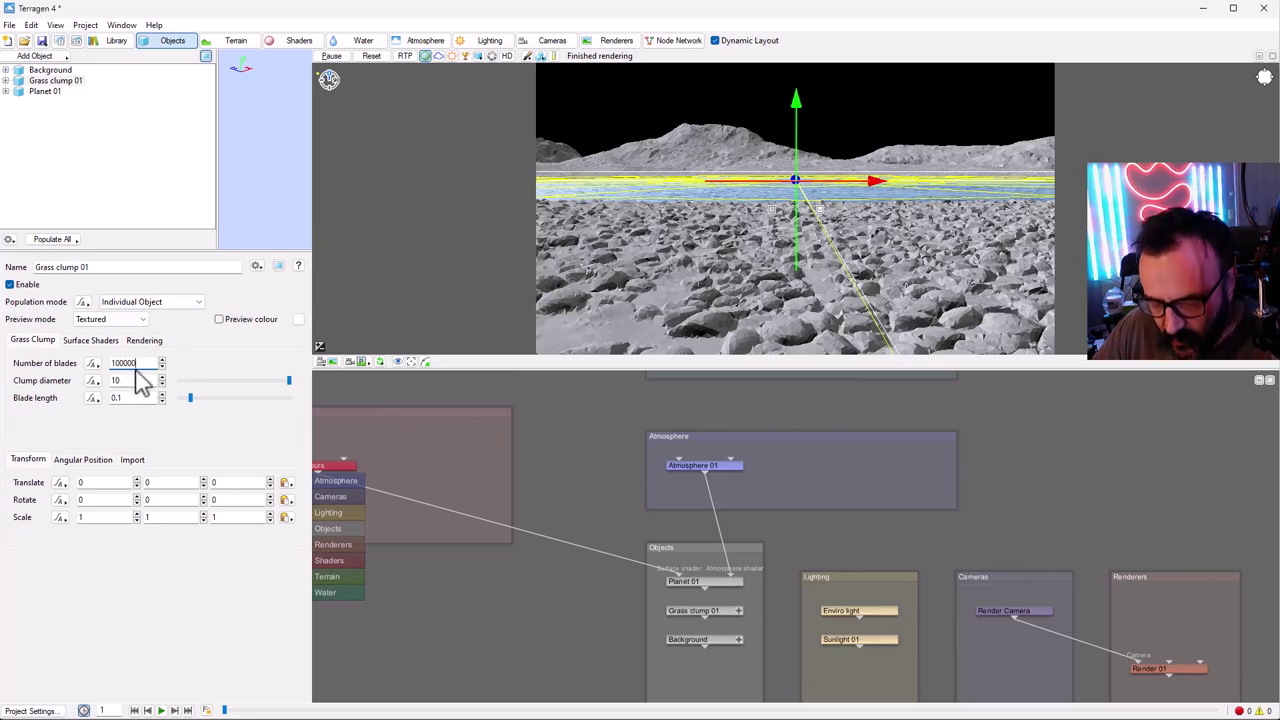
- Set the grass clump's number of blades to 1000000 and its blade length to 1
{"action": "type", "text": "0"}
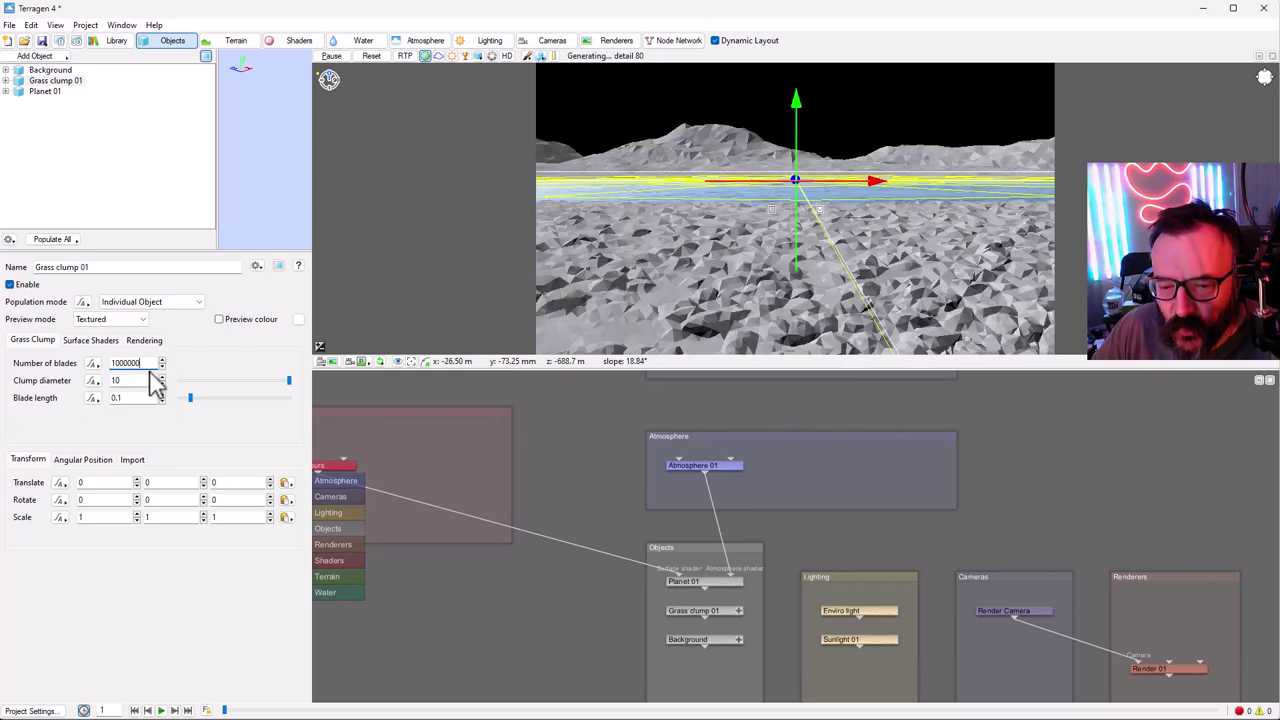
{"action": "double_click", "coordinate": [133, 397]}
{"action": "type", "text": "1"}
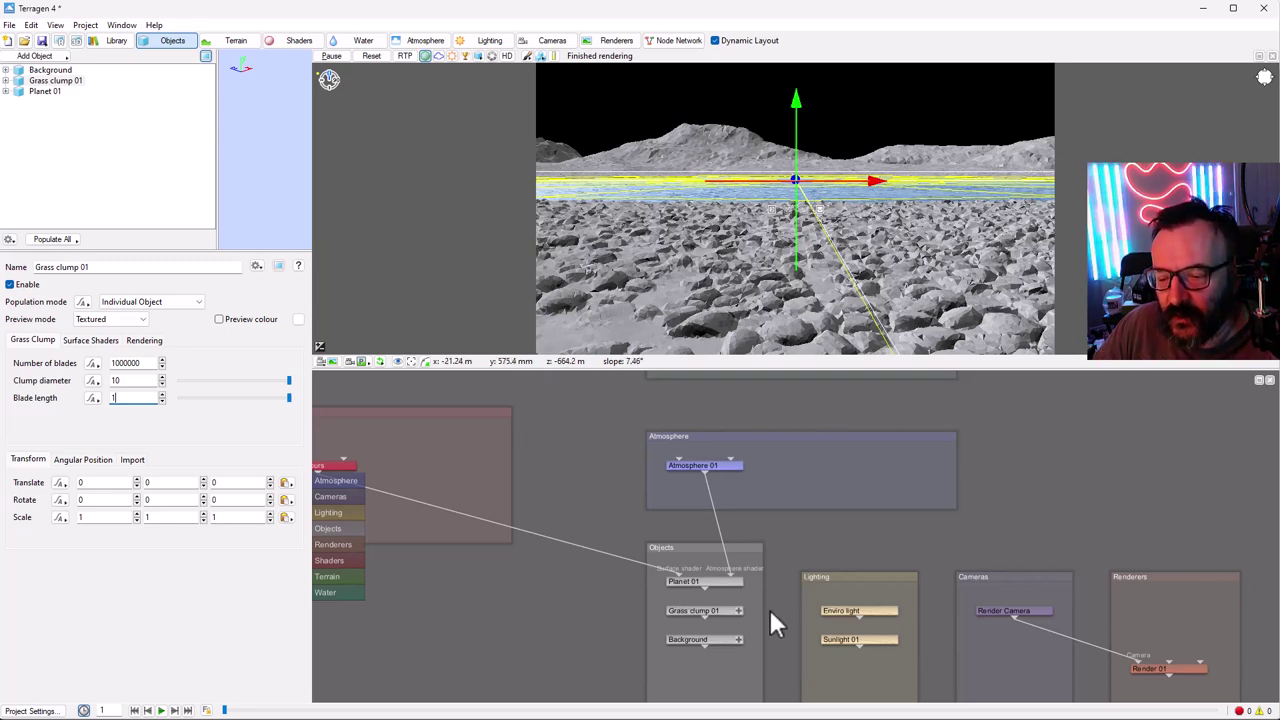
{"action": "left_click", "coordinate": [718, 611]}
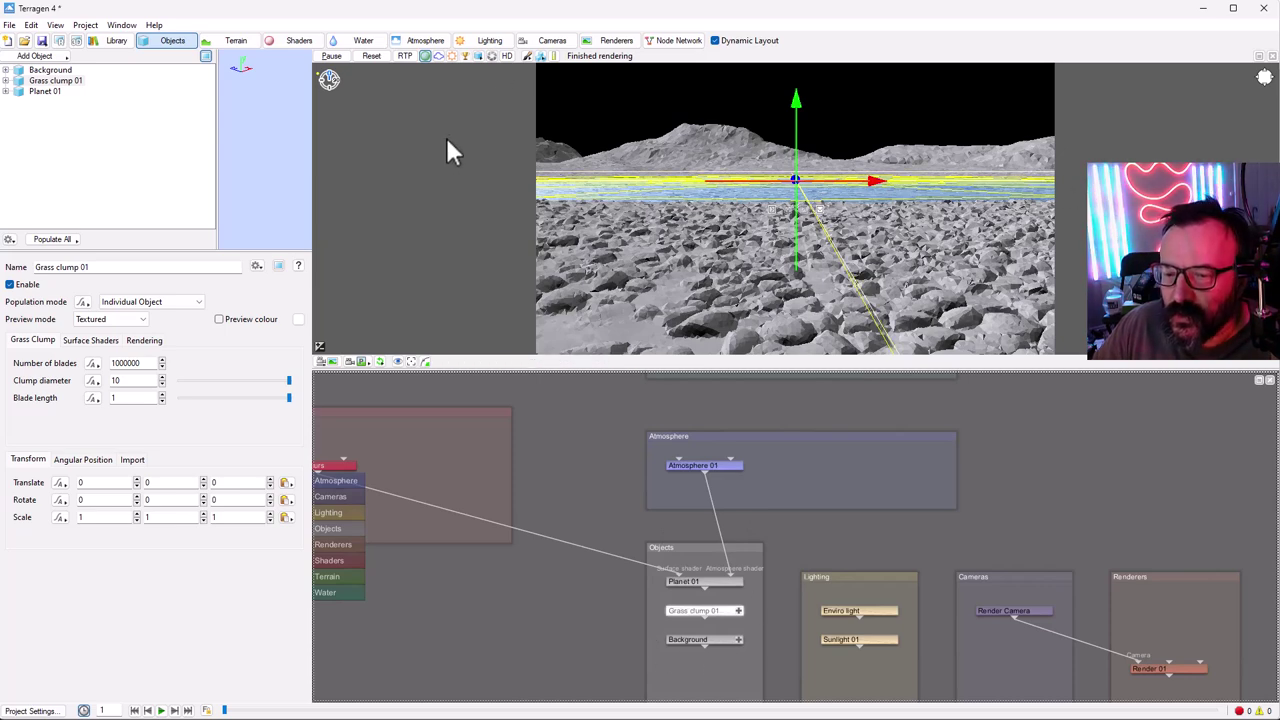
- Show the atmosphere and lighting in the preview and add a medium low-level cumulus cloud layer
{"action": "left_click", "coordinate": [425, 41]}
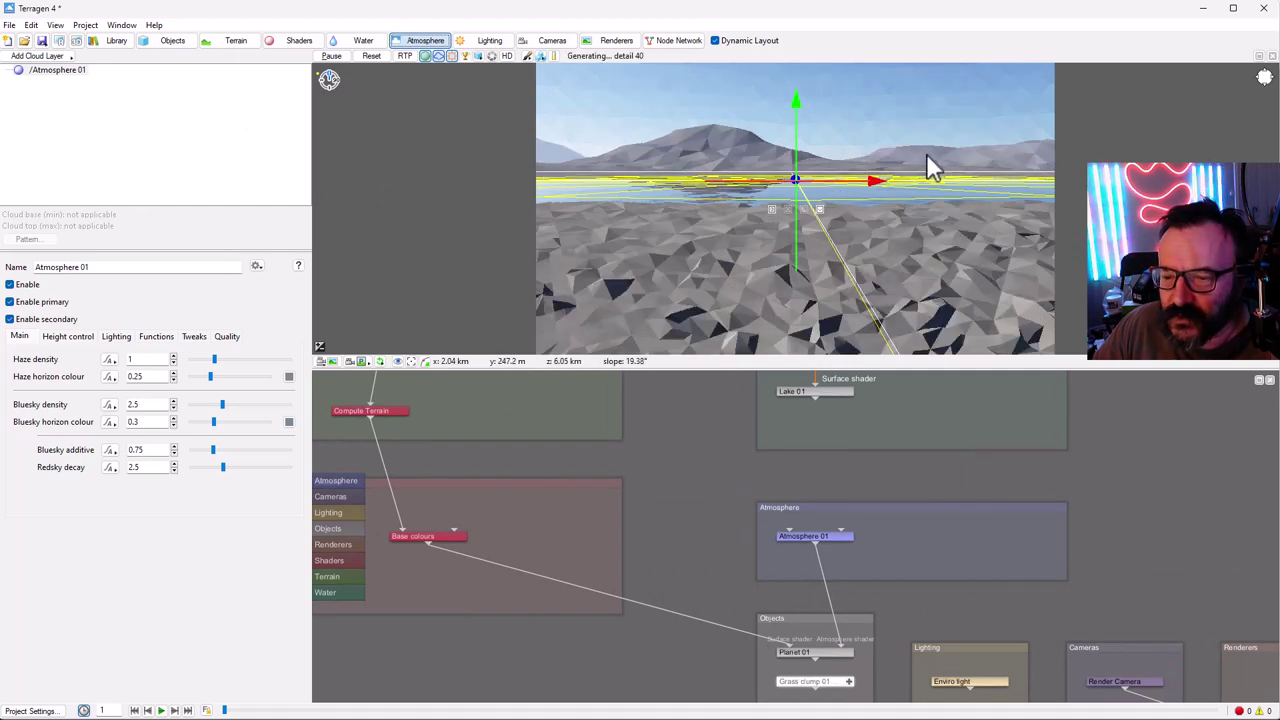
{"action": "left_click", "coordinate": [67, 57]}
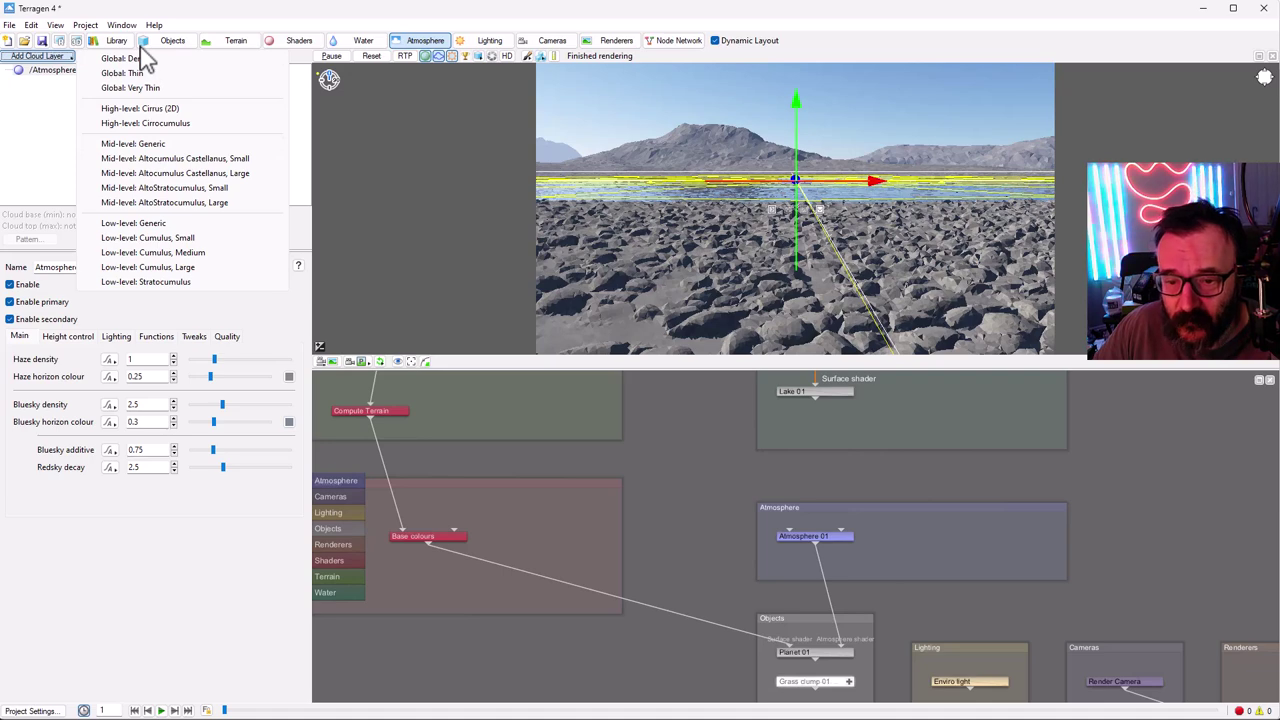
{"action": "left_click", "coordinate": [188, 255]}
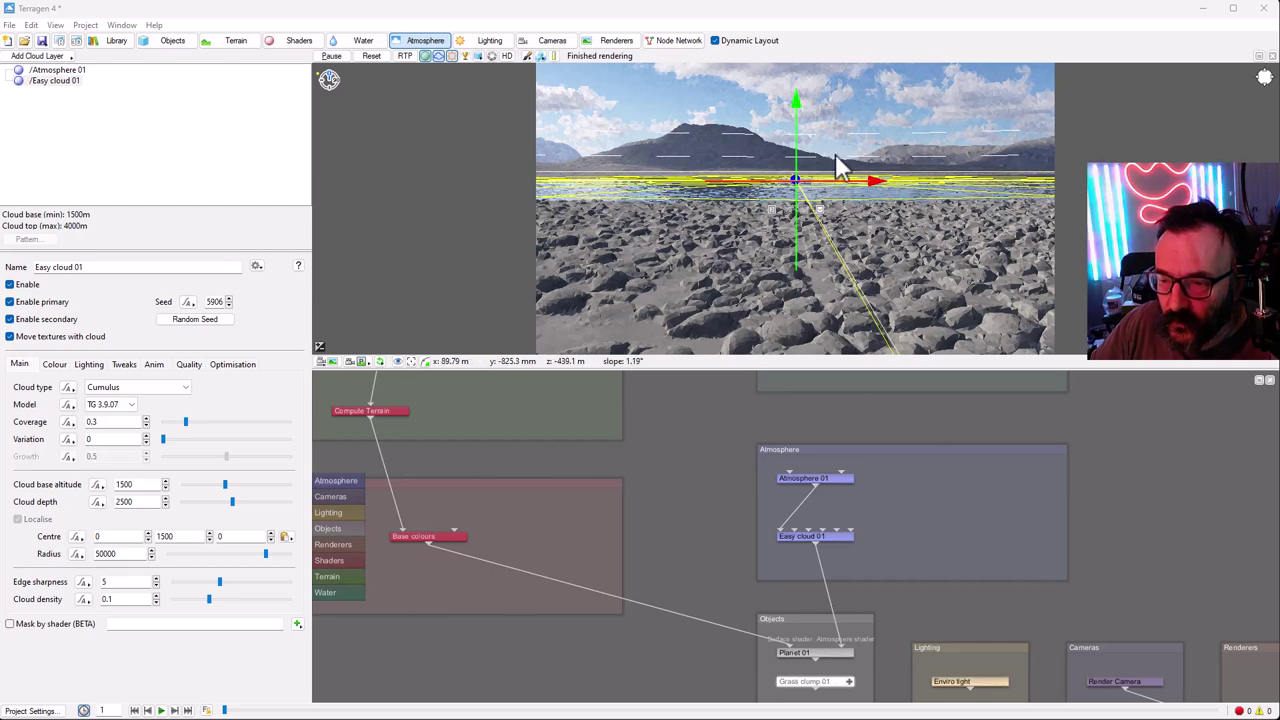
- Set the heading of Sunlight 01 to 180 and hide surface shading and atmosphere in the preview to judge the light alone
{"action": "left_click", "coordinate": [490, 42]}
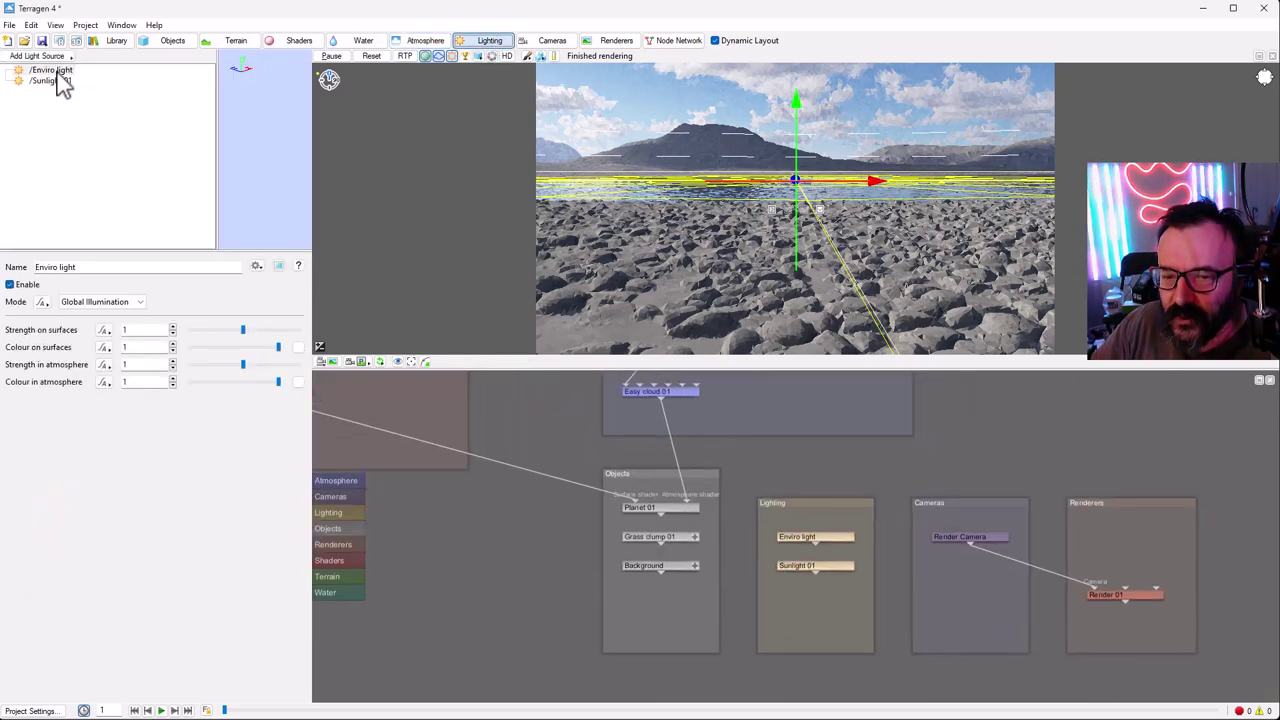
{"action": "left_click", "coordinate": [50, 80]}
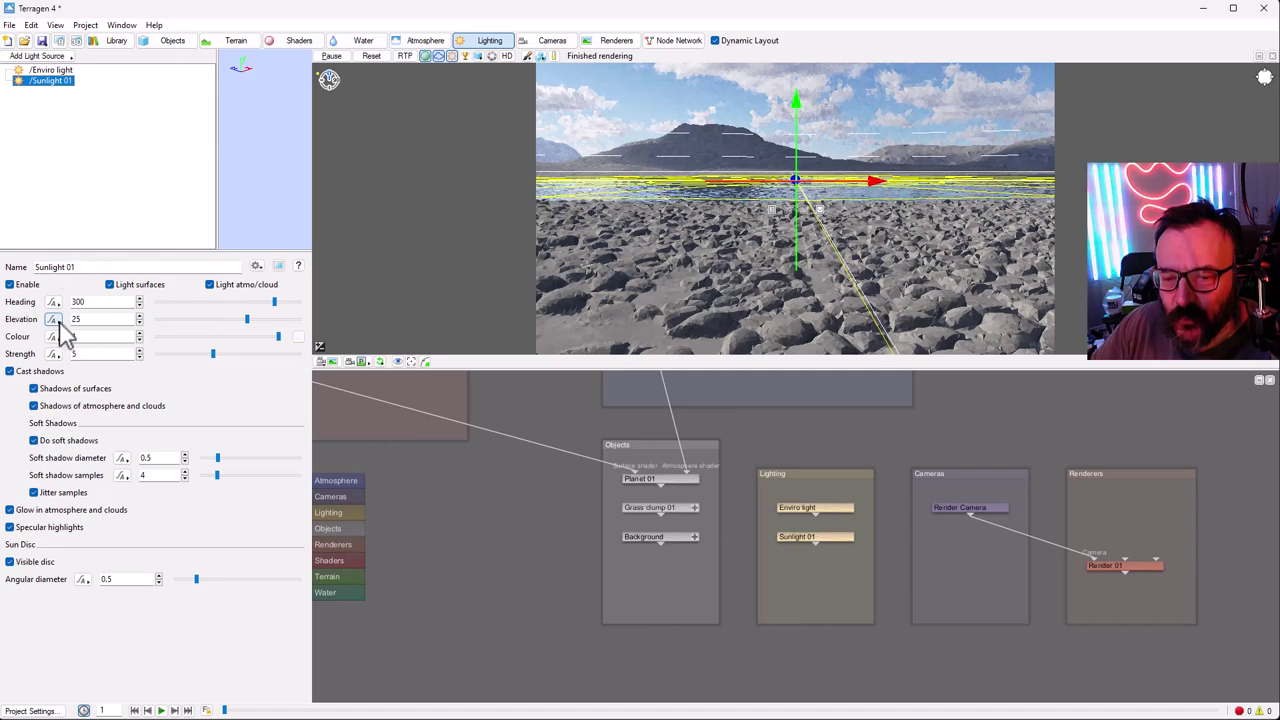
{"action": "left_click", "coordinate": [275, 301]}
{"action": "left_click_drag", "start_coordinate": [273, 303], "coordinate": [228, 302]}
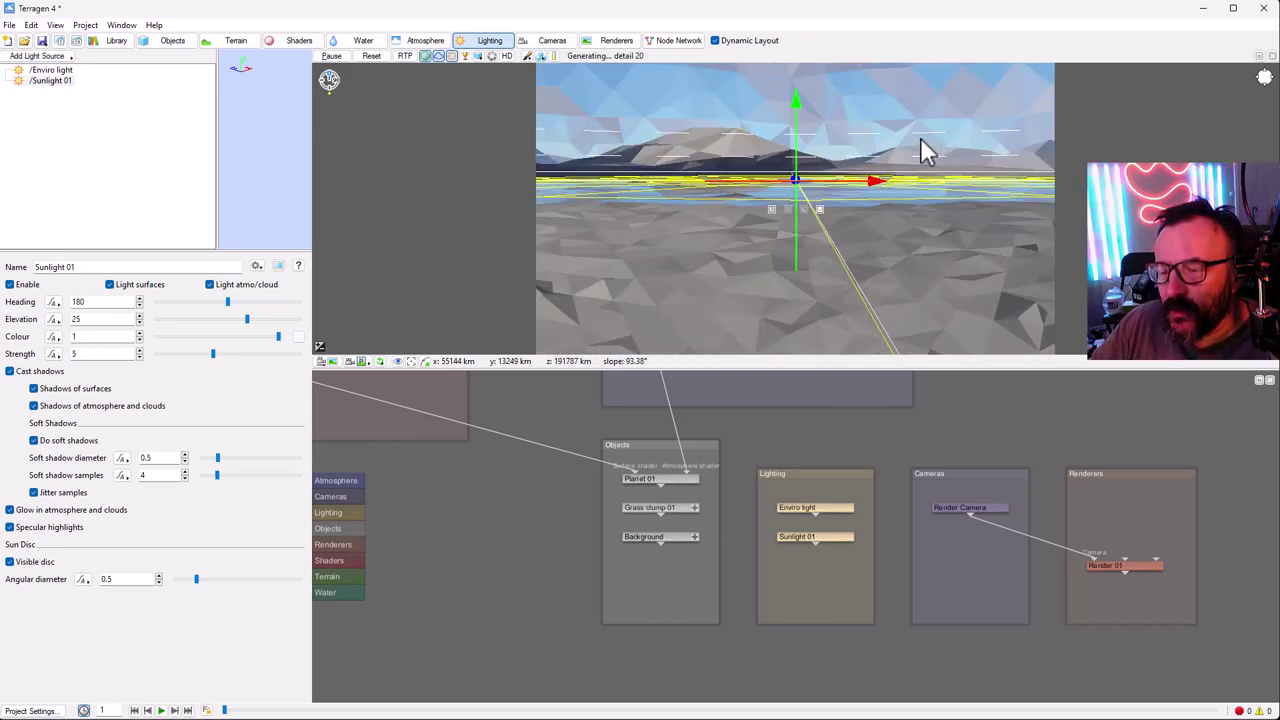
{"action": "left_click", "coordinate": [437, 56]}
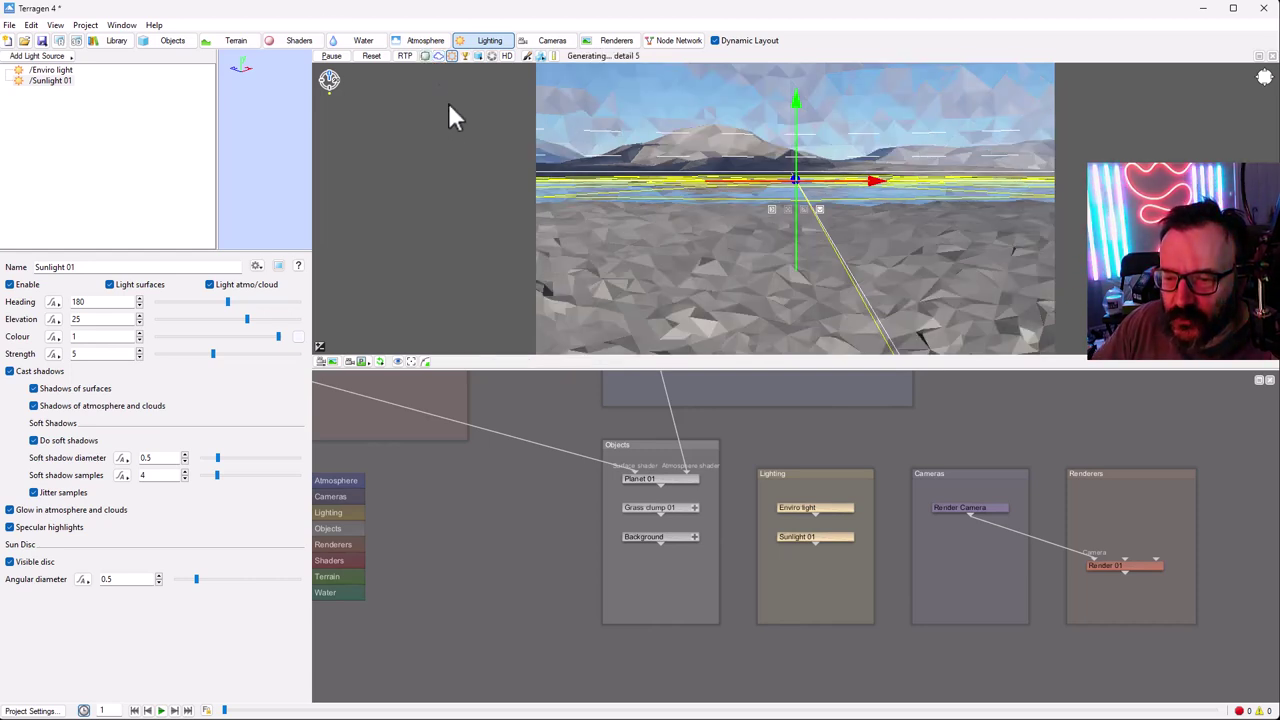
{"action": "left_click", "coordinate": [438, 56]}
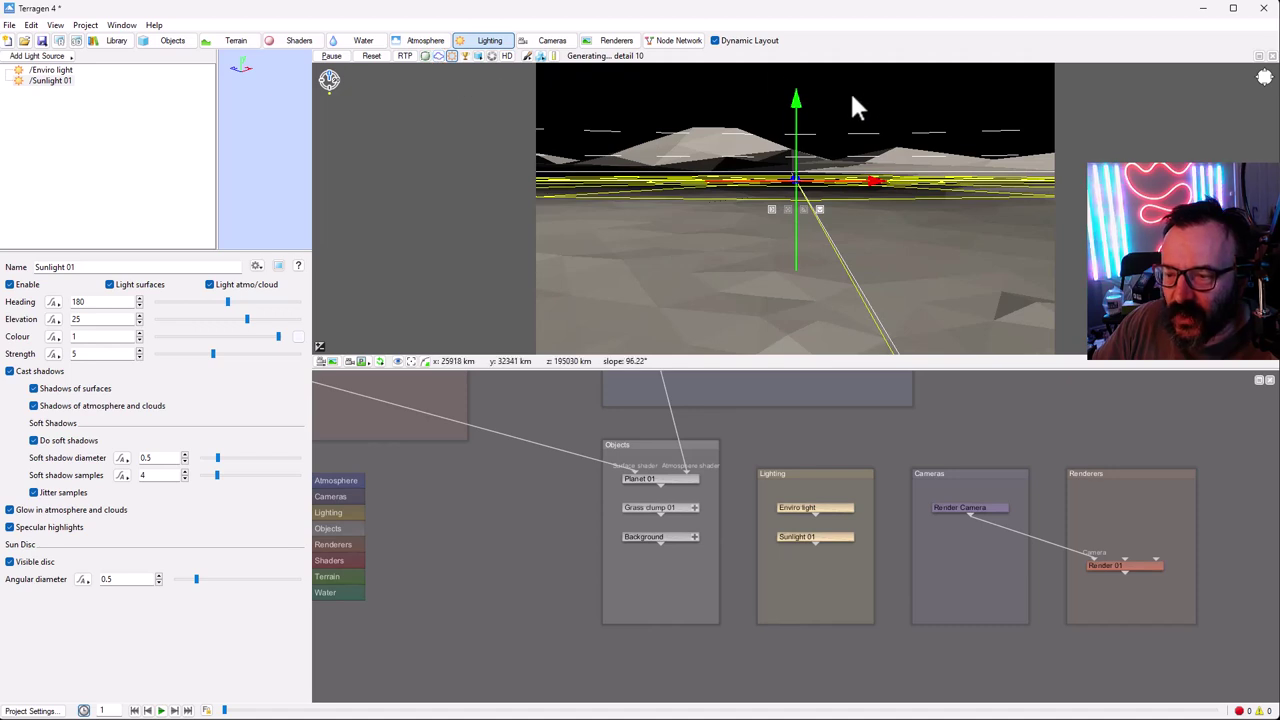
- Try the sunlight at heading 20.25 with elevation 9, at heading 78.75, and at heading 186.75 with elevation 31.5
{"action": "left_click_drag", "start_coordinate": [228, 305], "coordinate": [205, 305]}
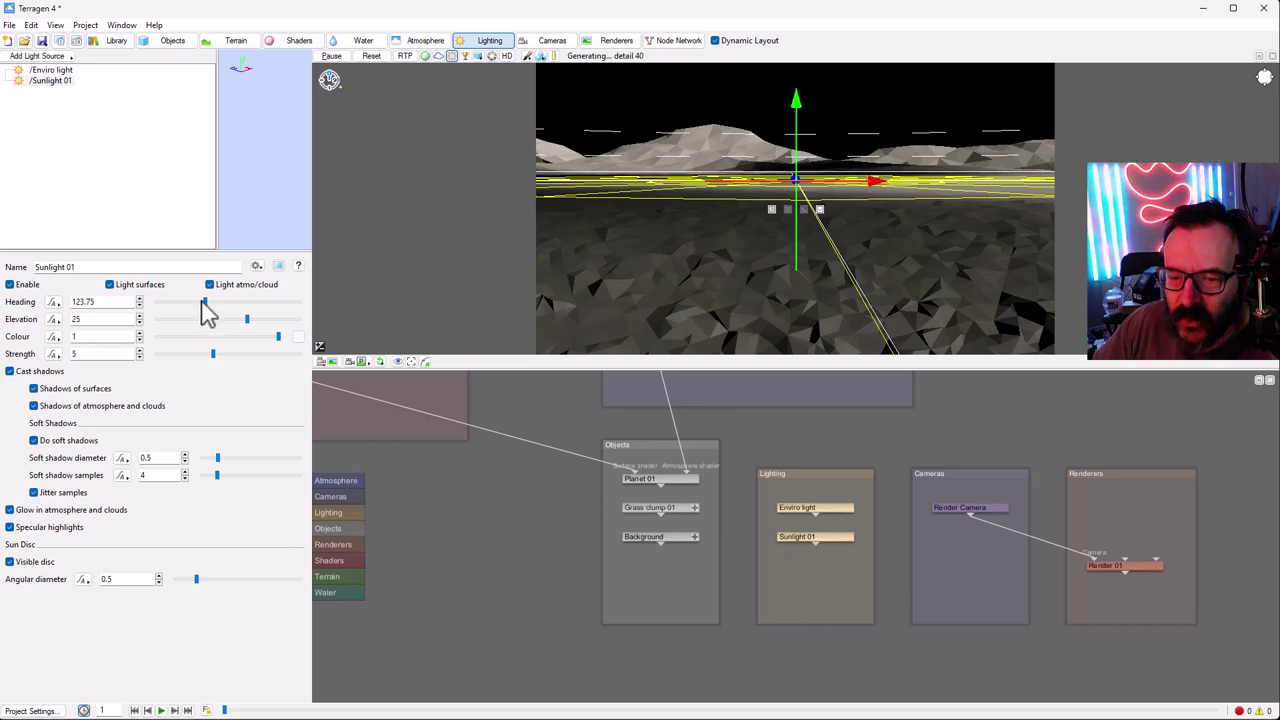
{"action": "left_click_drag", "start_coordinate": [206, 306], "coordinate": [168, 306]}
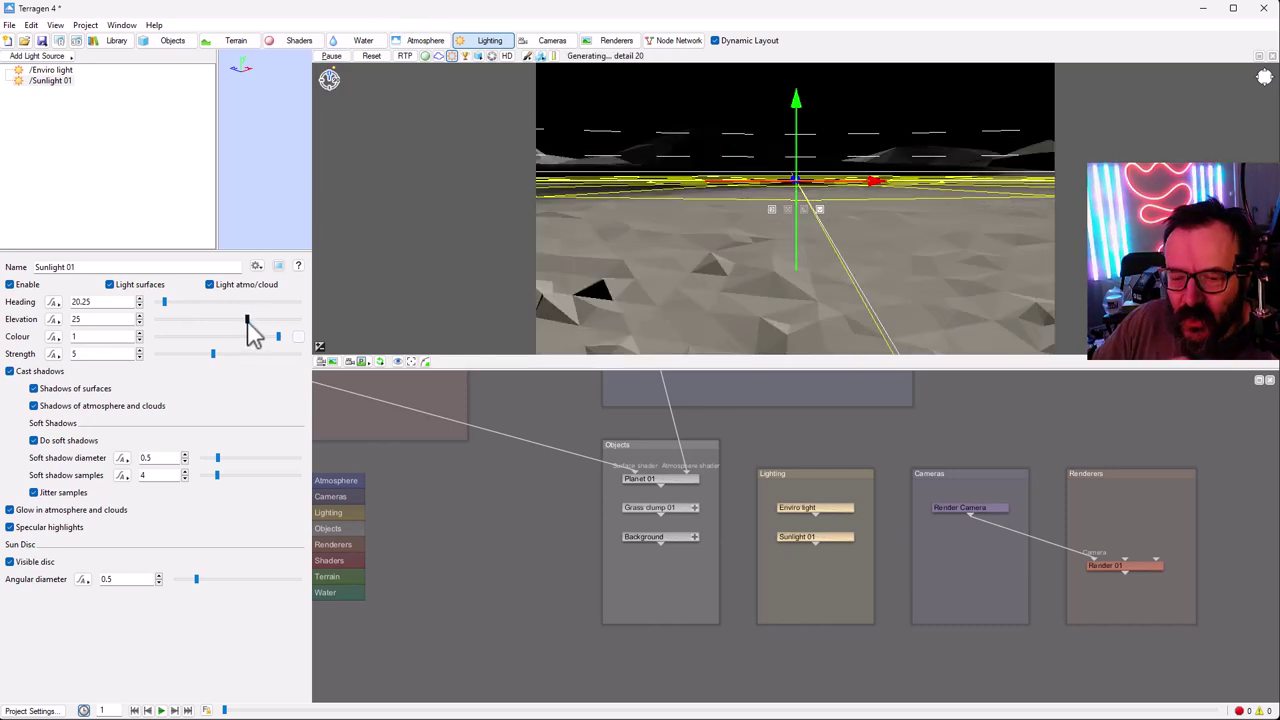
{"action": "mouse_move", "coordinate": [241, 321]}
{"action": "left_mouse_down"}
{"action": "mouse_move", "coordinate": [219, 318]}
{"action": "mouse_move", "coordinate": [234, 319]}
{"action": "left_mouse_up"}
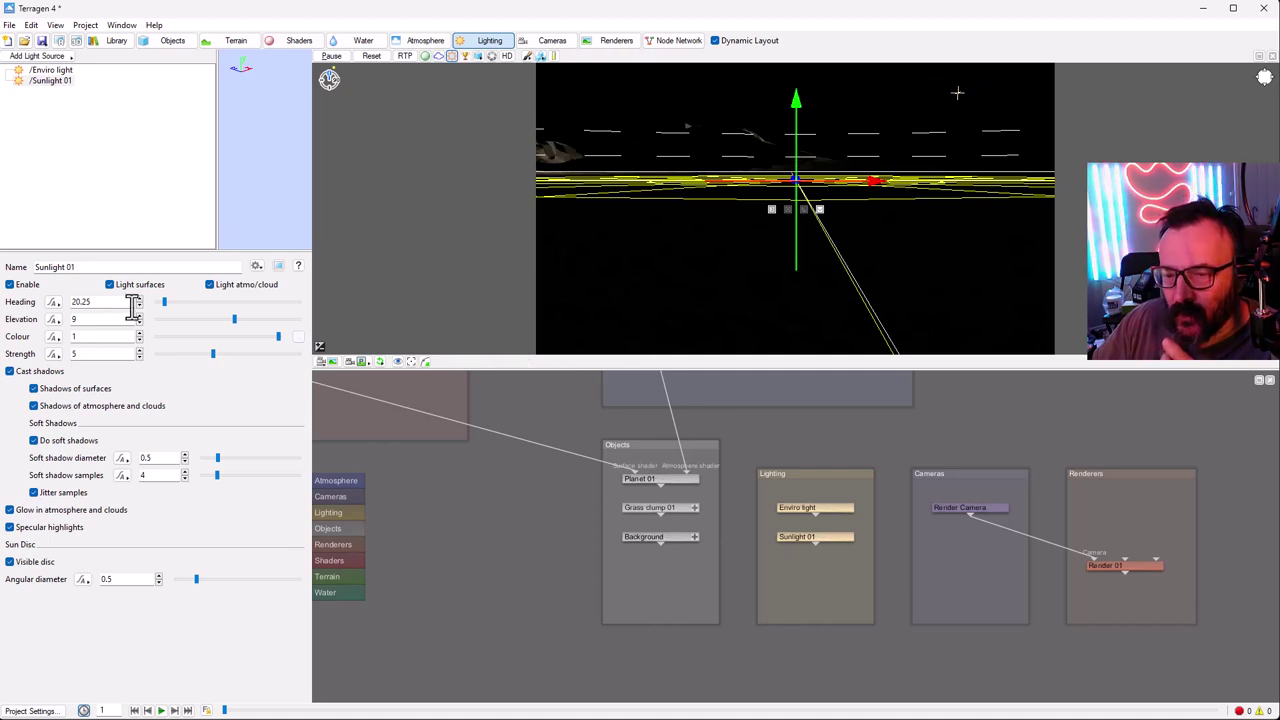
{"action": "left_click_drag", "start_coordinate": [166, 303], "coordinate": [181, 304]}
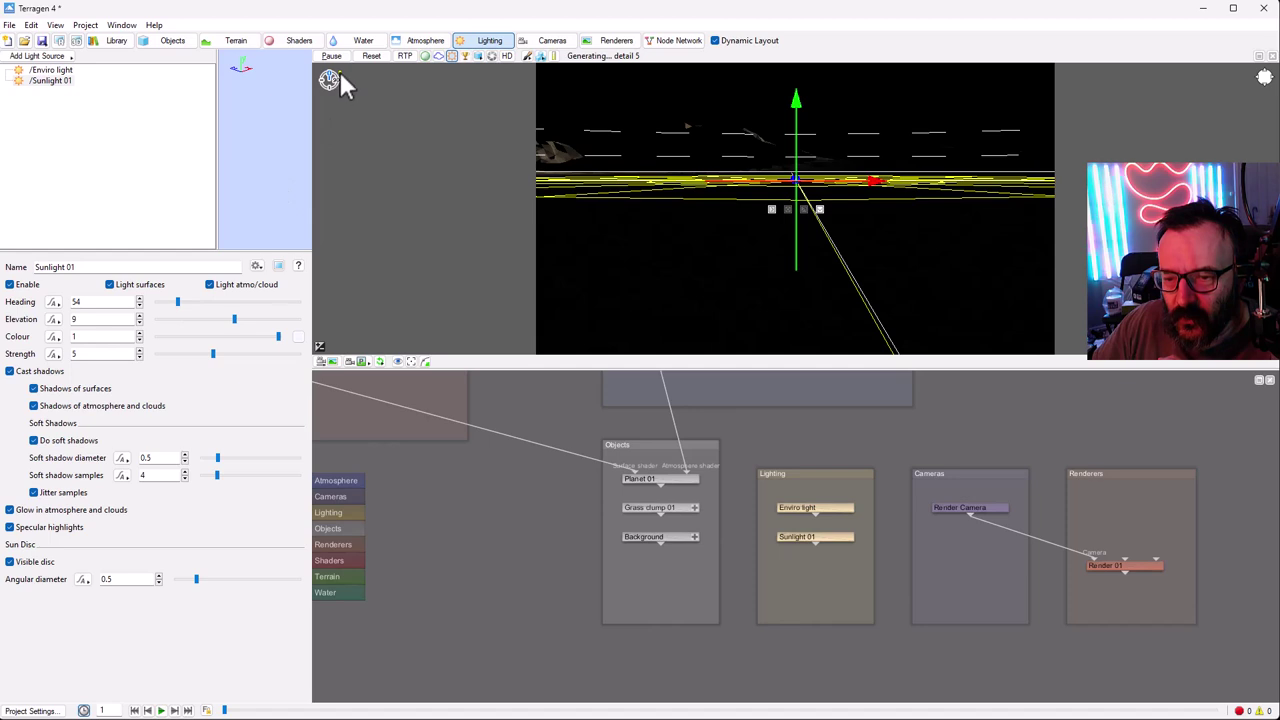
{"action": "left_click_drag", "start_coordinate": [180, 303], "coordinate": [187, 303]}
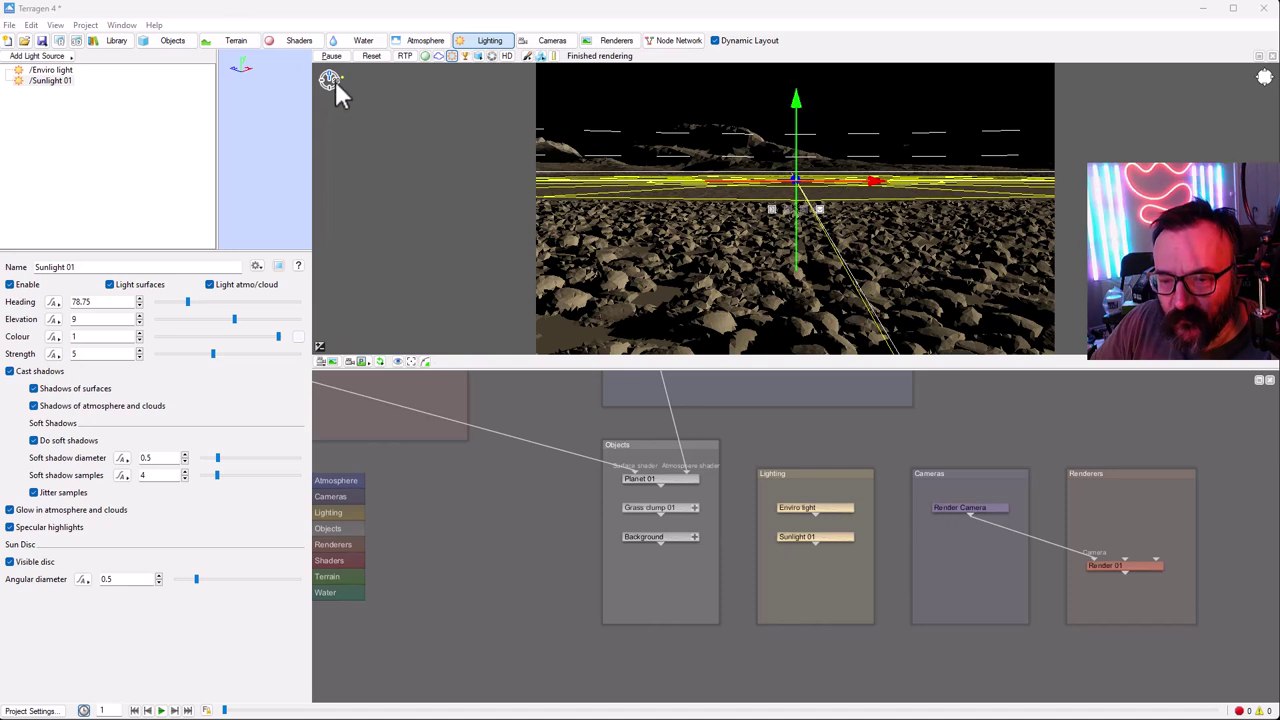
{"action": "left_click_drag", "start_coordinate": [190, 307], "coordinate": [246, 320]}
{"action": "left_click_drag", "start_coordinate": [382, 326], "coordinate": [384, 328]}
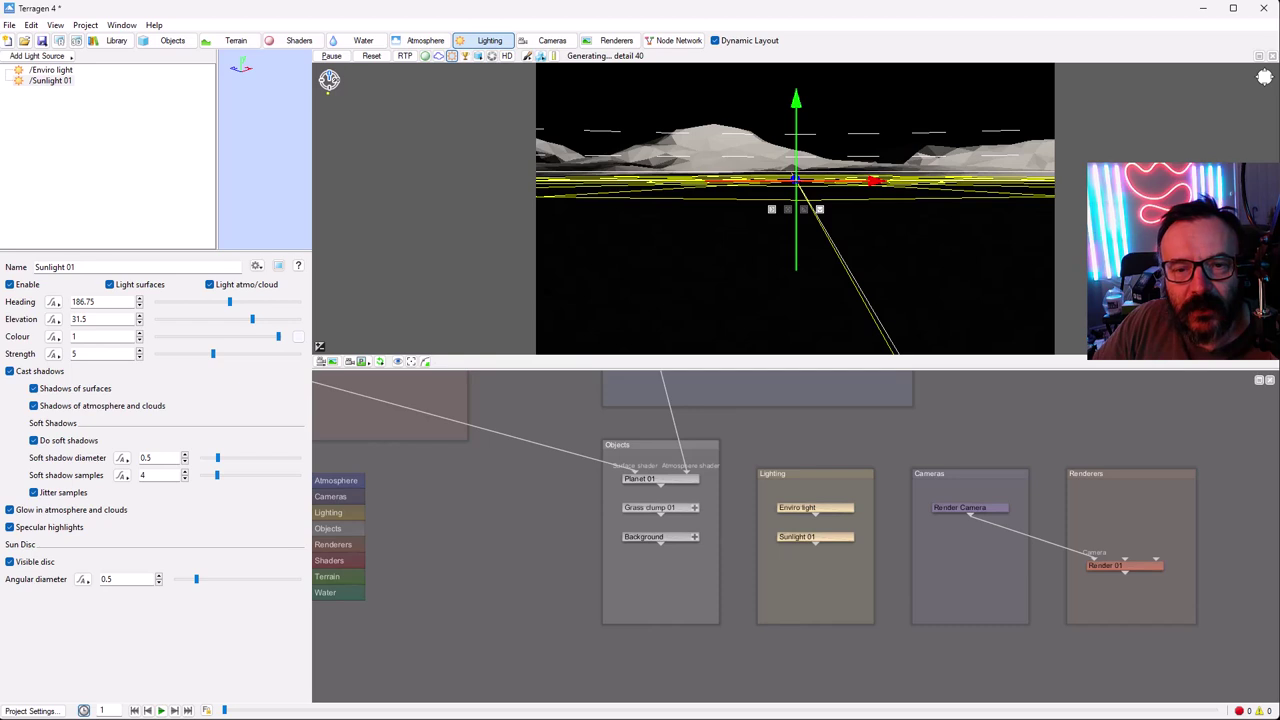
- Show surface shading and atmosphere in the preview again, and set the sunlight's heading to 119.25 and elevation to 18
{"action": "left_click", "coordinate": [424, 55]}
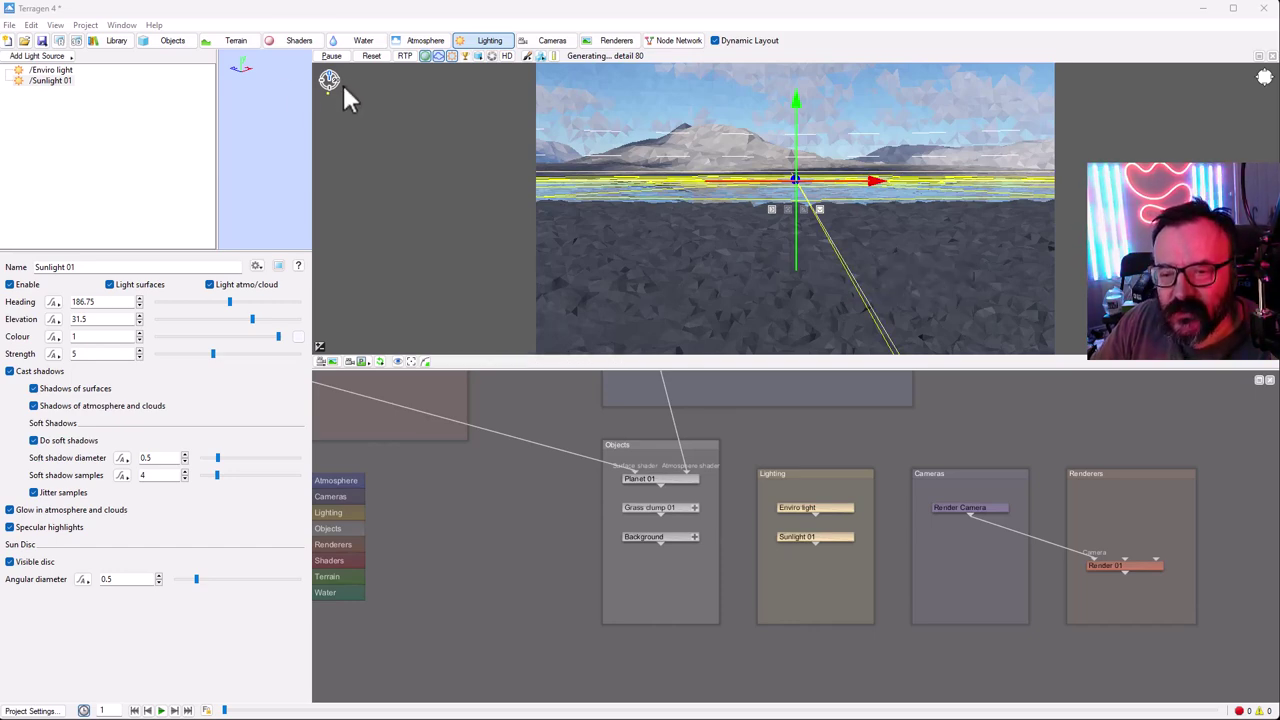
{"action": "left_click_drag", "start_coordinate": [229, 302], "coordinate": [185, 301]}
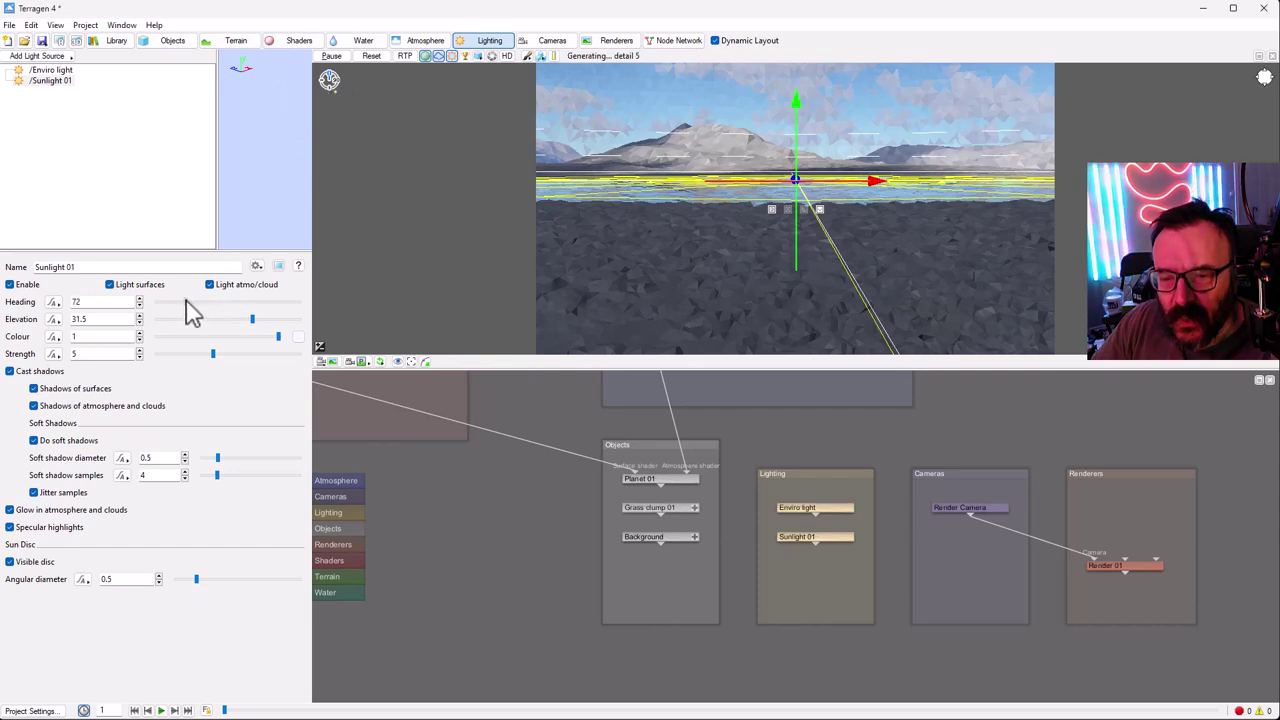
{"action": "left_click_drag", "start_coordinate": [185, 301], "coordinate": [241, 322]}
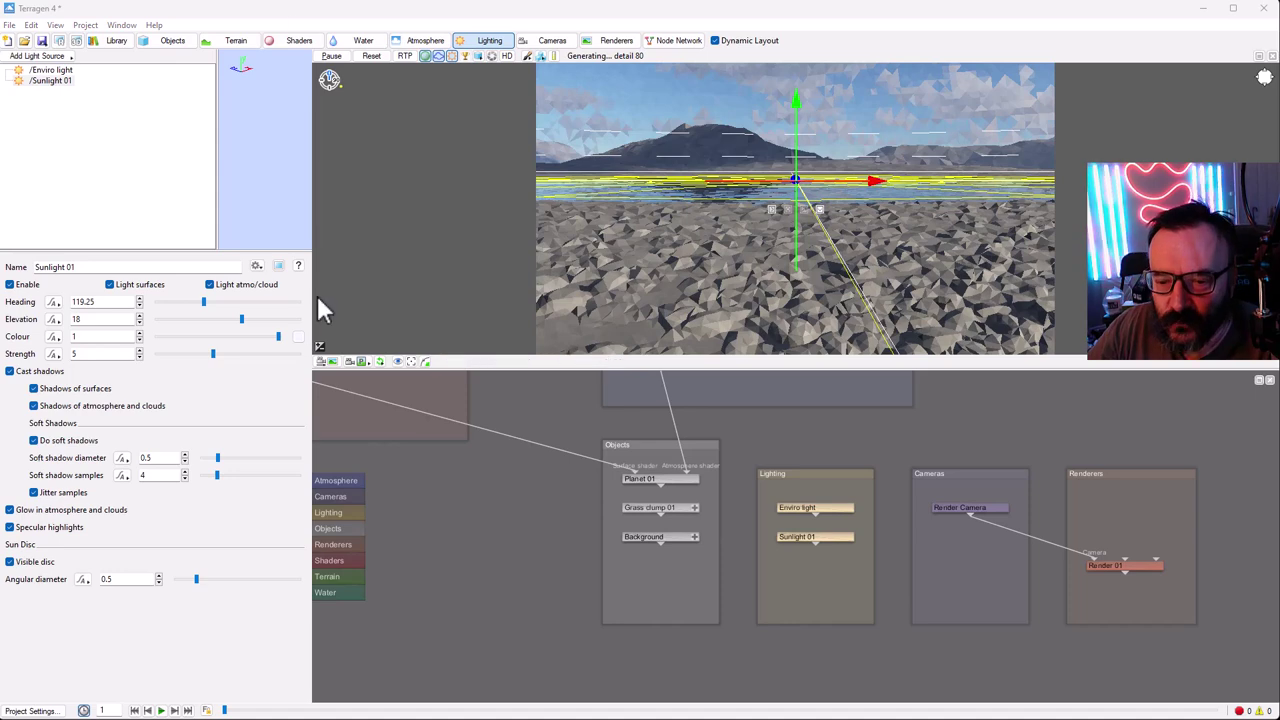
- Open the Base colours shader's colour settings and change its high colour to a muted reddish brown
{"action": "middle_click_drag", "start_coordinate": [571, 500], "coordinate": [883, 620]}
{"action": "right_click", "coordinate": [900, 438]}
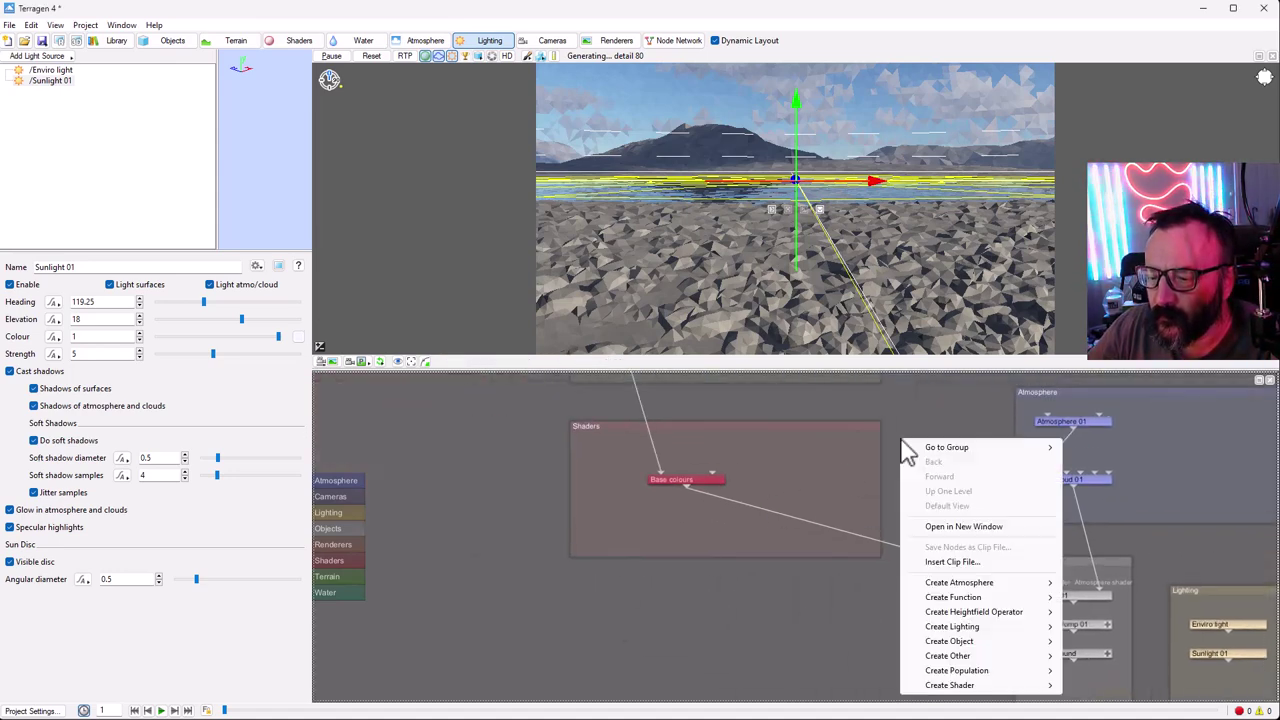
{"action": "left_click", "coordinate": [695, 473]}
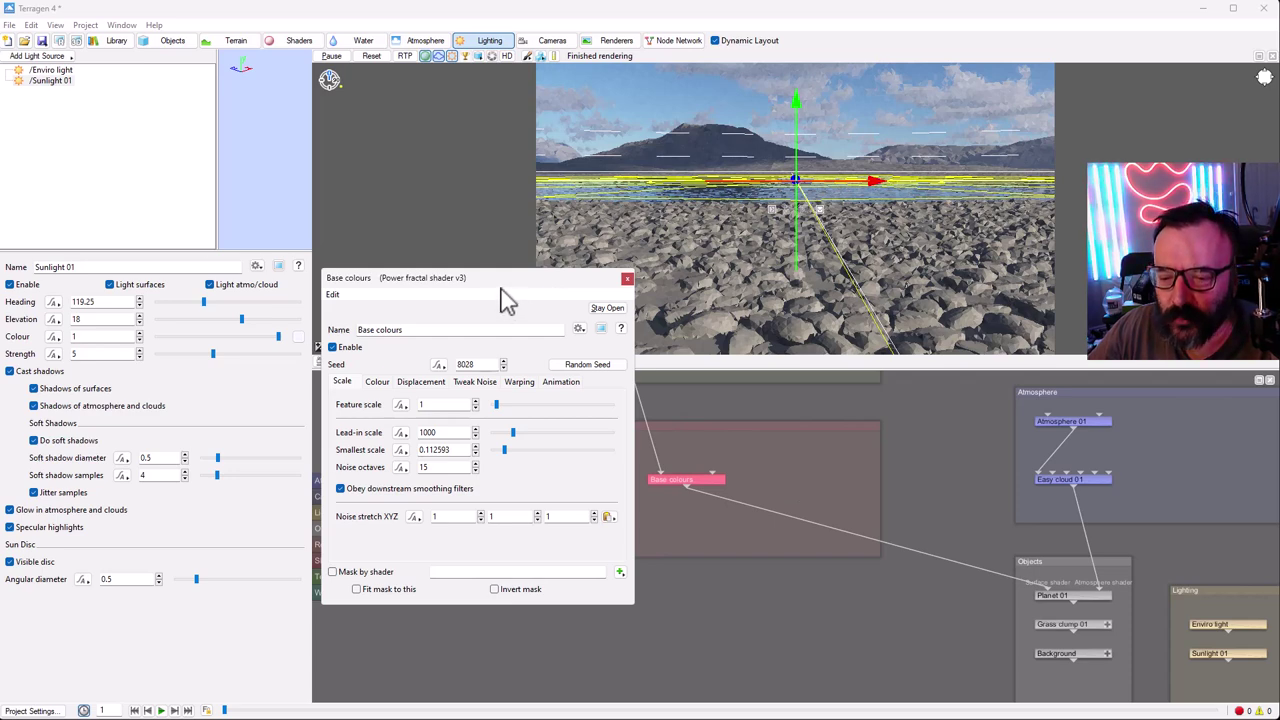
{"action": "left_click", "coordinate": [378, 384]}
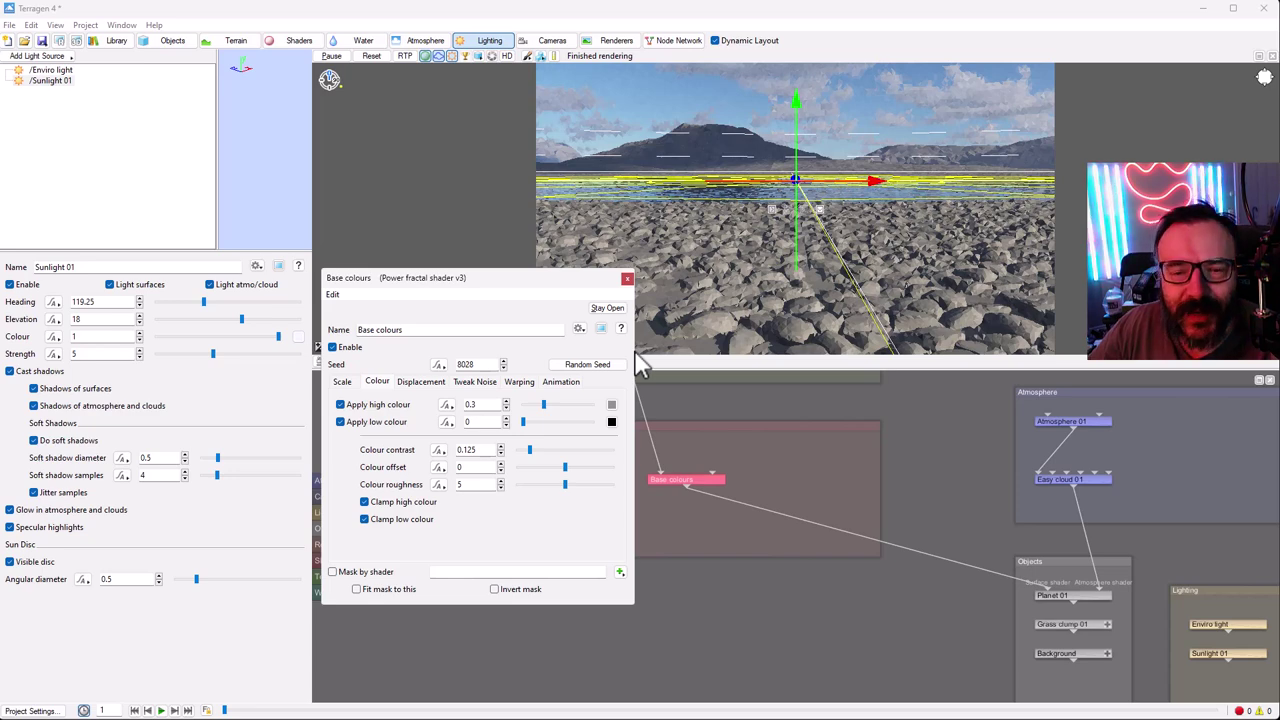
{"action": "left_click", "coordinate": [612, 406]}
{"action": "left_click", "coordinate": [555, 316]}
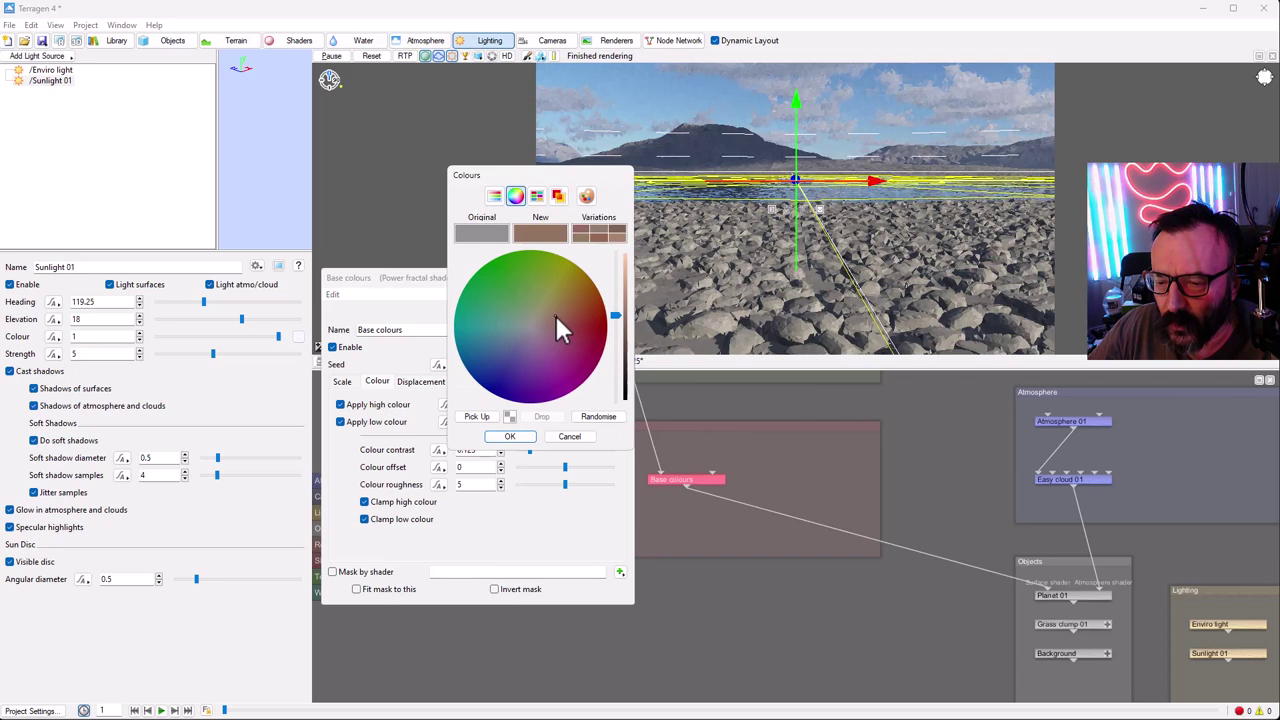
{"action": "left_click", "coordinate": [510, 437]}
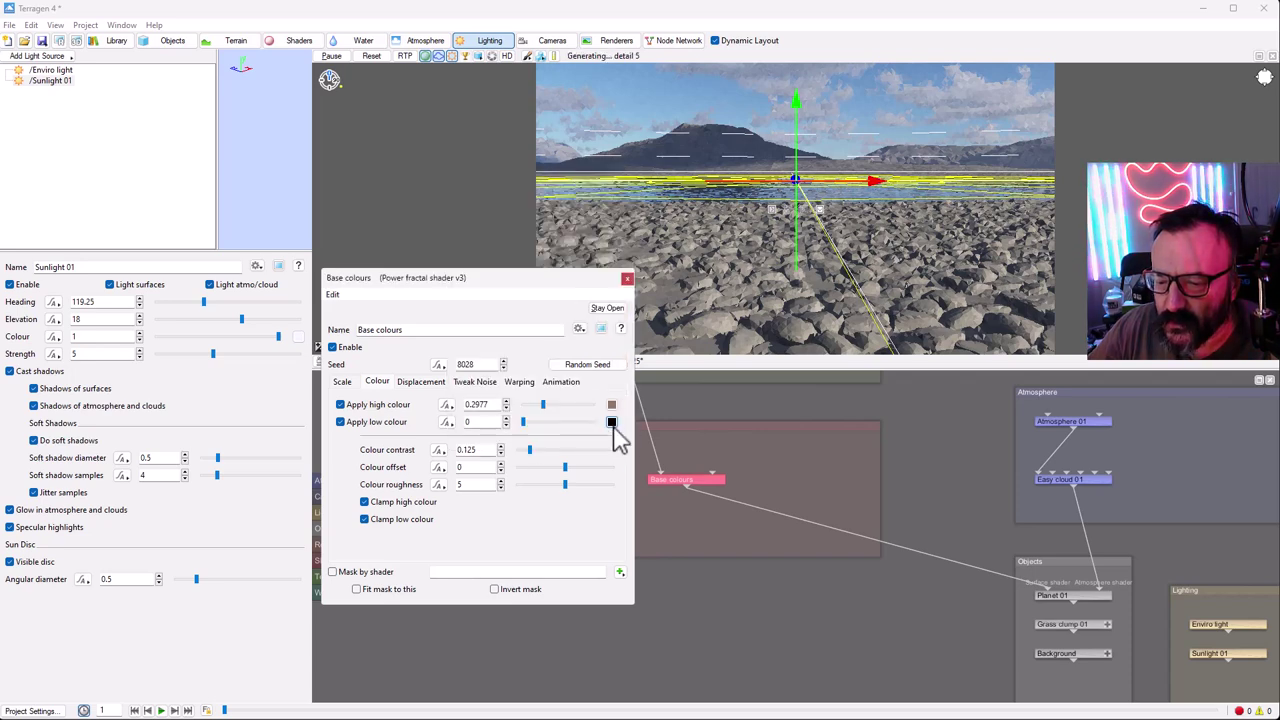
- Set the Base colours shader's low colour to a very dark reddish brown and raise the high colour brightness to 0.425
{"action": "left_click", "coordinate": [612, 422]}
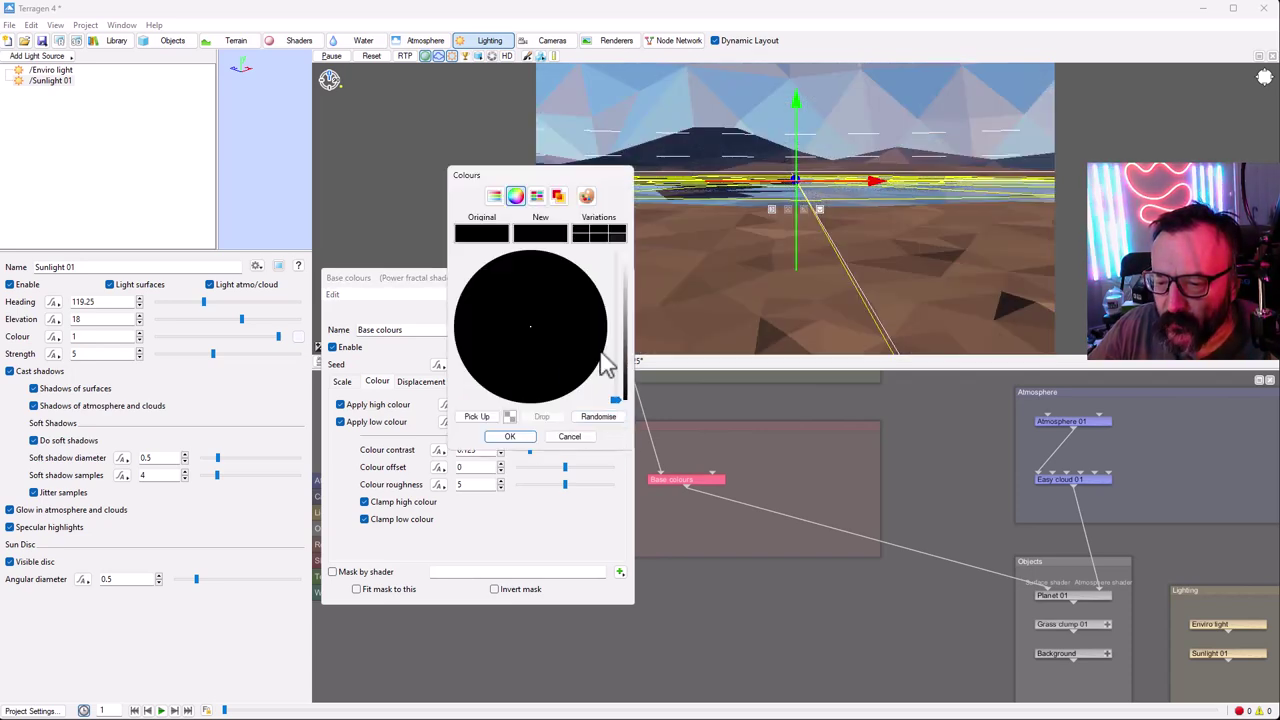
{"action": "left_click_drag", "start_coordinate": [629, 402], "coordinate": [626, 392]}
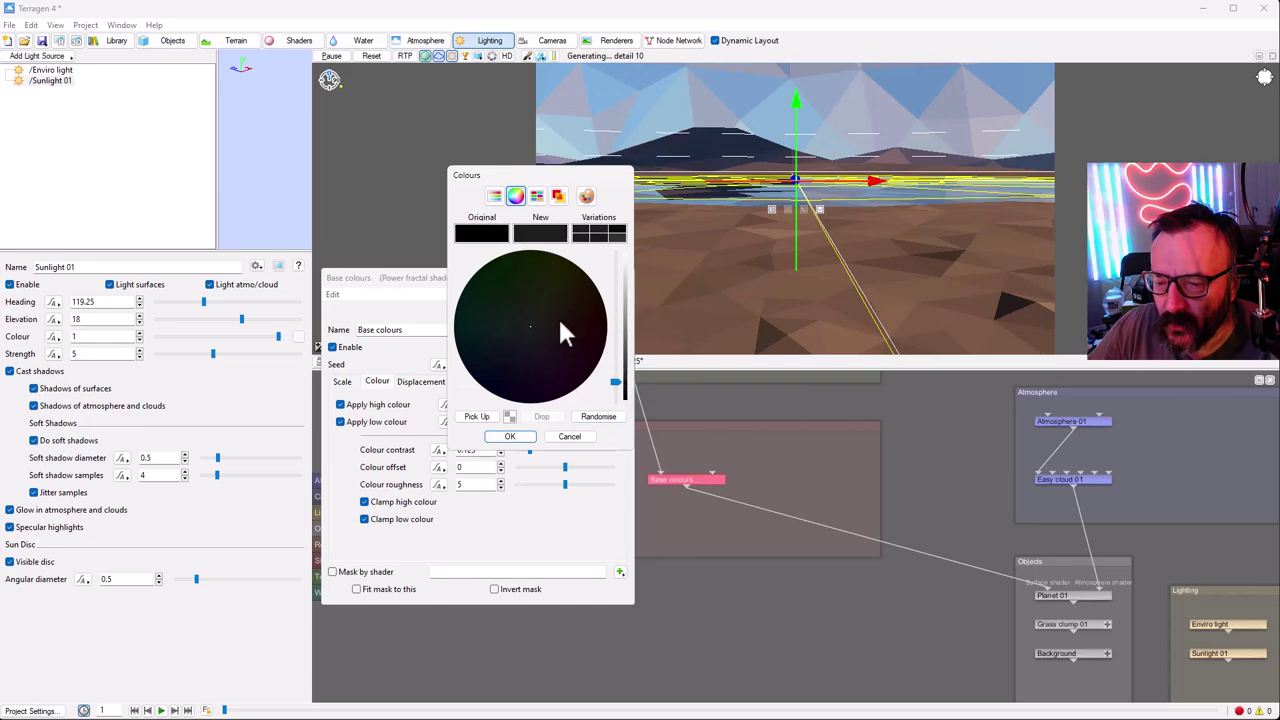
{"action": "left_click", "coordinate": [578, 327]}
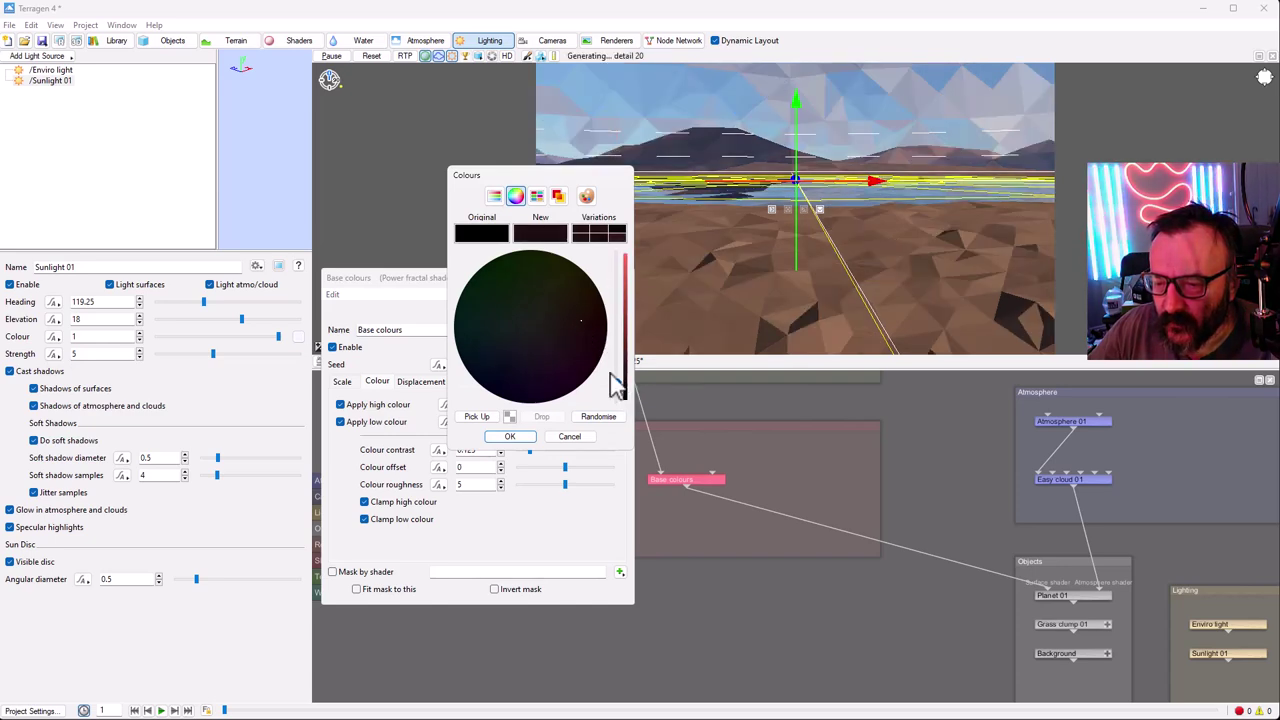
{"action": "left_click", "coordinate": [509, 437]}
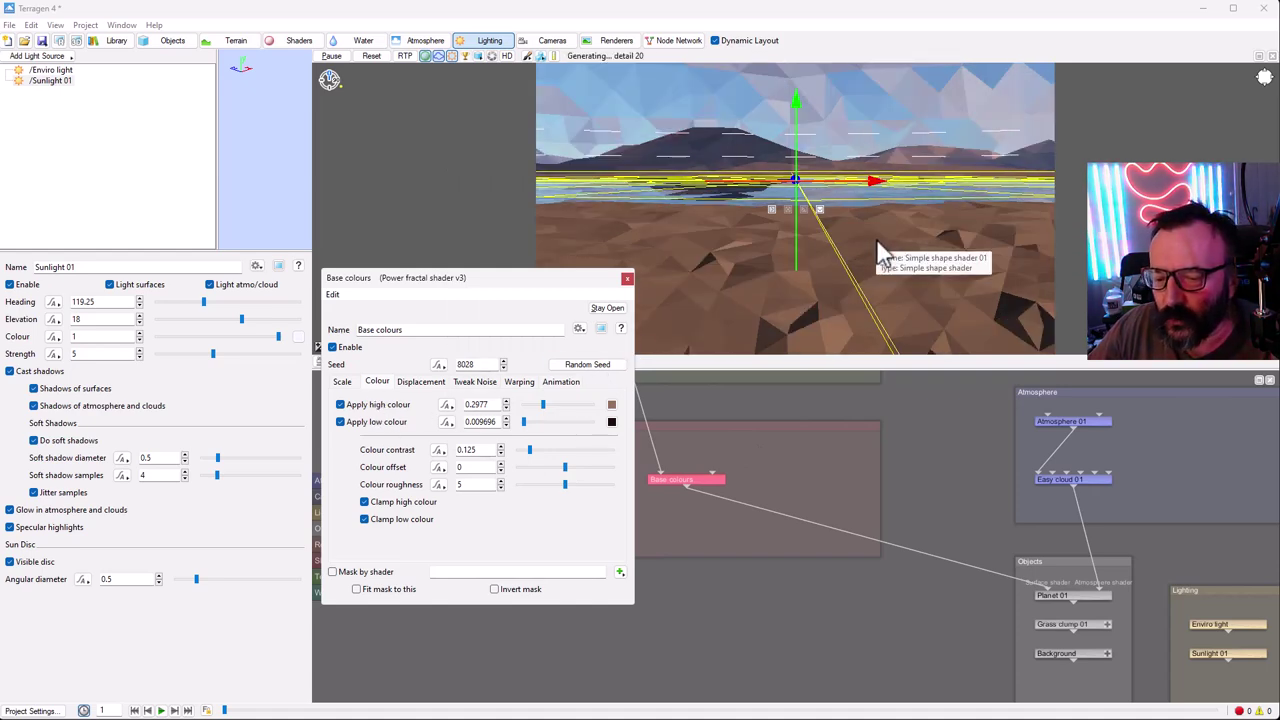
{"action": "mouse_move", "coordinate": [542, 405]}
{"action": "left_mouse_down"}
{"action": "mouse_move", "coordinate": [571, 405]}
{"action": "mouse_move", "coordinate": [555, 405]}
{"action": "left_mouse_up"}
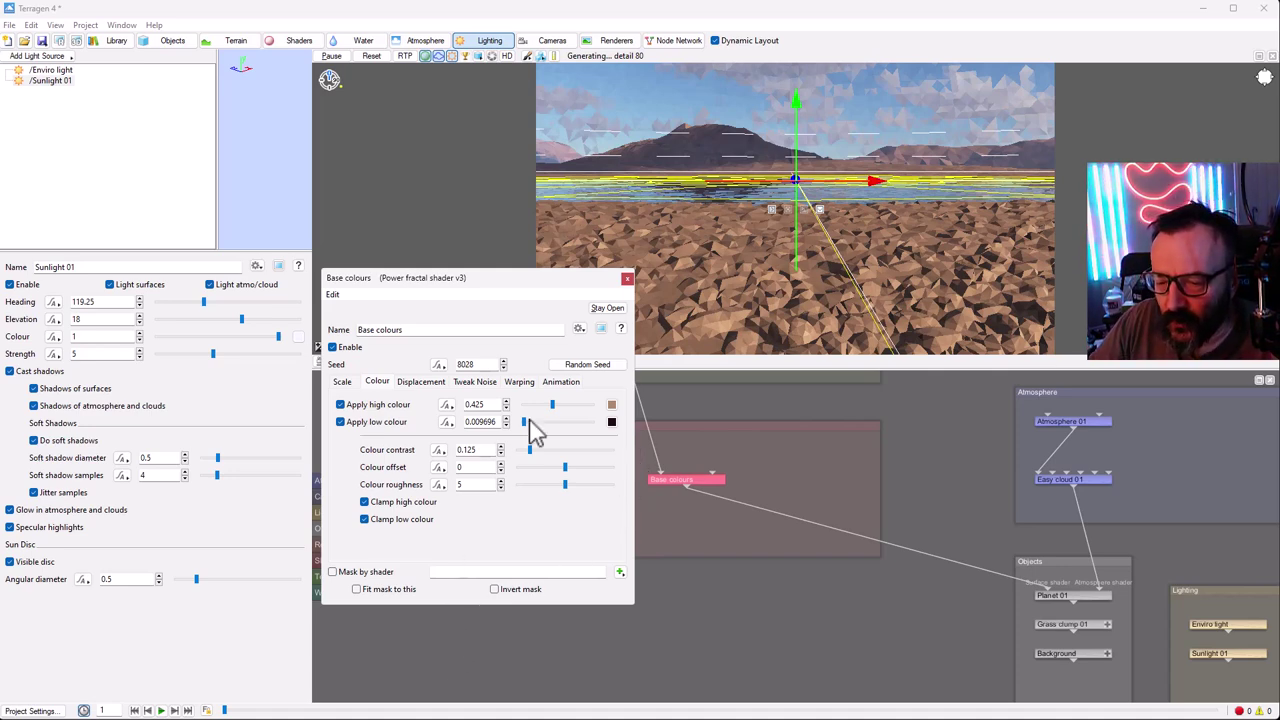
{"action": "left_click", "coordinate": [626, 279]}
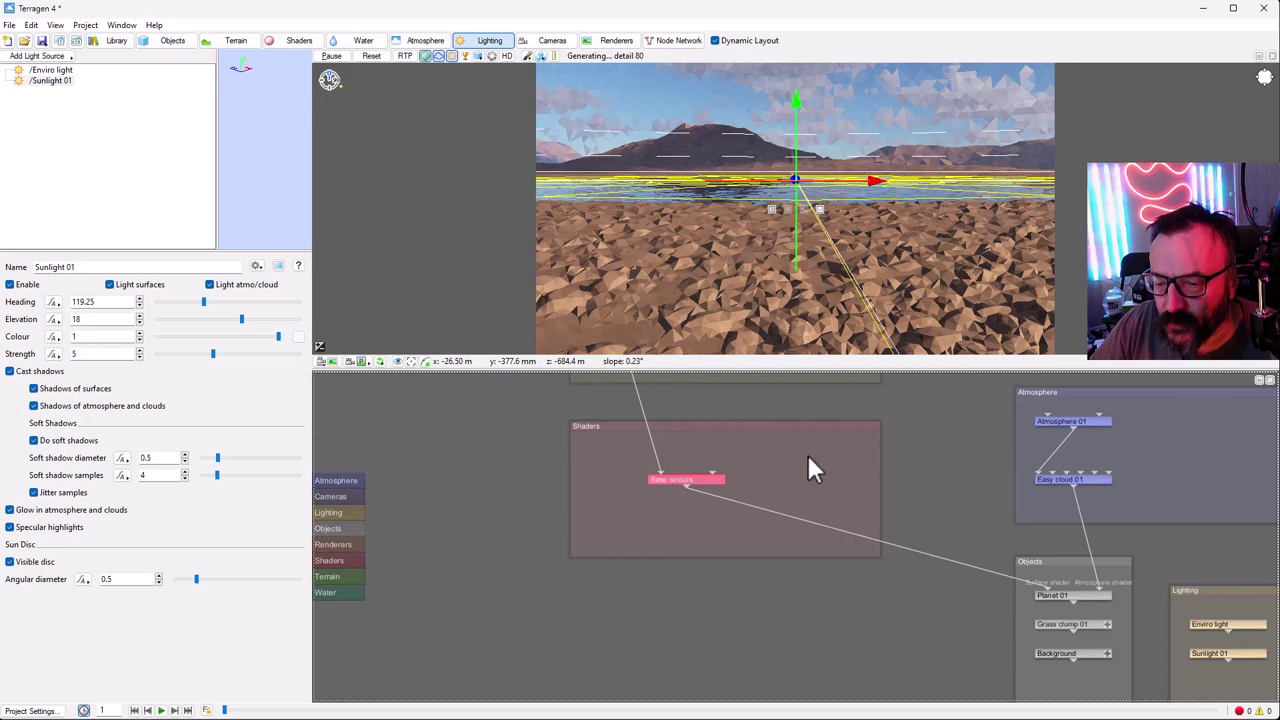
- Duplicate the Base colours node and place the copy beside the original in the Shaders group
{"action": "key", "text": "ctrl+d"}
{"action": "left_click_drag", "start_coordinate": [784, 536], "coordinate": [786, 485]}
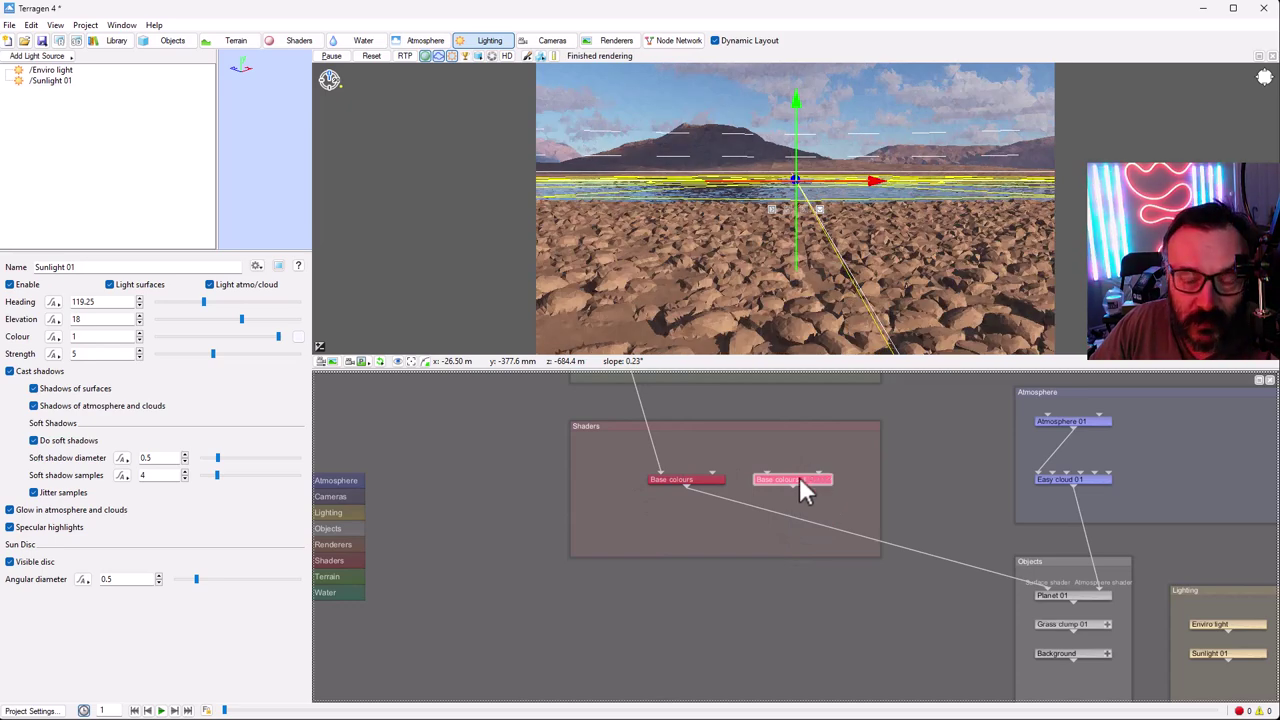
- Connect the Base colours output to Base colours_1 and its output to Planet 01's surface shader, arranging the copy below the original
{"action": "left_click_drag", "start_coordinate": [796, 483], "coordinate": [790, 485]}
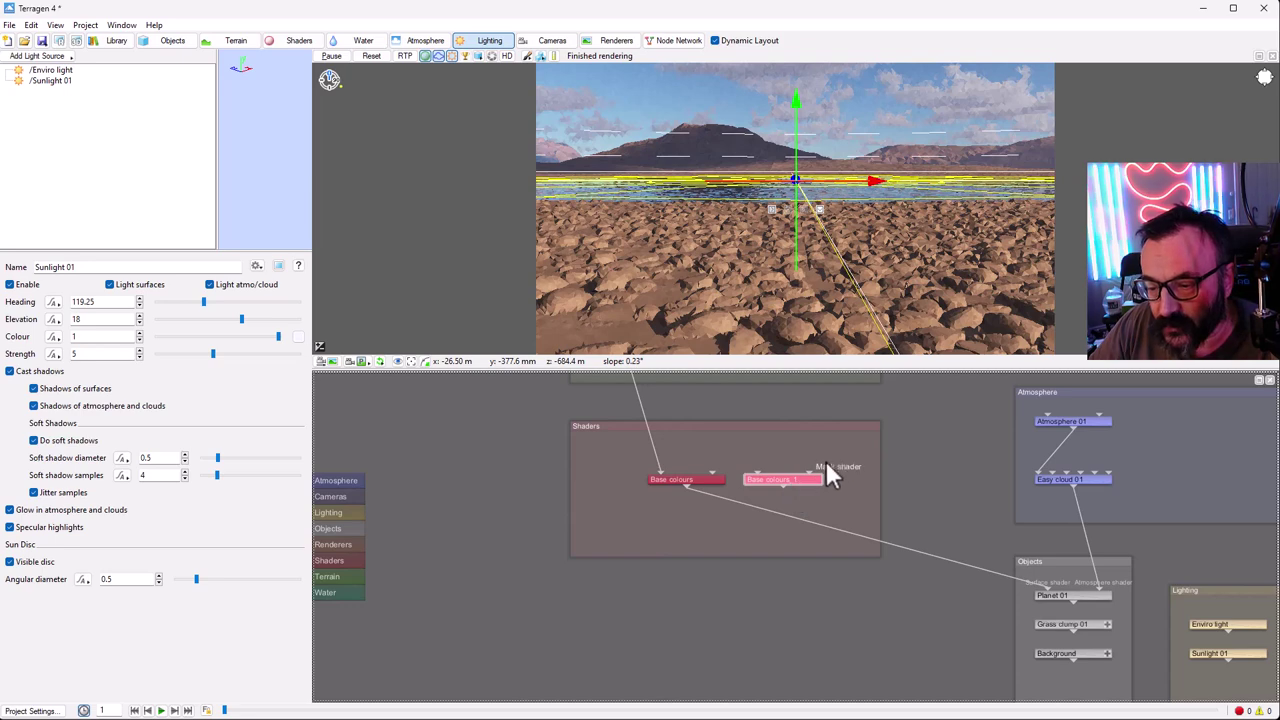
{"action": "middle_click_drag", "start_coordinate": [962, 430], "coordinate": [891, 542]}
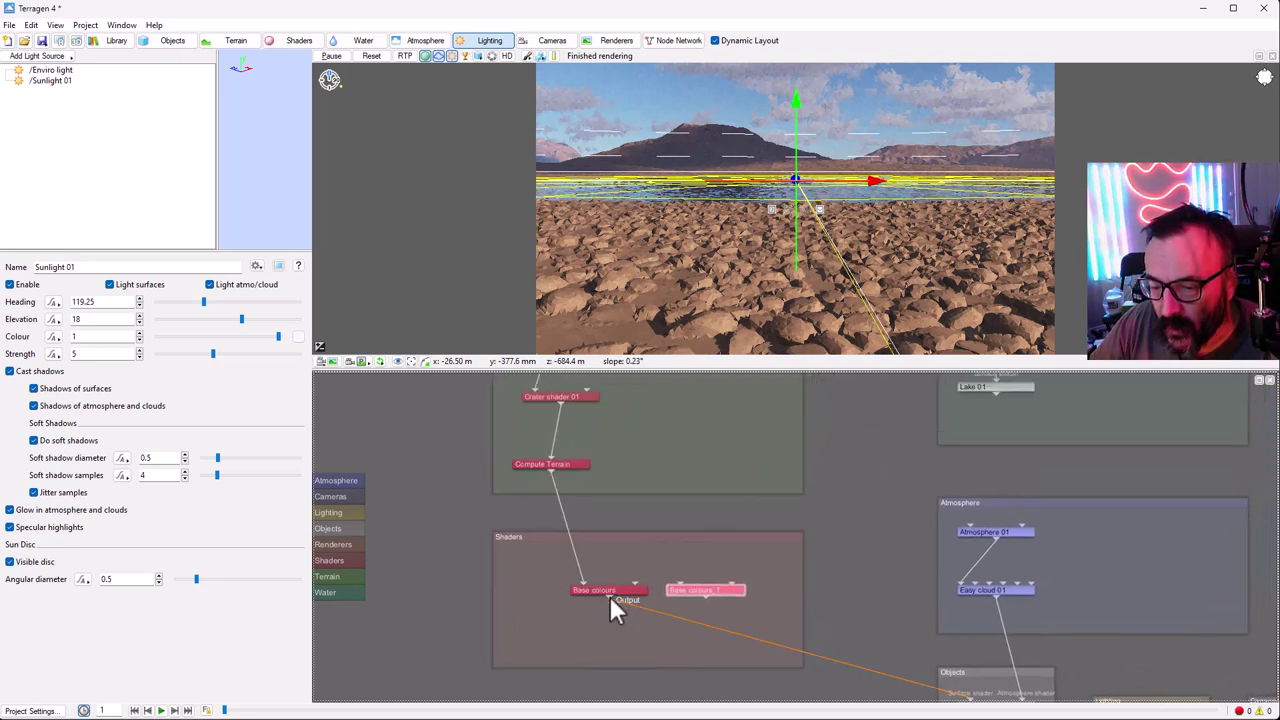
{"action": "left_click_drag", "start_coordinate": [618, 597], "coordinate": [702, 575]}
{"action": "middle_click_drag", "start_coordinate": [845, 595], "coordinate": [812, 458]}
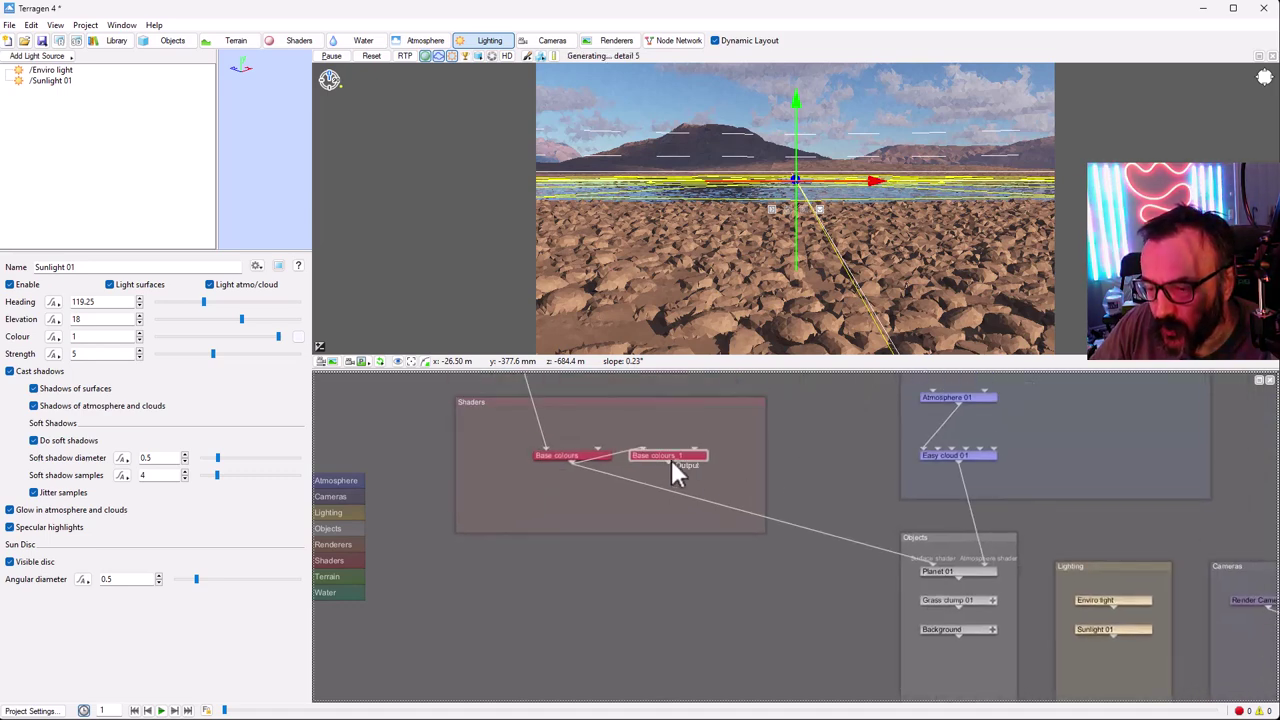
{"action": "left_click_drag", "start_coordinate": [668, 464], "coordinate": [943, 575]}
{"action": "middle_click_drag", "start_coordinate": [774, 436], "coordinate": [829, 514]}
{"action": "left_click_drag", "start_coordinate": [709, 542], "coordinate": [718, 561]}
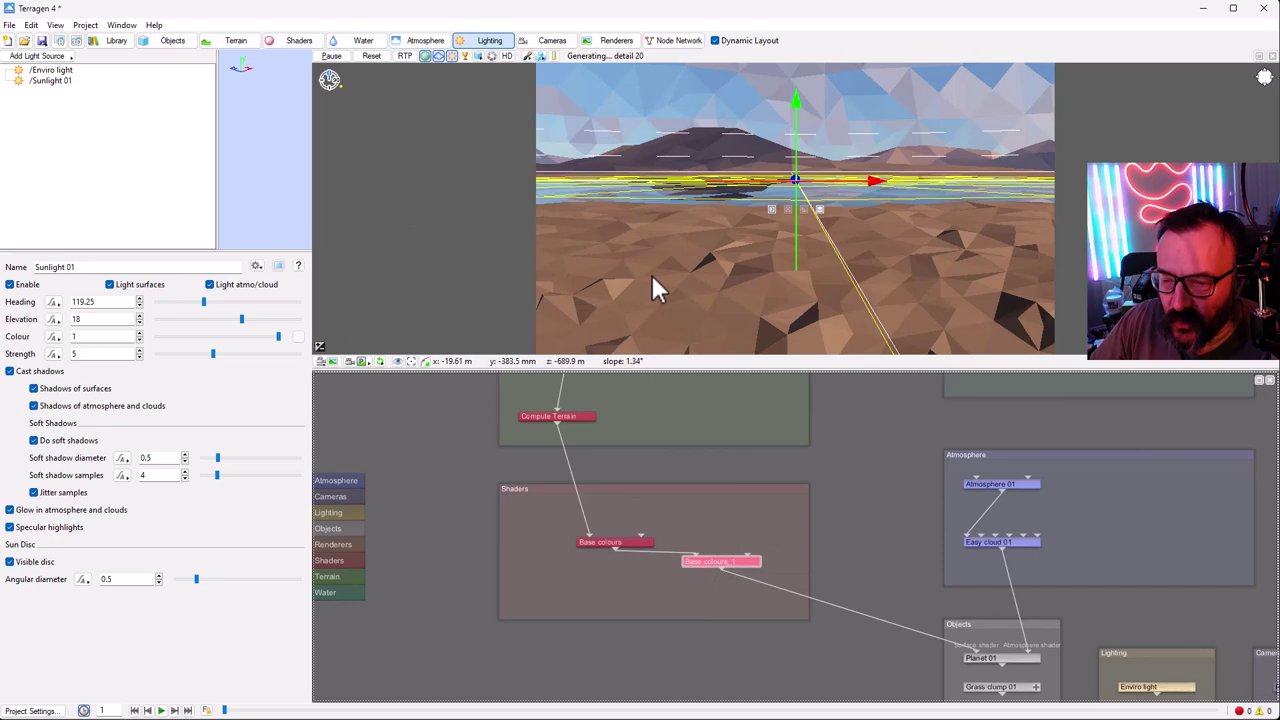
- Change the Base colours_1 shader's high colour to a muted greyish beige and close its settings
{"action": "left_click", "coordinate": [377, 381]}
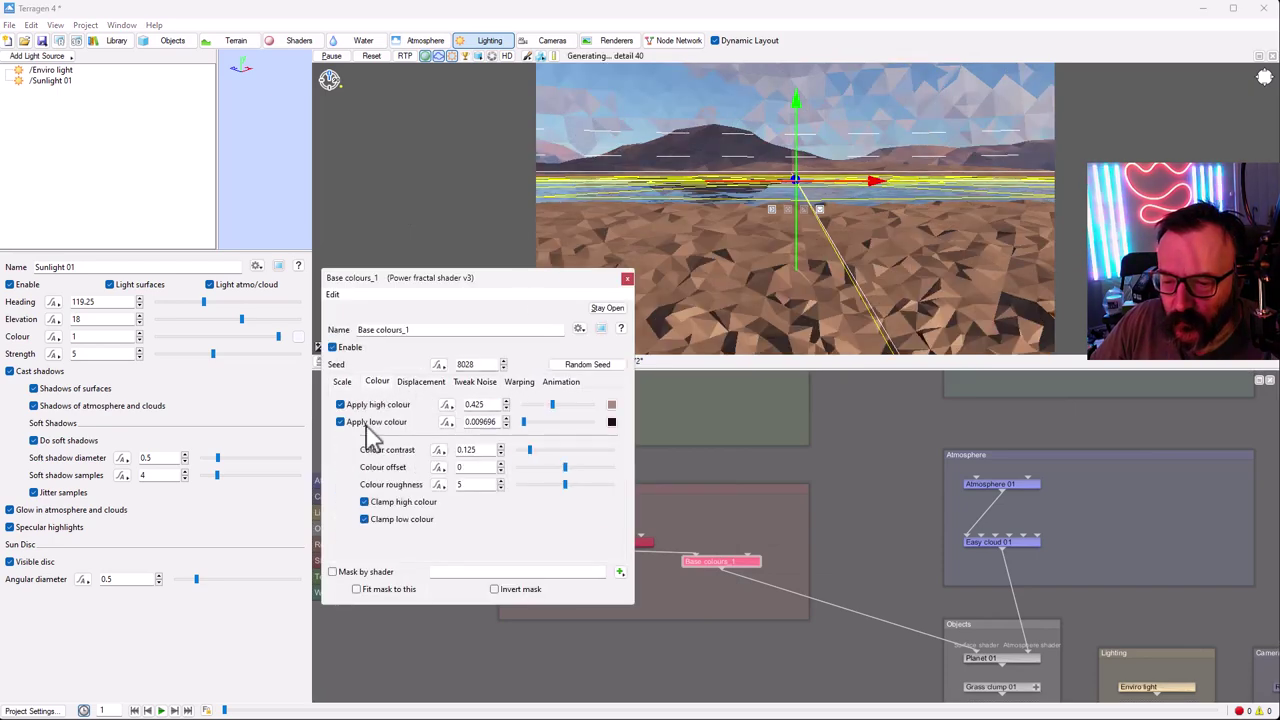
{"action": "left_click", "coordinate": [611, 405]}
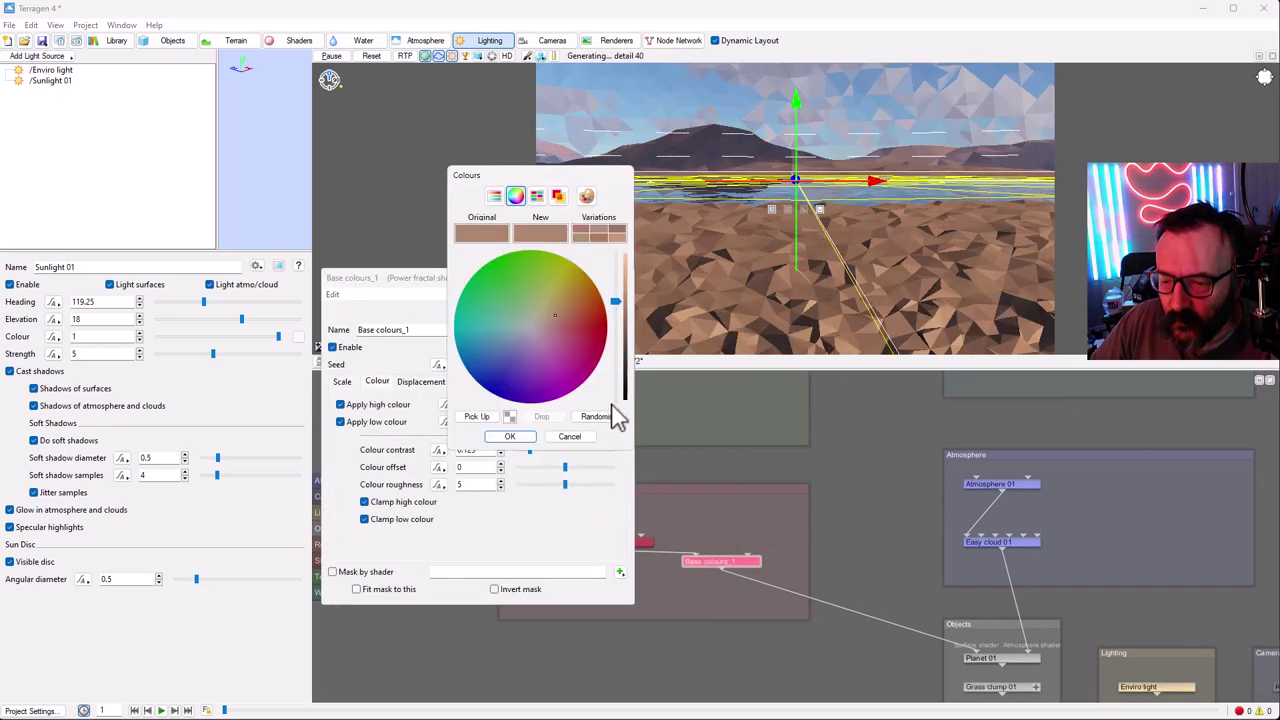
{"action": "left_click", "coordinate": [548, 315]}
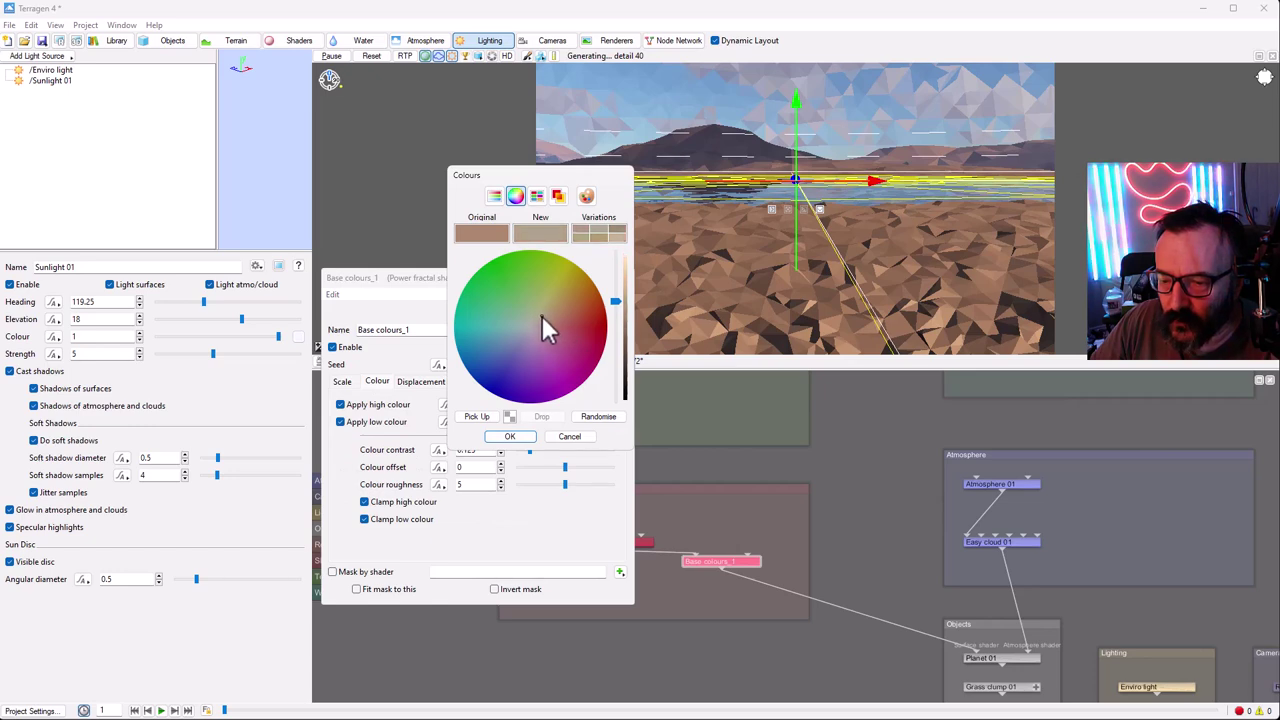
{"action": "left_click", "coordinate": [538, 322]}
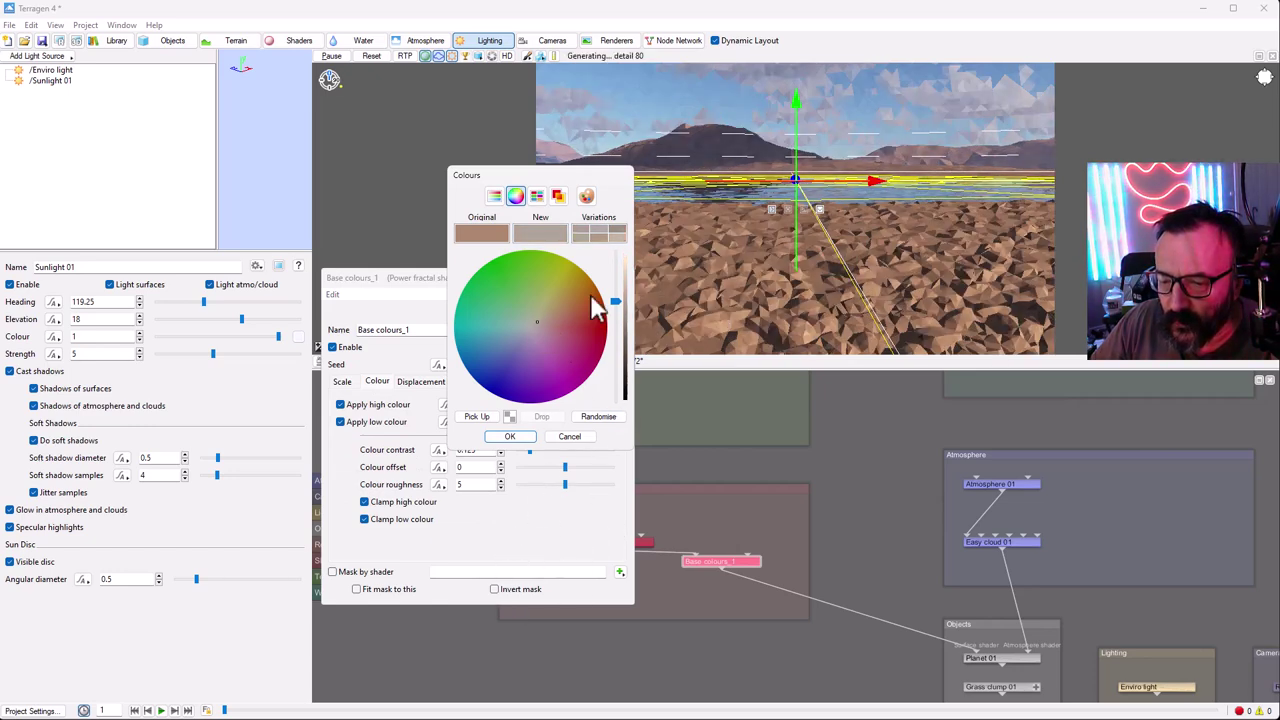
{"action": "left_click_drag", "start_coordinate": [517, 165], "coordinate": [429, 136]}
{"action": "left_click", "coordinate": [423, 408]}
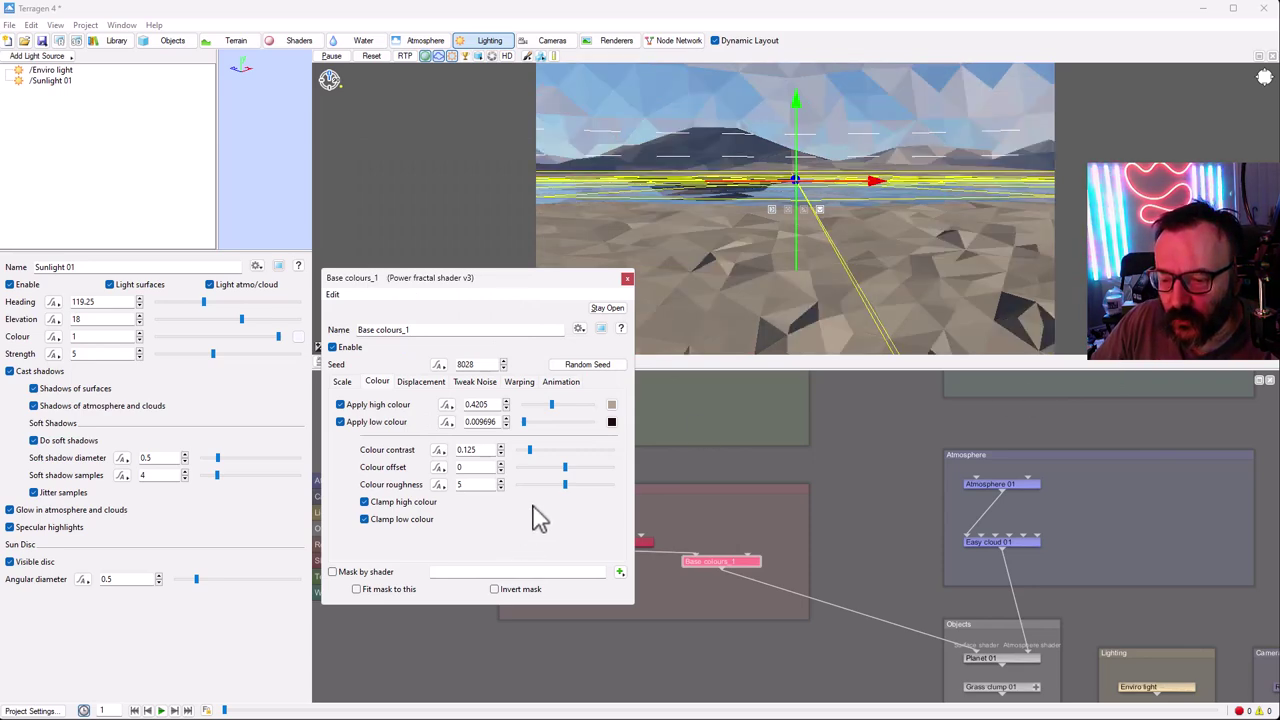
{"action": "left_click", "coordinate": [627, 280]}
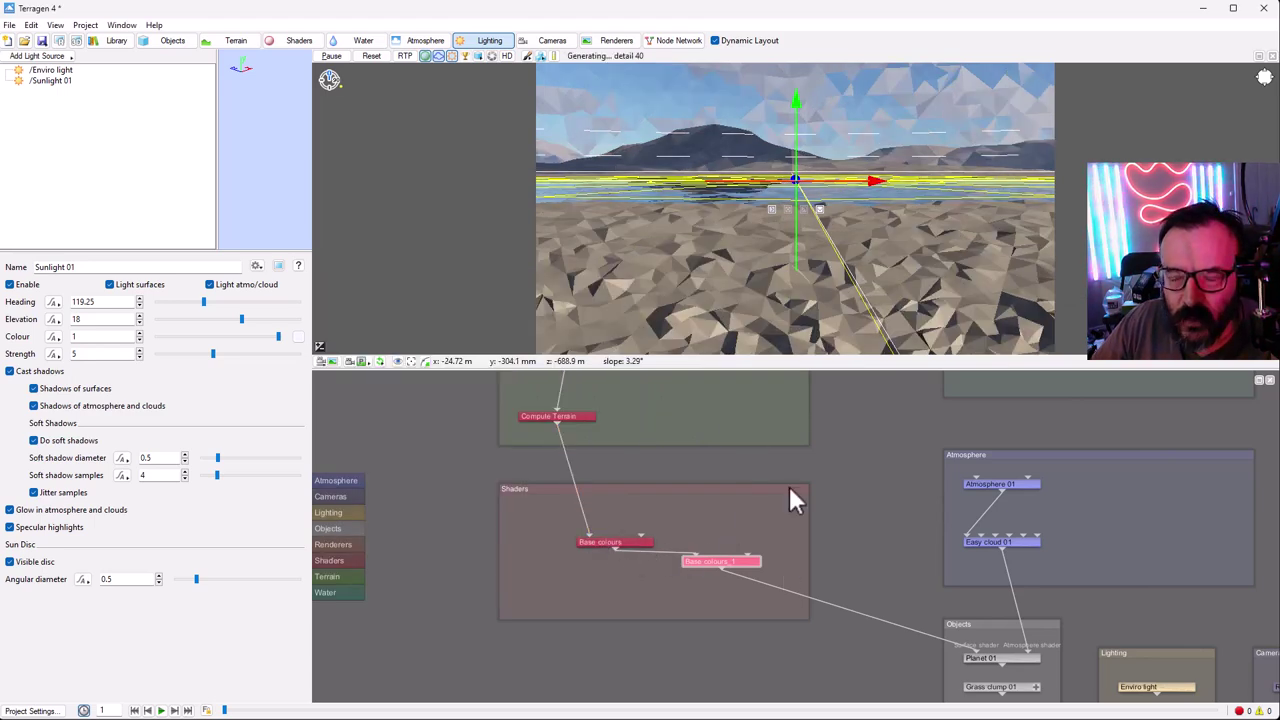
- Hide the atmosphere and lighting in the preview and inspect the crater lake and surrounding terrain from above
{"action": "scroll", "coordinate": [737, 560], "scroll_direction": "down", "scroll_amount": 4}
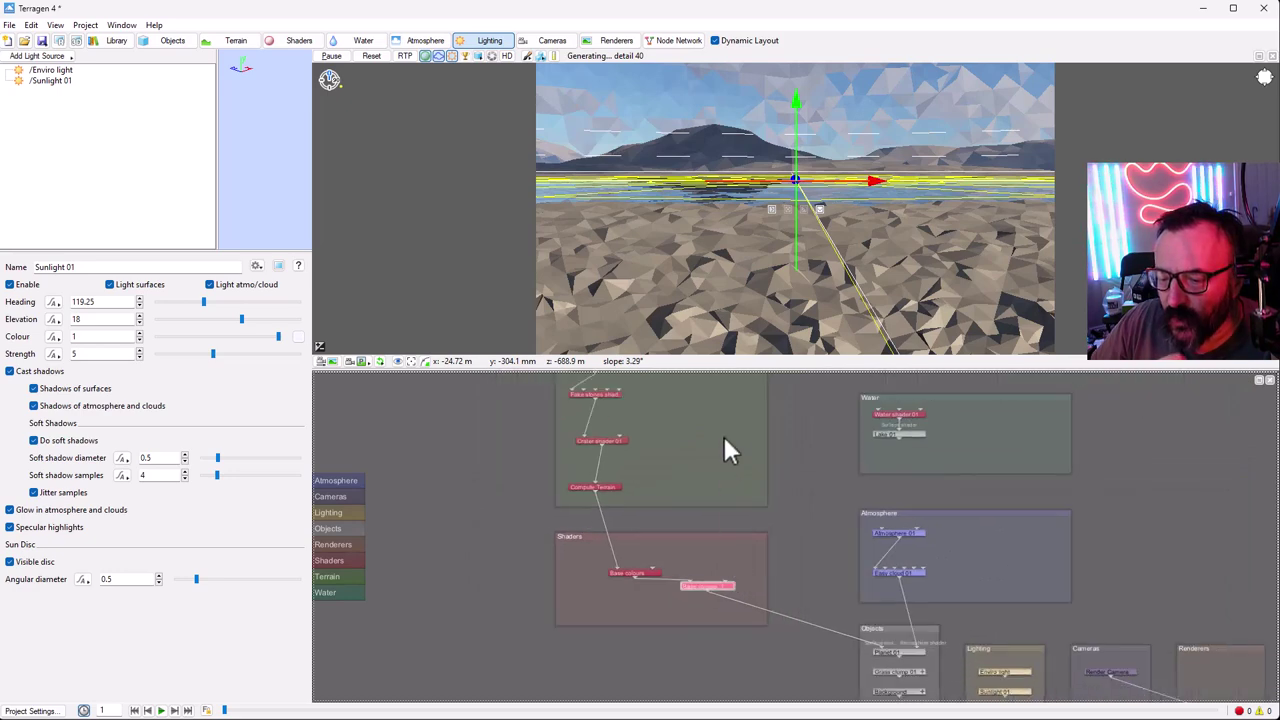
{"action": "left_click_drag", "start_coordinate": [720, 444], "coordinate": [690, 509]}
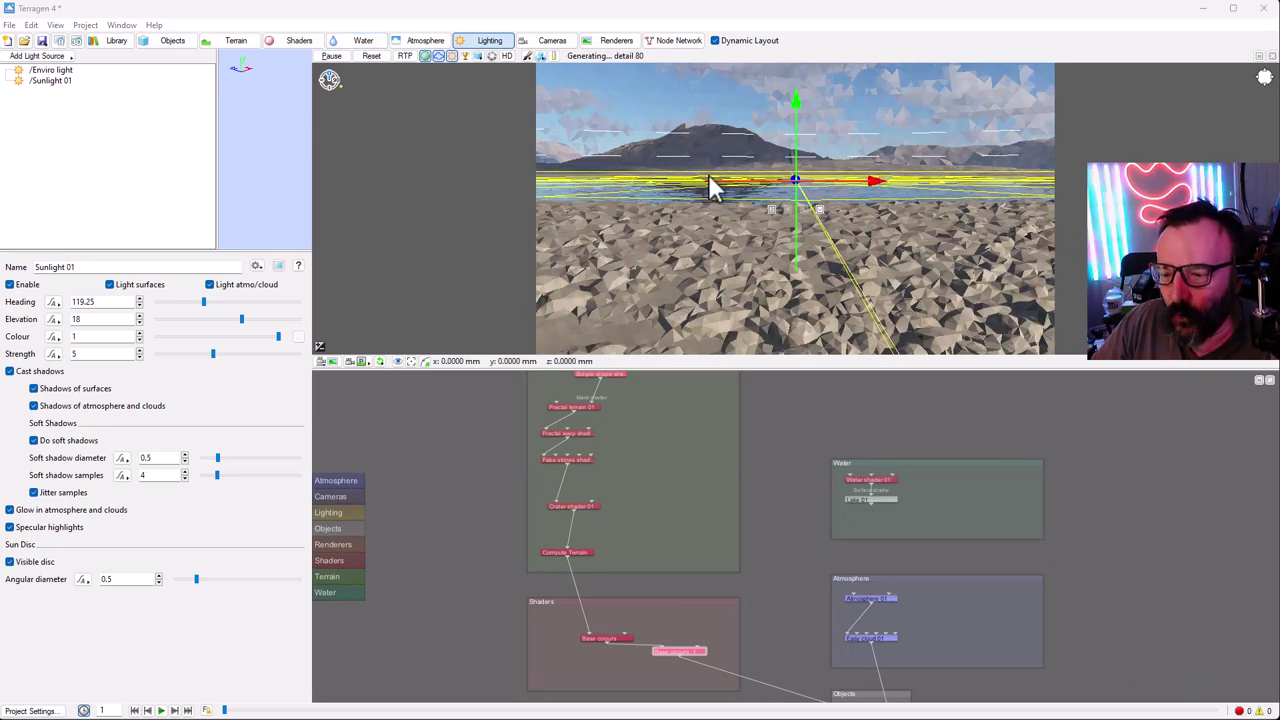
{"action": "right_click_drag", "start_coordinate": [718, 273], "coordinate": [749, 229]}
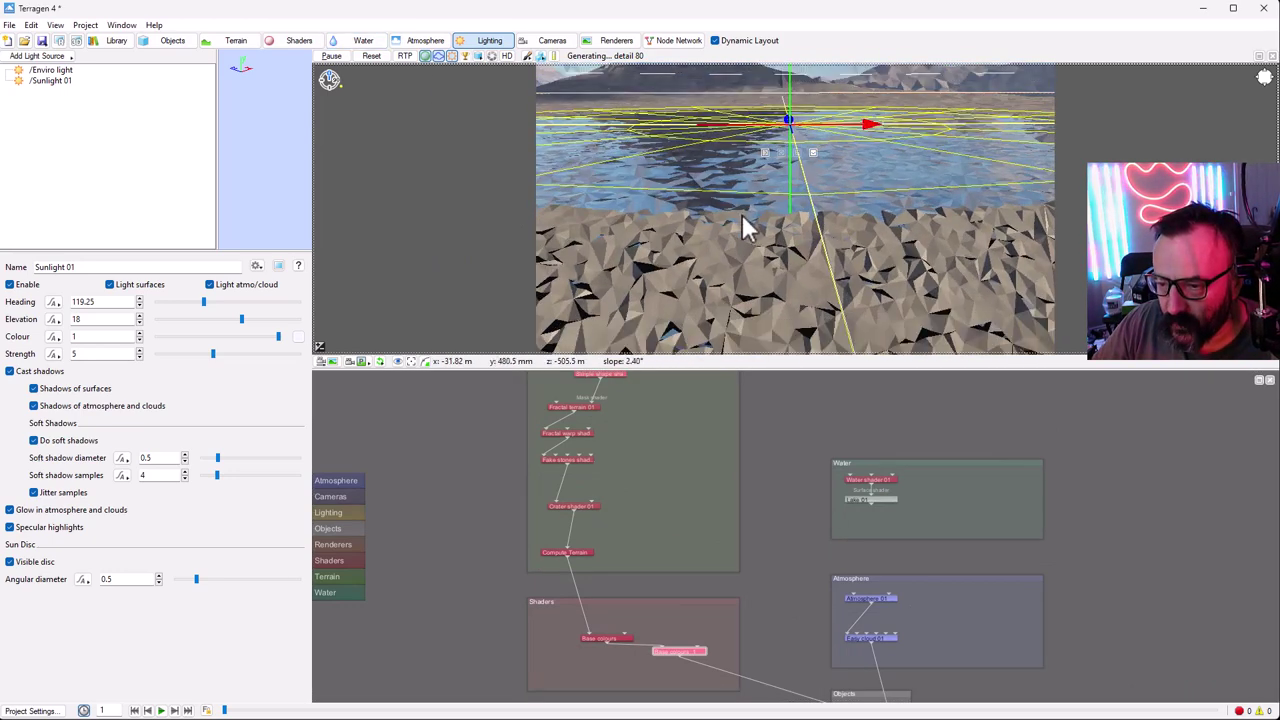
{"action": "left_click", "coordinate": [436, 57]}
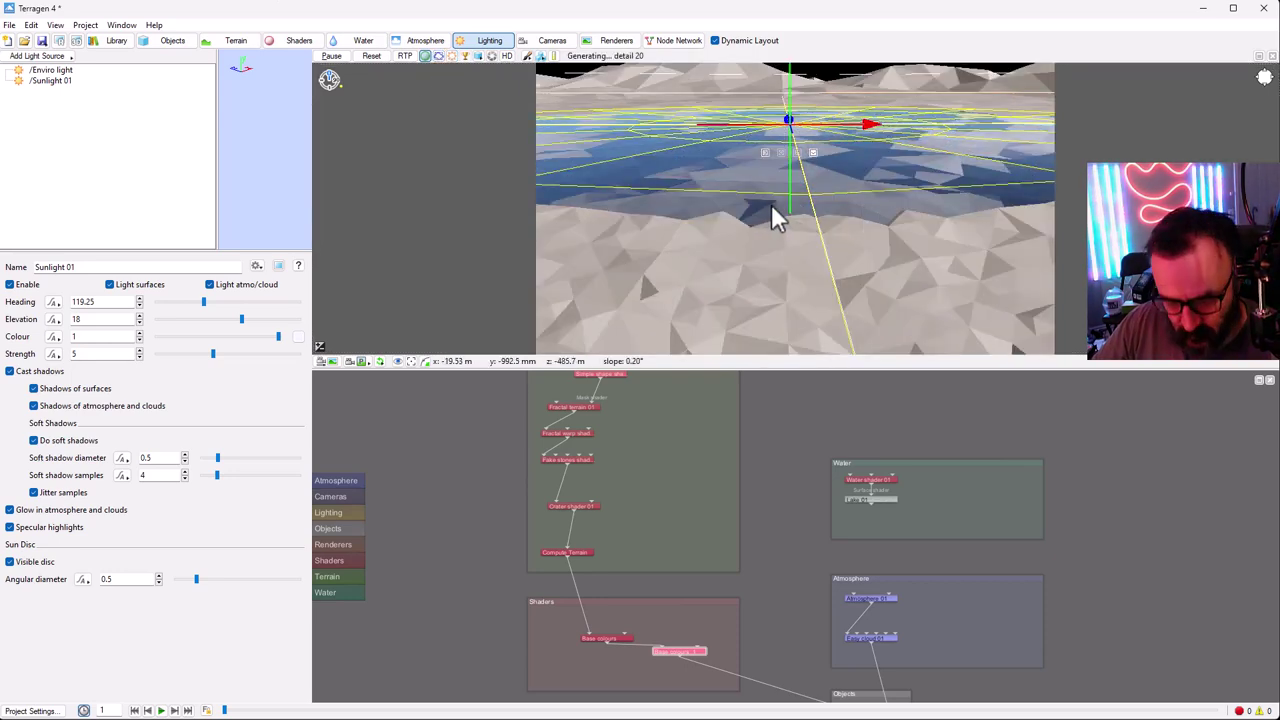
{"action": "middle_click_drag", "start_coordinate": [771, 209], "coordinate": [813, 15]}
{"action": "scroll", "coordinate": [856, 188], "scroll_direction": "up", "scroll_amount": 5}
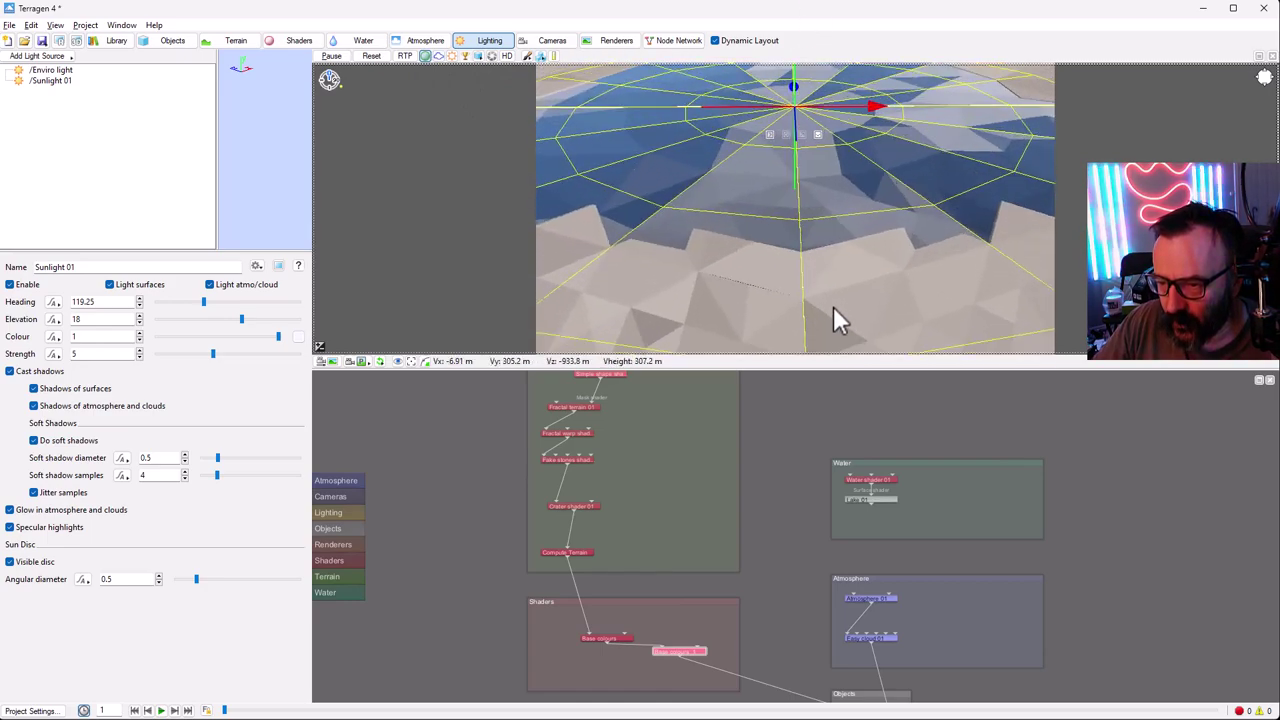
{"action": "scroll", "coordinate": [830, 177], "scroll_direction": "down", "scroll_amount": 5}
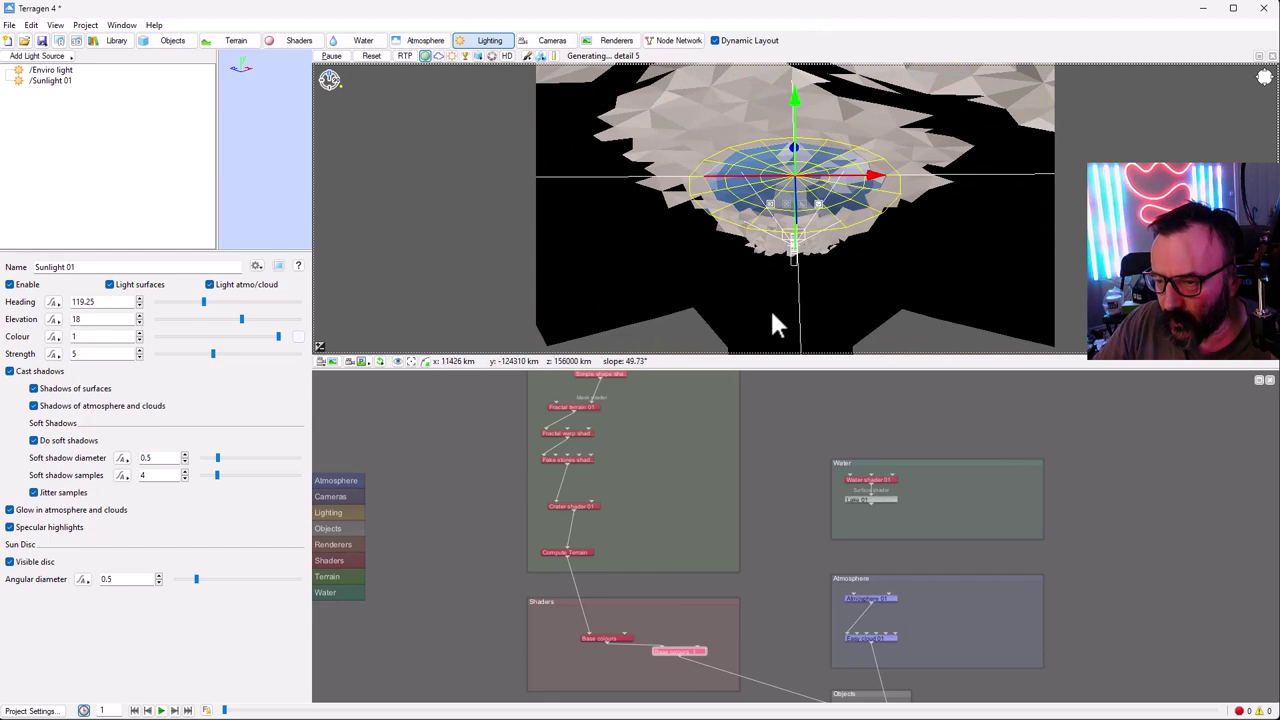
{"action": "scroll", "coordinate": [814, 148], "scroll_direction": "up", "scroll_amount": 5}
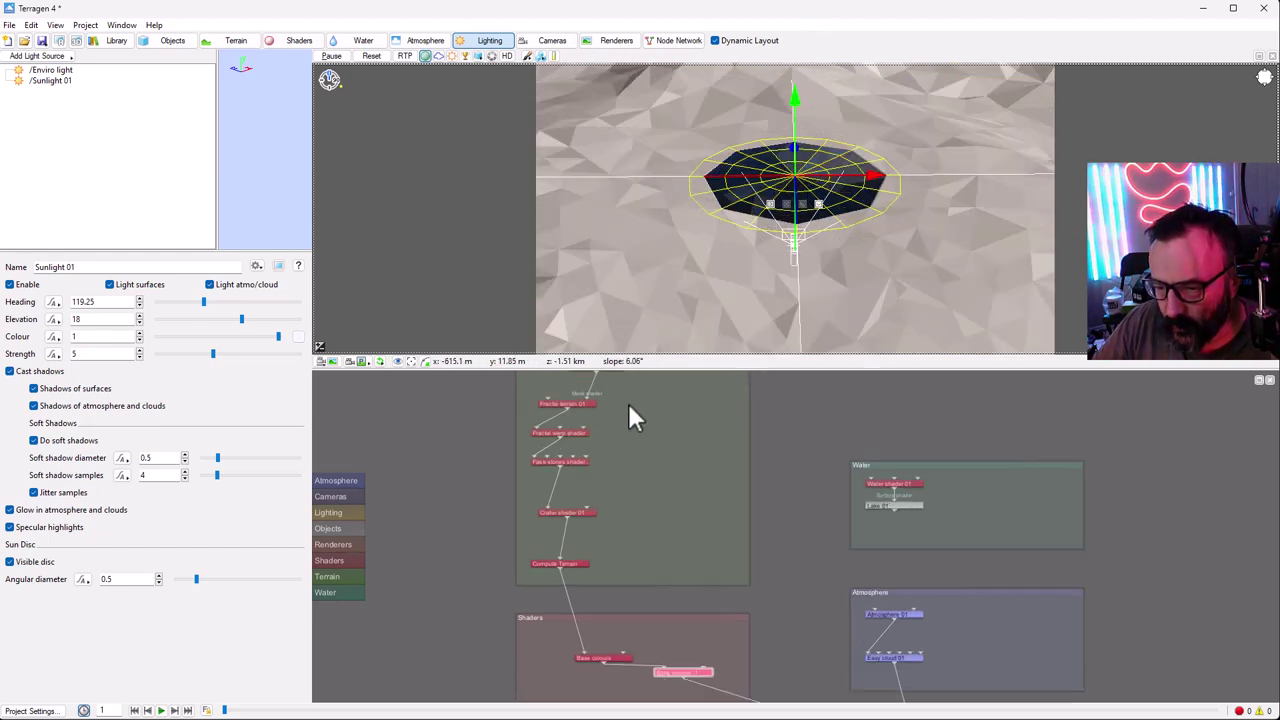
- Use Simple shape shader 01 as the mask for Base colours_1 and invert that mask
{"action": "scroll", "coordinate": [640, 411], "scroll_direction": "down", "scroll_amount": 2}
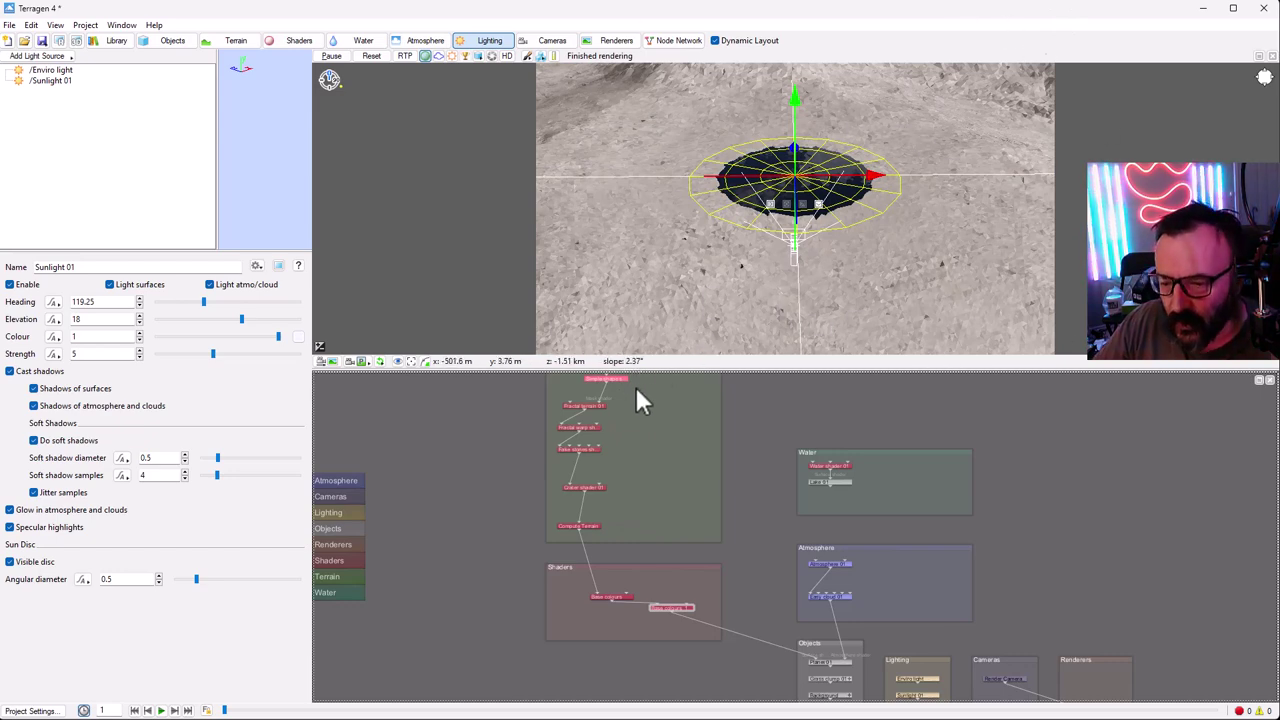
{"action": "left_click_drag", "start_coordinate": [609, 381], "coordinate": [686, 605]}
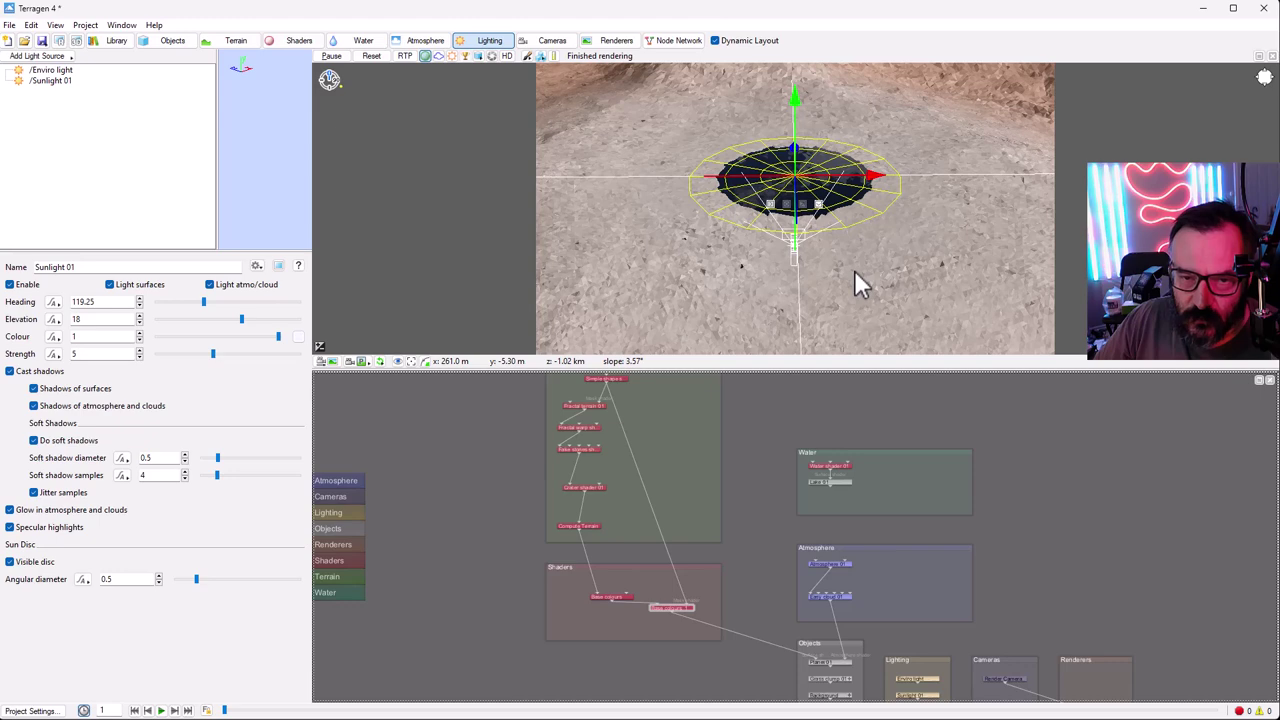
{"action": "double_click", "coordinate": [668, 606]}
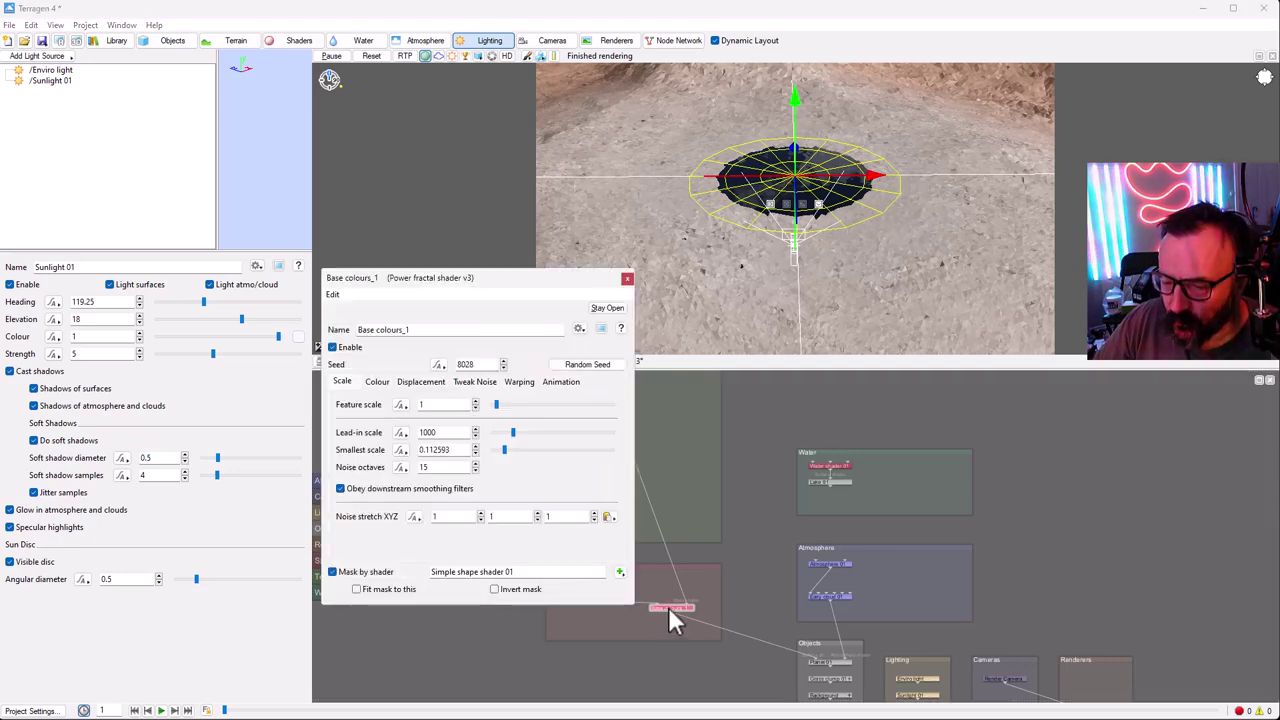
{"action": "left_click", "coordinate": [500, 591]}
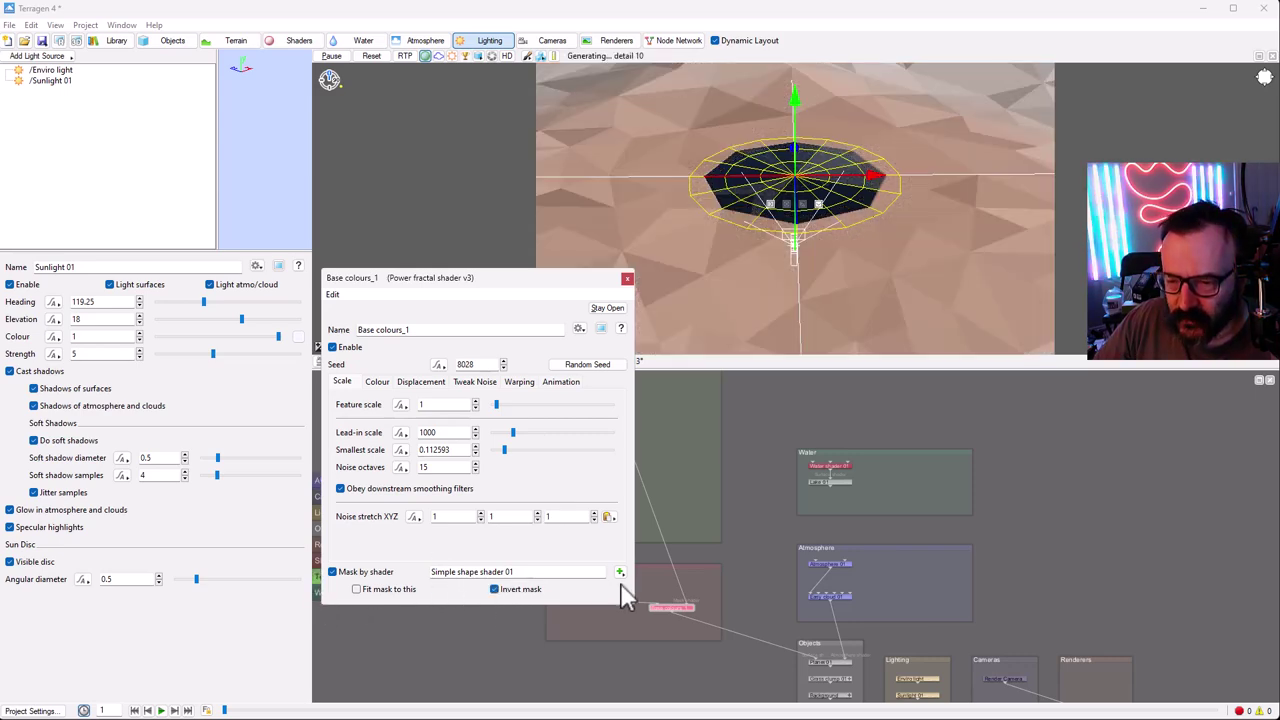
{"action": "left_click", "coordinate": [627, 280]}
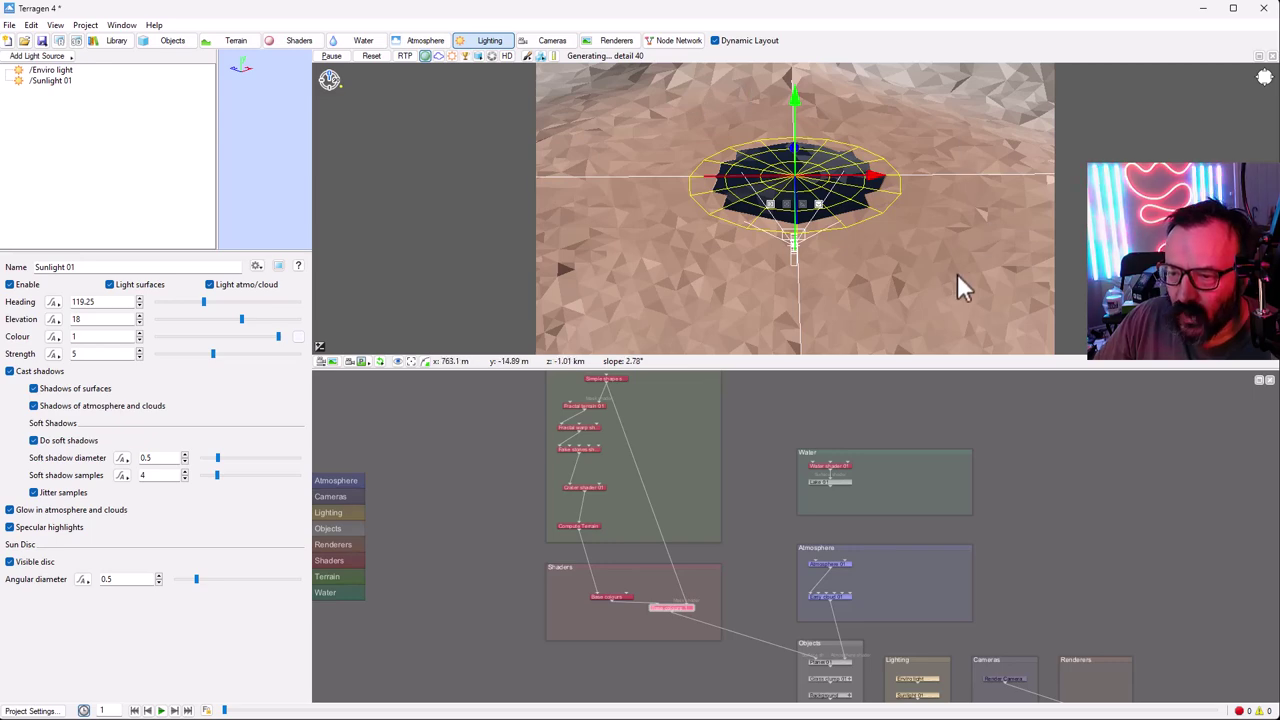
- Examine how the two terrain colours spread around the crater lake and the distant mountains
{"action": "right_click_drag", "start_coordinate": [936, 75], "coordinate": [923, 221]}
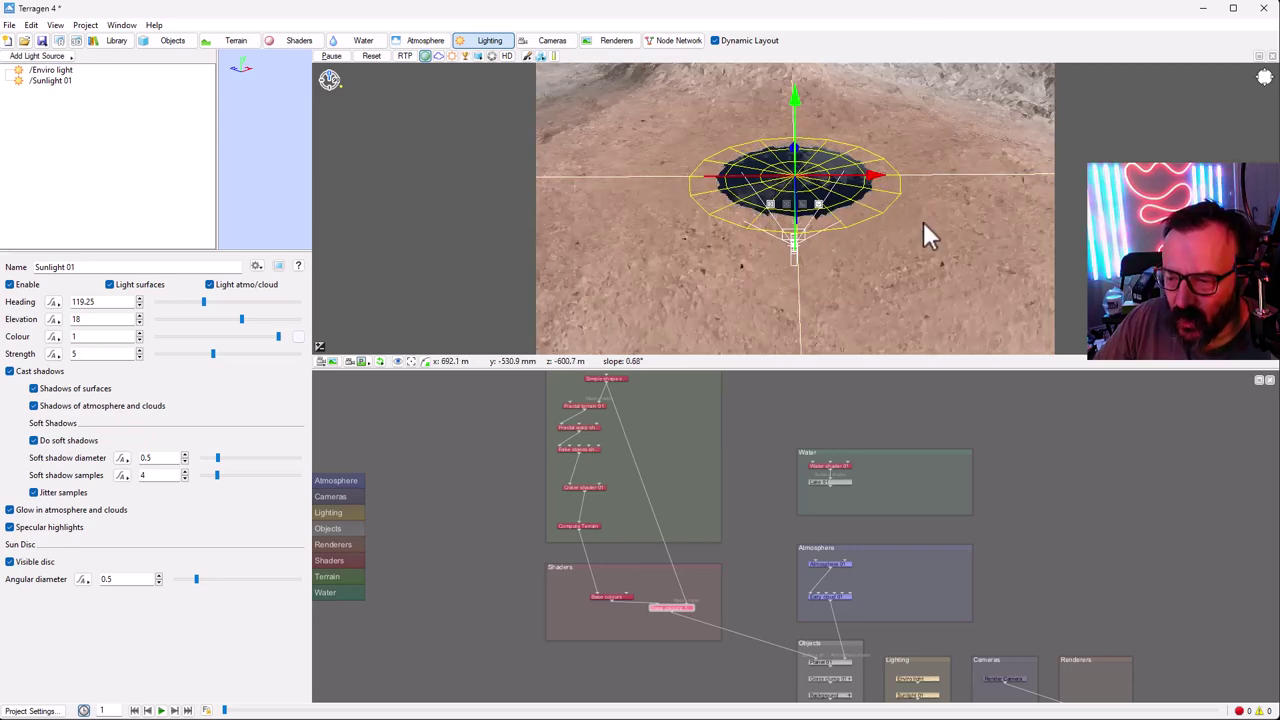
{"action": "right_click_drag", "start_coordinate": [944, 97], "coordinate": [968, 158]}
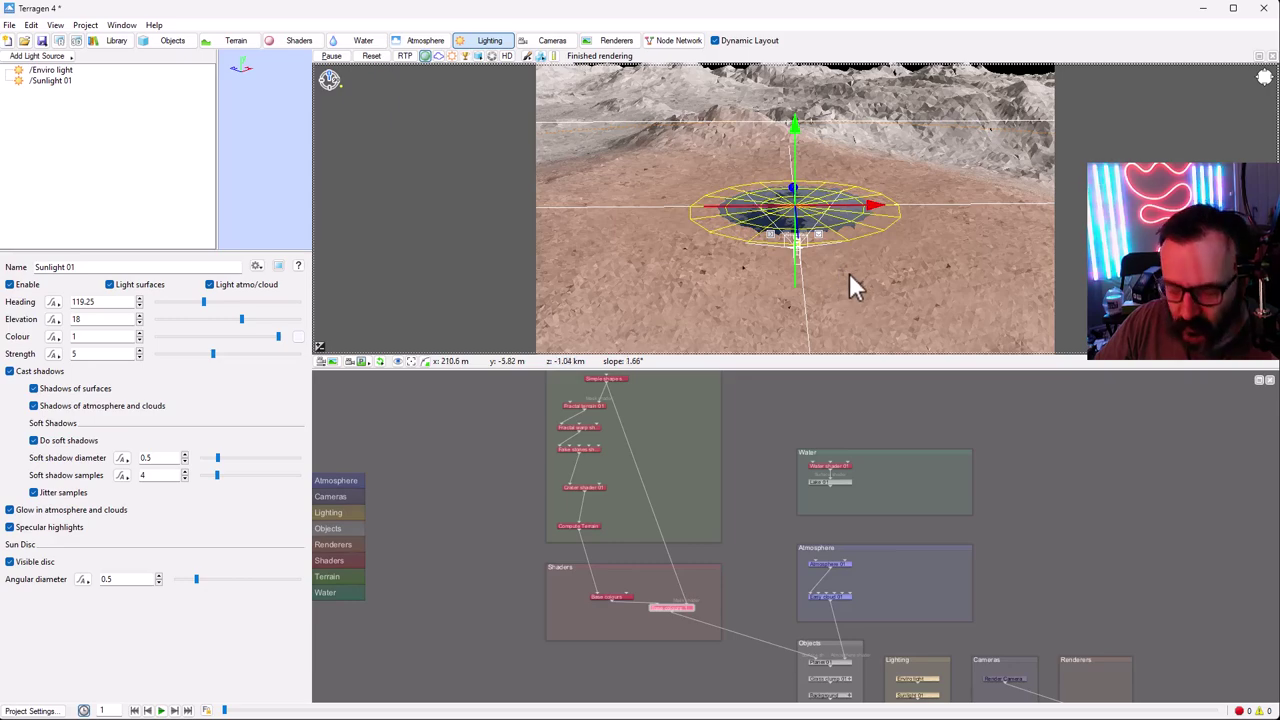
{"action": "scroll", "coordinate": [849, 270], "scroll_direction": "up", "scroll_amount": 5}
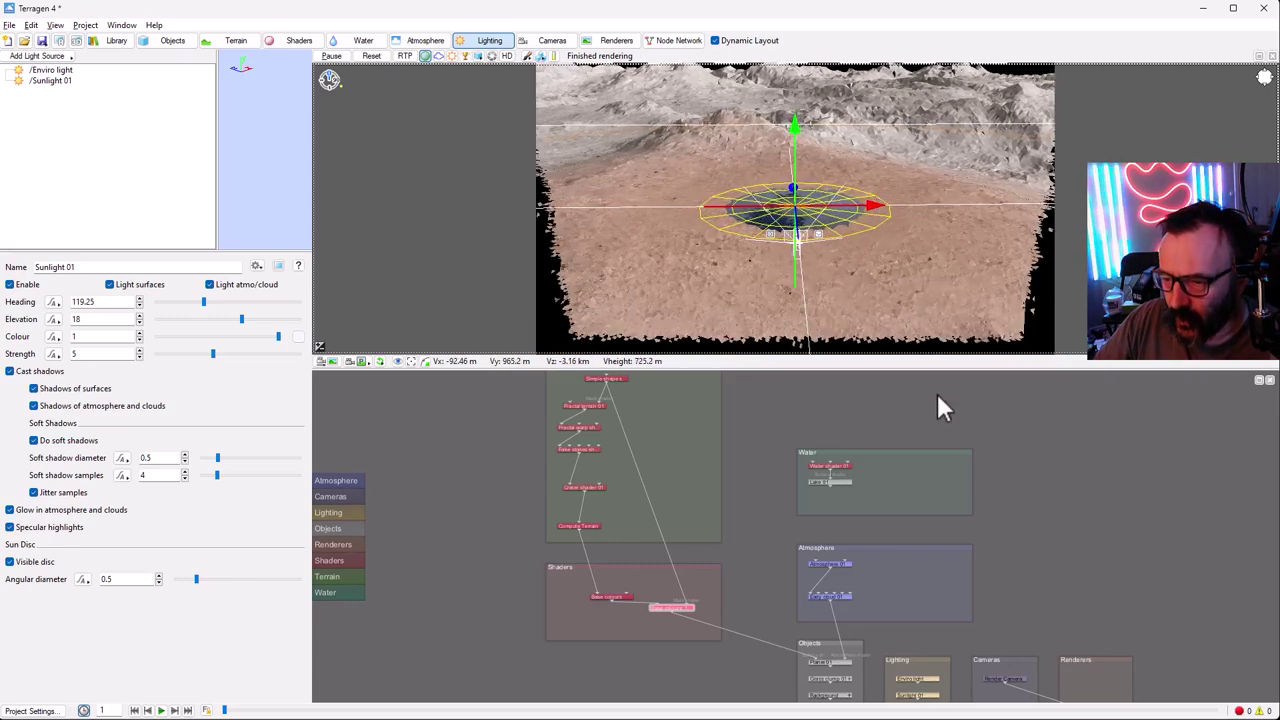
{"action": "scroll", "coordinate": [946, 279], "scroll_direction": "down", "scroll_amount": 8}
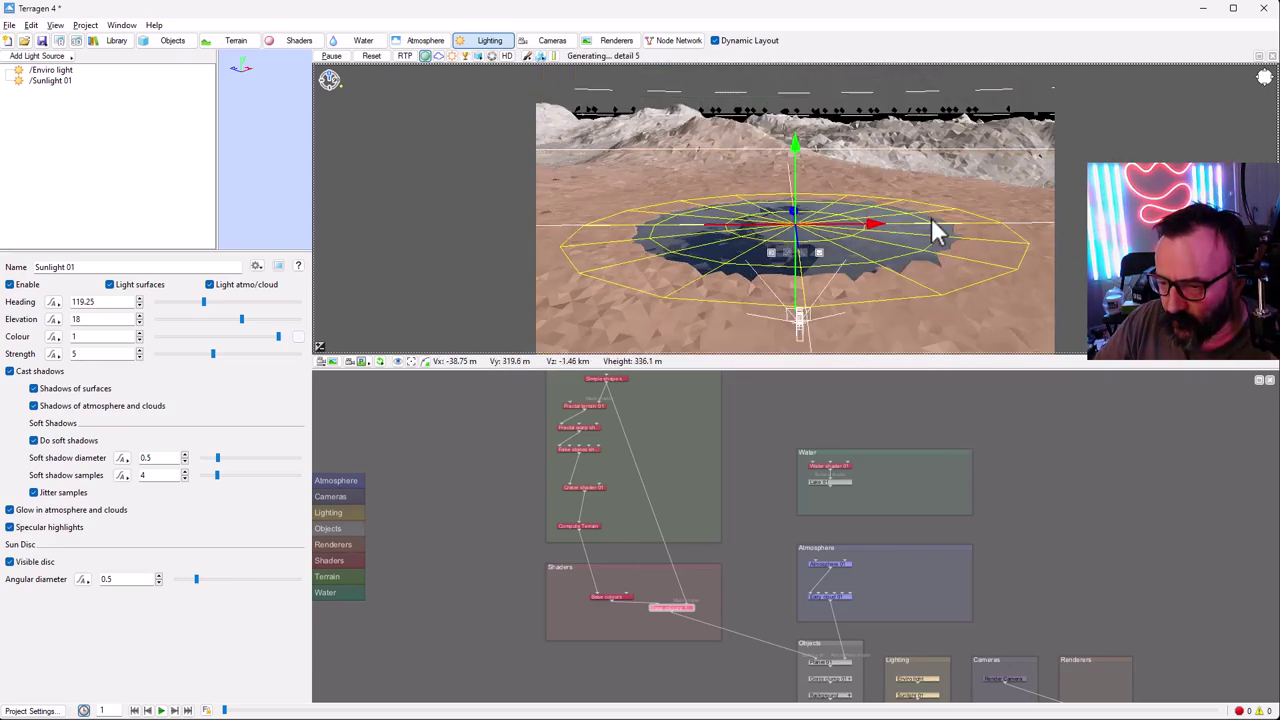
{"action": "scroll", "coordinate": [864, 312], "scroll_direction": "up", "scroll_amount": 2}
{"action": "scroll", "coordinate": [891, 375], "scroll_direction": "up", "scroll_amount": 3}
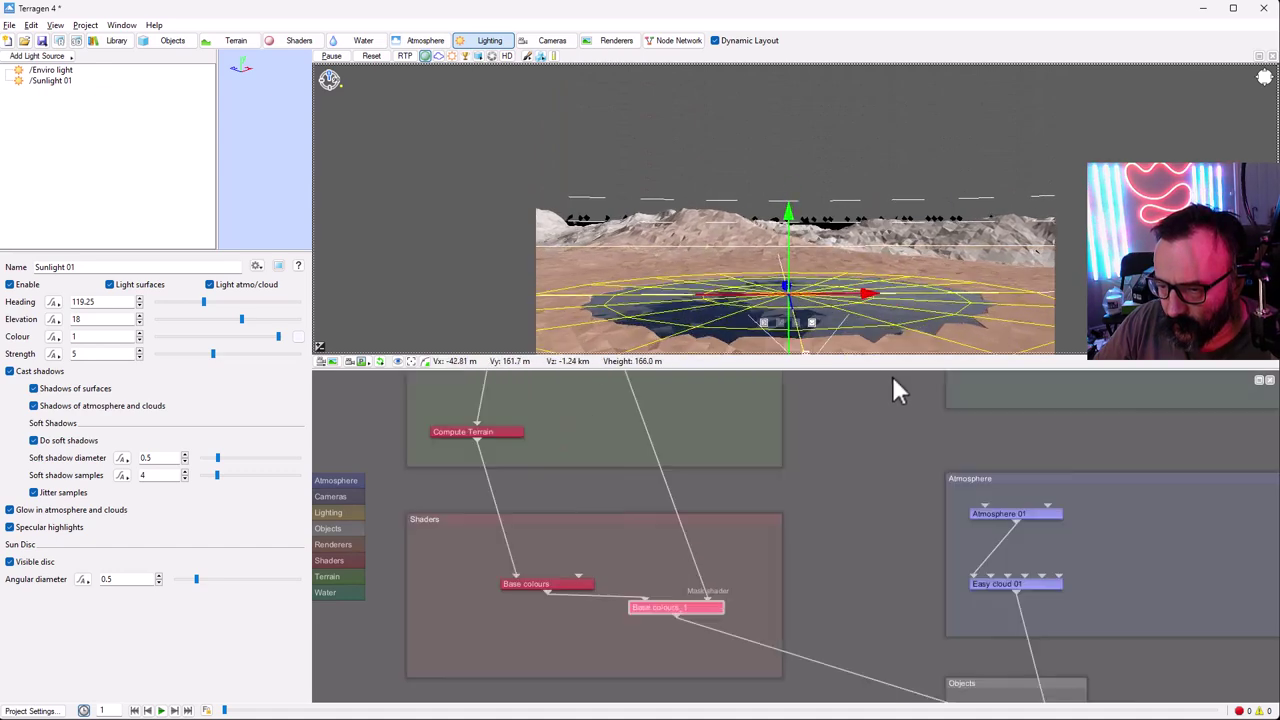
{"action": "middle_click_drag", "start_coordinate": [912, 297], "coordinate": [928, 254]}
- Reset the preview and switch it to the perspective view
{"action": "right_click", "coordinate": [893, 240]}
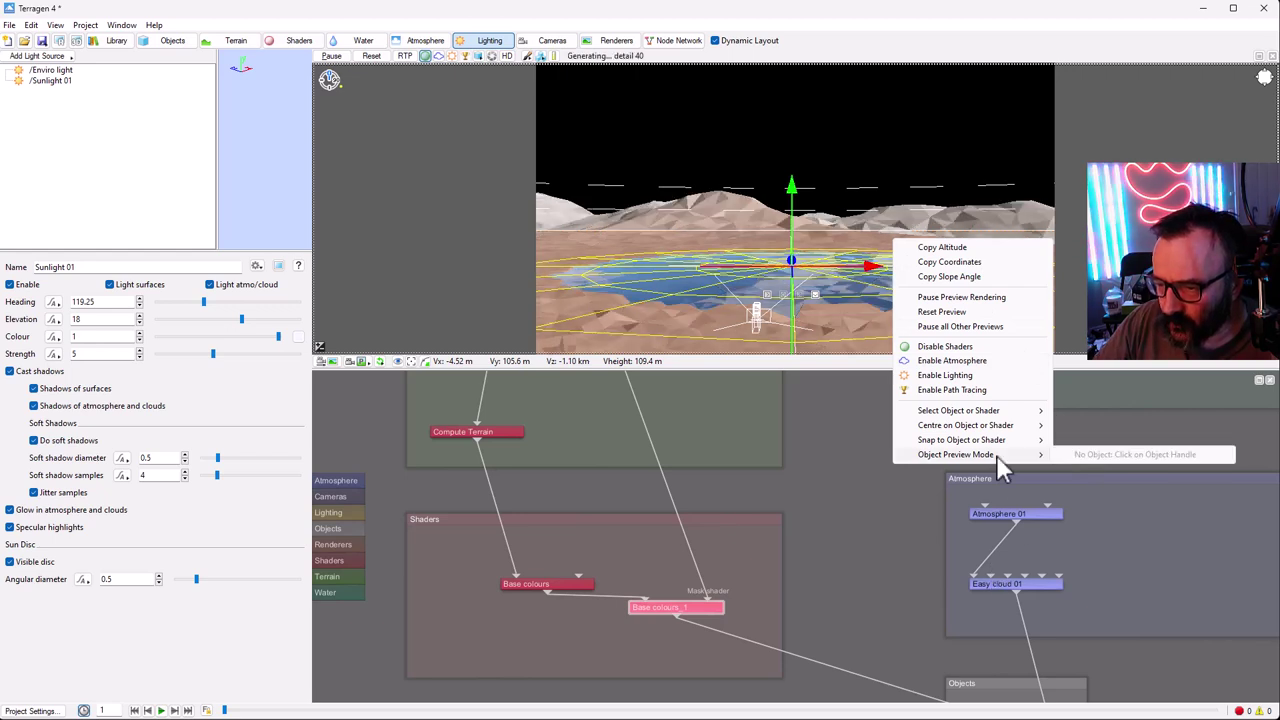
{"action": "mouse_move", "coordinate": [998, 425]}
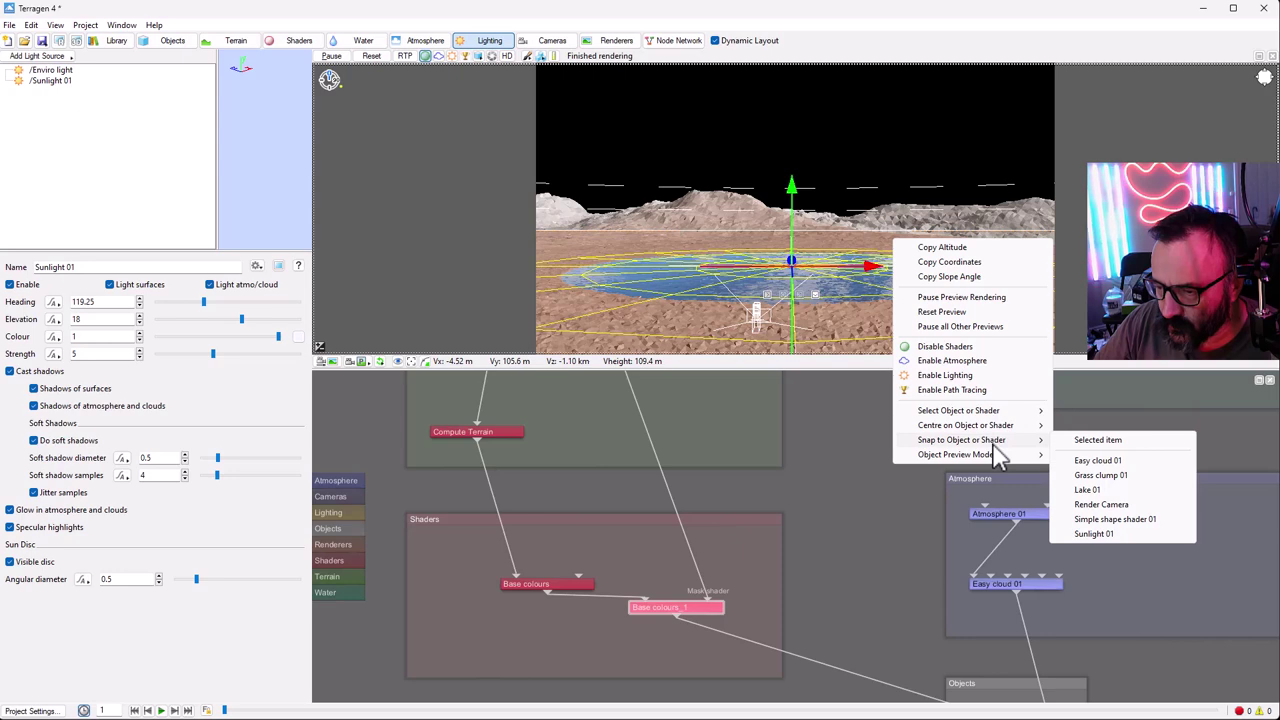
{"action": "mouse_move", "coordinate": [992, 459]}
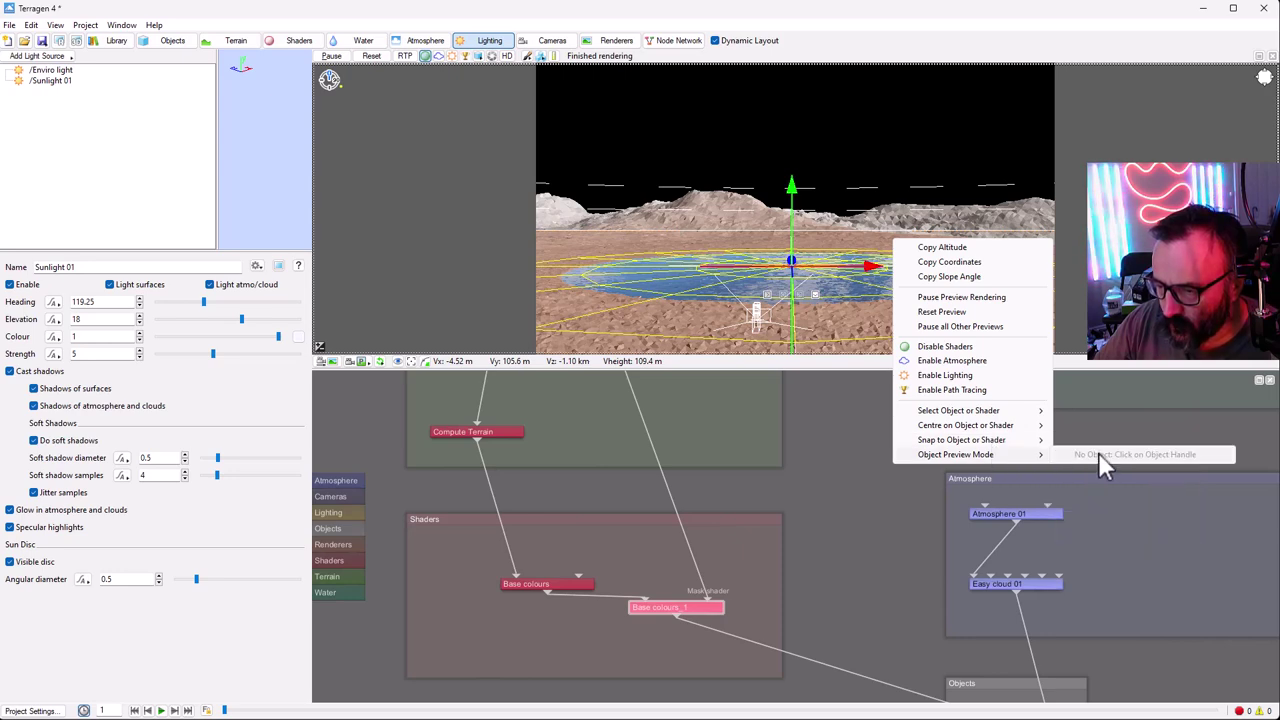
{"action": "left_click", "coordinate": [941, 311]}
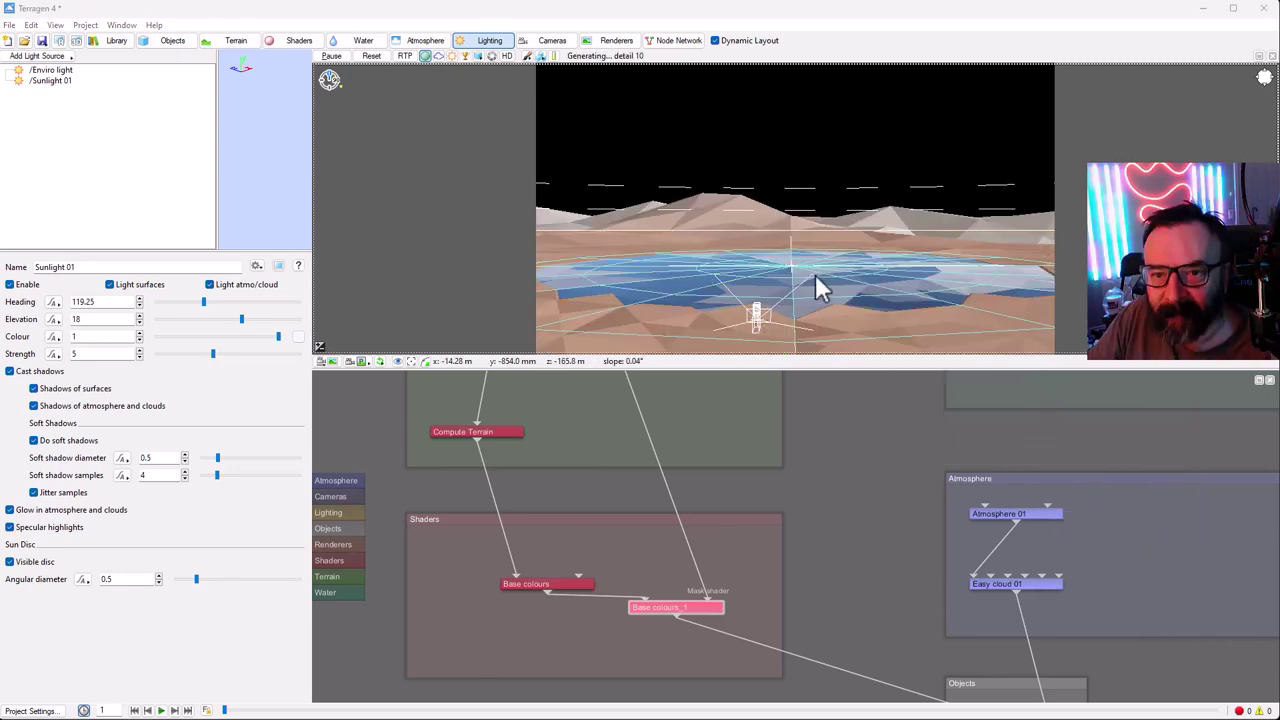
{"action": "left_click", "coordinate": [366, 362]}
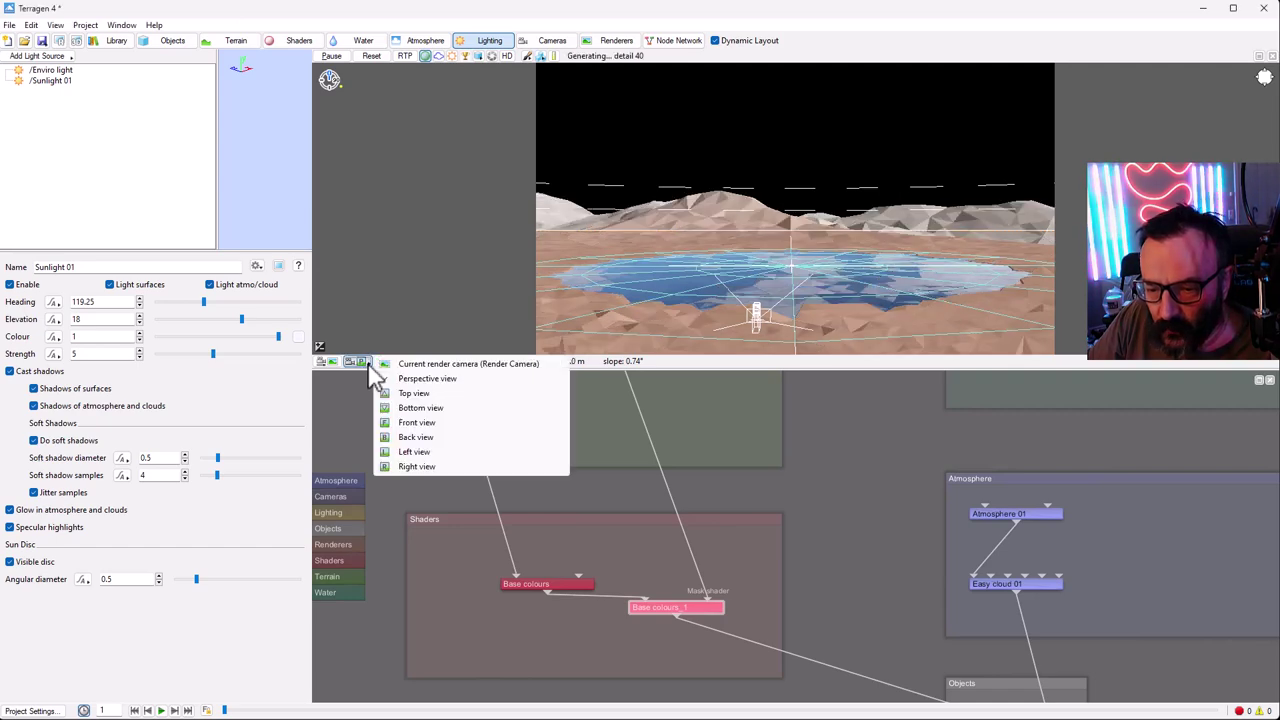
{"action": "left_click", "coordinate": [447, 378]}
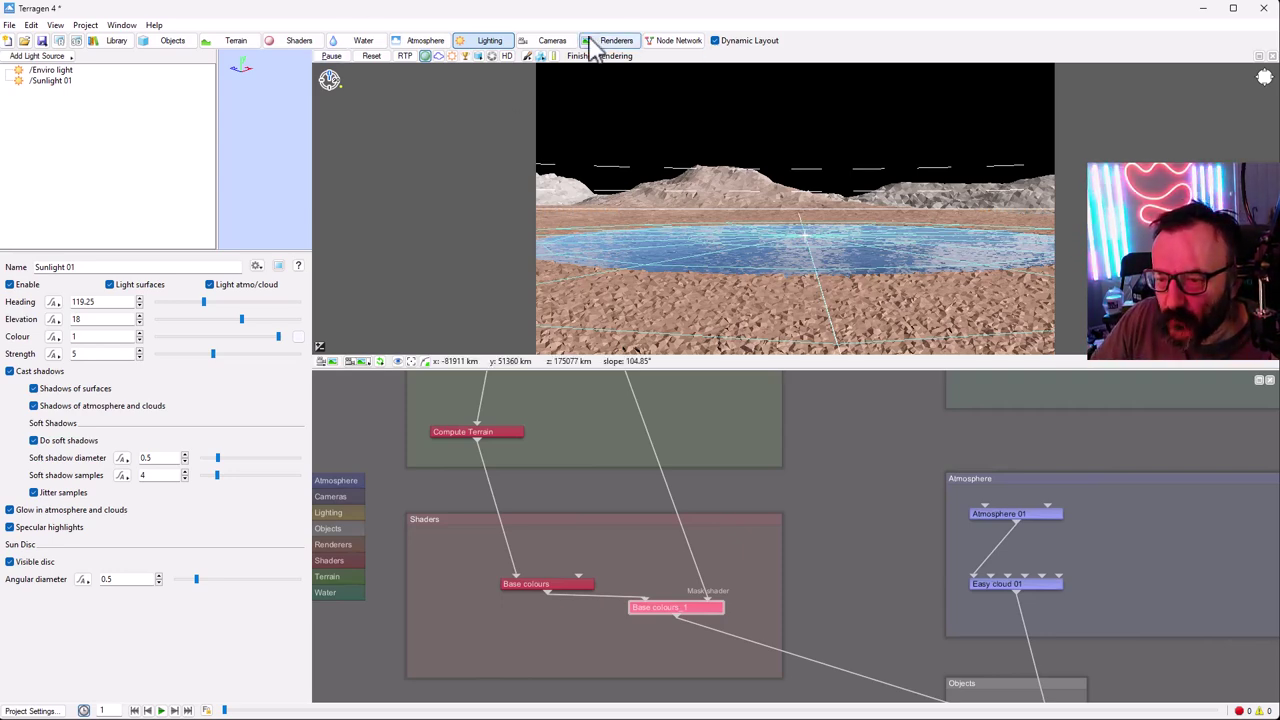
- Show the Render 01 settings and shift the Render 01 node slightly lower inside the Renderers group
{"action": "left_click", "coordinate": [545, 44]}
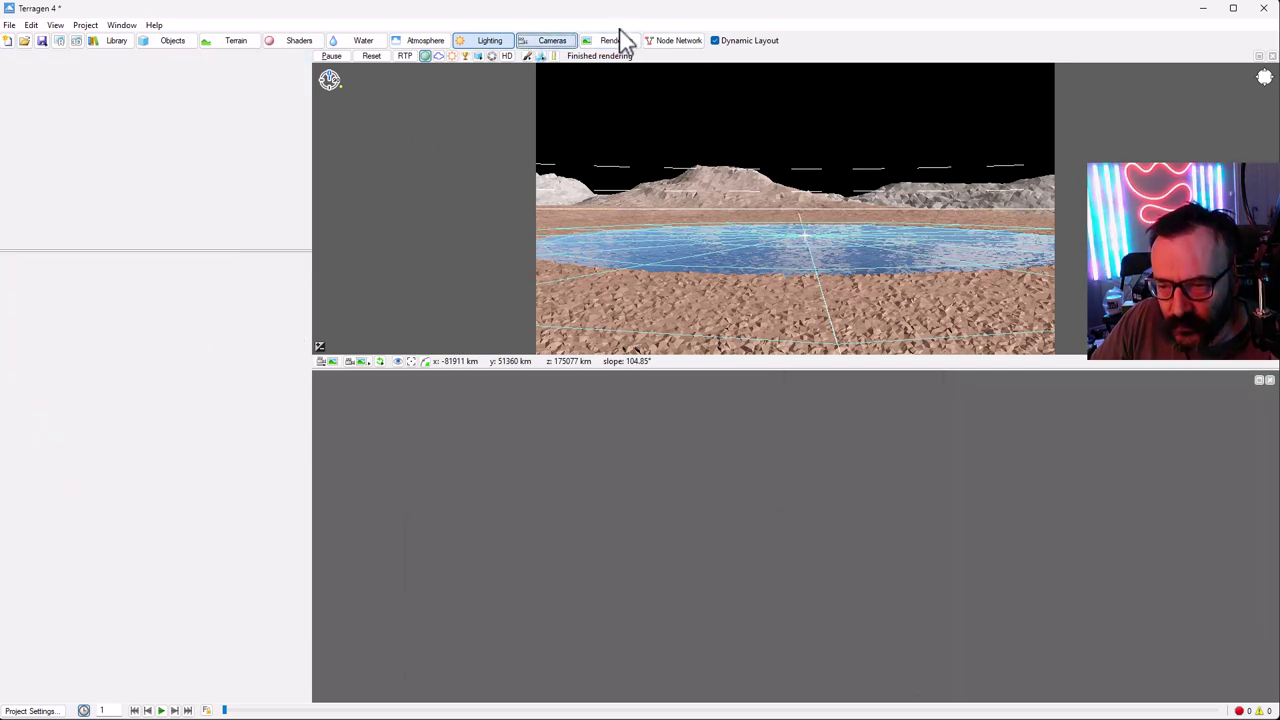
{"action": "left_click", "coordinate": [614, 41]}
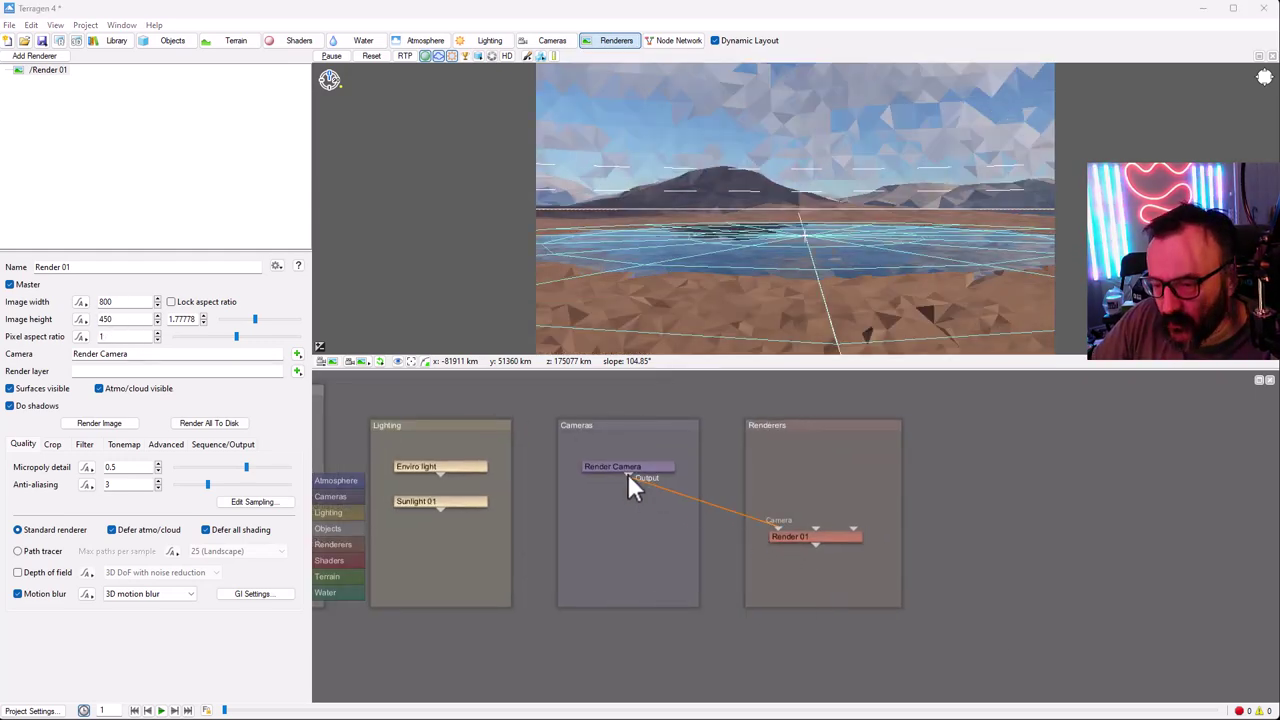
{"action": "left_click_drag", "start_coordinate": [842, 532], "coordinate": [846, 557]}
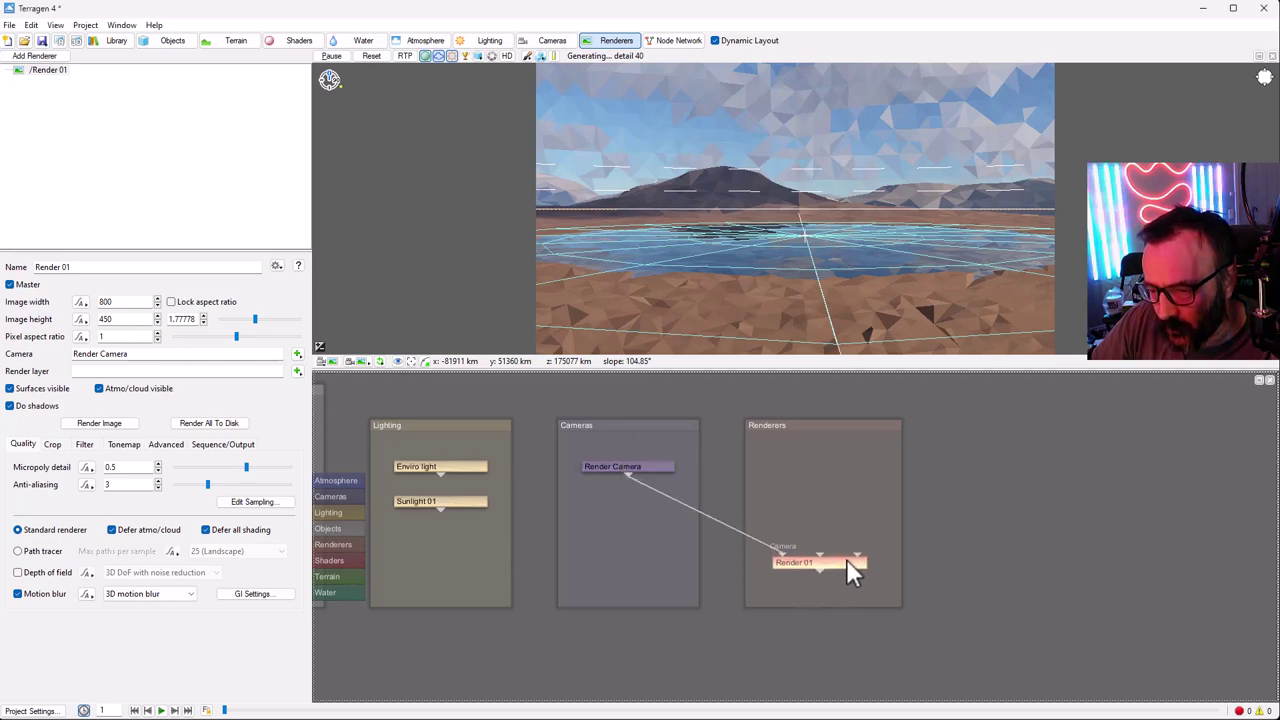
{"action": "left_click", "coordinate": [603, 467]}
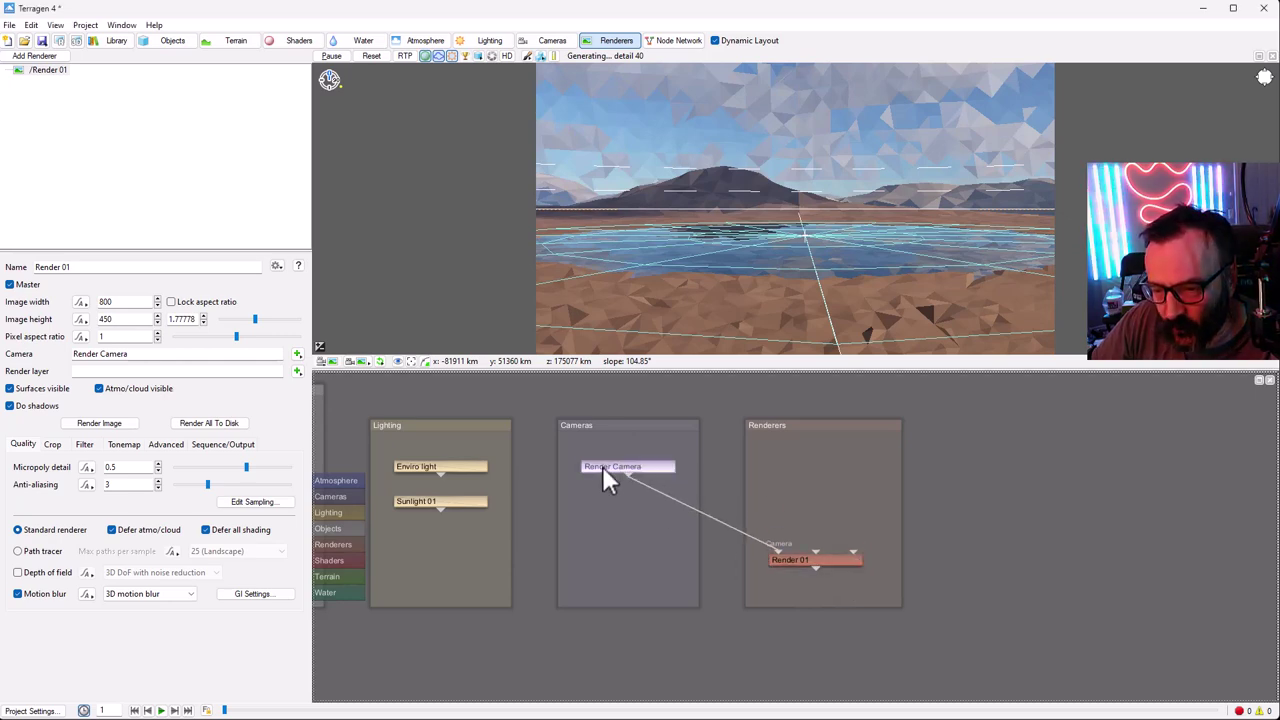
{"action": "left_click", "coordinate": [847, 562]}
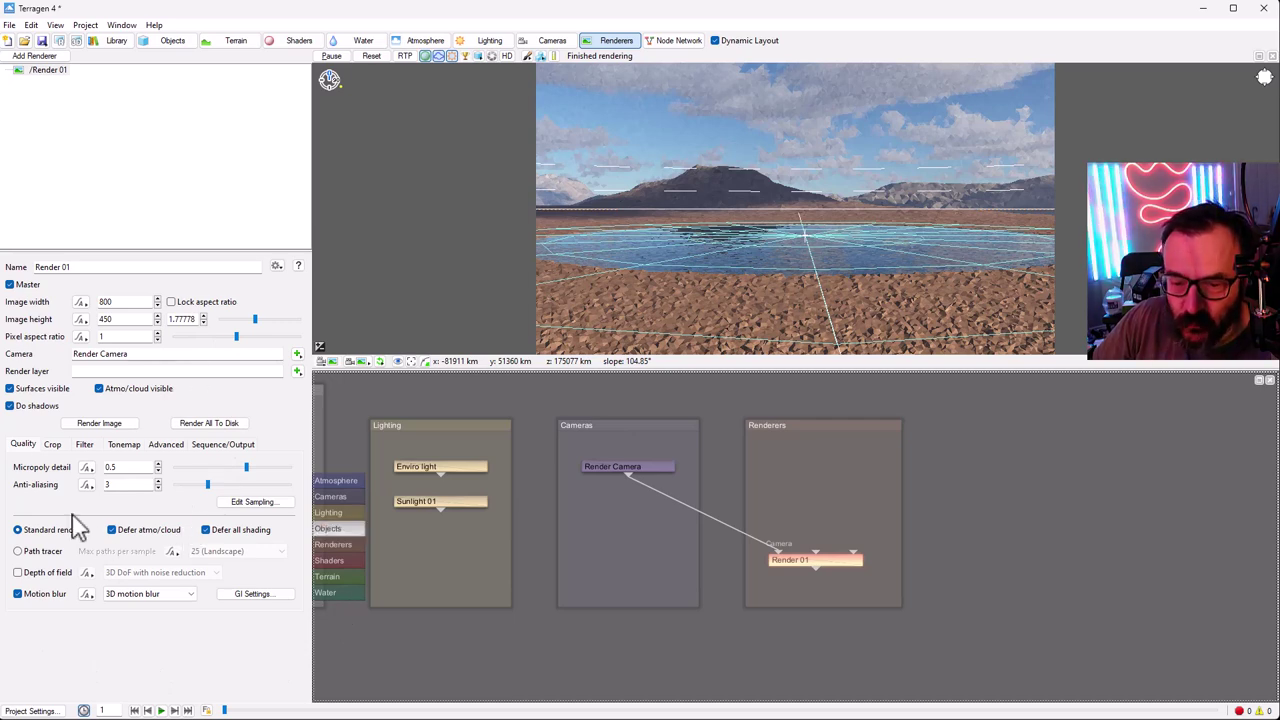
- Render the crater lake scene in the render view and close the view once the image is complete
{"action": "left_click", "coordinate": [60, 41]}
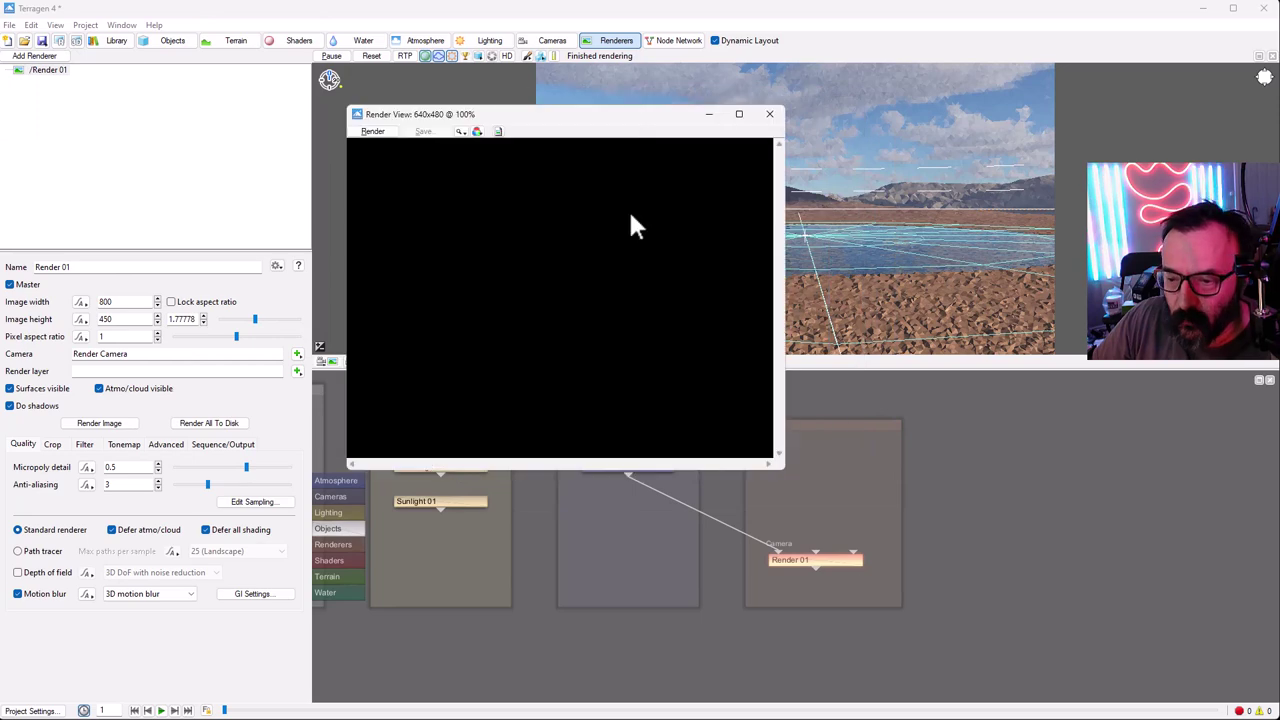
{"action": "left_click", "coordinate": [372, 132]}
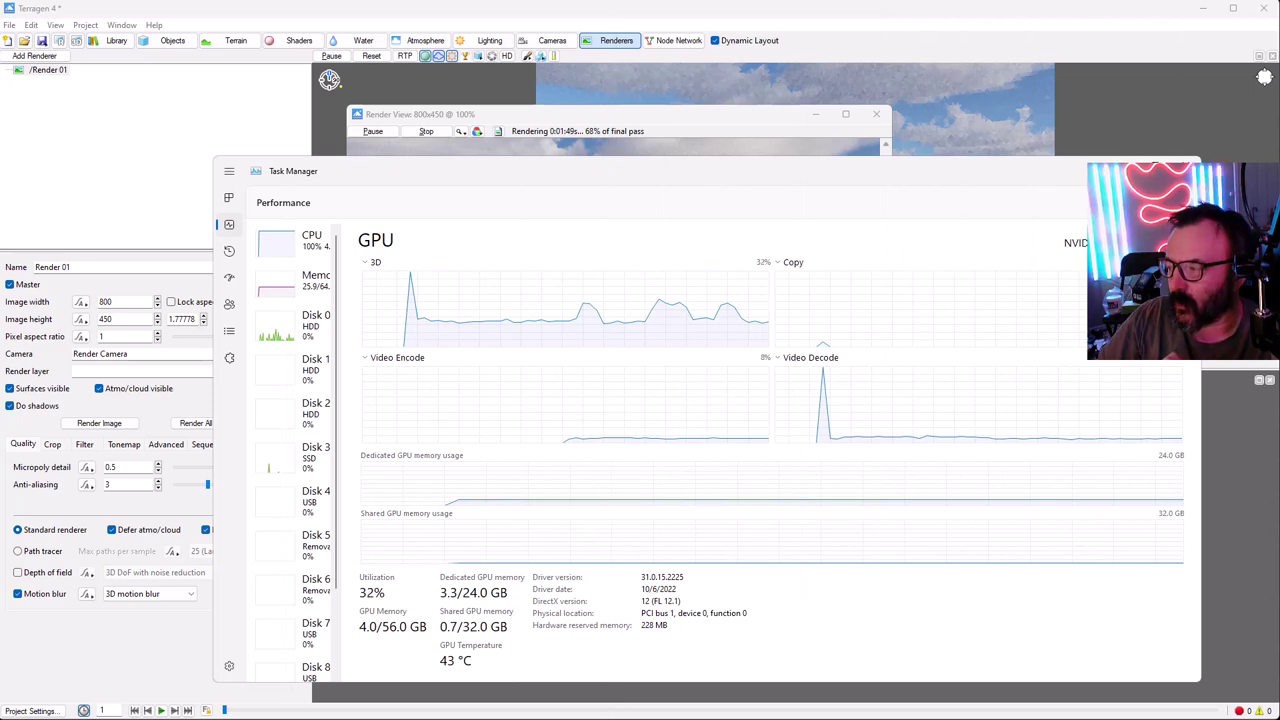
{"action": "left_click", "coordinate": [1074, 115]}
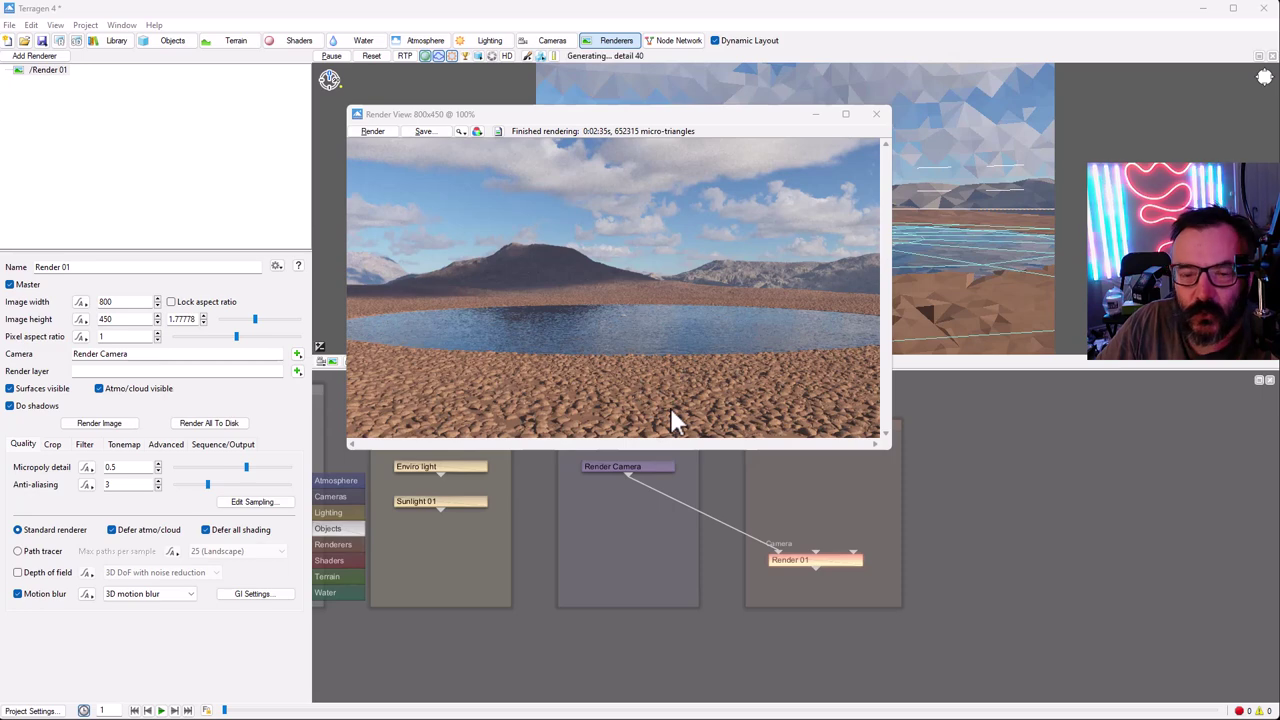
{"action": "left_click", "coordinate": [876, 116]}
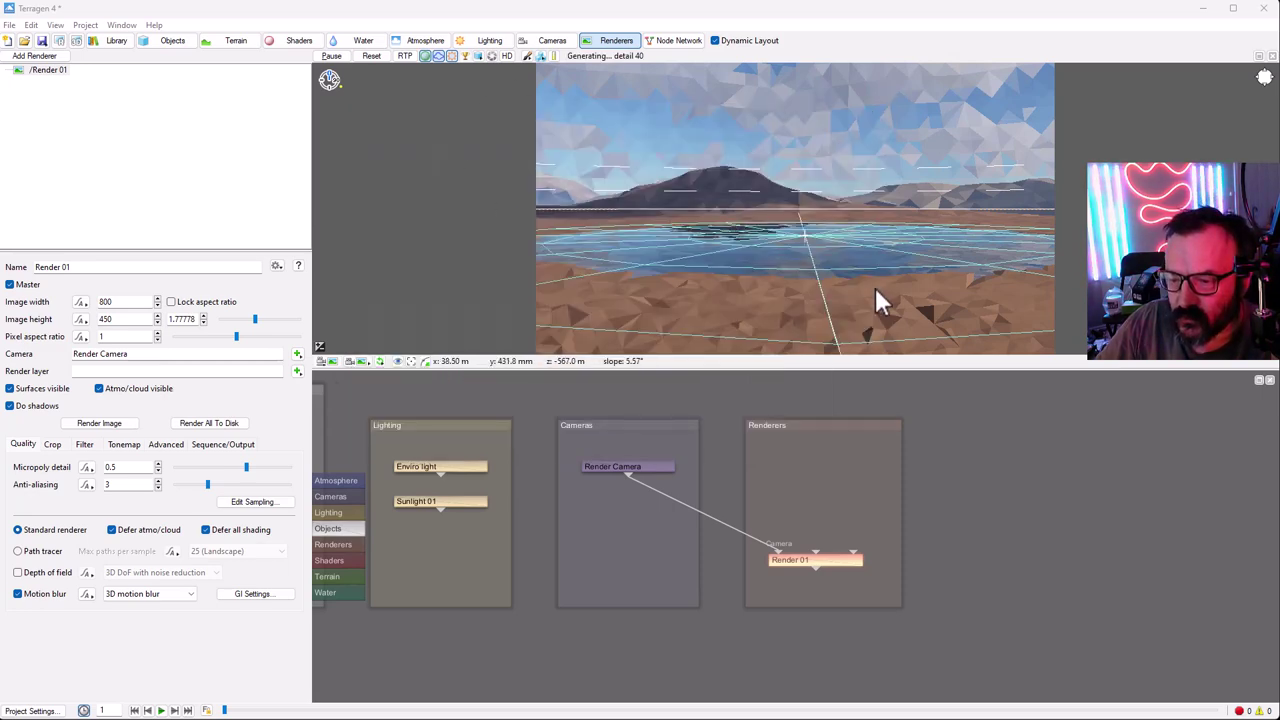
- Hide the atmosphere and clouds in the preview and look down on the crater lake from above
{"action": "right_click_drag", "start_coordinate": [882, 281], "coordinate": [878, 254]}
{"action": "right_click_drag", "start_coordinate": [876, 309], "coordinate": [863, 360]}
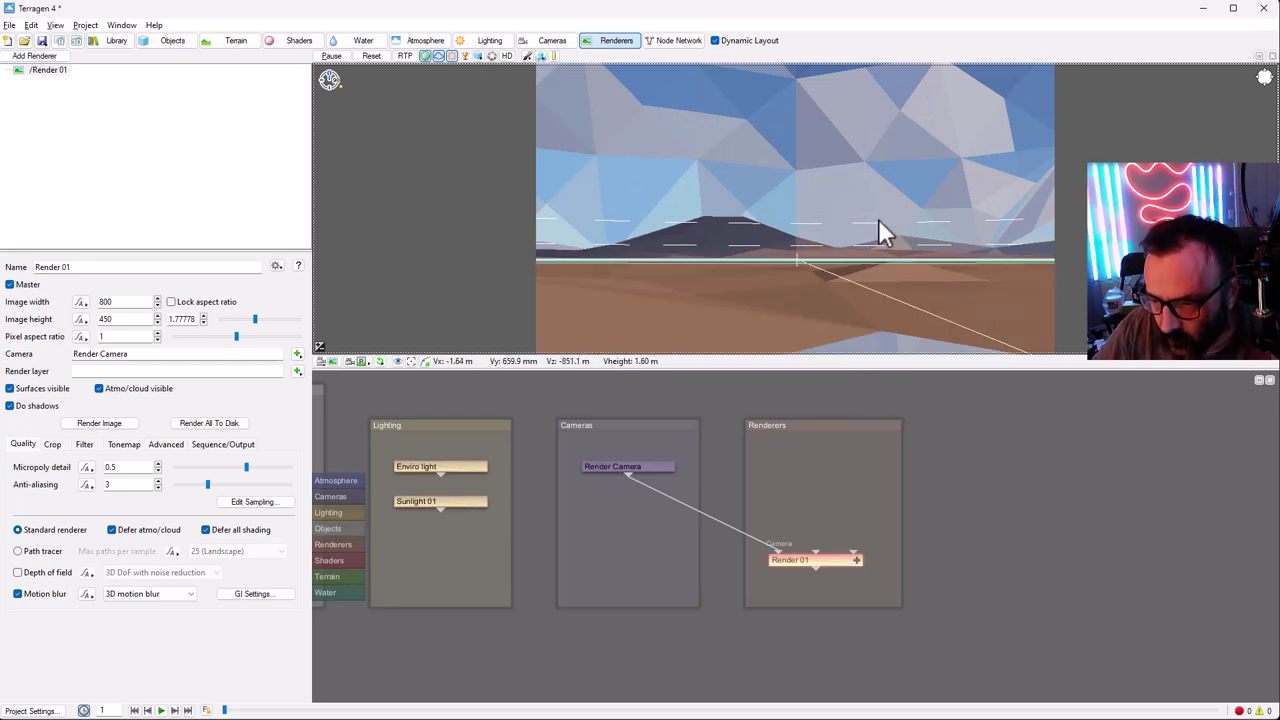
{"action": "right_click_drag", "start_coordinate": [865, 266], "coordinate": [870, 295]}
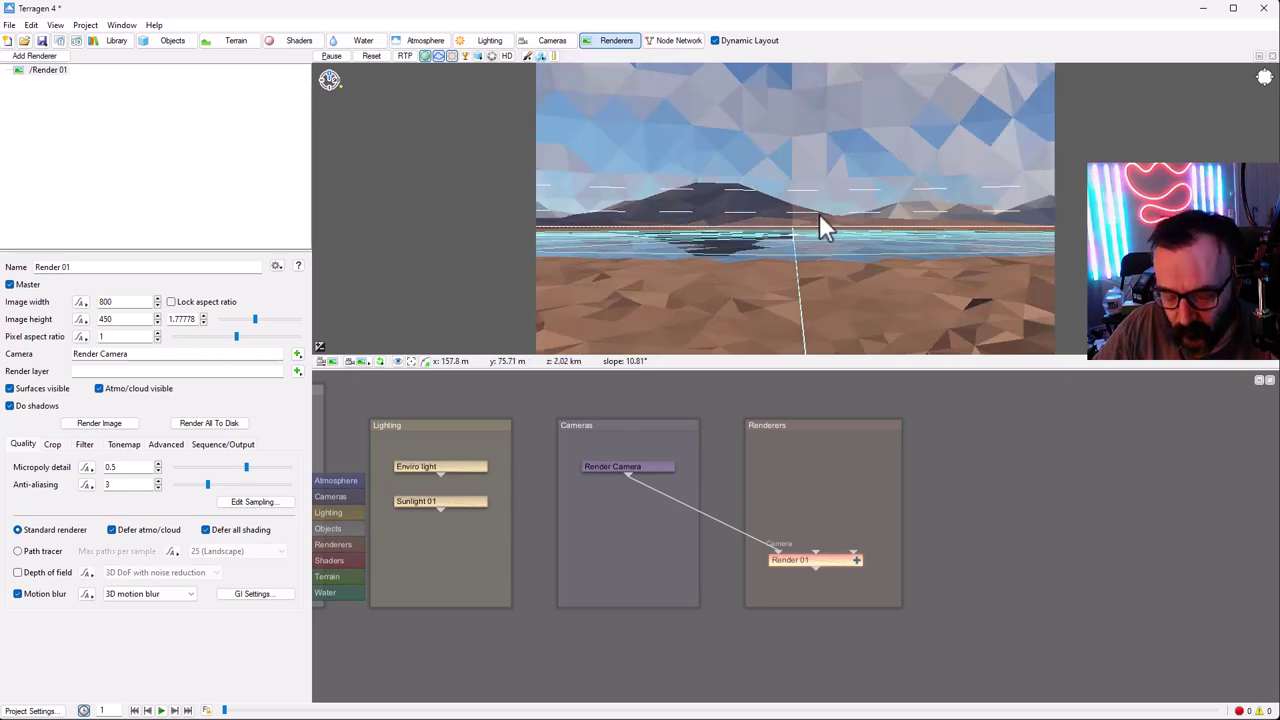
{"action": "scroll", "coordinate": [826, 294], "scroll_direction": "down", "scroll_amount": 3}
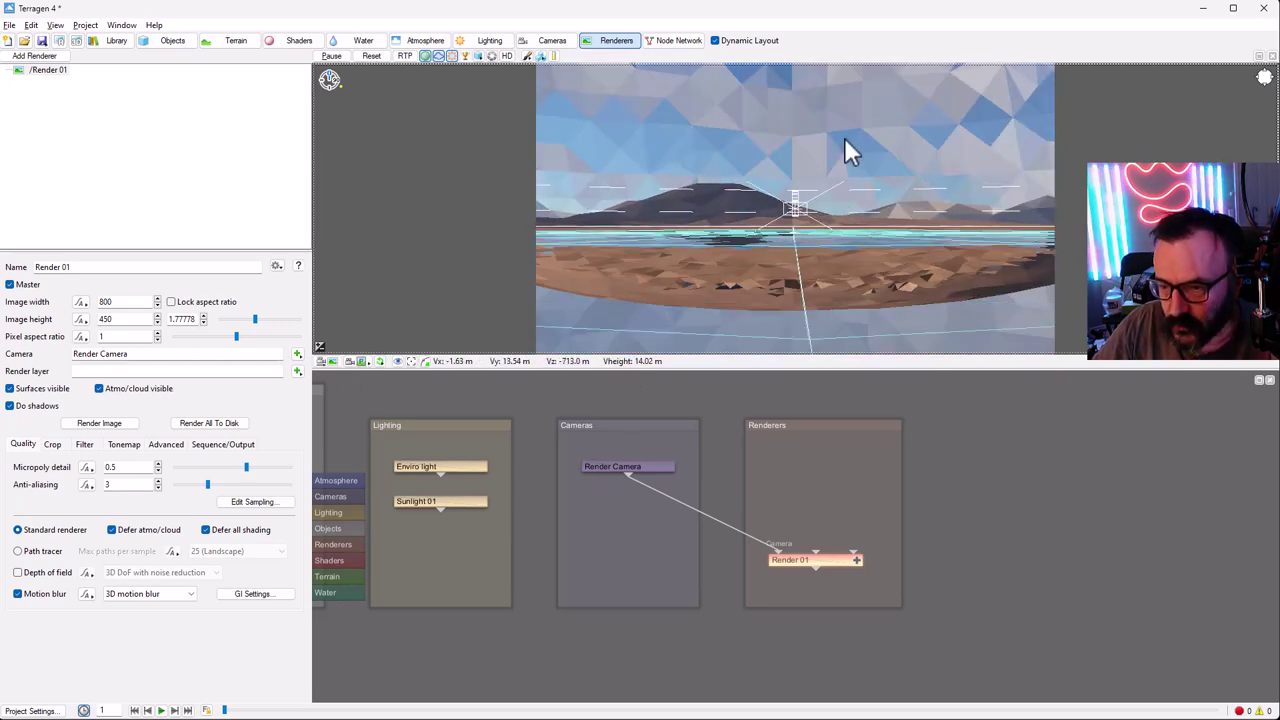
{"action": "left_click", "coordinate": [438, 56]}
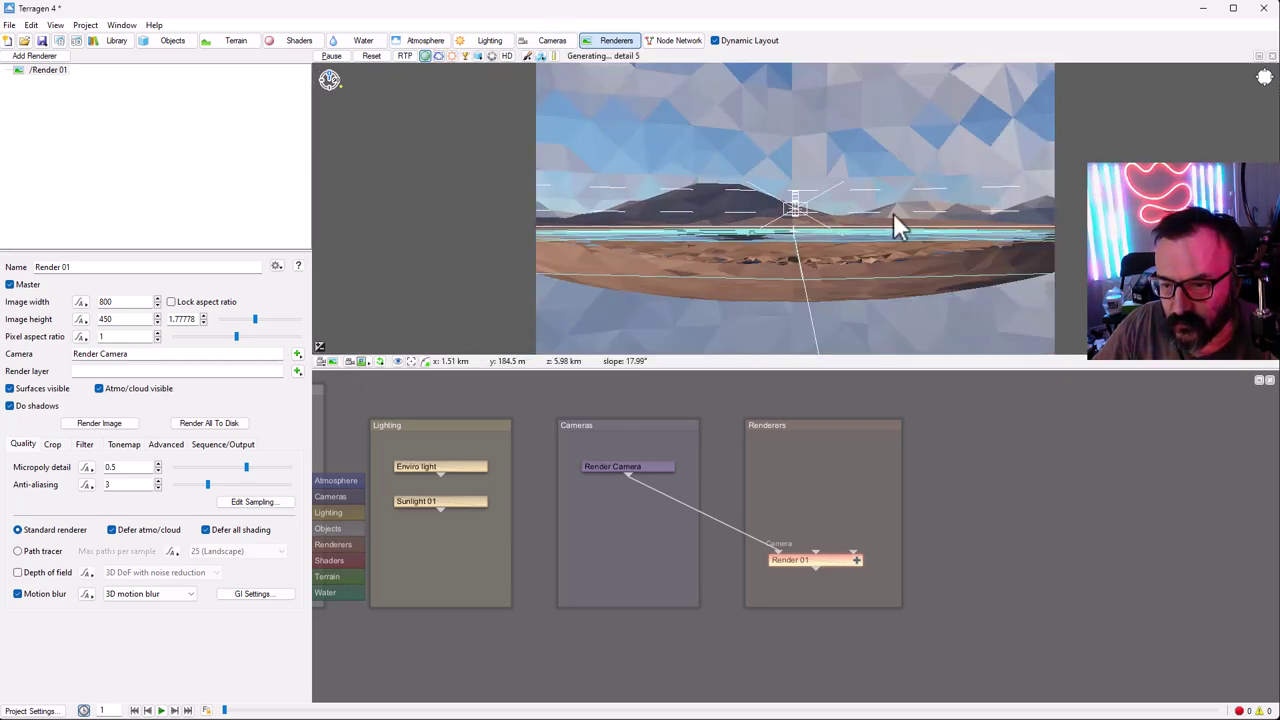
{"action": "middle_click_drag", "start_coordinate": [851, 207], "coordinate": [862, 388]}
{"action": "scroll", "coordinate": [850, 281], "scroll_direction": "down", "scroll_amount": 8}
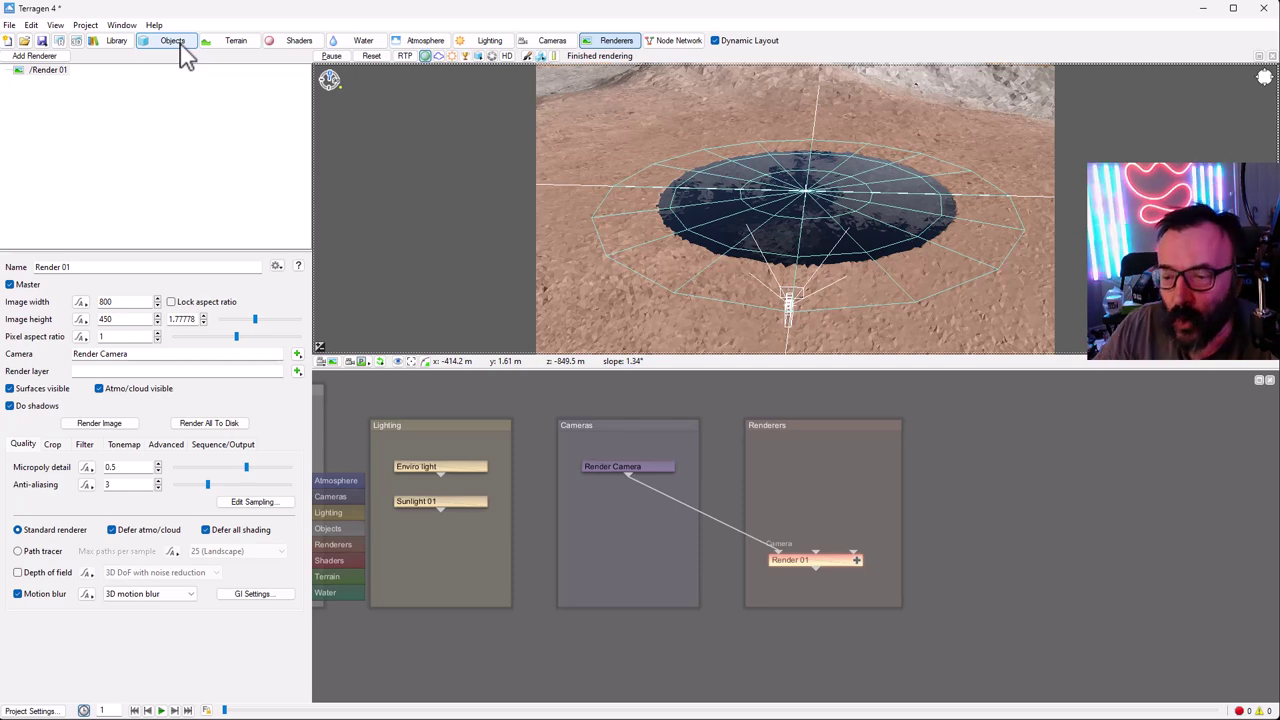
- Change the high colour of the Base colours shader to a soft light green
{"action": "left_click_drag", "start_coordinate": [705, 418], "coordinate": [945, 443]}
{"action": "left_click_drag", "start_coordinate": [656, 422], "coordinate": [794, 657]}
{"action": "left_click_drag", "start_coordinate": [521, 576], "coordinate": [519, 572]}
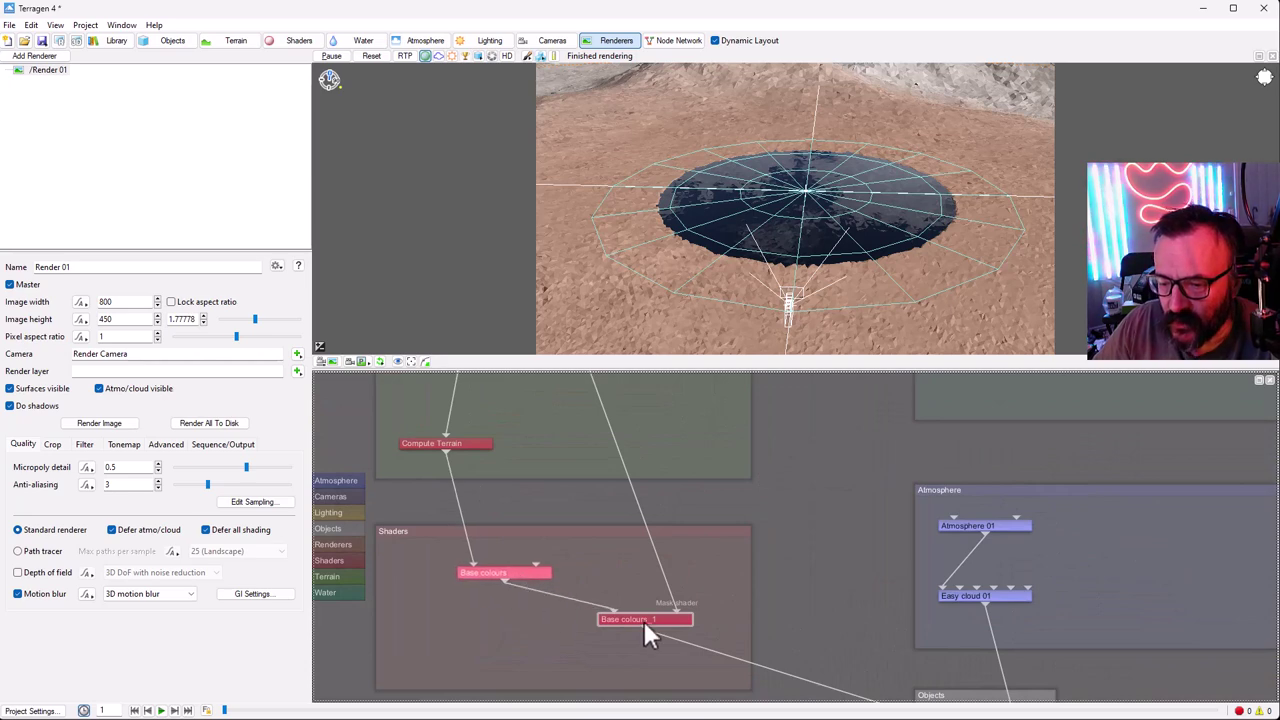
{"action": "double_click", "coordinate": [497, 576]}
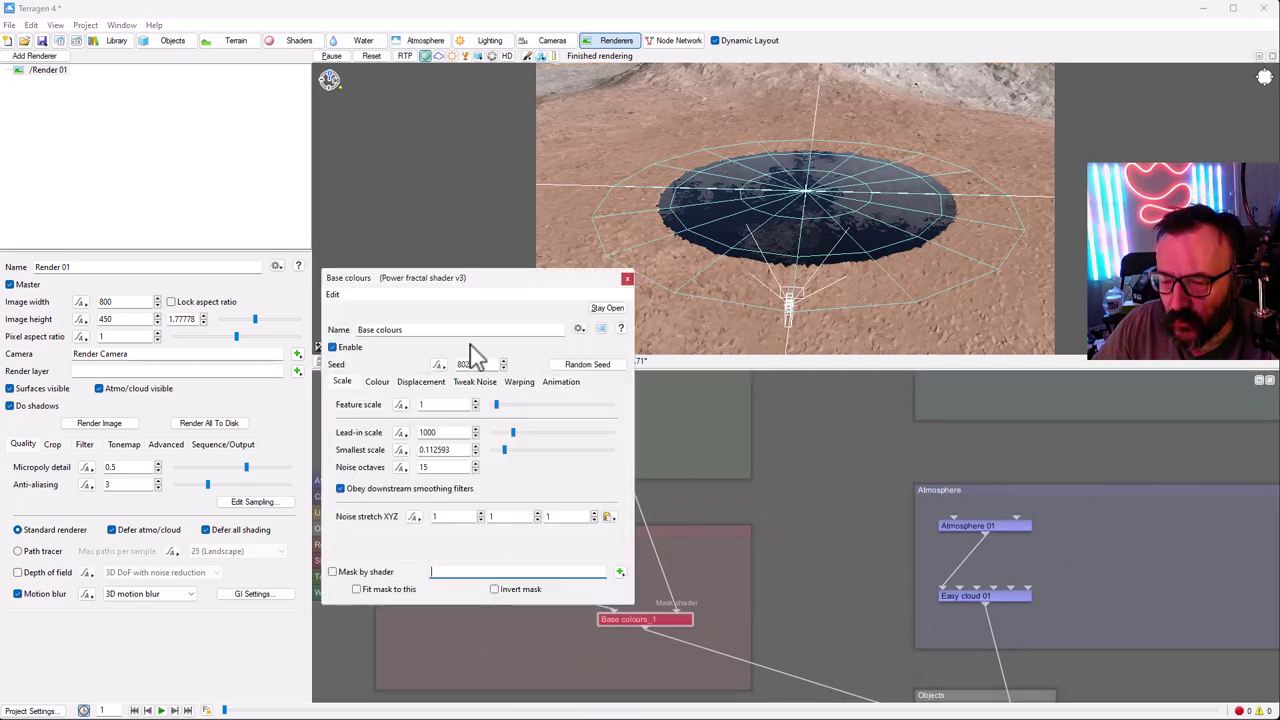
{"action": "left_click", "coordinate": [375, 382]}
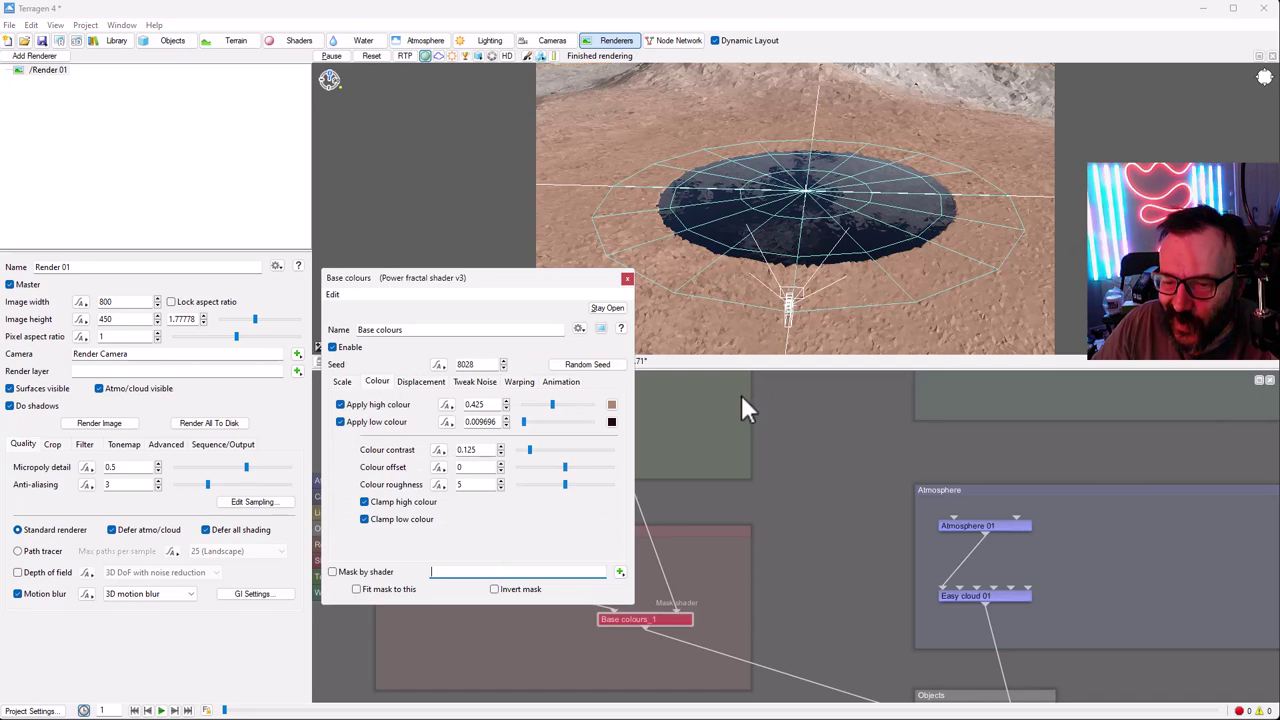
{"action": "left_click", "coordinate": [611, 405]}
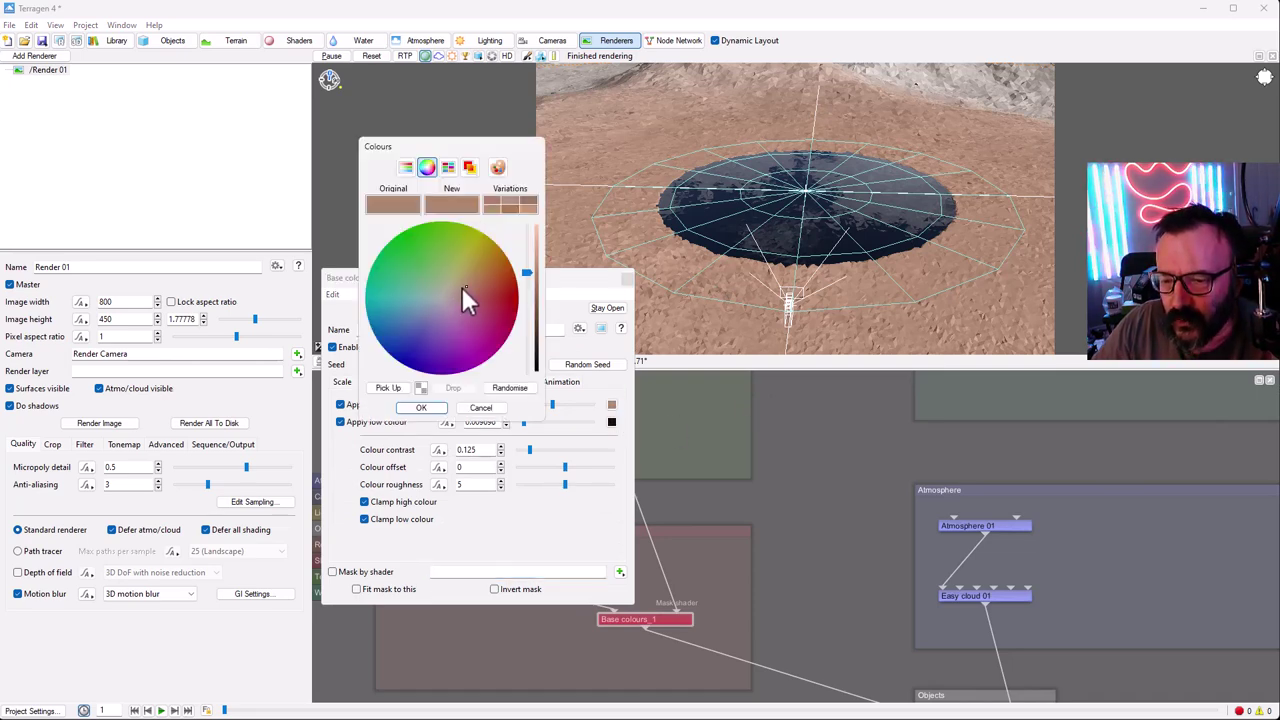
{"action": "left_click", "coordinate": [437, 279]}
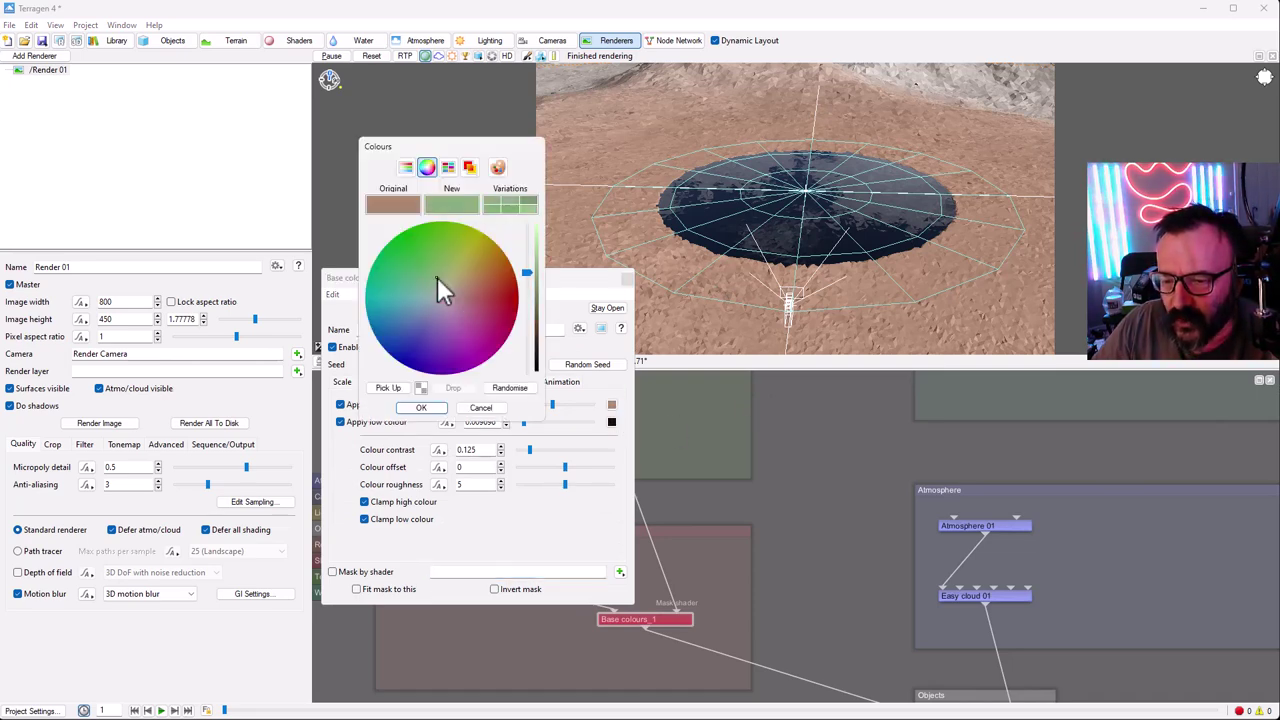
{"action": "left_click", "coordinate": [421, 408]}
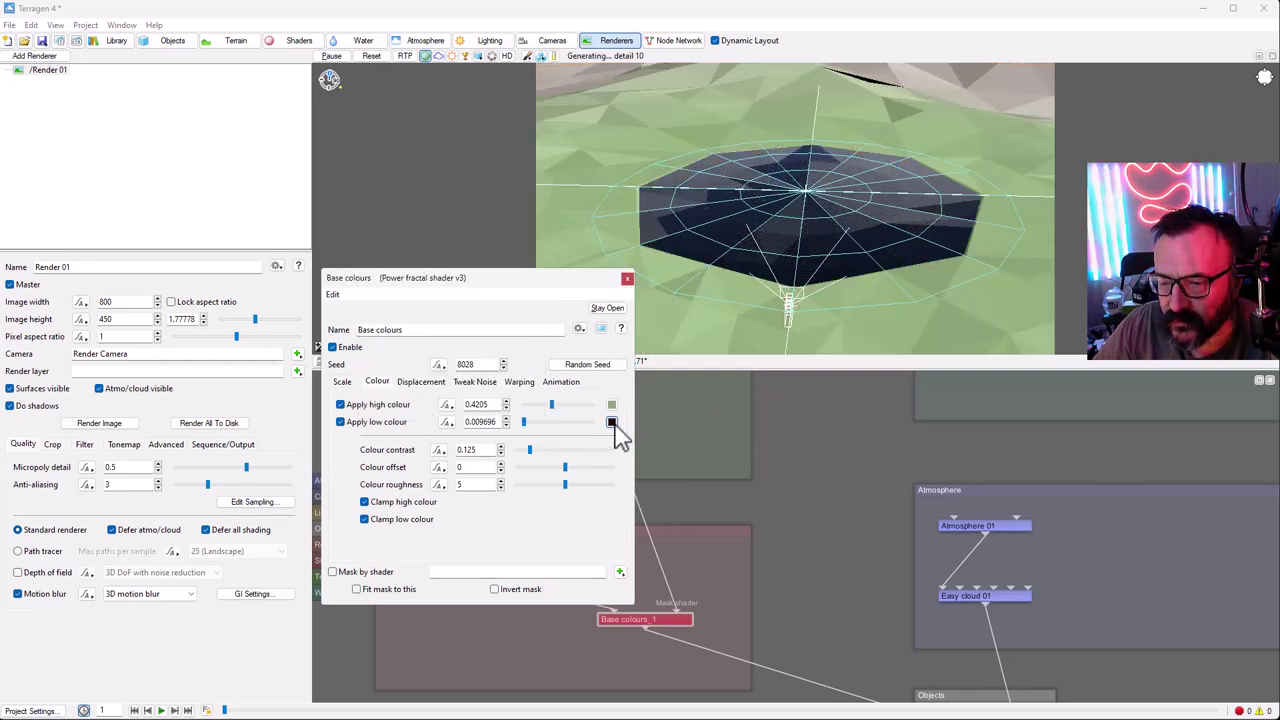
- Change the low colour of the Base colours shader to a slightly brighter dark green and close its settings
{"action": "left_click", "coordinate": [612, 423]}
{"action": "left_click", "coordinate": [410, 274]}
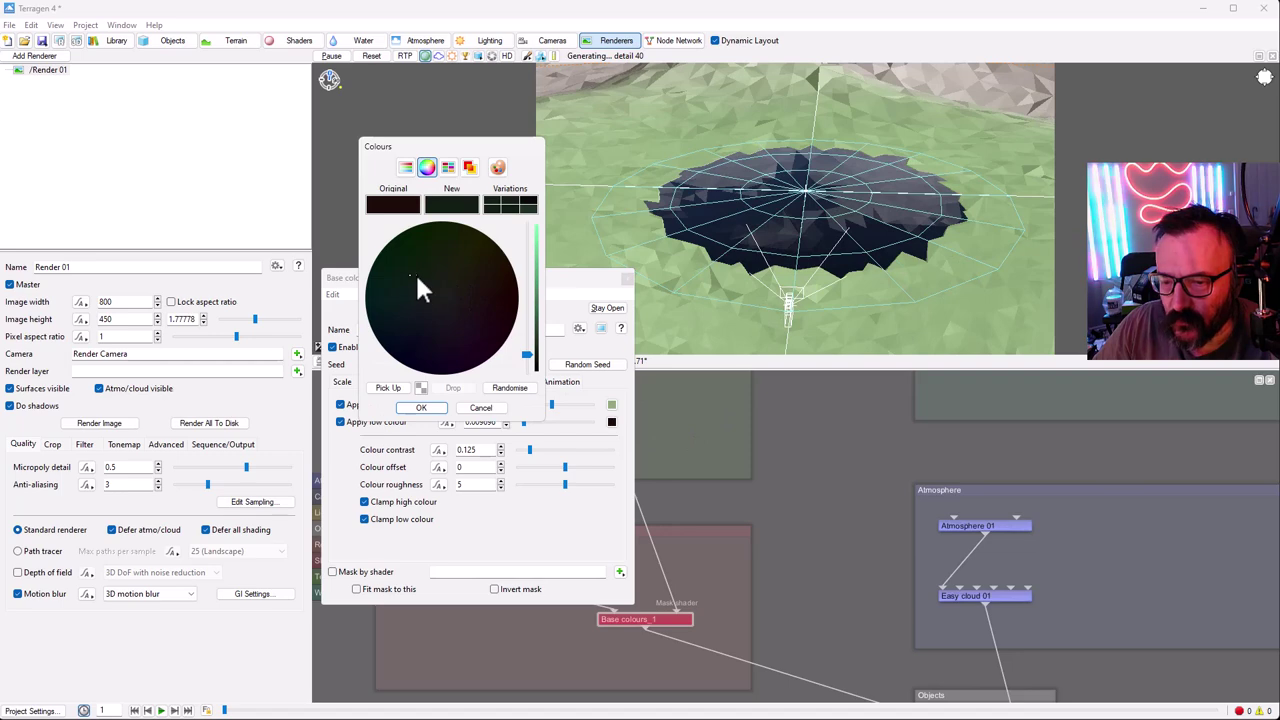
{"action": "left_click_drag", "start_coordinate": [527, 354], "coordinate": [538, 340]}
{"action": "left_click", "coordinate": [426, 272]}
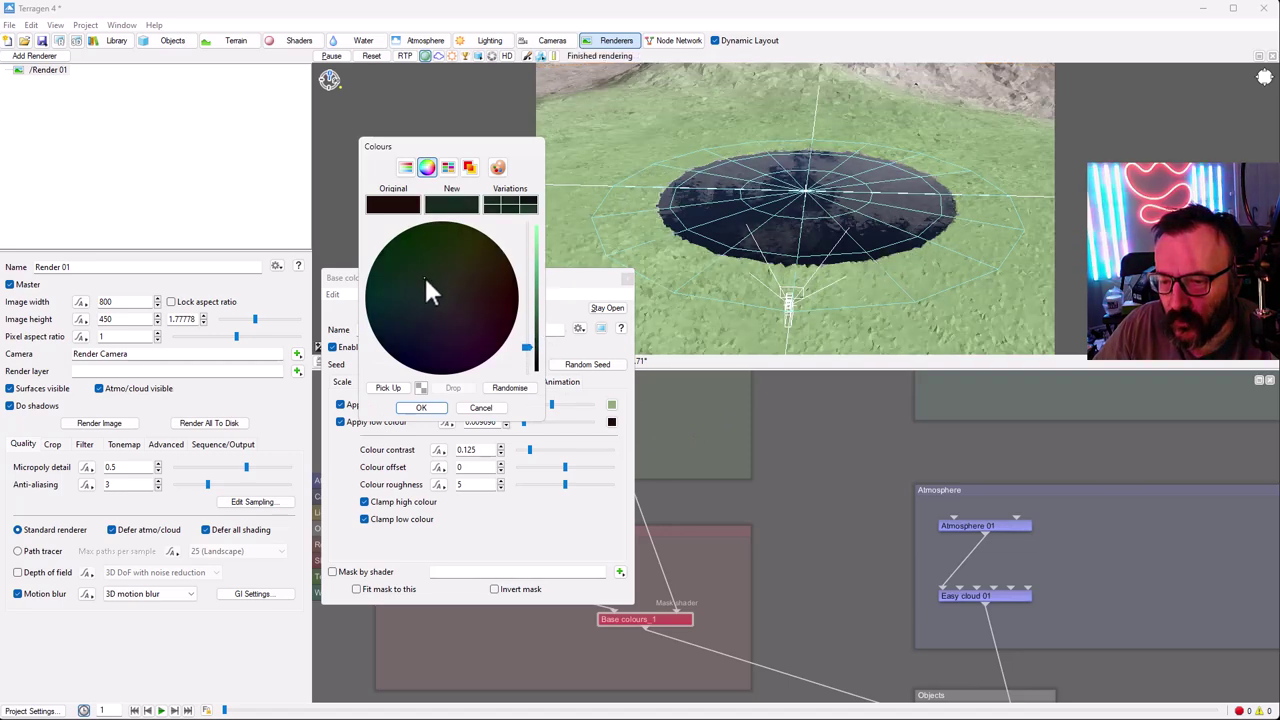
{"action": "left_click", "coordinate": [418, 408]}
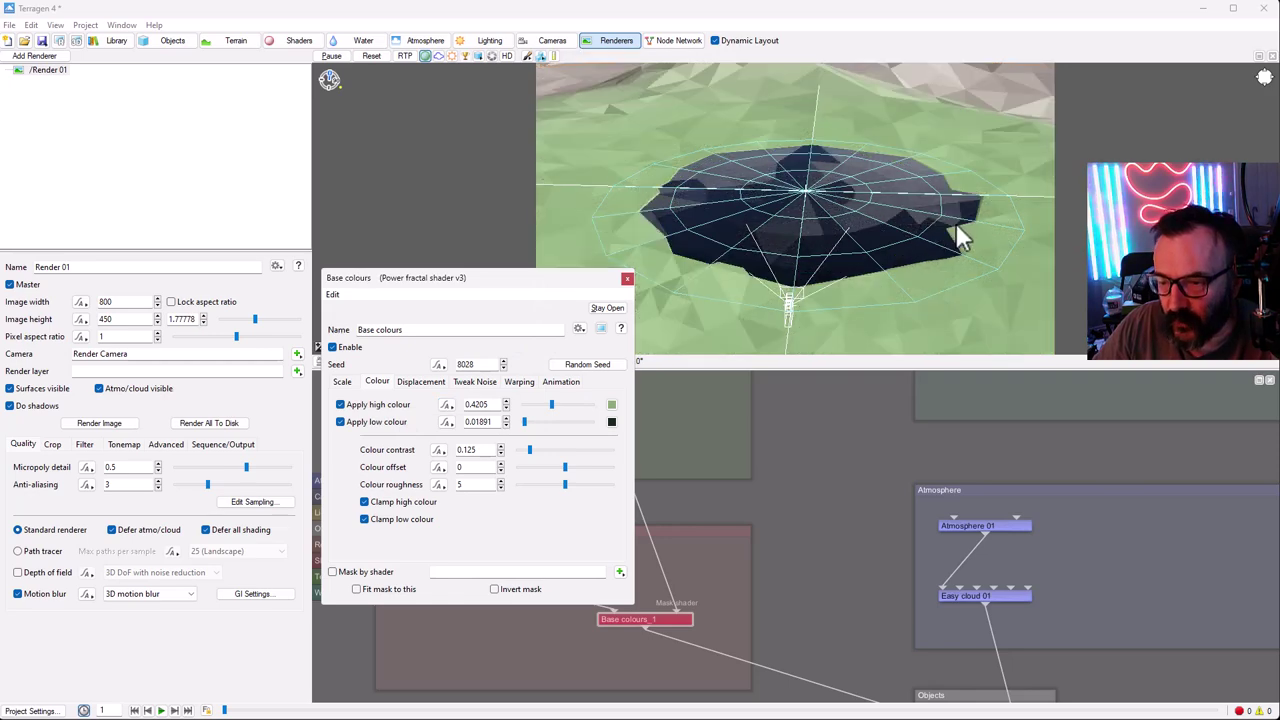
{"action": "left_click", "coordinate": [627, 279]}
- Set the stone scale to 0.5 and the stone density to 0.5 in Fake stones shader 01
{"action": "middle_click_drag", "start_coordinate": [739, 385], "coordinate": [806, 571]}
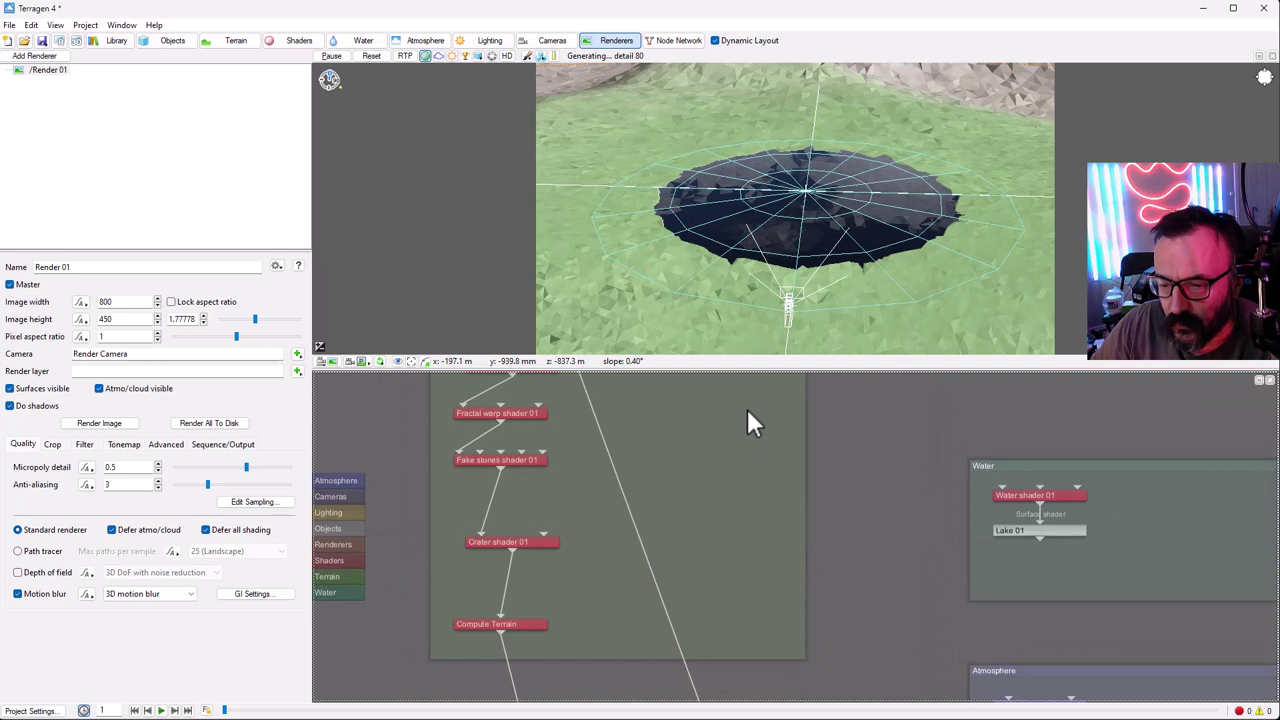
{"action": "left_click", "coordinate": [518, 458]}
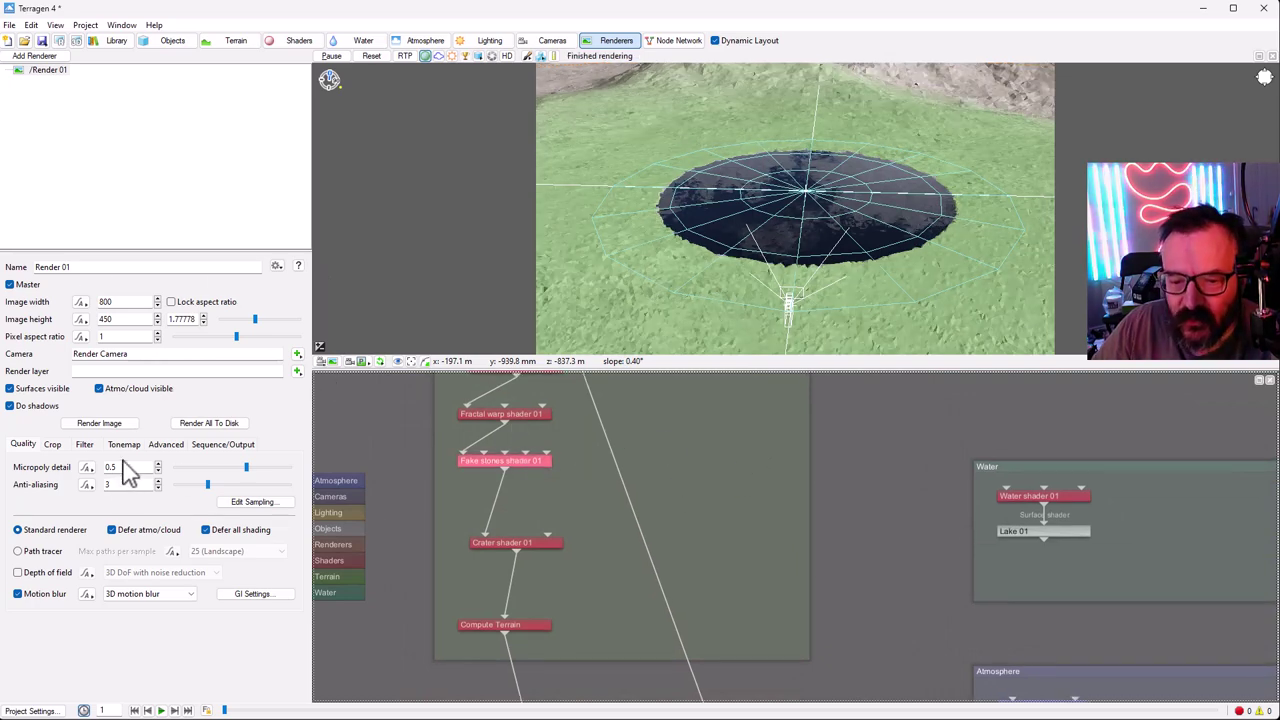
{"action": "double_click", "coordinate": [504, 459]}
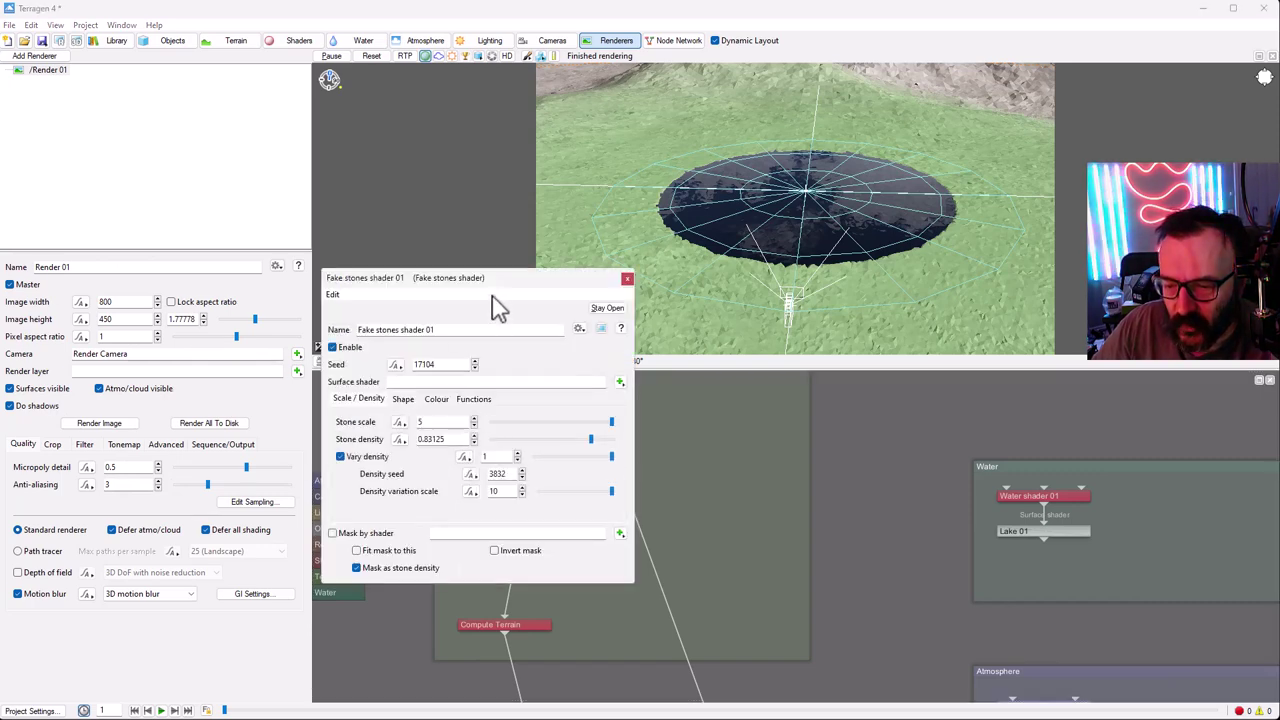
{"action": "left_click_drag", "start_coordinate": [508, 280], "coordinate": [302, 204]}
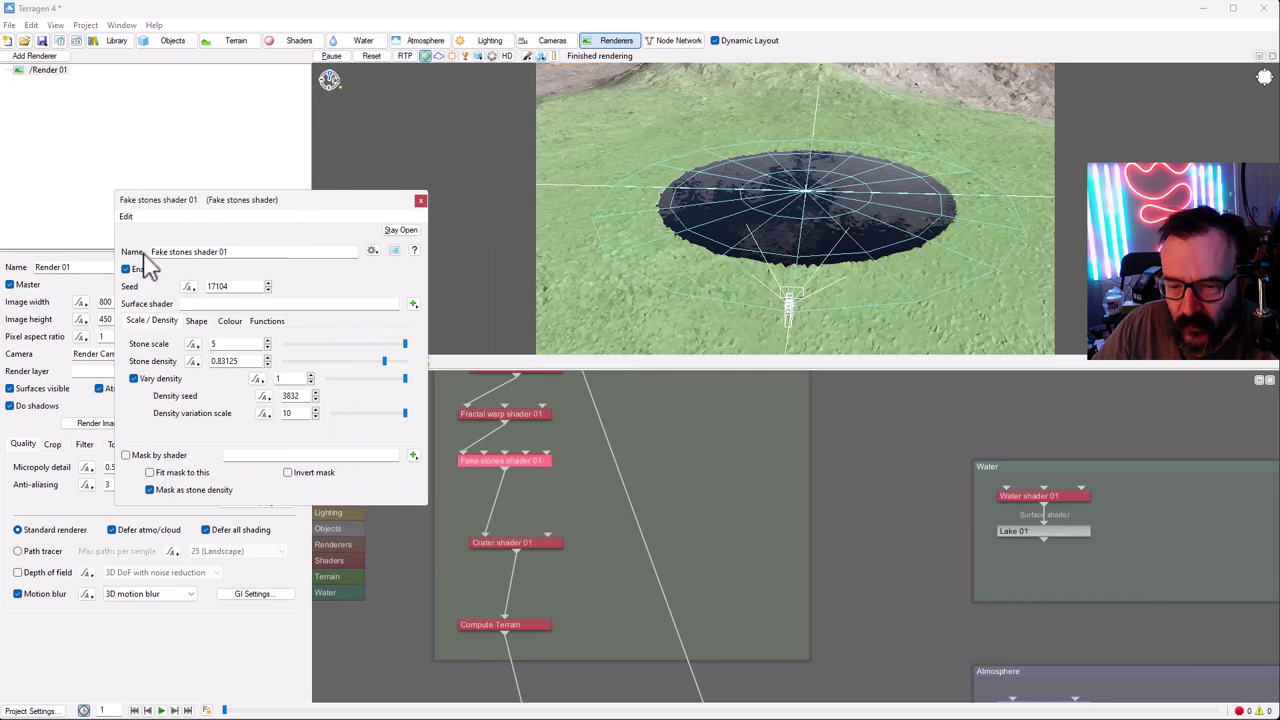
{"action": "double_click", "coordinate": [235, 343]}
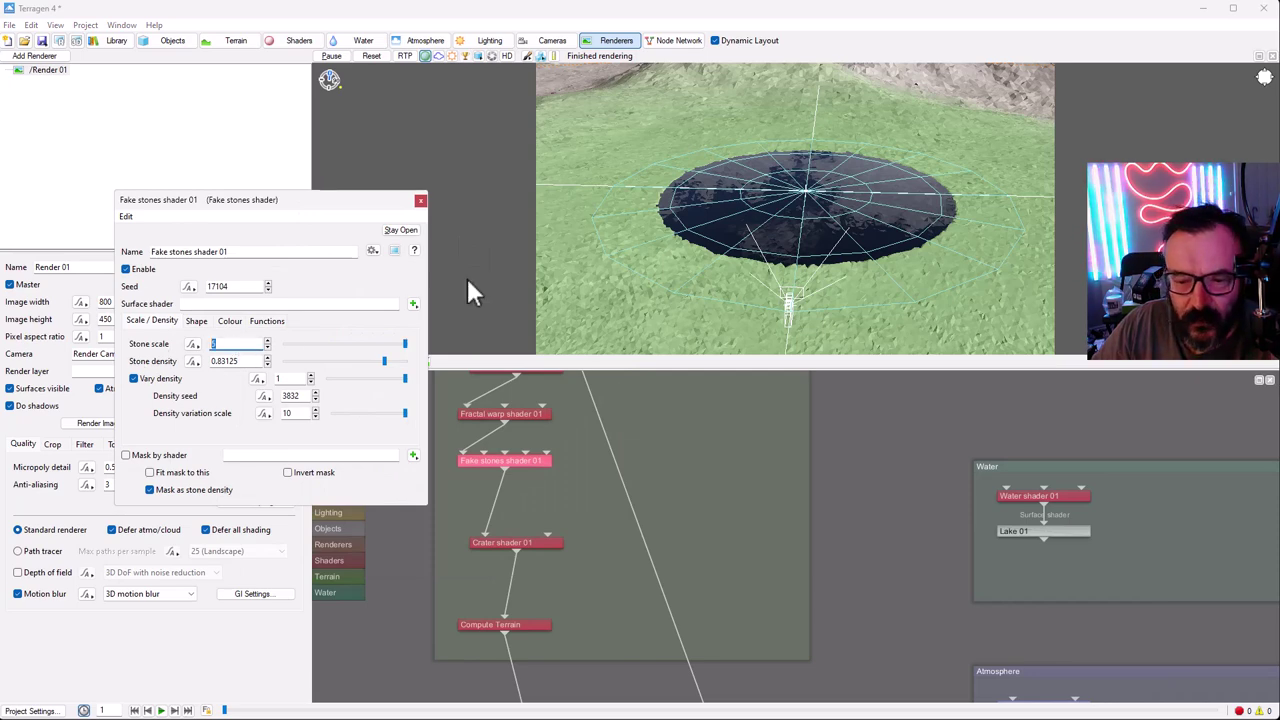
{"action": "type", "text": "0.5"}
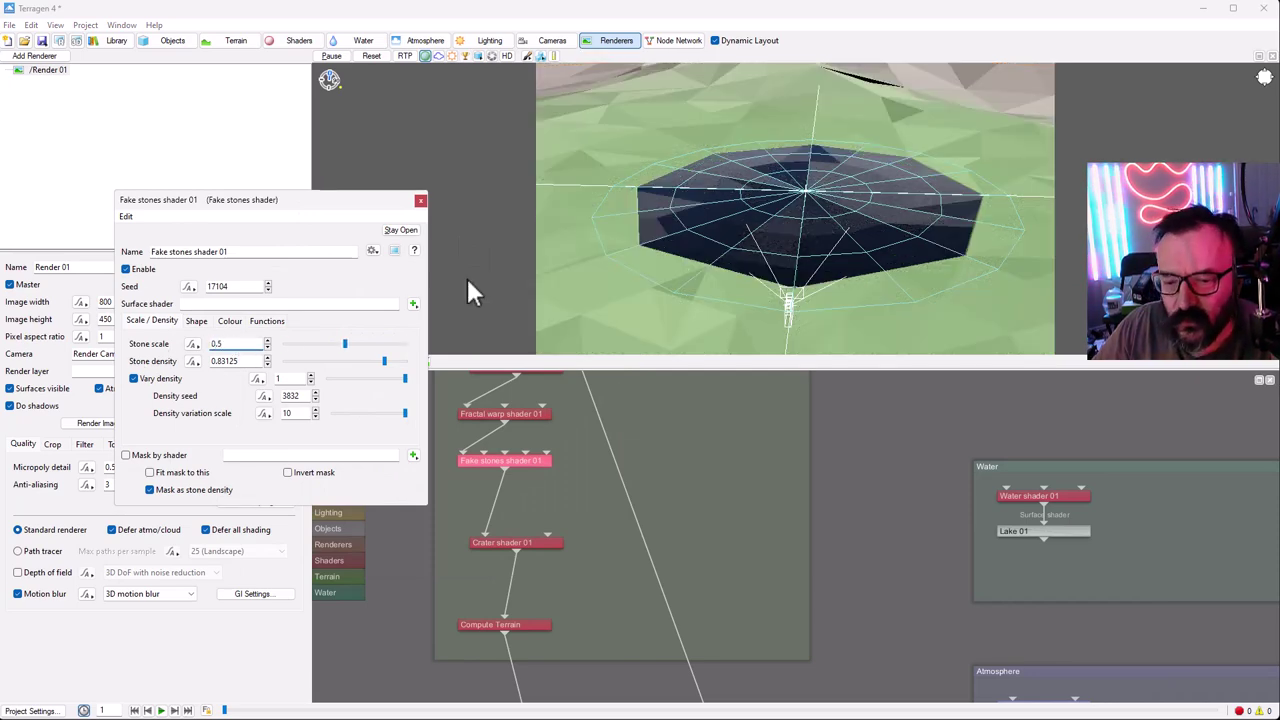
{"action": "double_click", "coordinate": [250, 361]}
{"action": "type", "text": "0.5"}
{"action": "key", "text": "Return"}
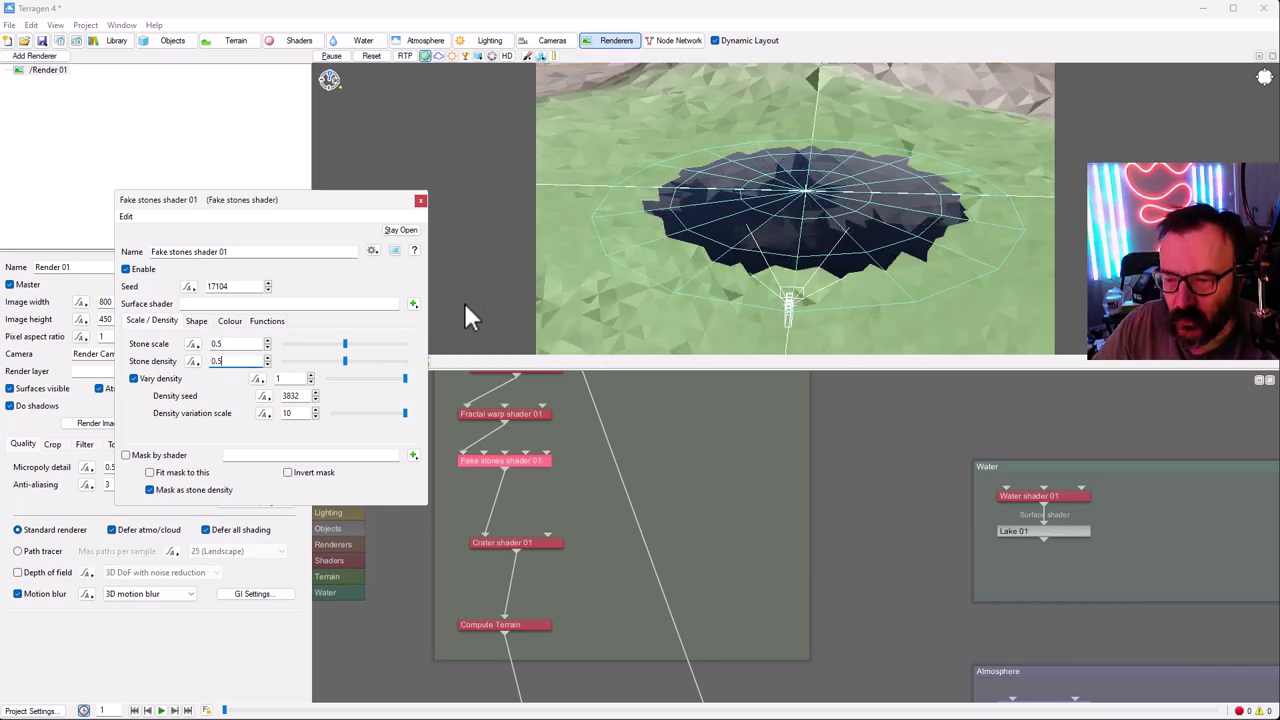
- Change the diffuse colour of Fake stones shader 01 to a neutral light grey and close its settings
{"action": "left_click", "coordinate": [228, 321]}
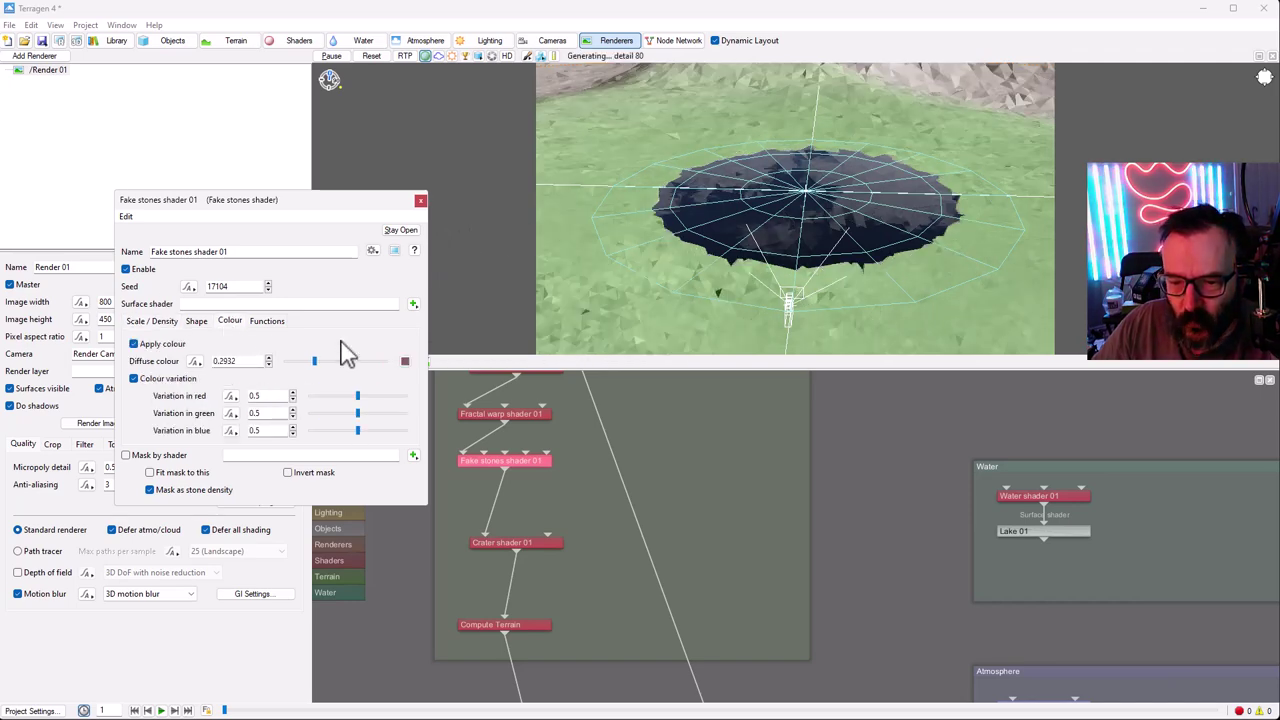
{"action": "left_click", "coordinate": [405, 362]}
{"action": "mouse_move", "coordinate": [461, 299]}
{"action": "left_mouse_down"}
{"action": "mouse_move", "coordinate": [447, 290]}
{"action": "mouse_move", "coordinate": [528, 282]}
{"action": "left_mouse_up"}
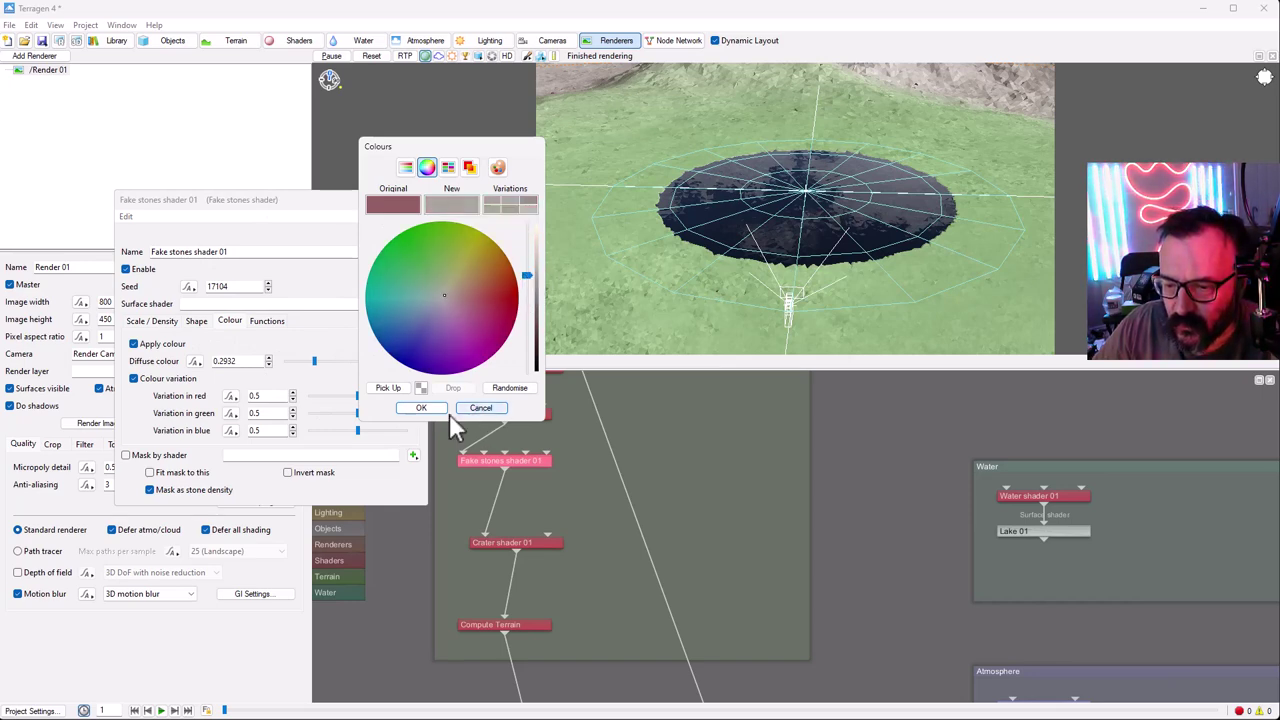
{"action": "left_click", "coordinate": [421, 408]}
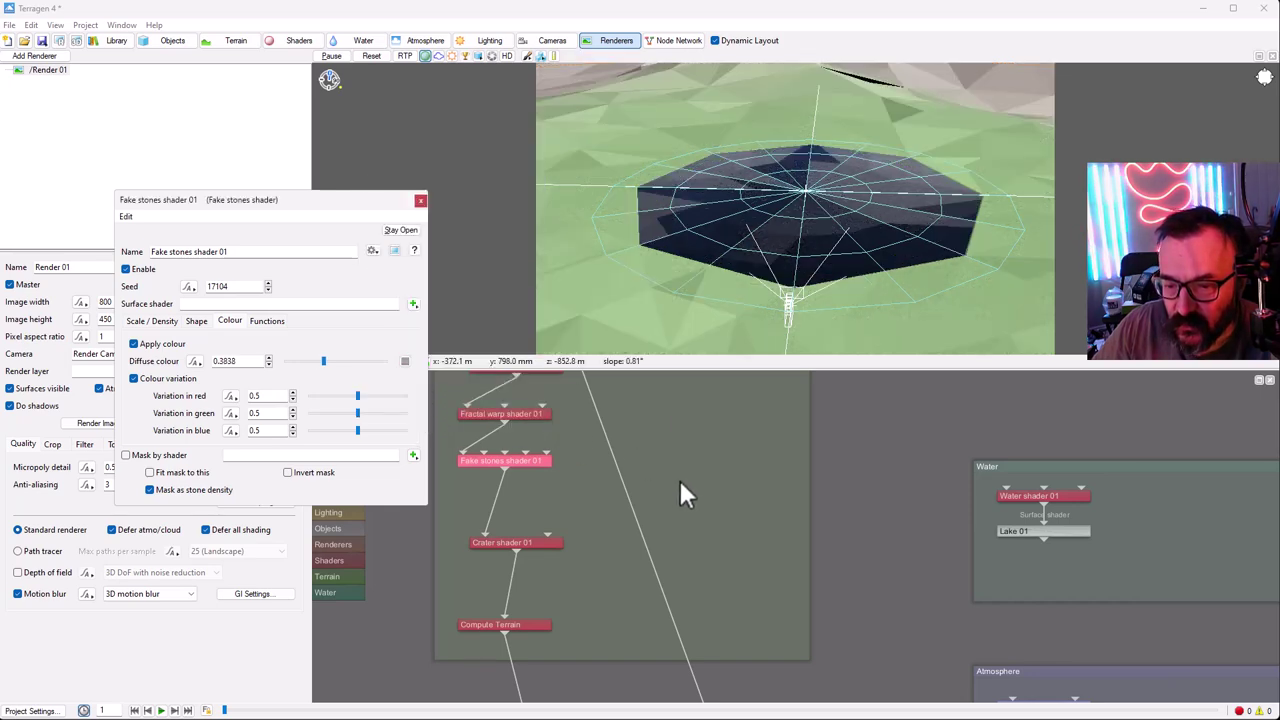
{"action": "scroll", "coordinate": [681, 471], "scroll_direction": "down", "scroll_amount": 2}
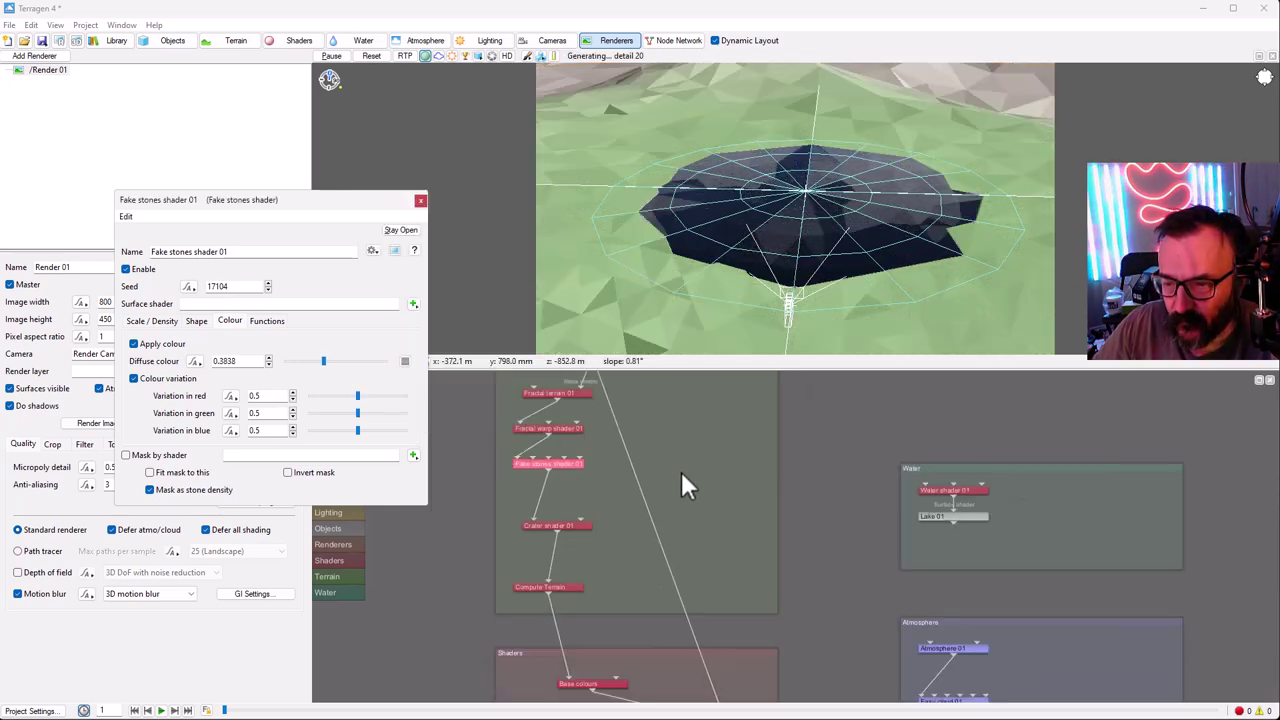
{"action": "left_click", "coordinate": [420, 201]}
{"action": "middle_click_drag", "start_coordinate": [726, 494], "coordinate": [685, 455]}
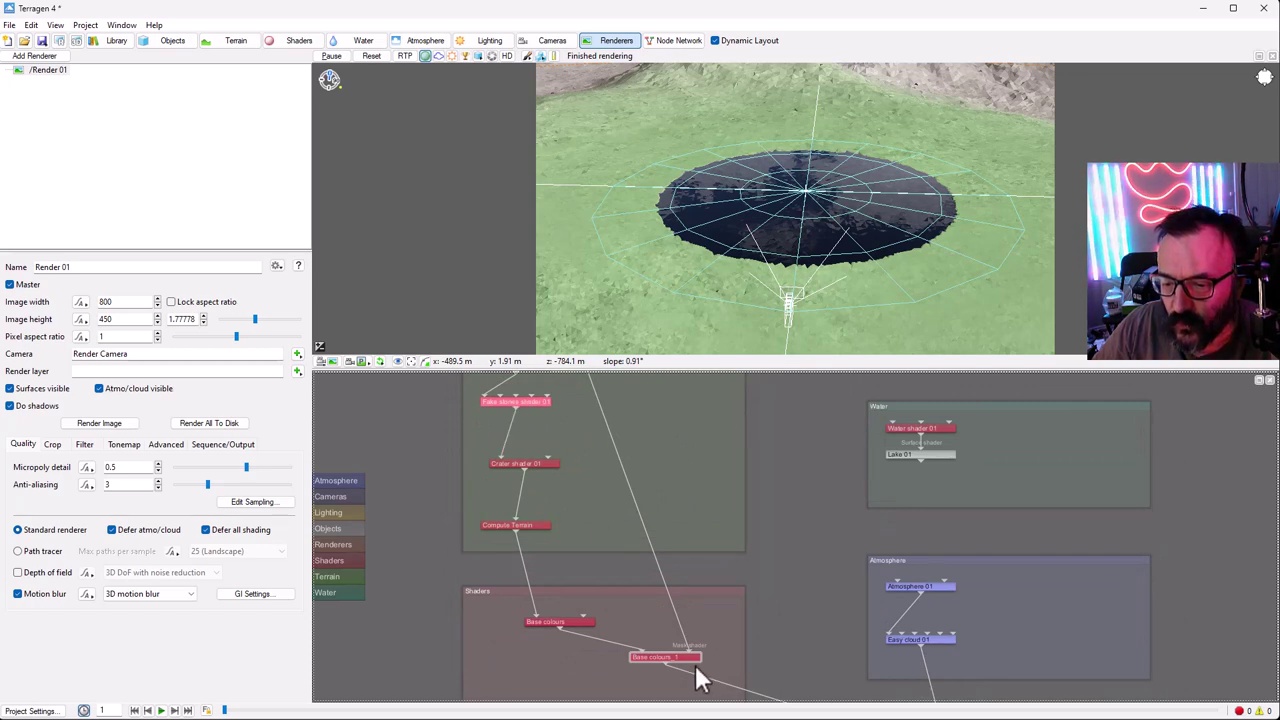
- Mask the Base colours shader with Fake stones shader 01, invert the mask and close its settings
{"action": "left_click_drag", "start_coordinate": [515, 407], "coordinate": [585, 610]}
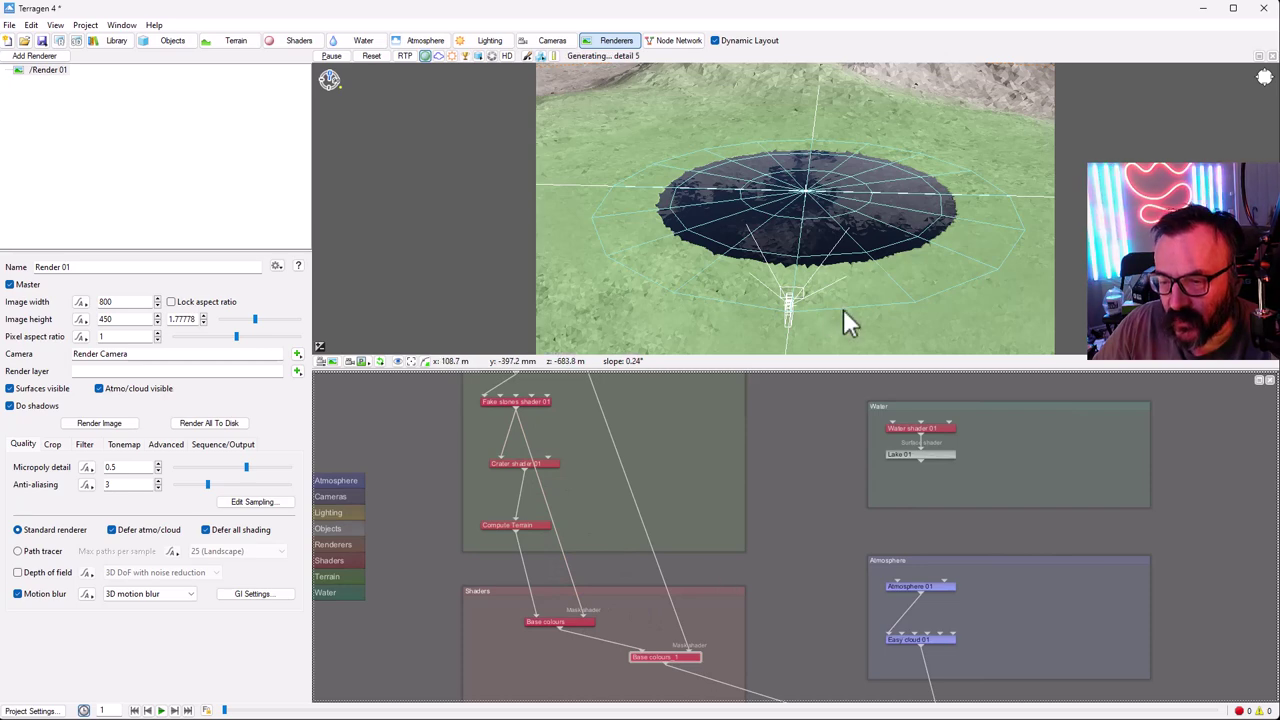
{"action": "double_click", "coordinate": [567, 622]}
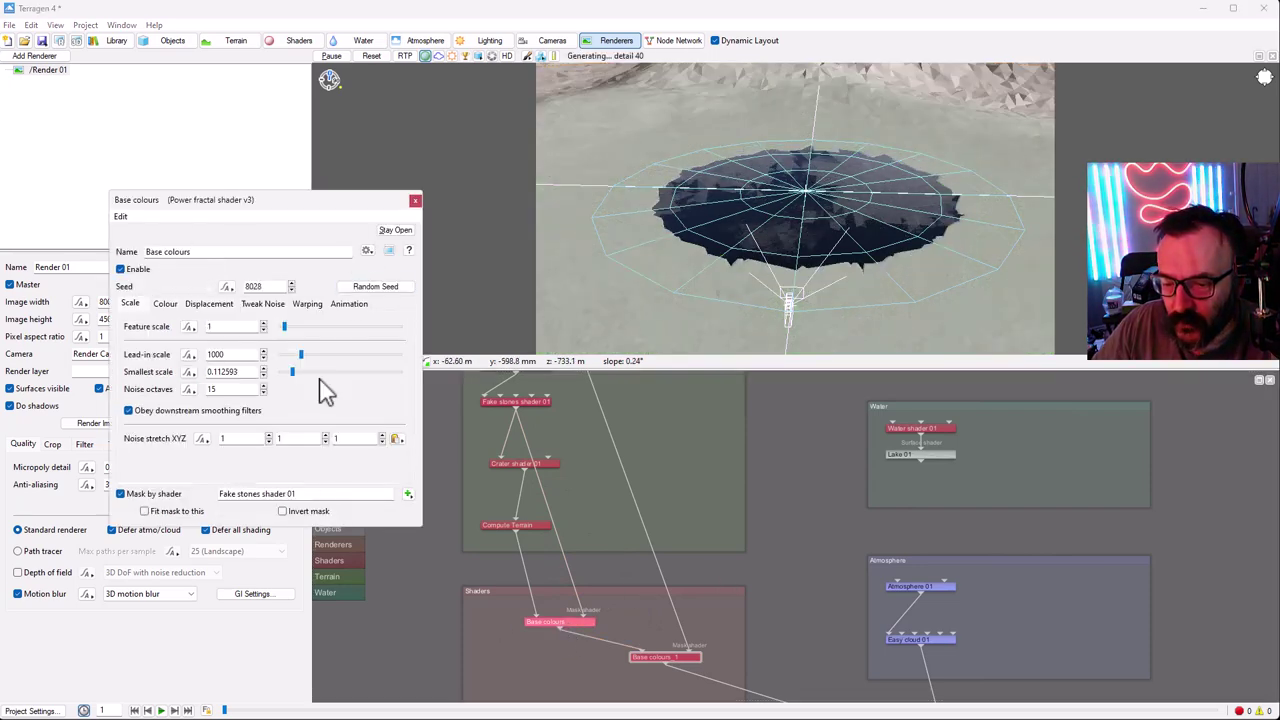
{"action": "left_click", "coordinate": [283, 511]}
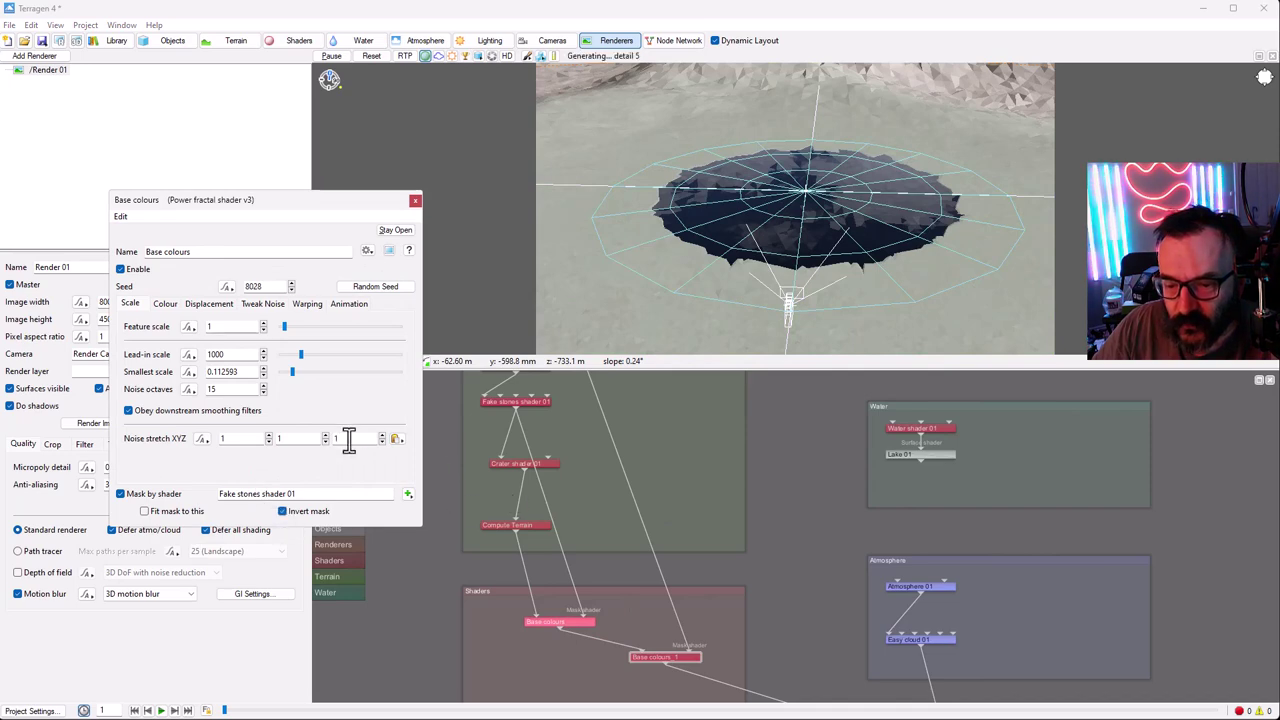
{"action": "left_click", "coordinate": [415, 201]}
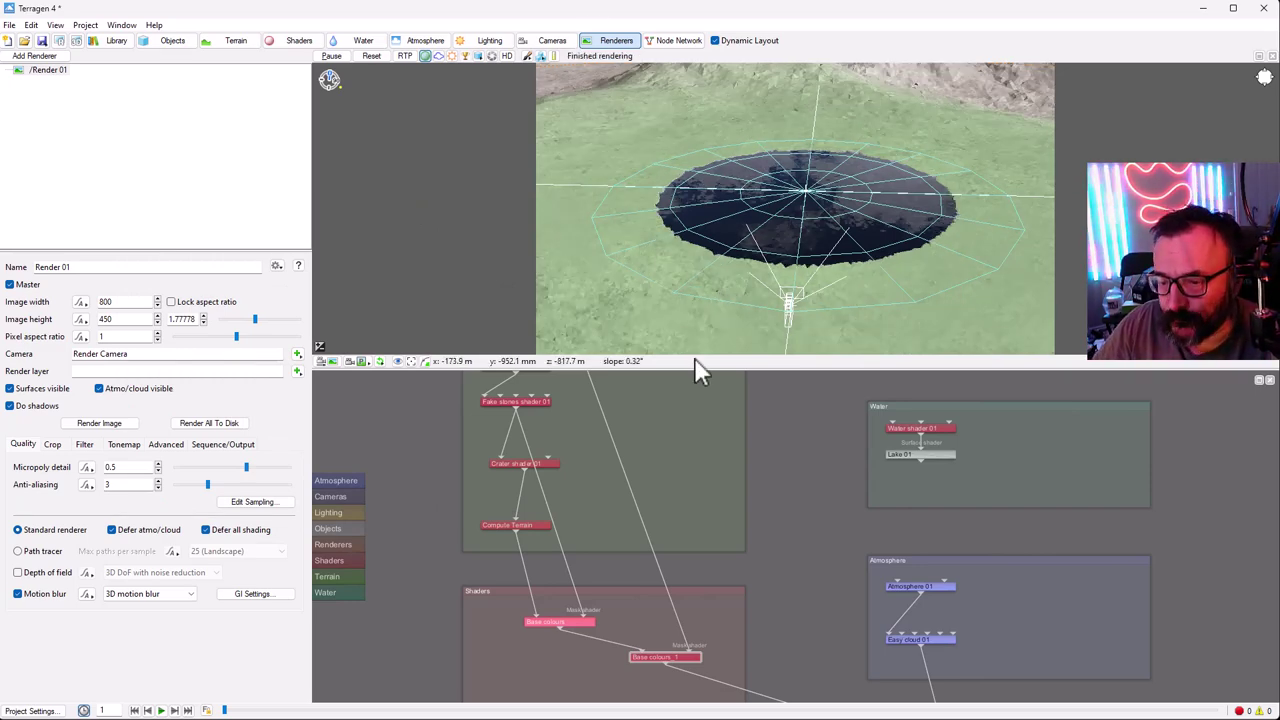
{"action": "middle_click_drag", "start_coordinate": [660, 419], "coordinate": [672, 470]}
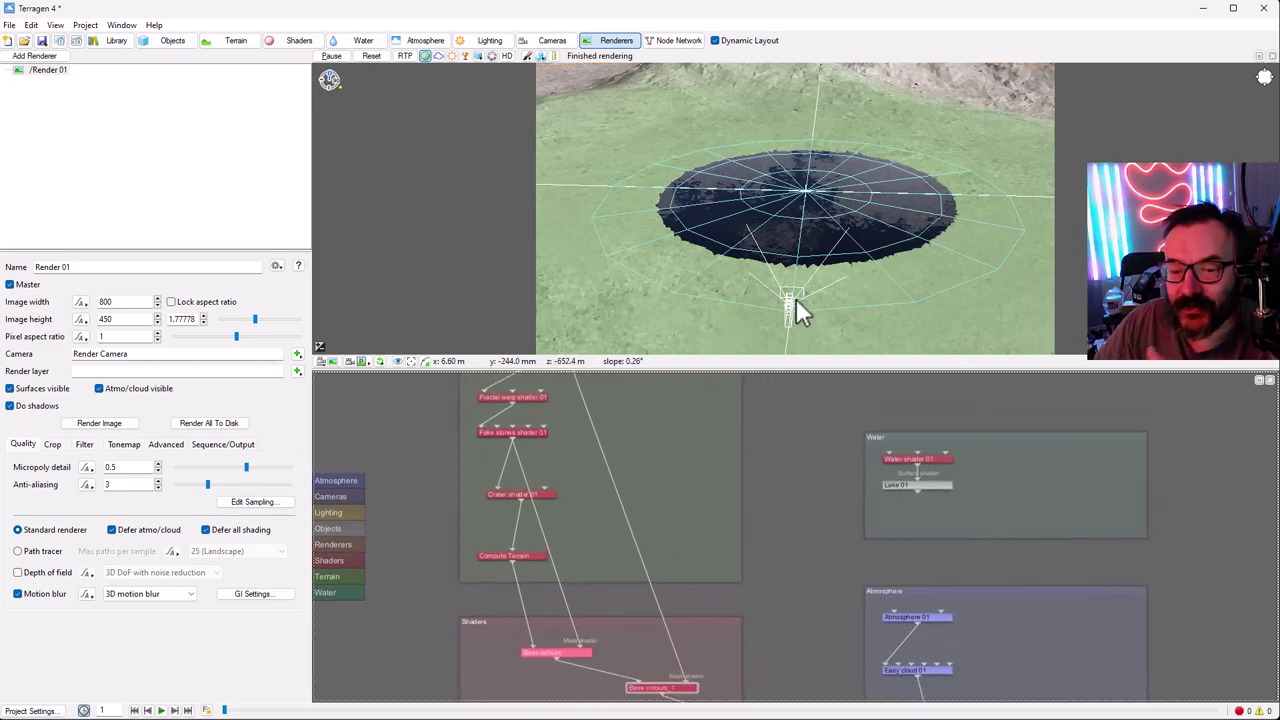
- Set the stone tallness of Fake stones shader 01 to 0.2 in the terrain settings
{"action": "left_click", "coordinate": [502, 431]}
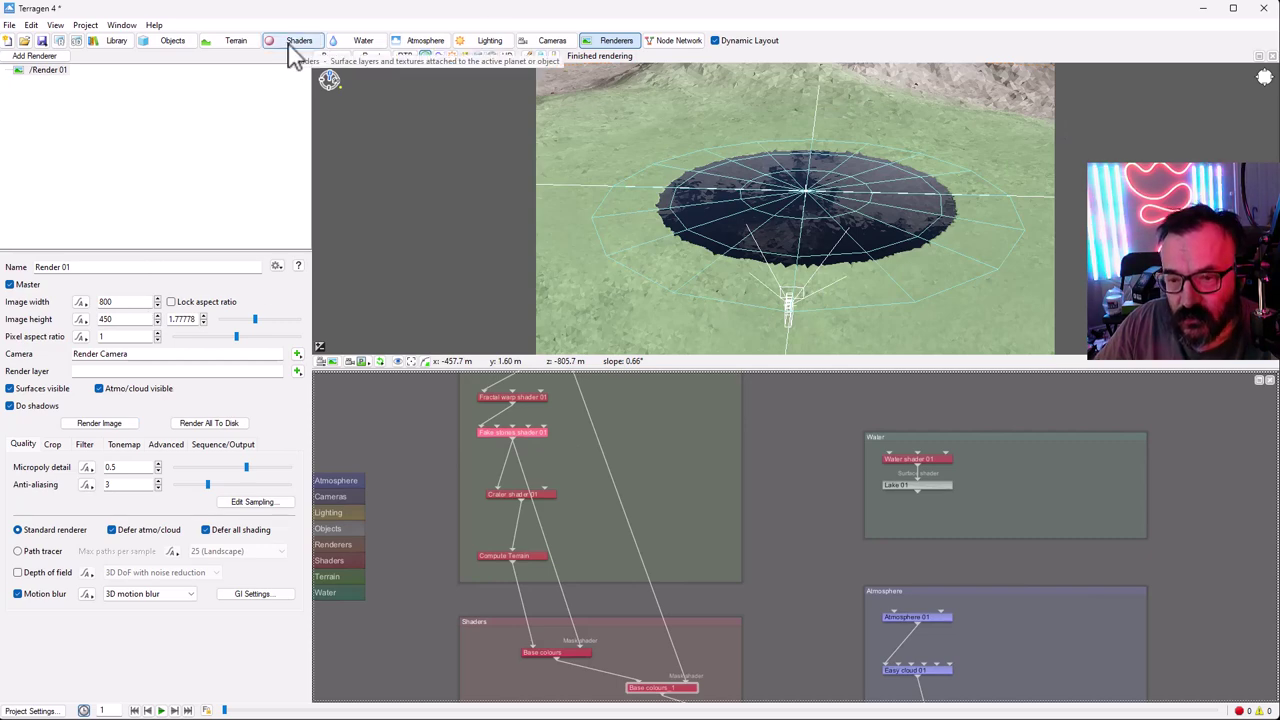
{"action": "left_click", "coordinate": [233, 44]}
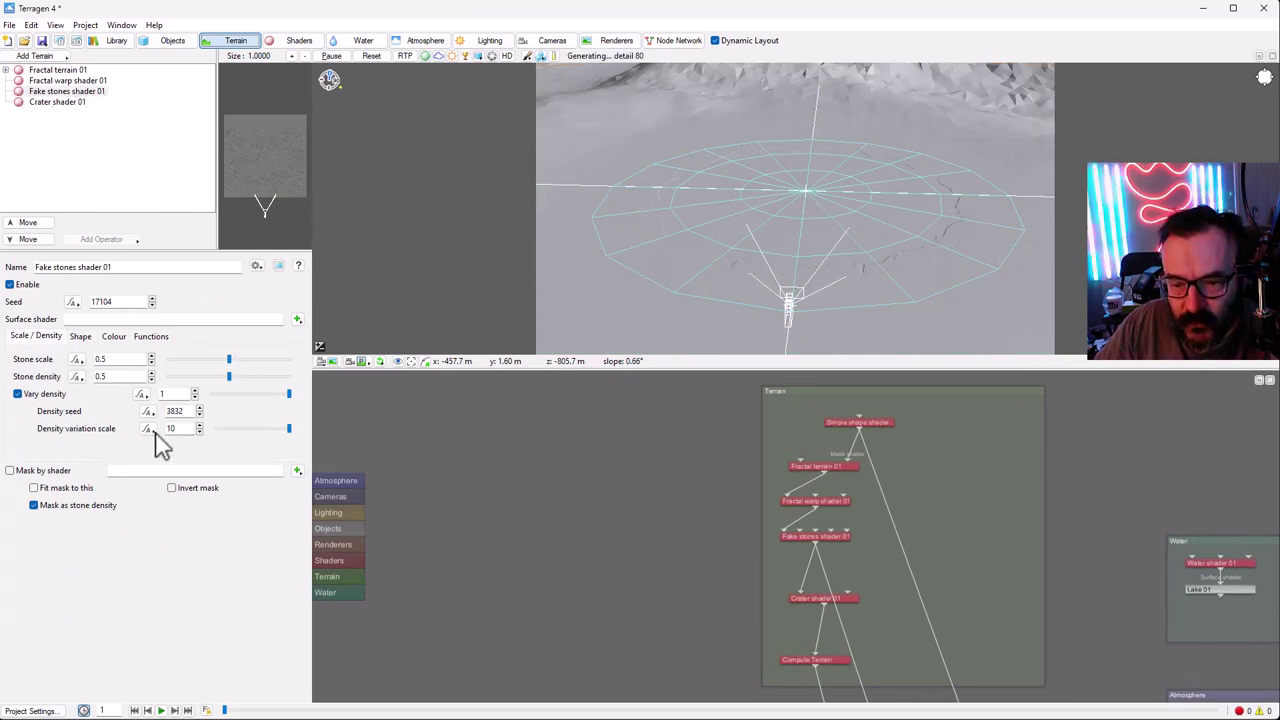
{"action": "left_click", "coordinate": [82, 338]}
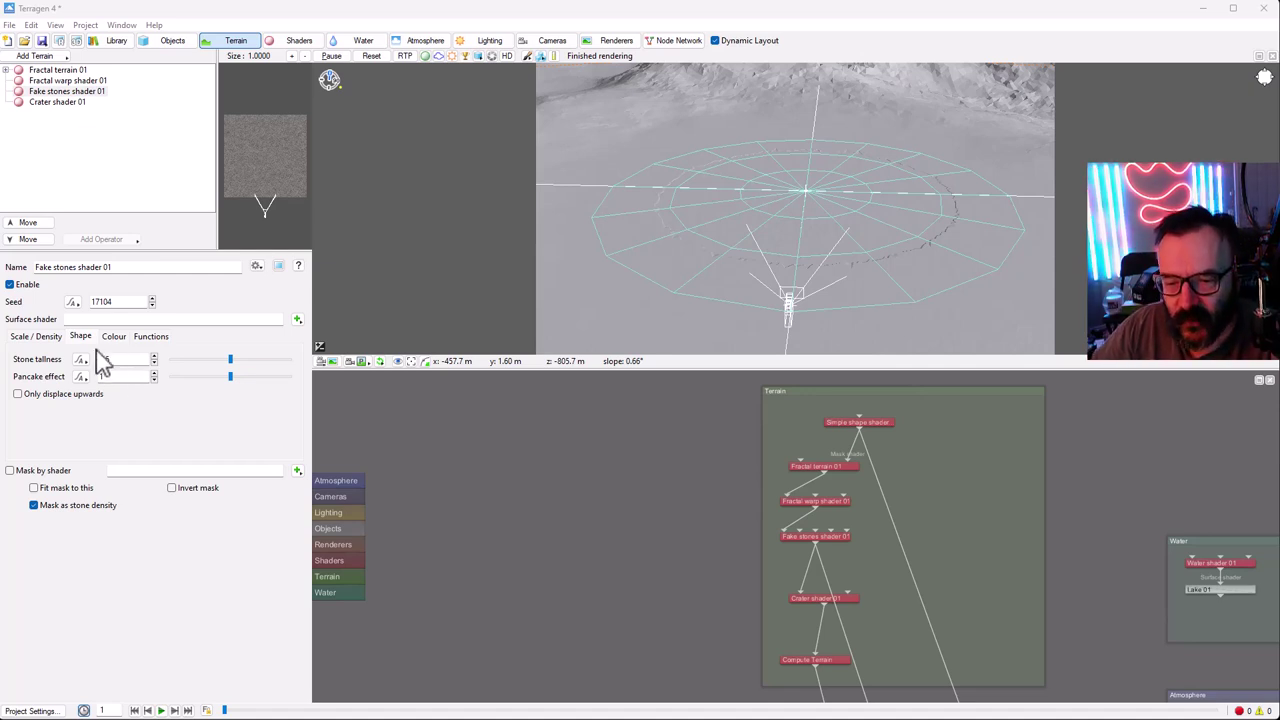
{"action": "left_click", "coordinate": [116, 359]}
{"action": "type", "text": "0.2"}
{"action": "key", "text": "Return"}
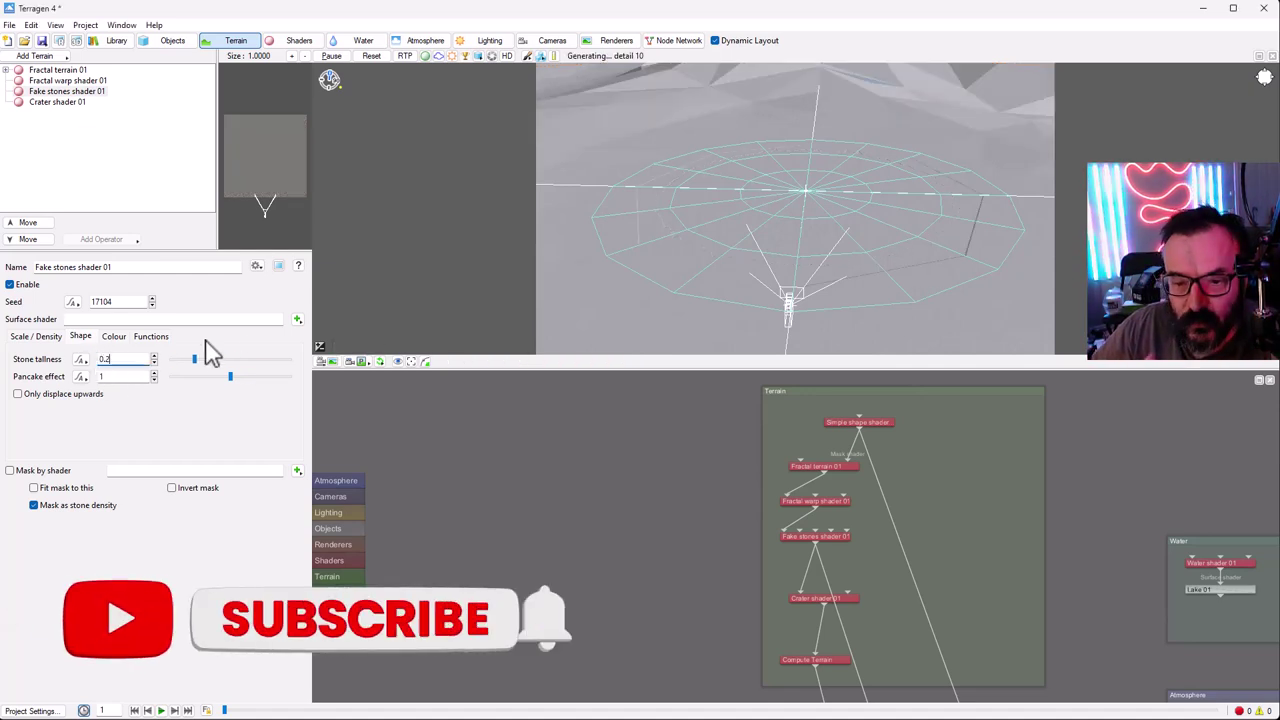
{"action": "left_click", "coordinate": [114, 337]}
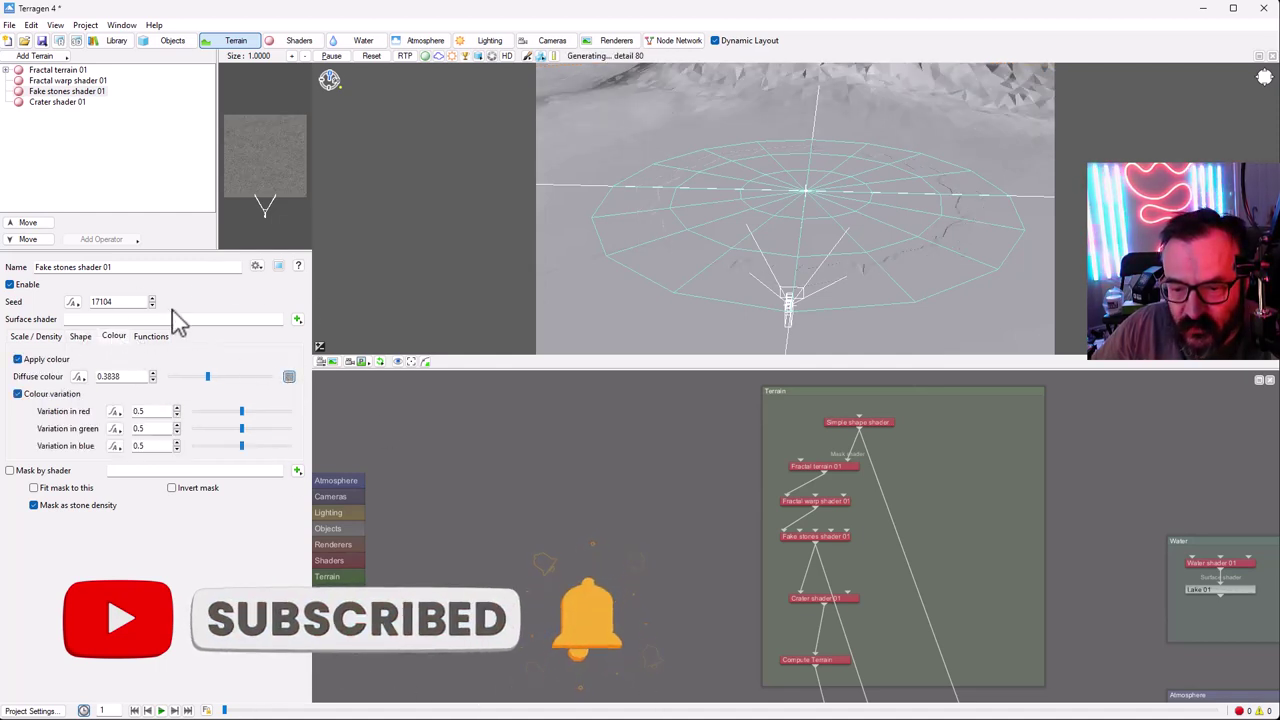
{"action": "left_click", "coordinate": [413, 407]}
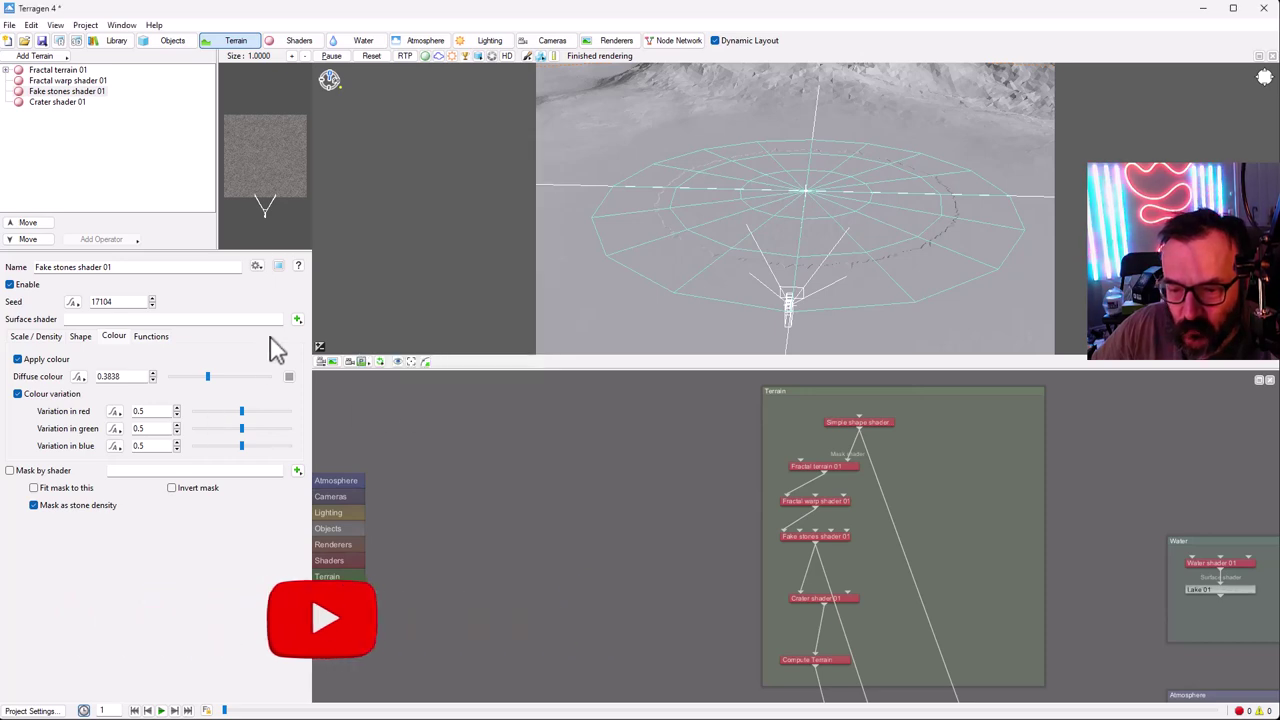
{"action": "left_click", "coordinate": [20, 336]}
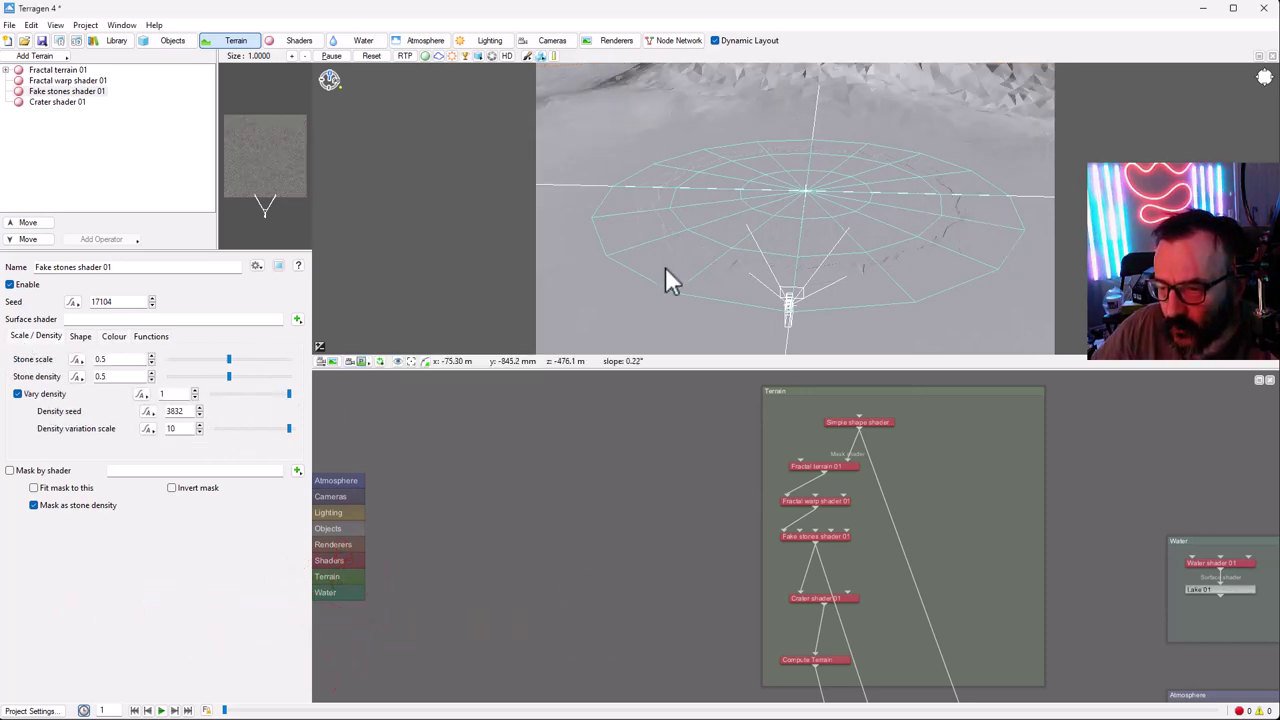
- Connect Fractal terrain 01 to the rim shader input of Crater shader 01 and set its rim softness to 0.3
{"action": "left_click", "coordinate": [63, 102]}
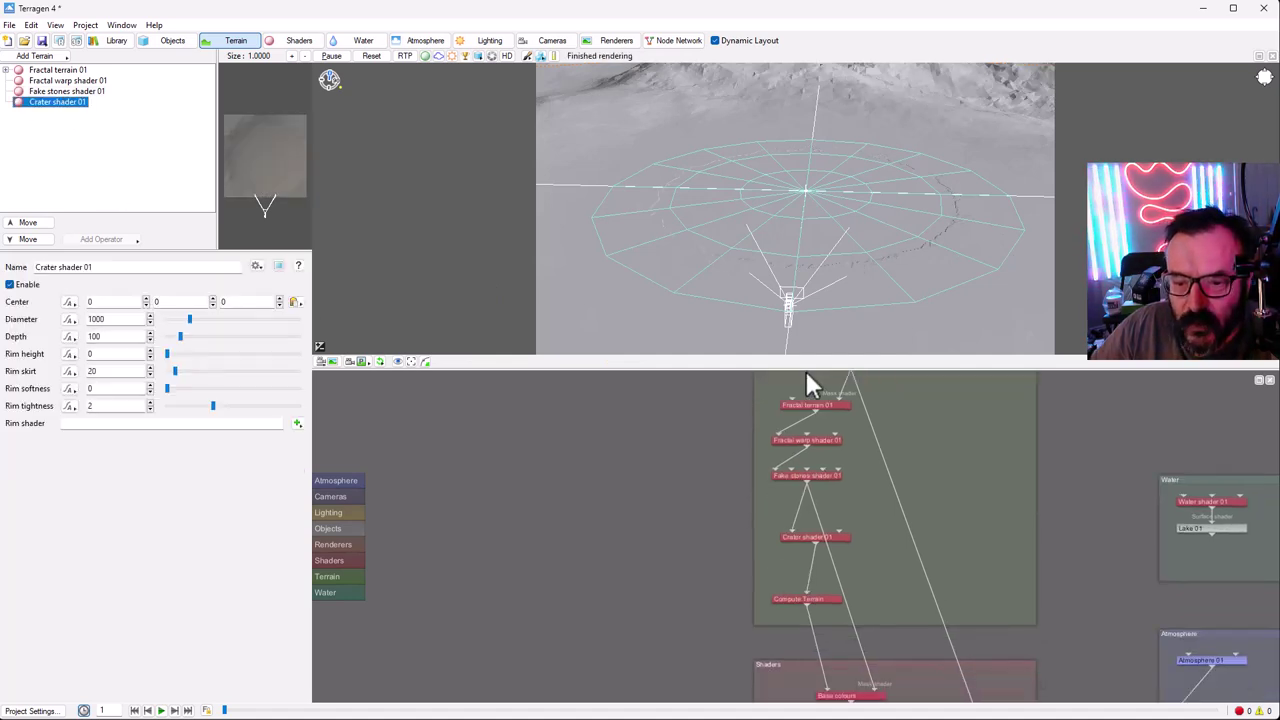
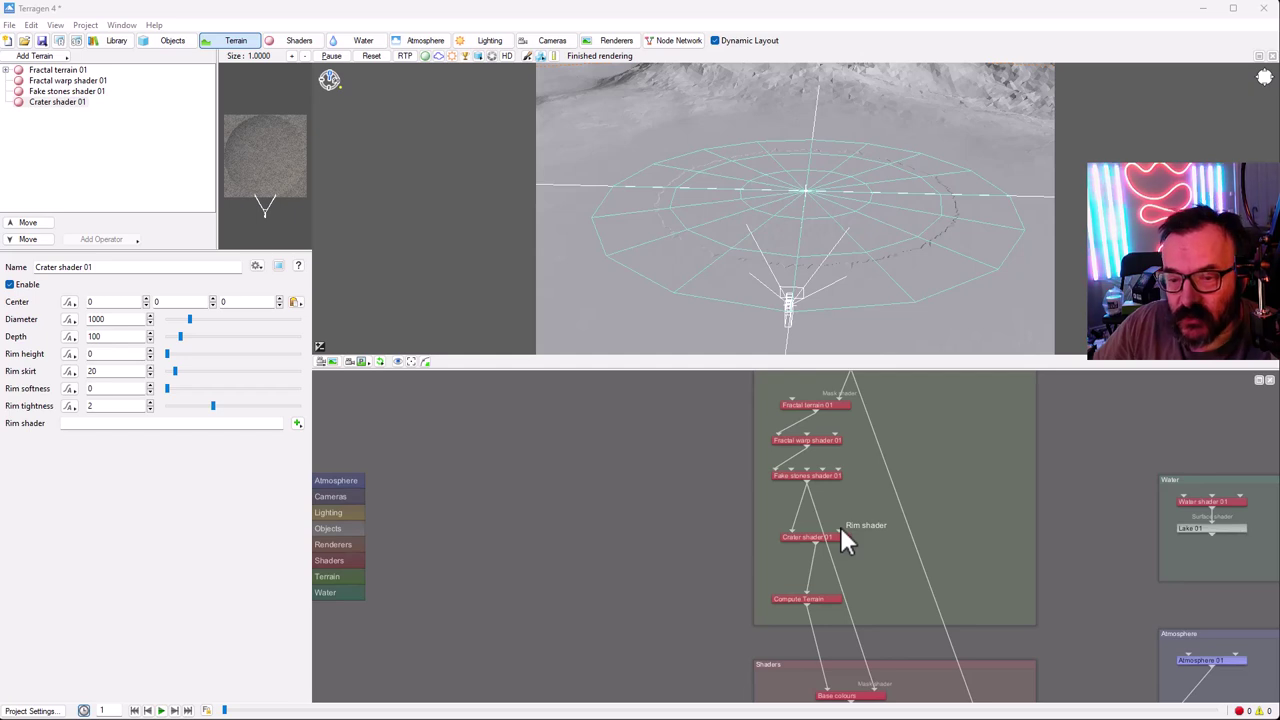
{"action": "left_click_drag", "start_coordinate": [817, 411], "coordinate": [840, 530]}
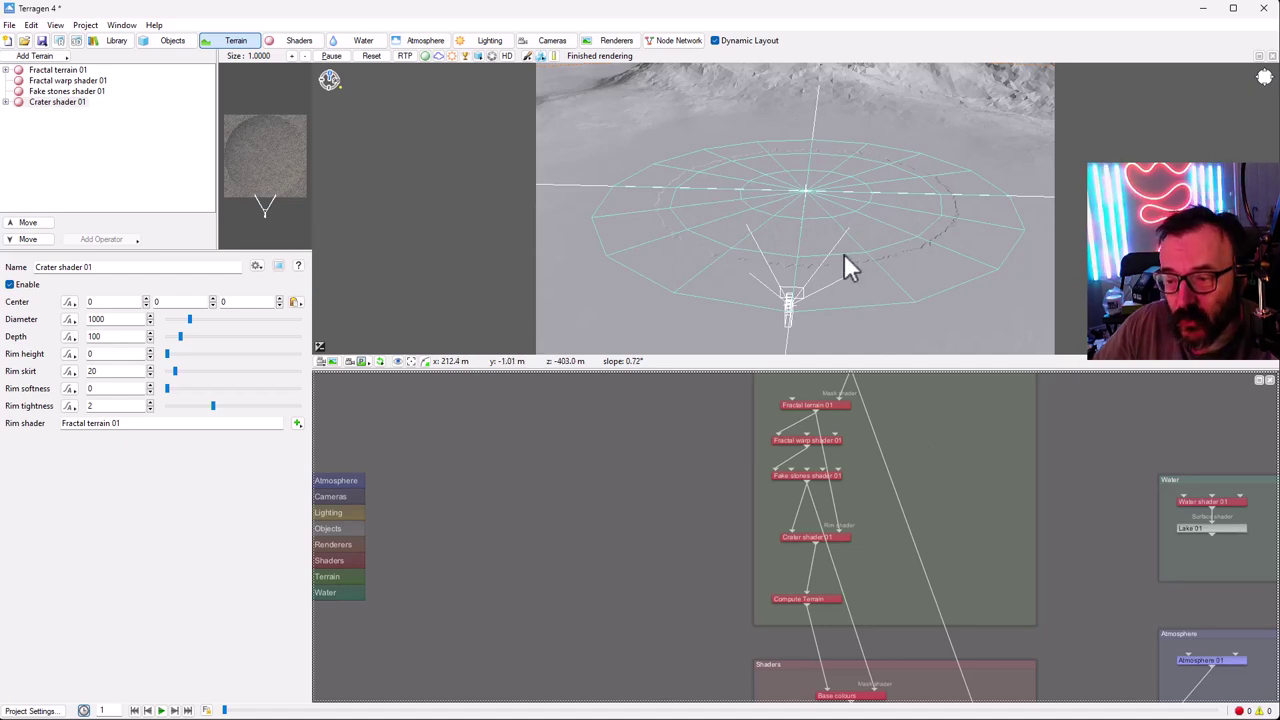
{"action": "double_click", "coordinate": [118, 388]}
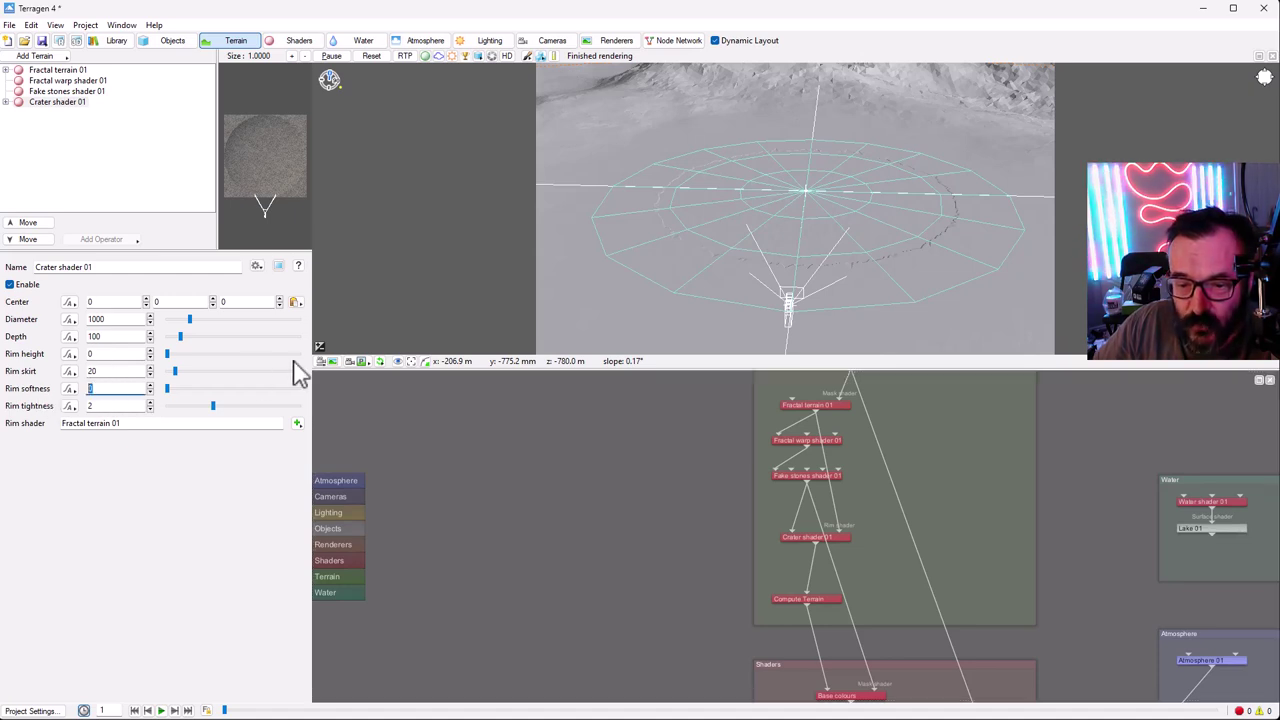
{"action": "type", "text": "0.3"}
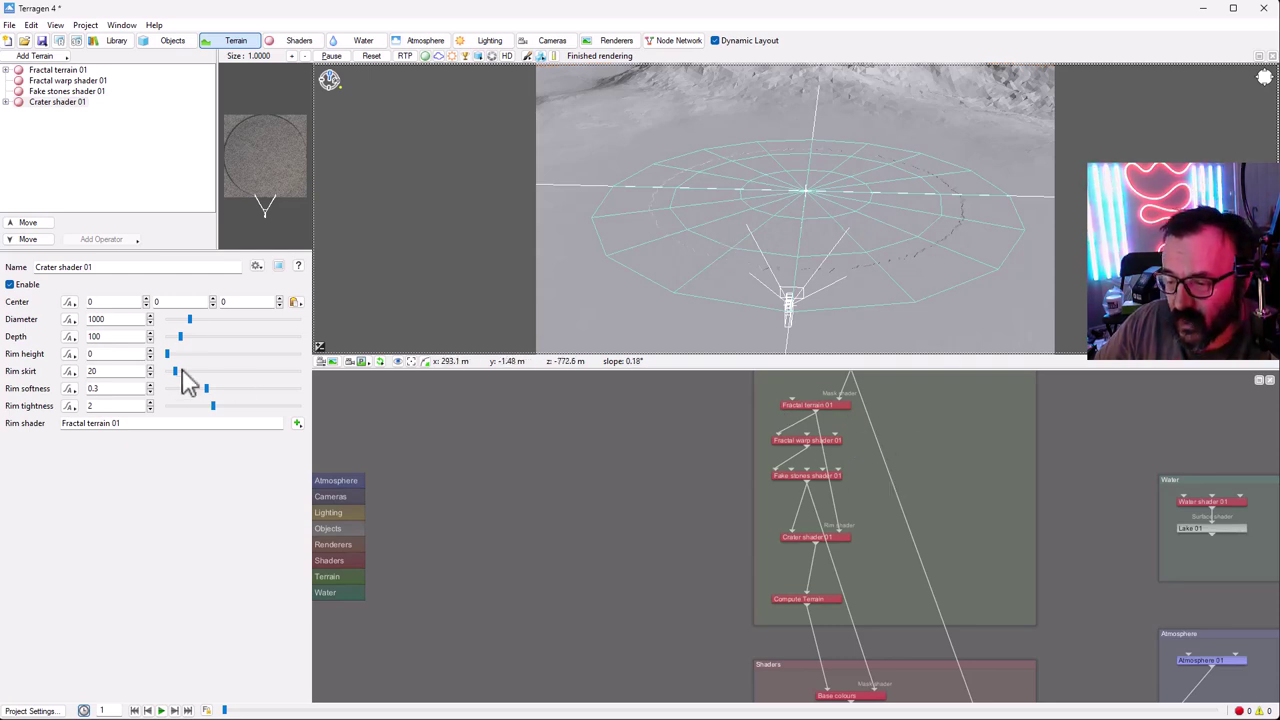
- Set the clump diameter of Grass clump 01 to 9 and its number of blades to 100
{"action": "left_click", "coordinate": [171, 42]}
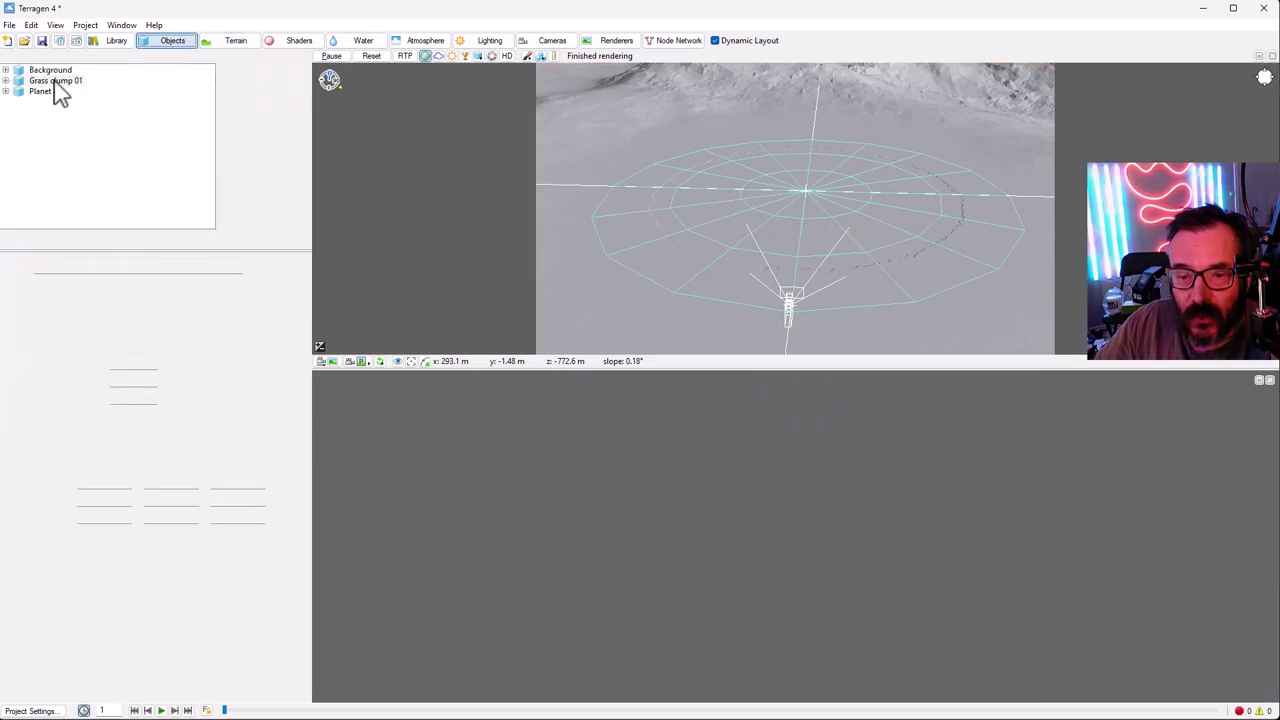
{"action": "left_click", "coordinate": [55, 81]}
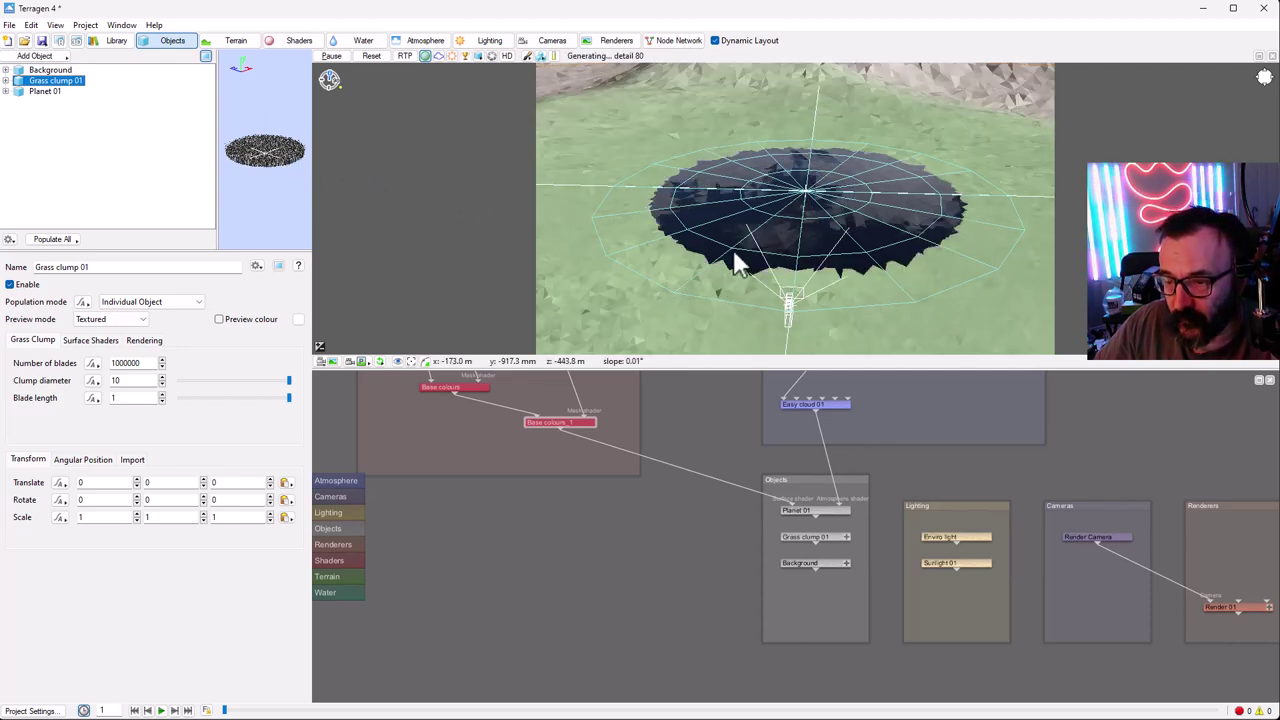
{"action": "left_click", "coordinate": [830, 537]}
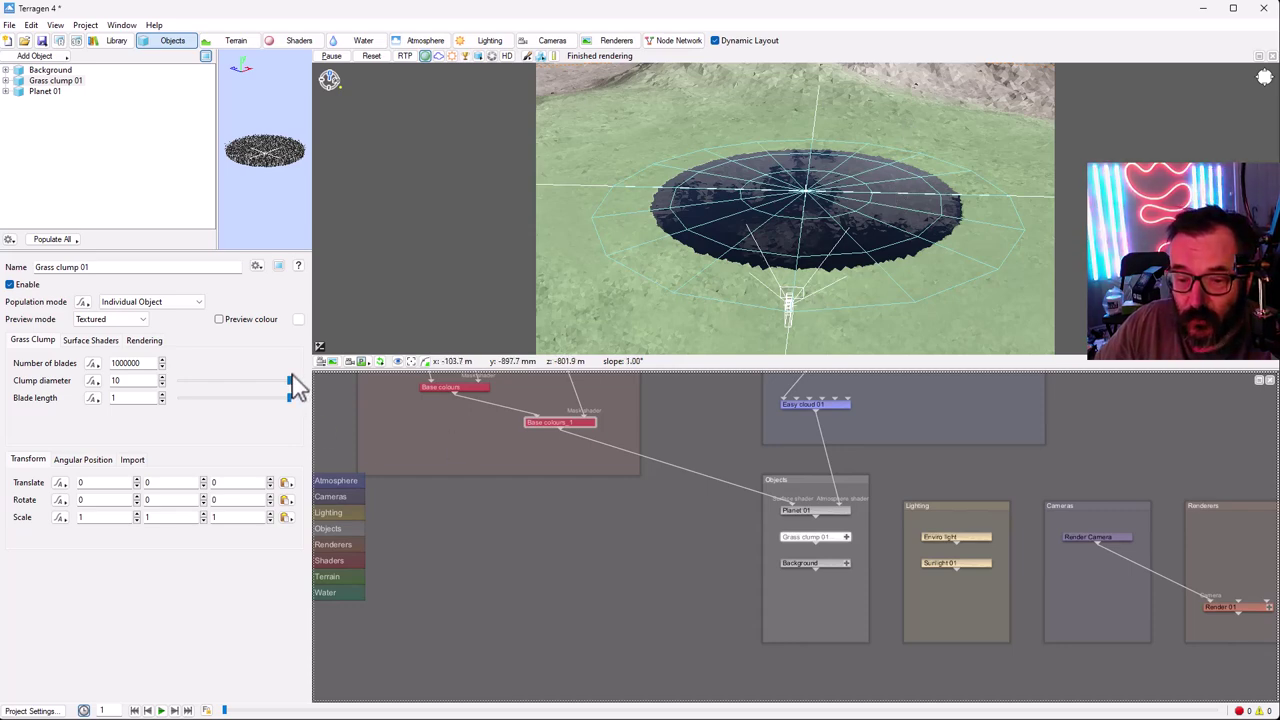
{"action": "left_click_drag", "start_coordinate": [289, 382], "coordinate": [271, 379]}
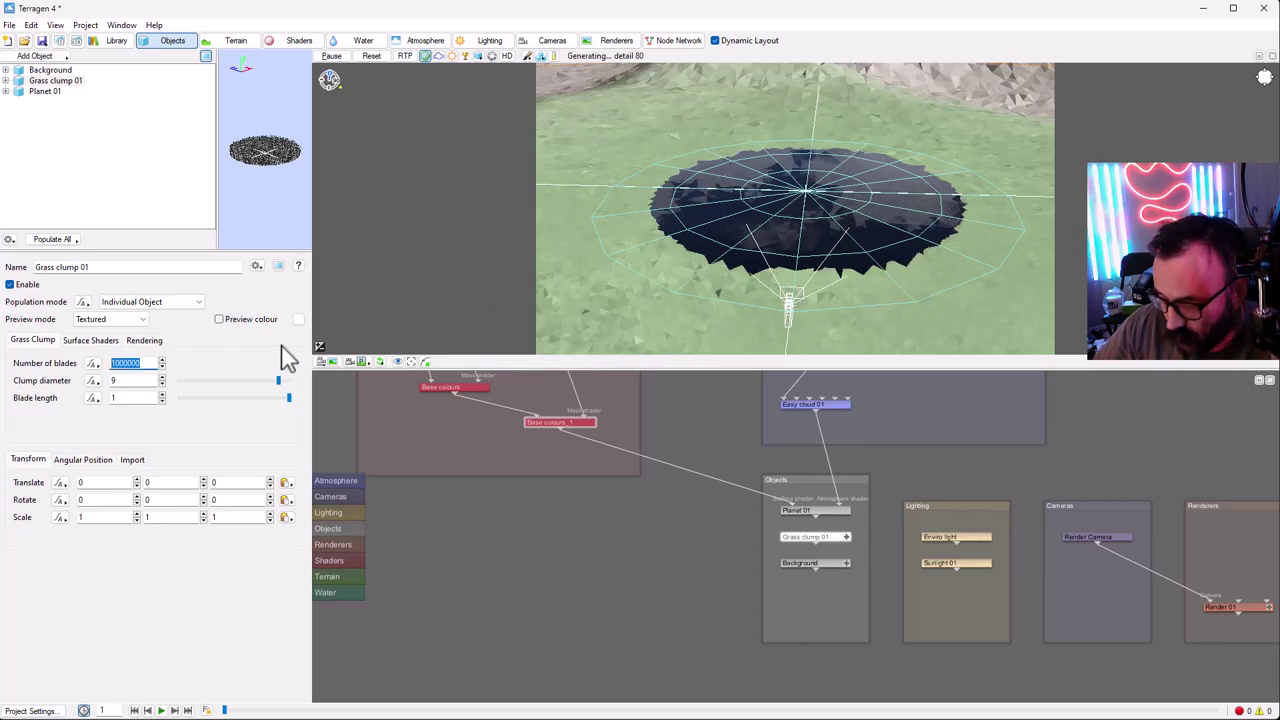
{"action": "type", "text": "00"}
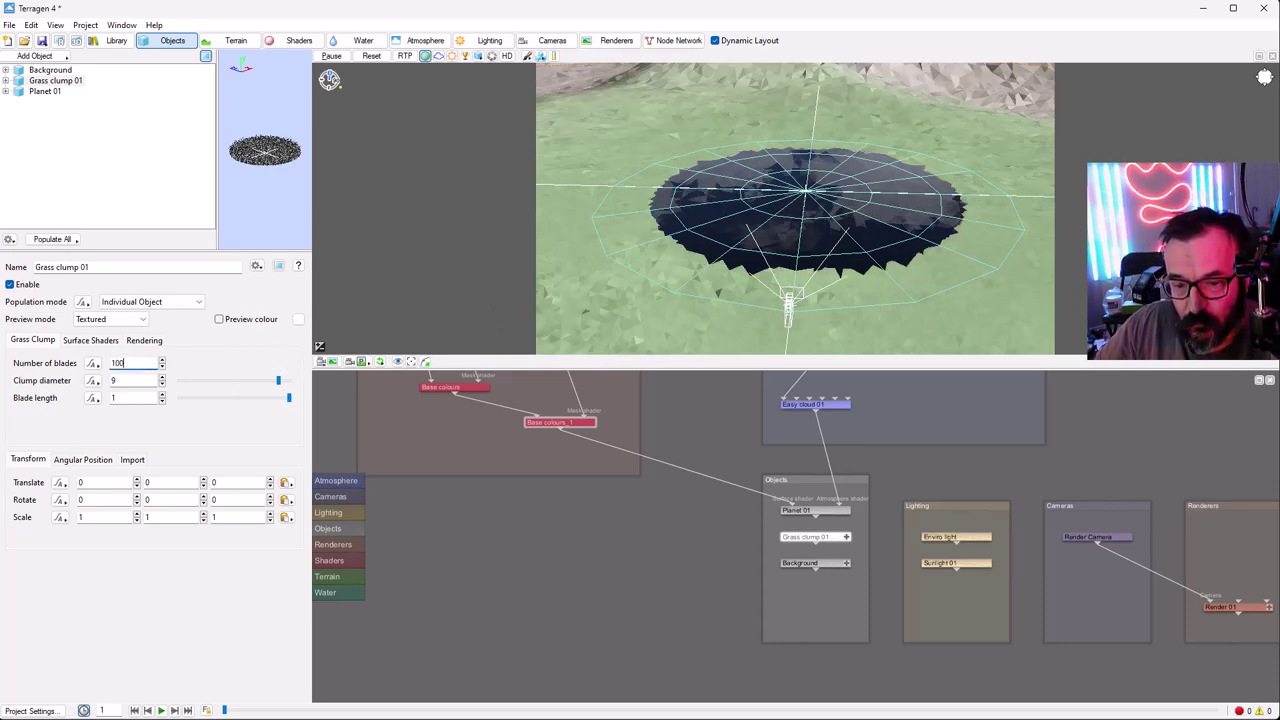
{"action": "key", "text": "Return"}
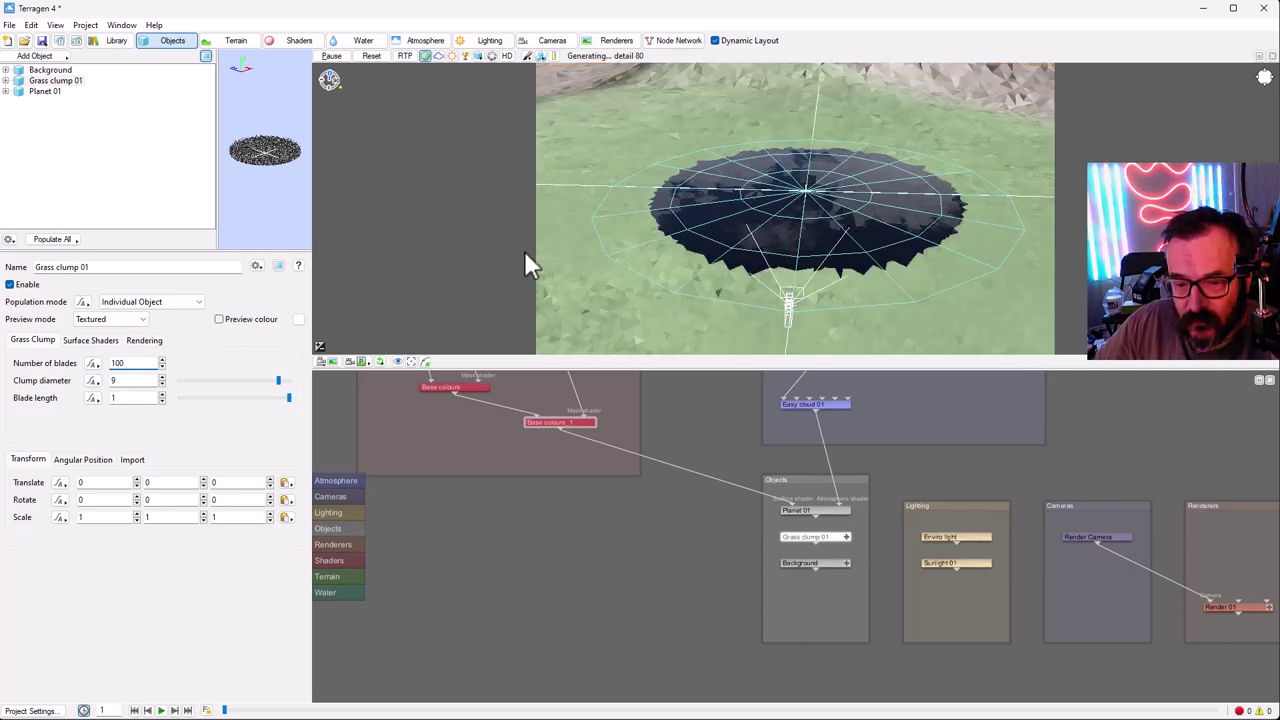
- Select Grass clump 01 in the 3D preview and move it near the render camera, to about X 6.9 and Z -621.8
{"action": "right_click", "coordinate": [687, 214]}
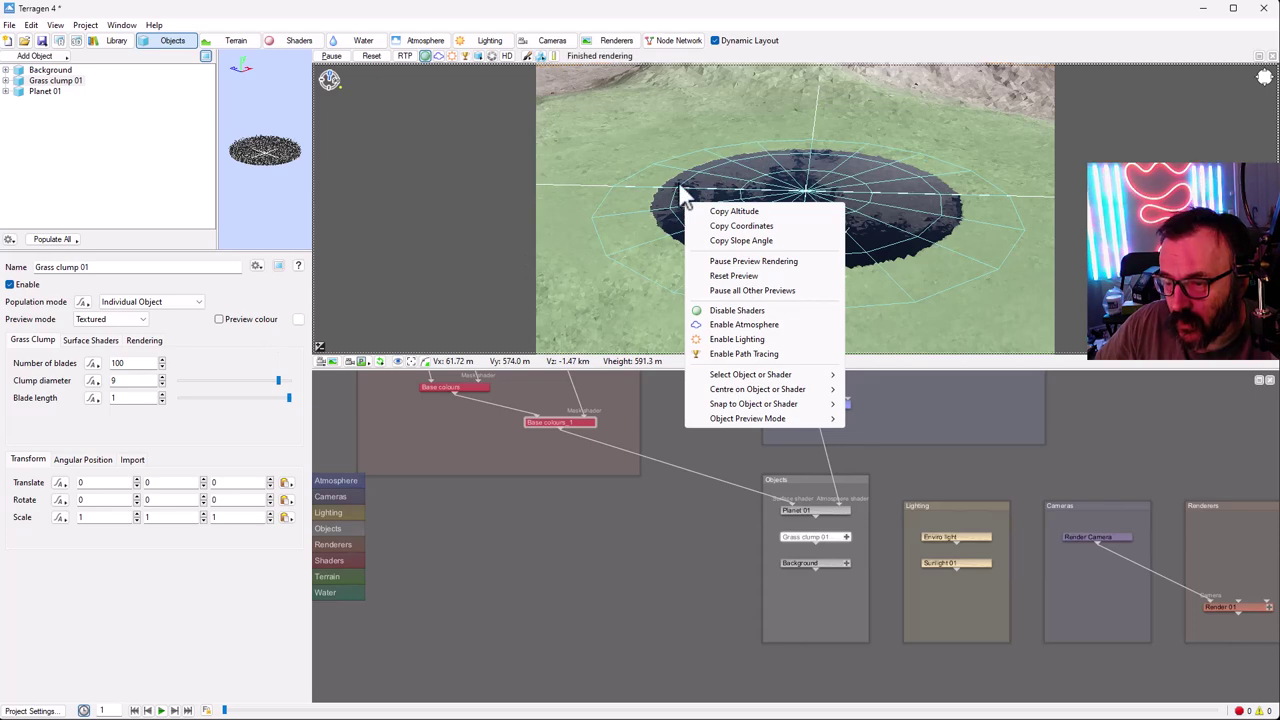
{"action": "mouse_move", "coordinate": [777, 378]}
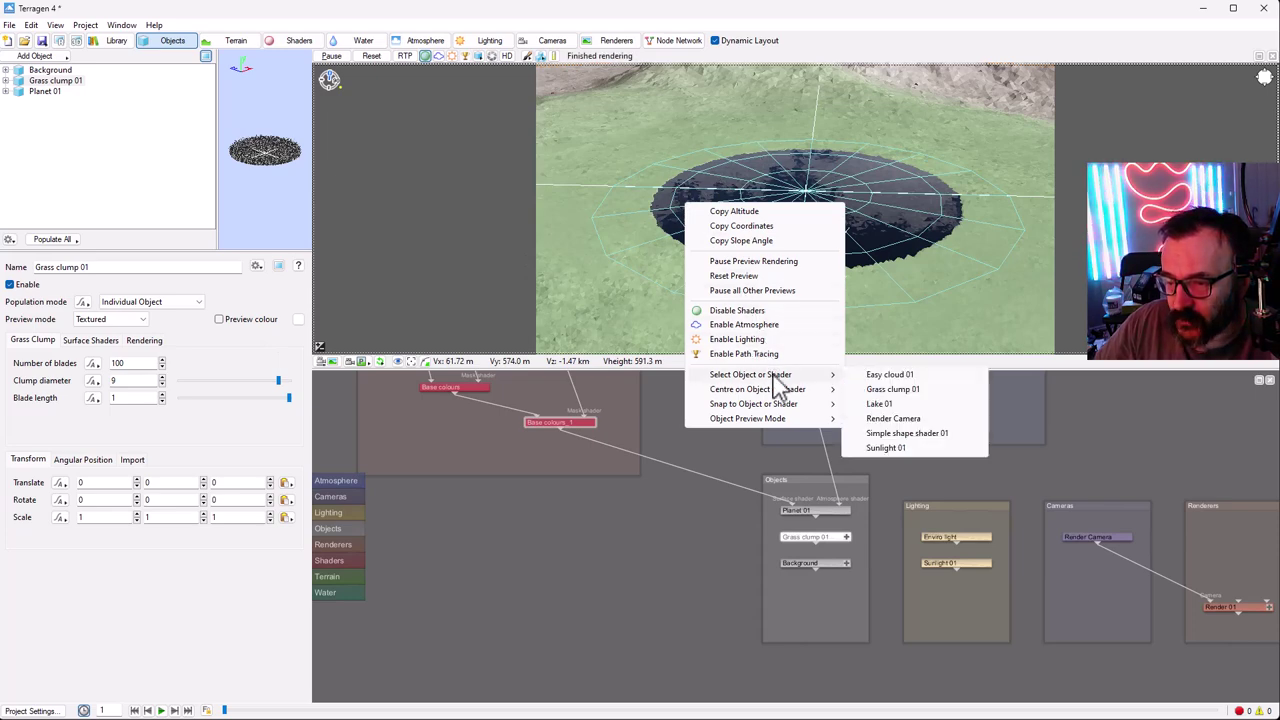
{"action": "left_click", "coordinate": [916, 390]}
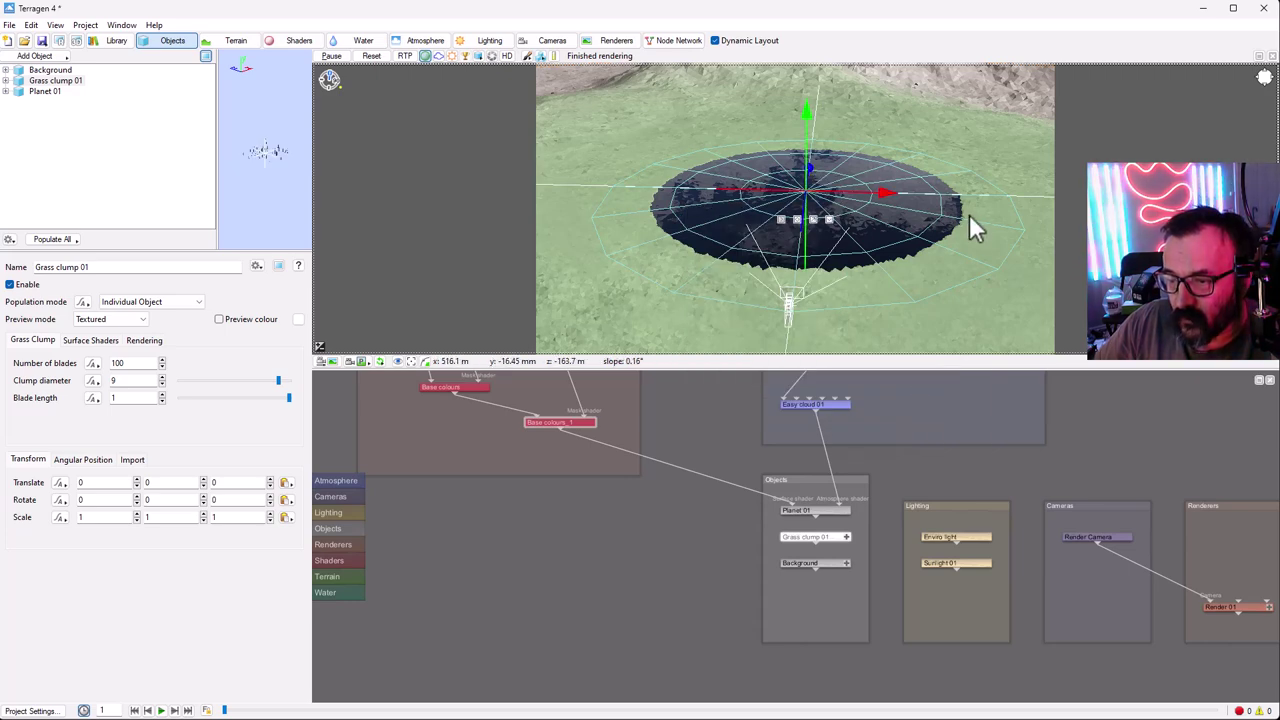
{"action": "middle_click_drag", "start_coordinate": [979, 224], "coordinate": [855, 213]}
{"action": "scroll", "coordinate": [826, 148], "scroll_direction": "up", "scroll_amount": 2}
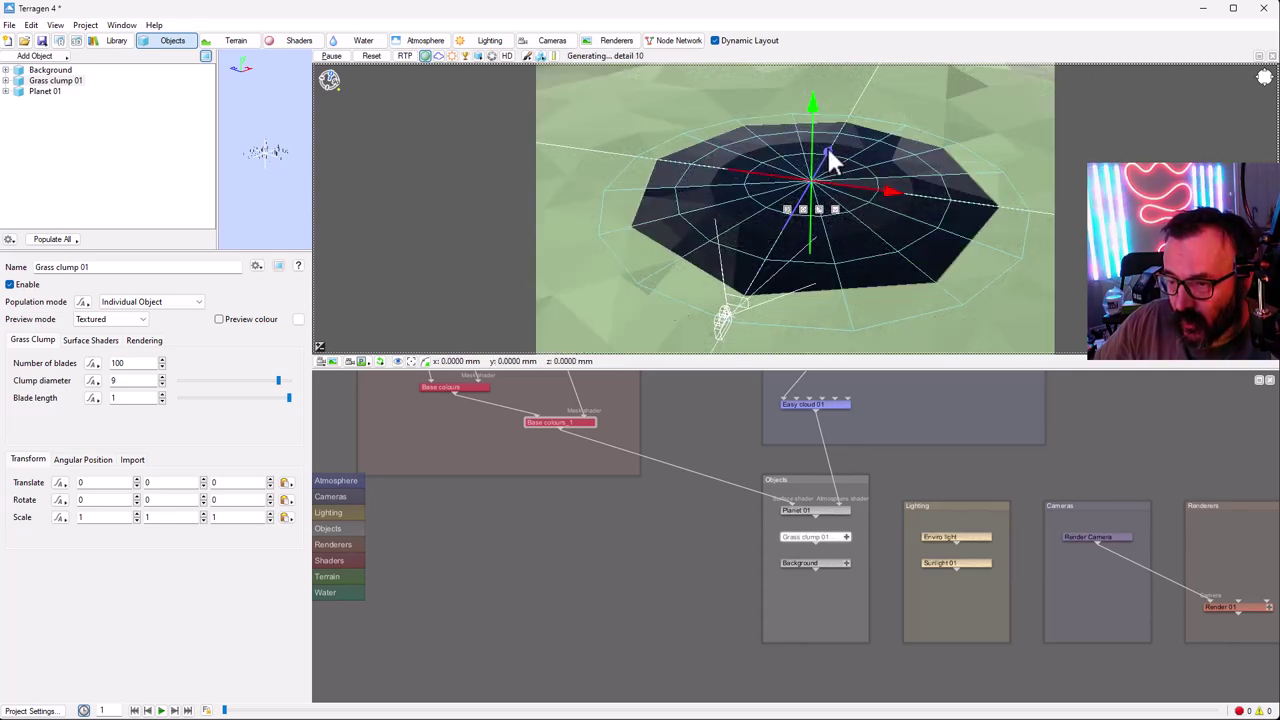
{"action": "left_click_drag", "start_coordinate": [823, 178], "coordinate": [630, 464]}
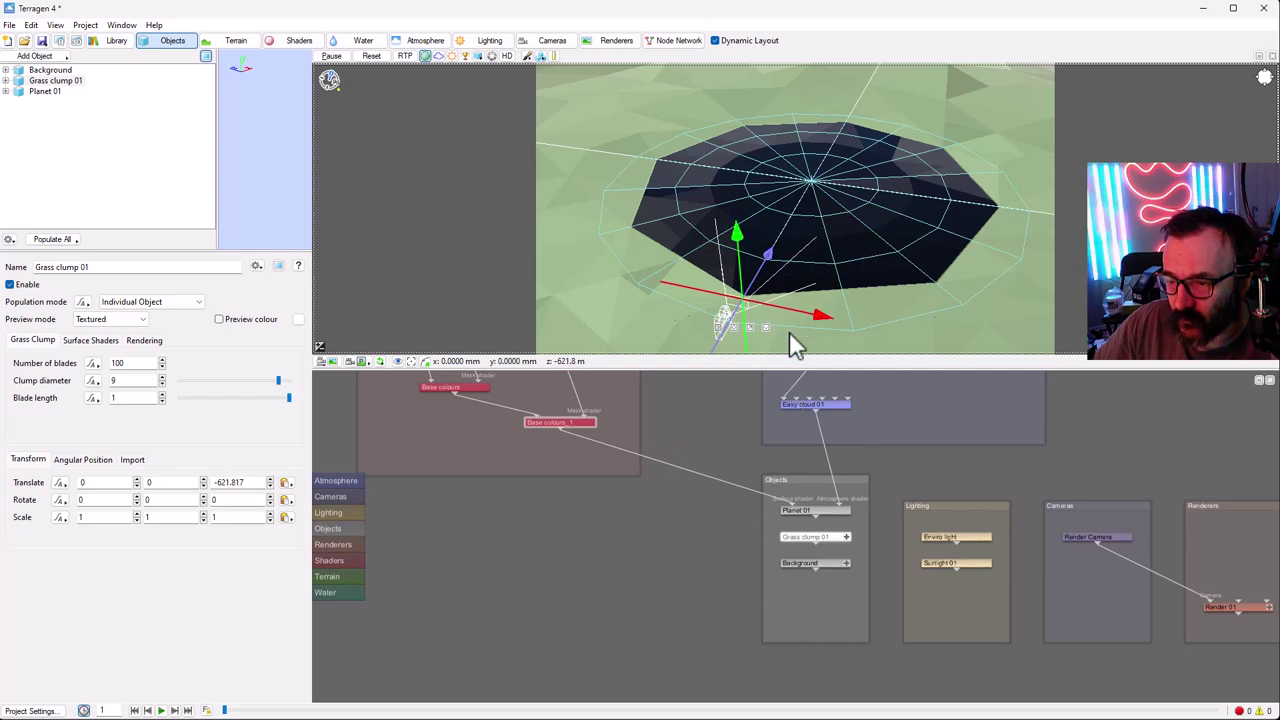
{"action": "mouse_move", "coordinate": [820, 317]}
{"action": "left_mouse_down"}
{"action": "mouse_move", "coordinate": [856, 331]}
{"action": "mouse_move", "coordinate": [811, 331]}
{"action": "left_mouse_up"}
- Stretch Grass clump 01 in the 3D preview to a scale of about -45.5 in X and 11.5 in Z
{"action": "right_click_drag", "start_coordinate": [840, 317], "coordinate": [980, 280]}
{"action": "scroll", "coordinate": [900, 322], "scroll_direction": "down", "scroll_amount": 3}
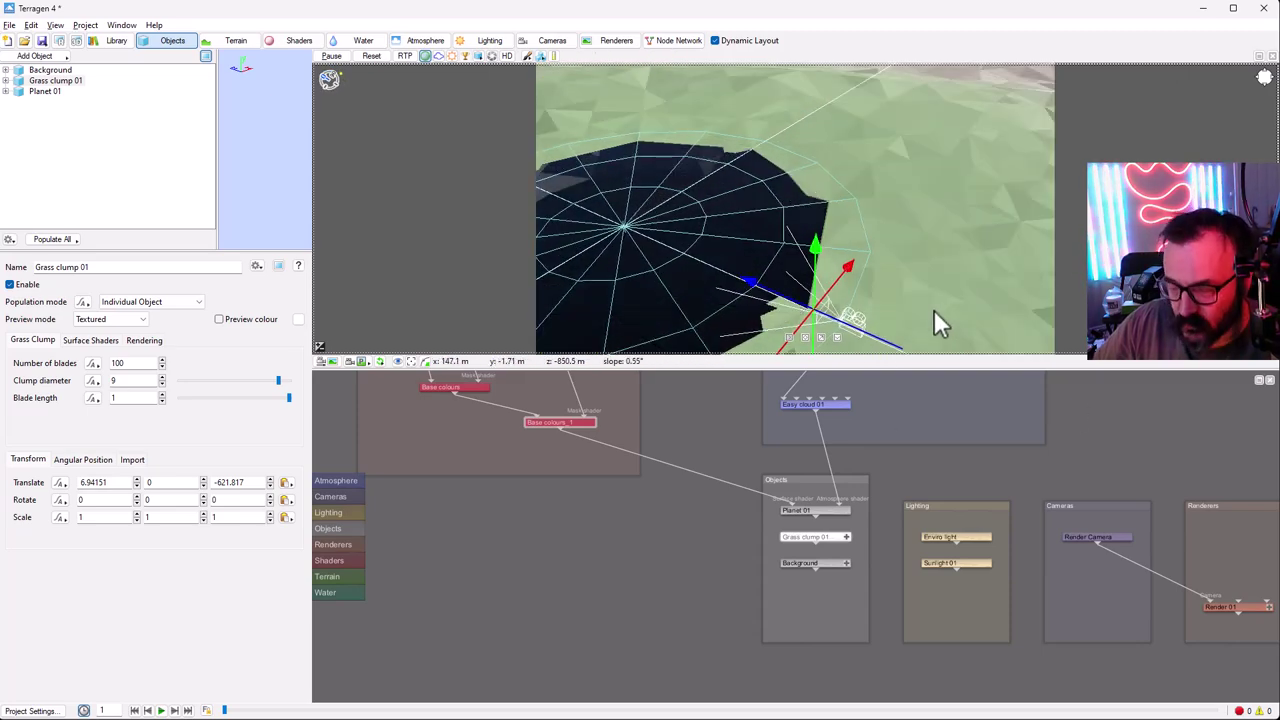
{"action": "scroll", "coordinate": [924, 290], "scroll_direction": "down", "scroll_amount": 2}
{"action": "scroll", "coordinate": [920, 340], "scroll_direction": "up", "scroll_amount": 5}
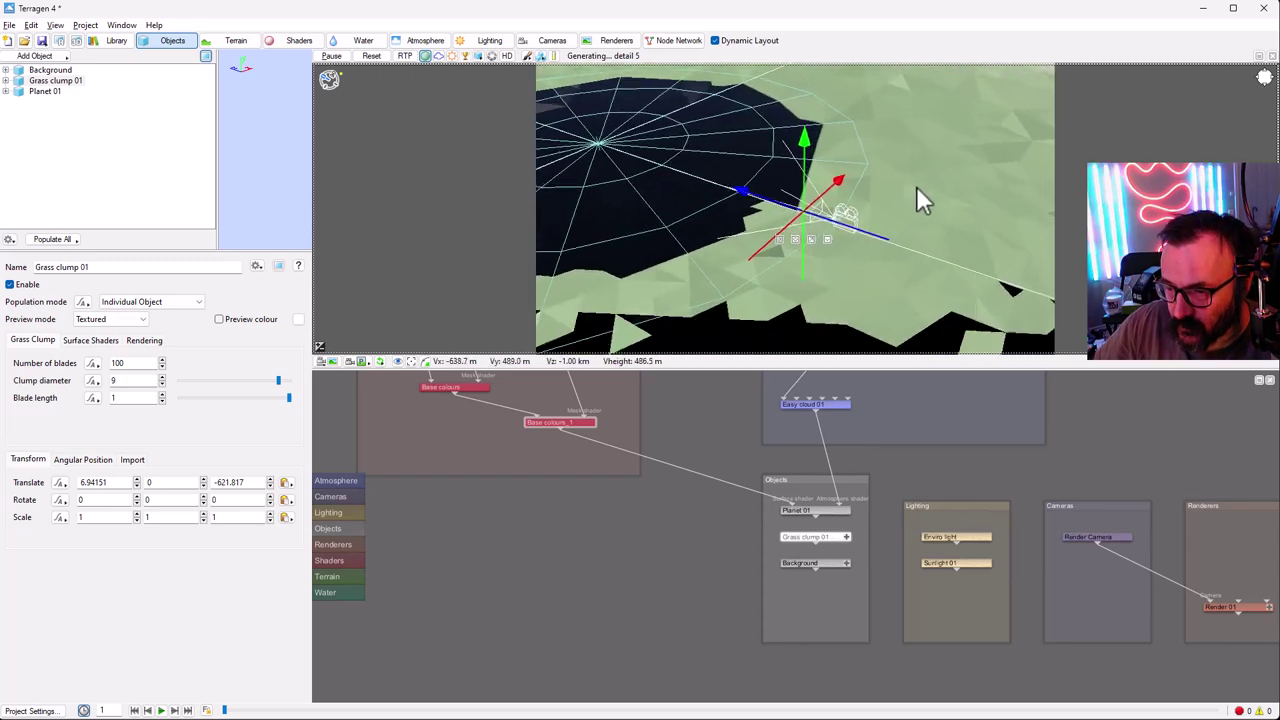
{"action": "scroll", "coordinate": [850, 200], "scroll_direction": "up", "scroll_amount": 5}
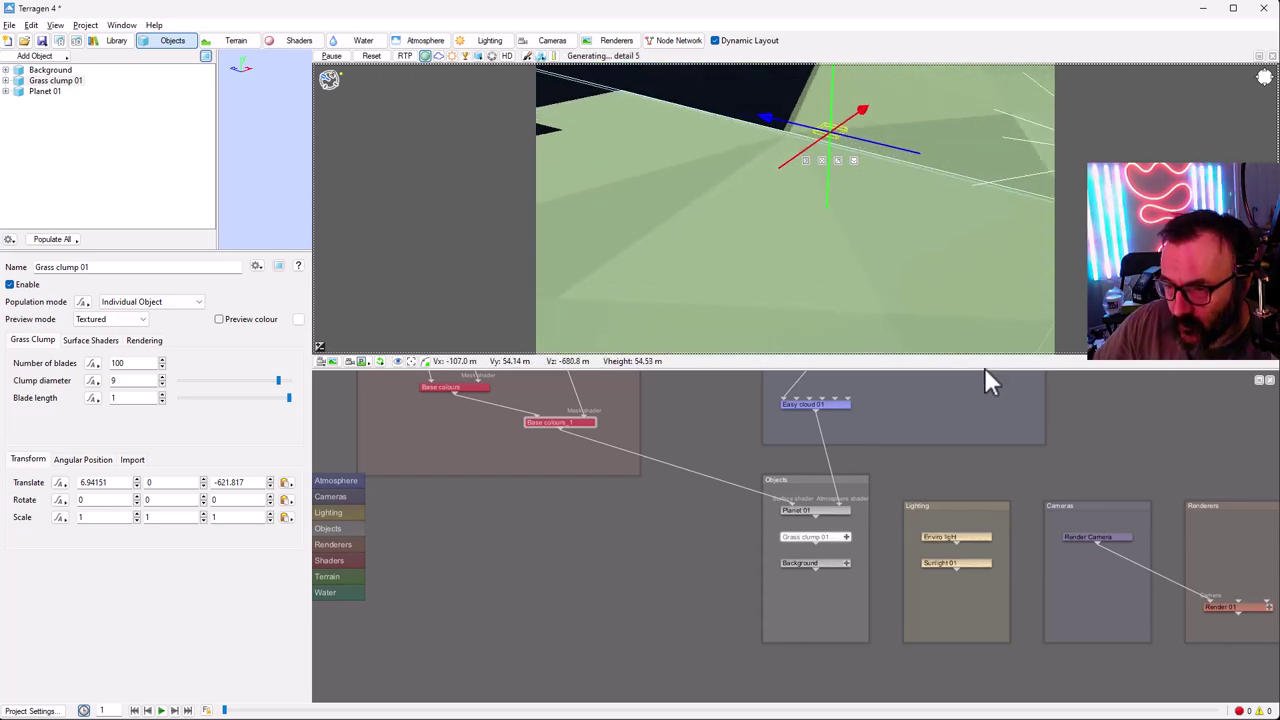
{"action": "left_click_drag", "start_coordinate": [809, 119], "coordinate": [1001, 167]}
{"action": "scroll", "coordinate": [1001, 180], "scroll_direction": "down", "scroll_amount": 5}
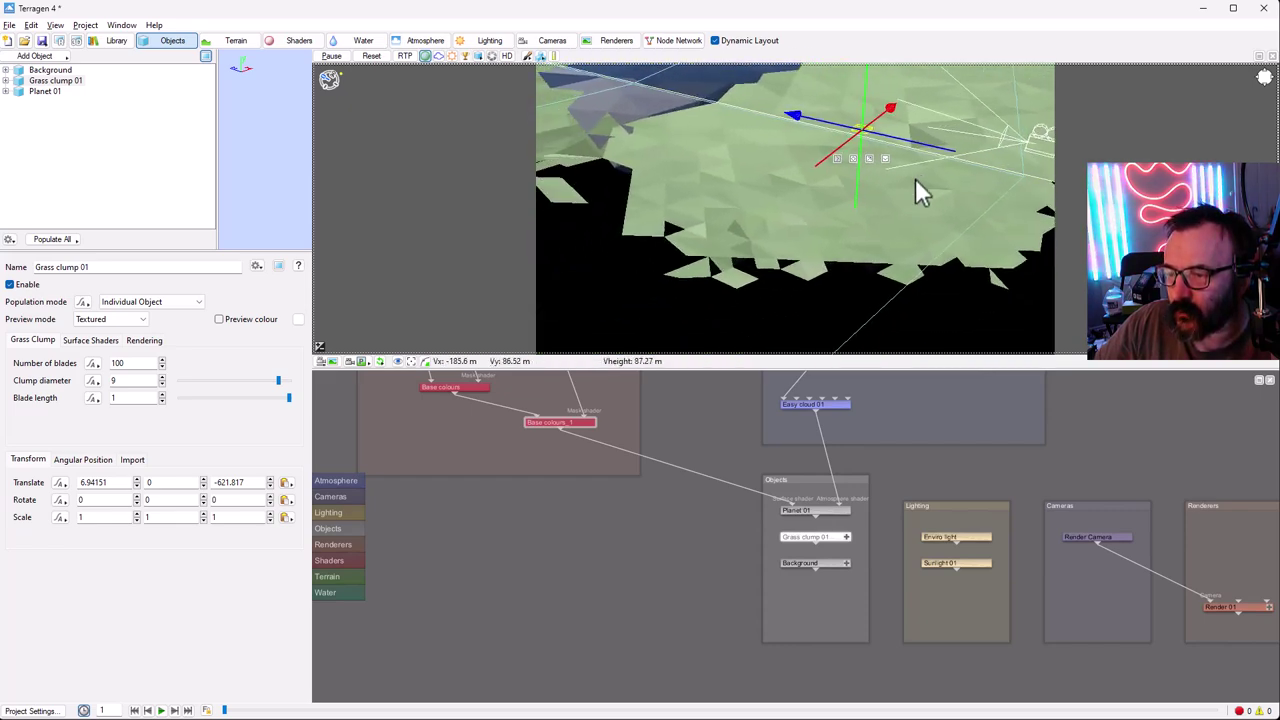
{"action": "left_click_drag", "start_coordinate": [764, 299], "coordinate": [848, 262]}
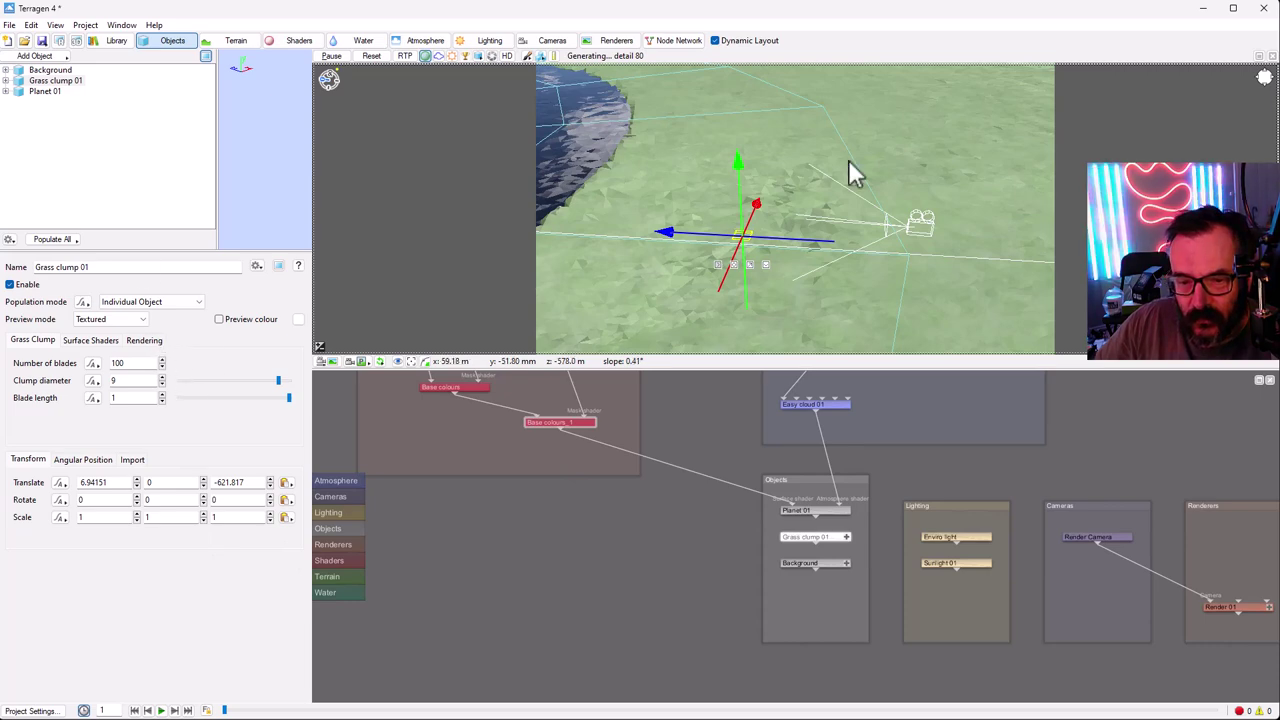
{"action": "middle_click_drag", "start_coordinate": [905, 308], "coordinate": [908, 263]}
{"action": "scroll", "coordinate": [908, 270], "scroll_direction": "up", "scroll_amount": 3}
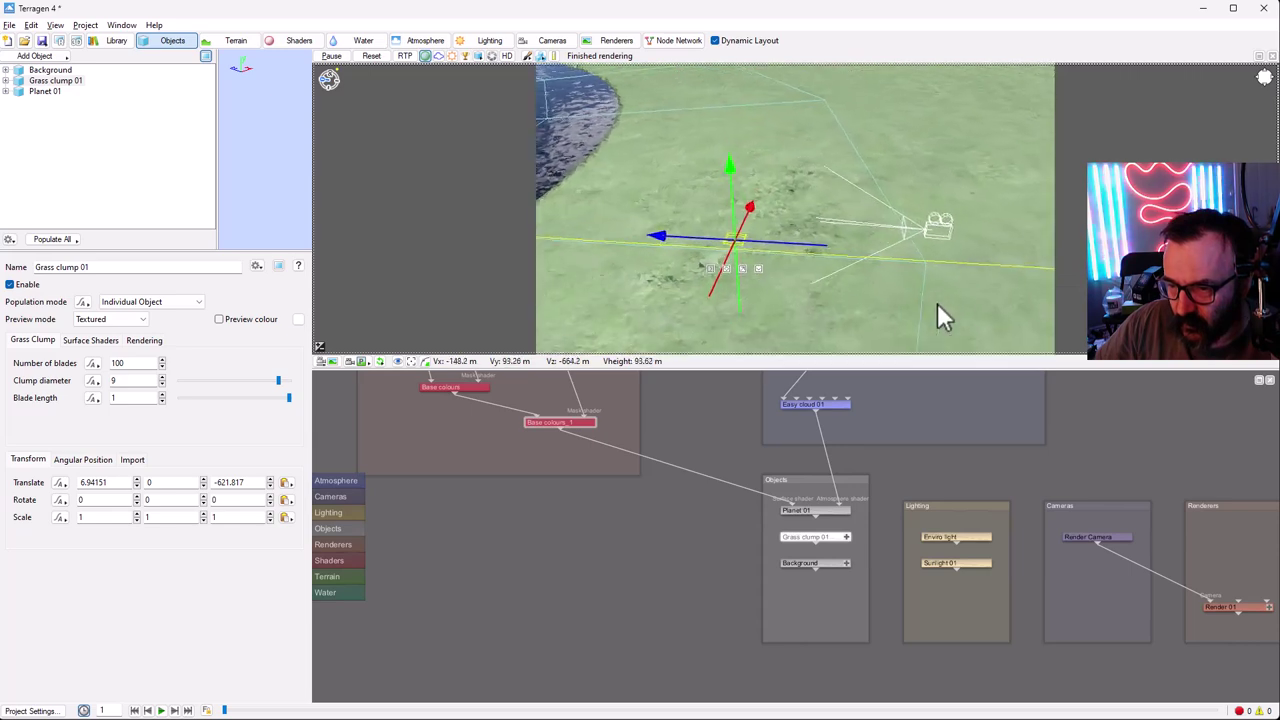
{"action": "left_click", "coordinate": [746, 263]}
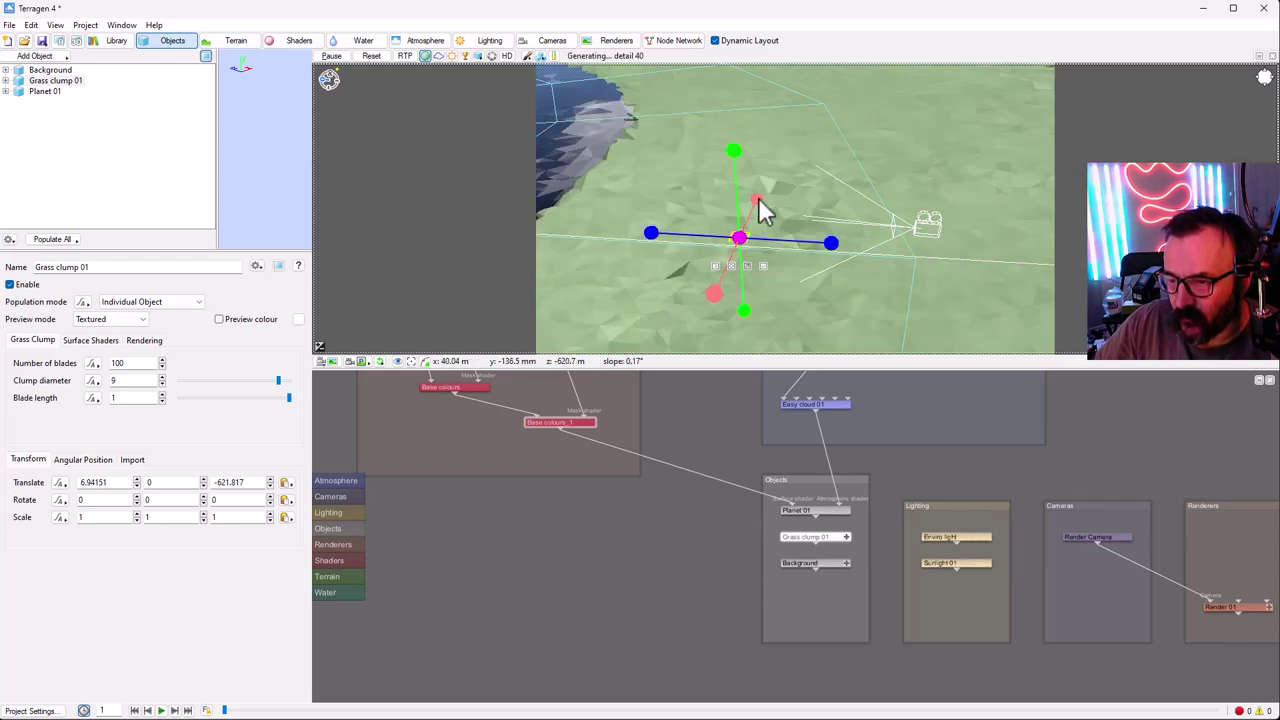
{"action": "left_click_drag", "start_coordinate": [760, 195], "coordinate": [807, 133]}
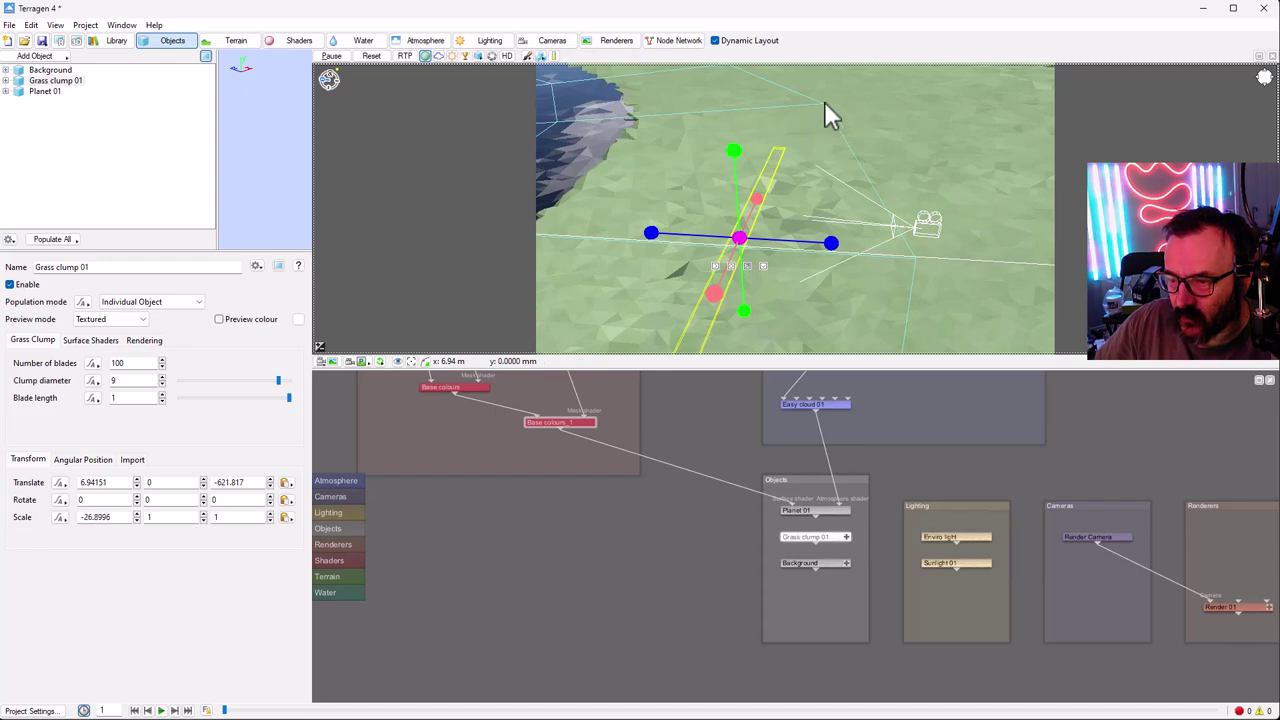
{"action": "left_click_drag", "start_coordinate": [862, 82], "coordinate": [862, 90]}
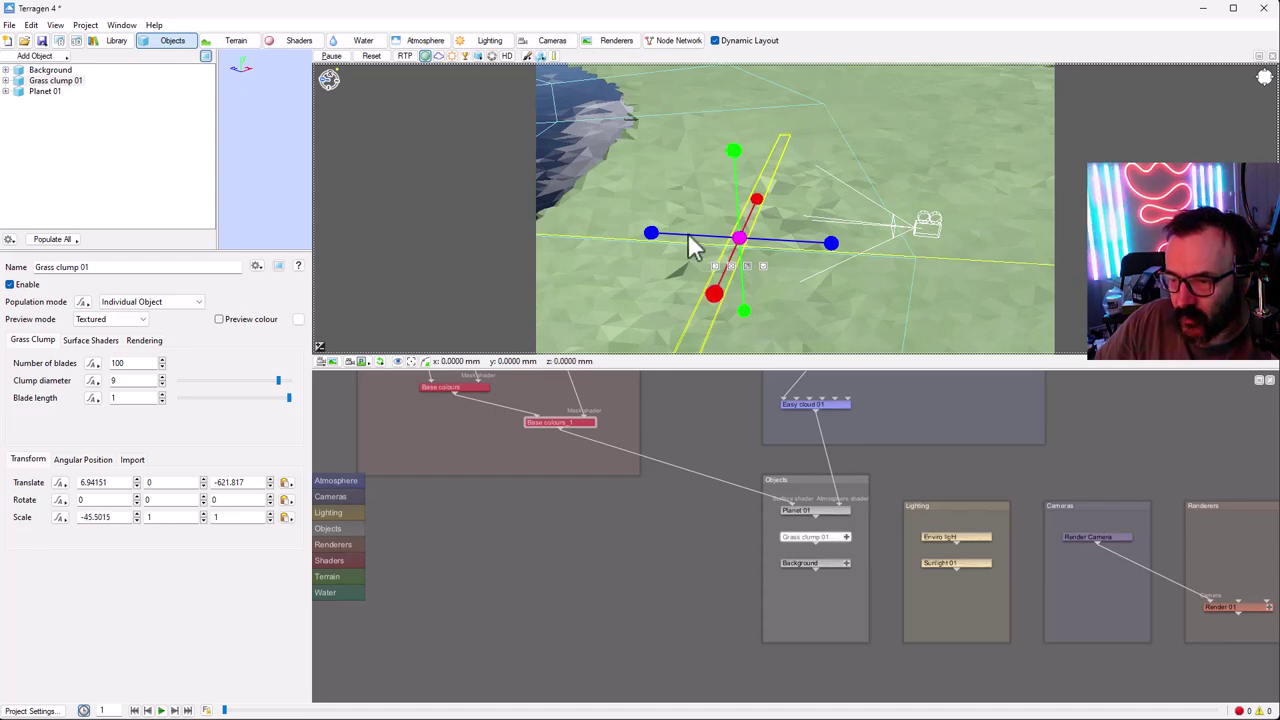
{"action": "left_click_drag", "start_coordinate": [648, 236], "coordinate": [776, 254]}
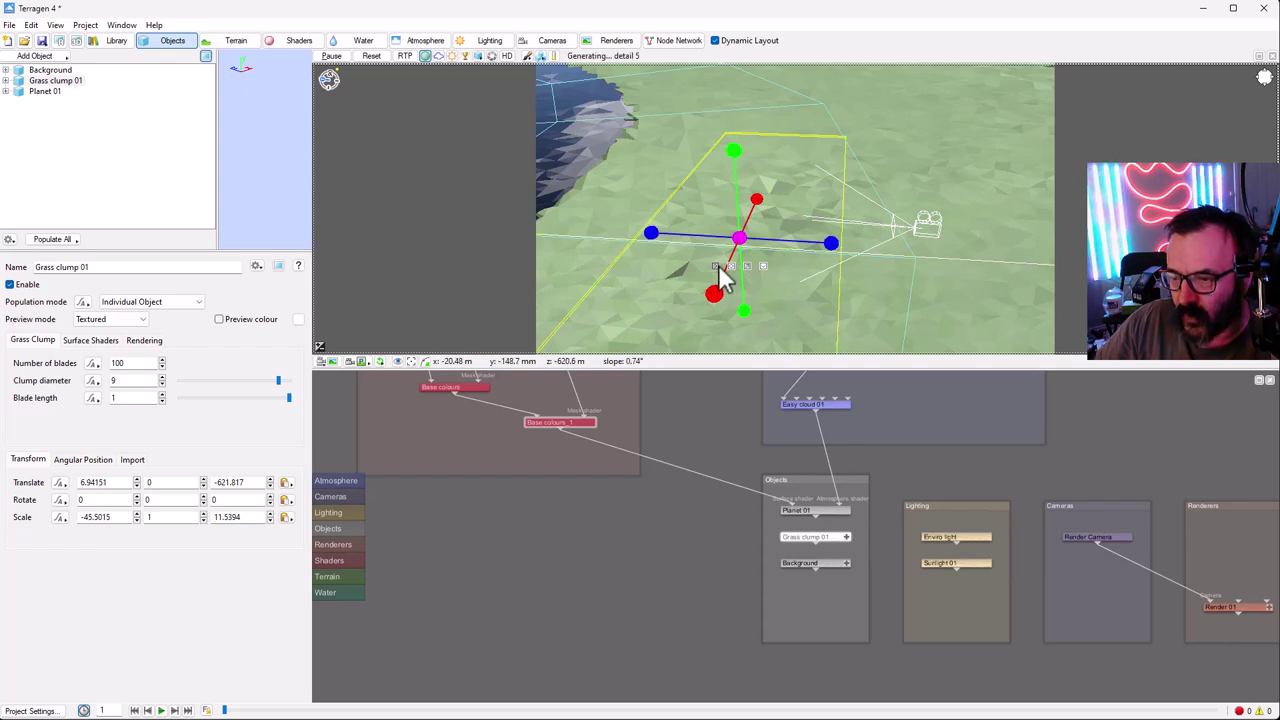
- Move Grass clump 01 along Z to about -598.6, checking its placement through the render camera
{"action": "left_click", "coordinate": [716, 265]}
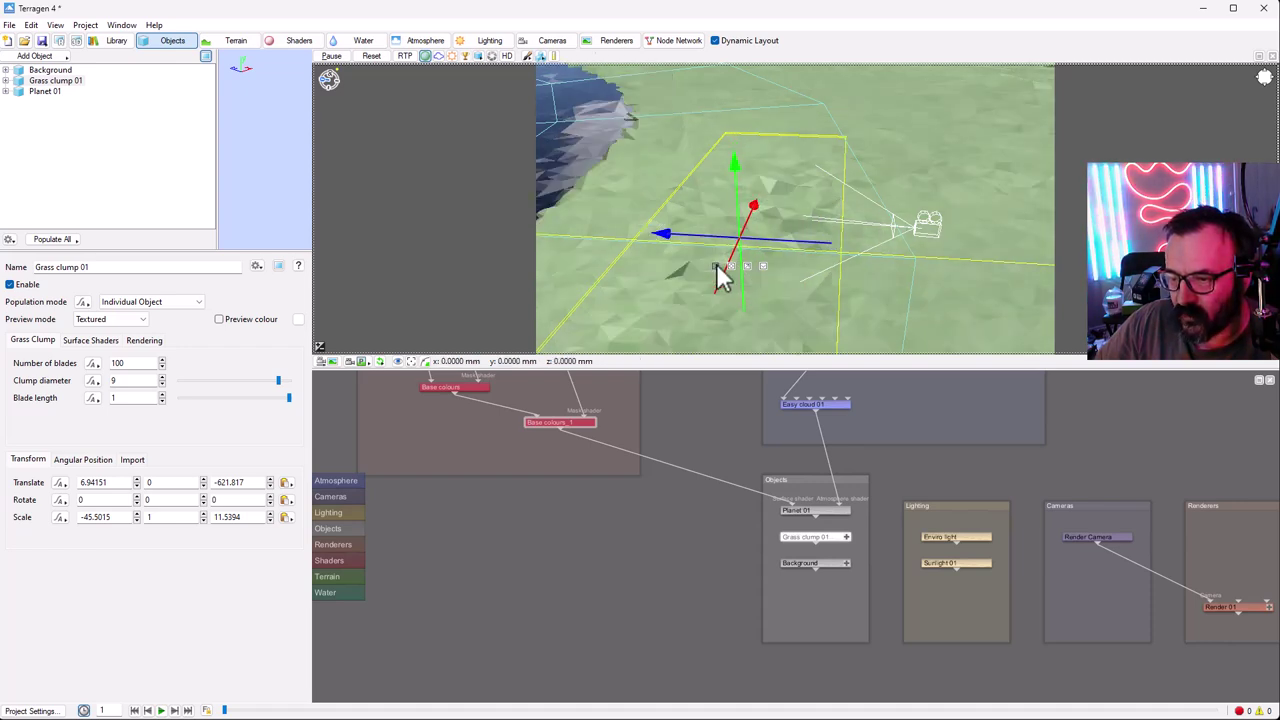
{"action": "left_click_drag", "start_coordinate": [675, 238], "coordinate": [579, 225]}
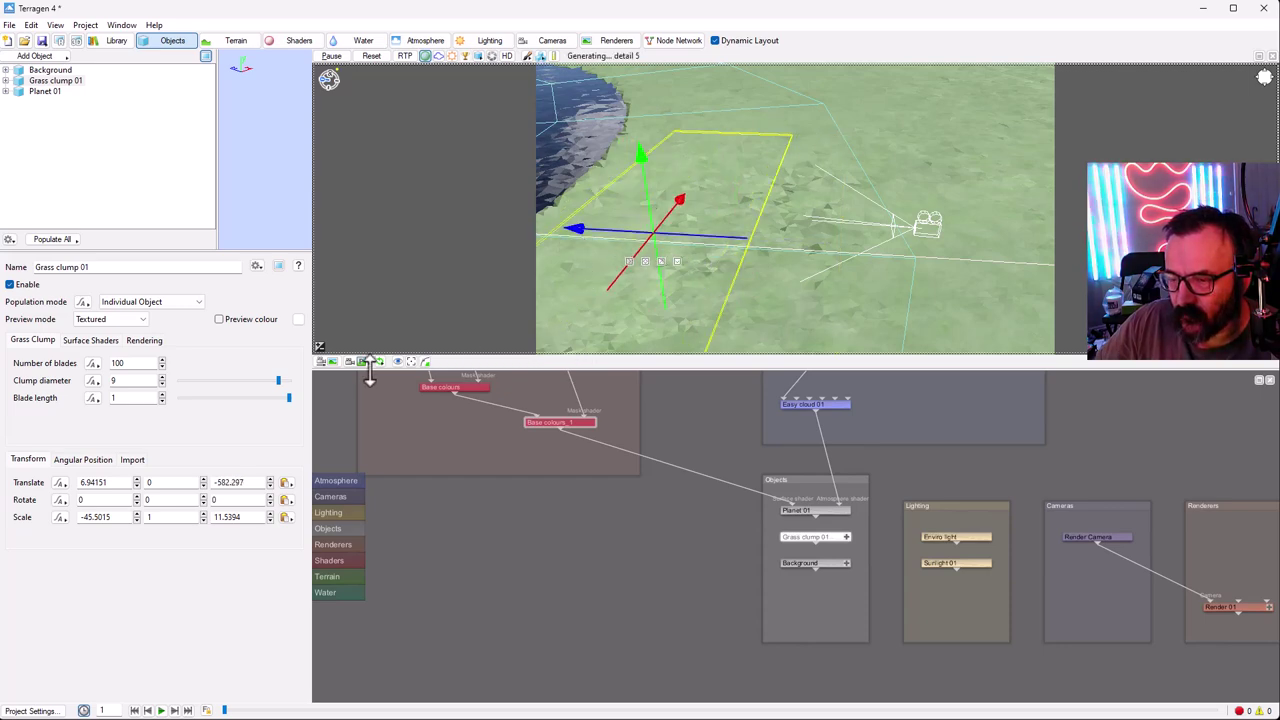
{"action": "left_click", "coordinate": [368, 361]}
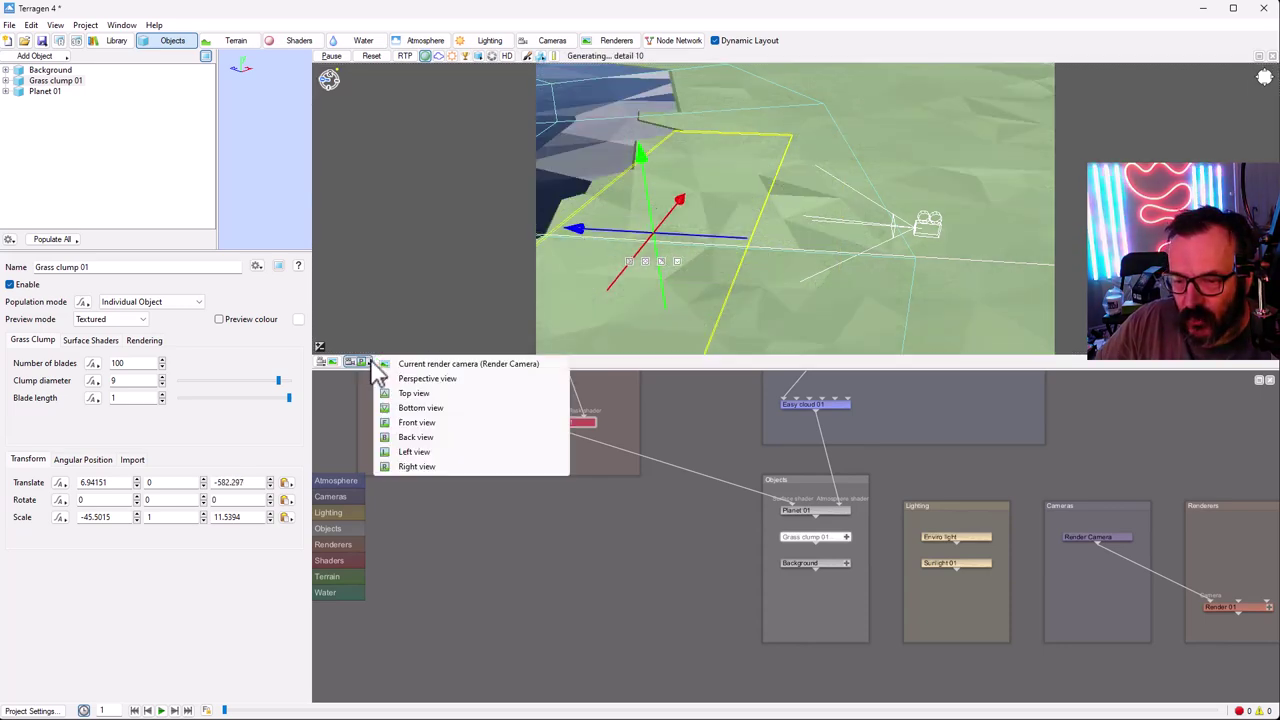
{"action": "left_click", "coordinate": [449, 364]}
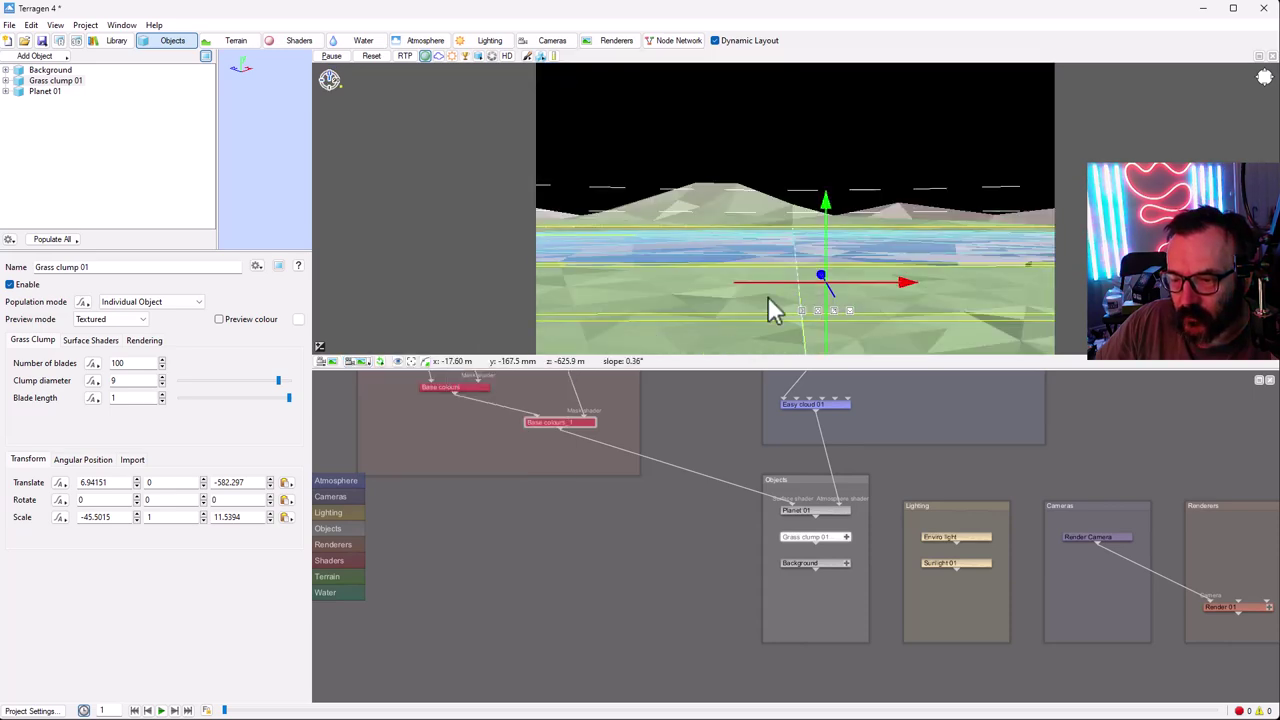
{"action": "left_click", "coordinate": [820, 274]}
{"action": "left_click_drag", "start_coordinate": [831, 298], "coordinate": [822, 238]}
{"action": "left_click_drag", "start_coordinate": [785, 175], "coordinate": [770, 190]}
{"action": "middle_click_drag", "start_coordinate": [678, 266], "coordinate": [737, 243]}
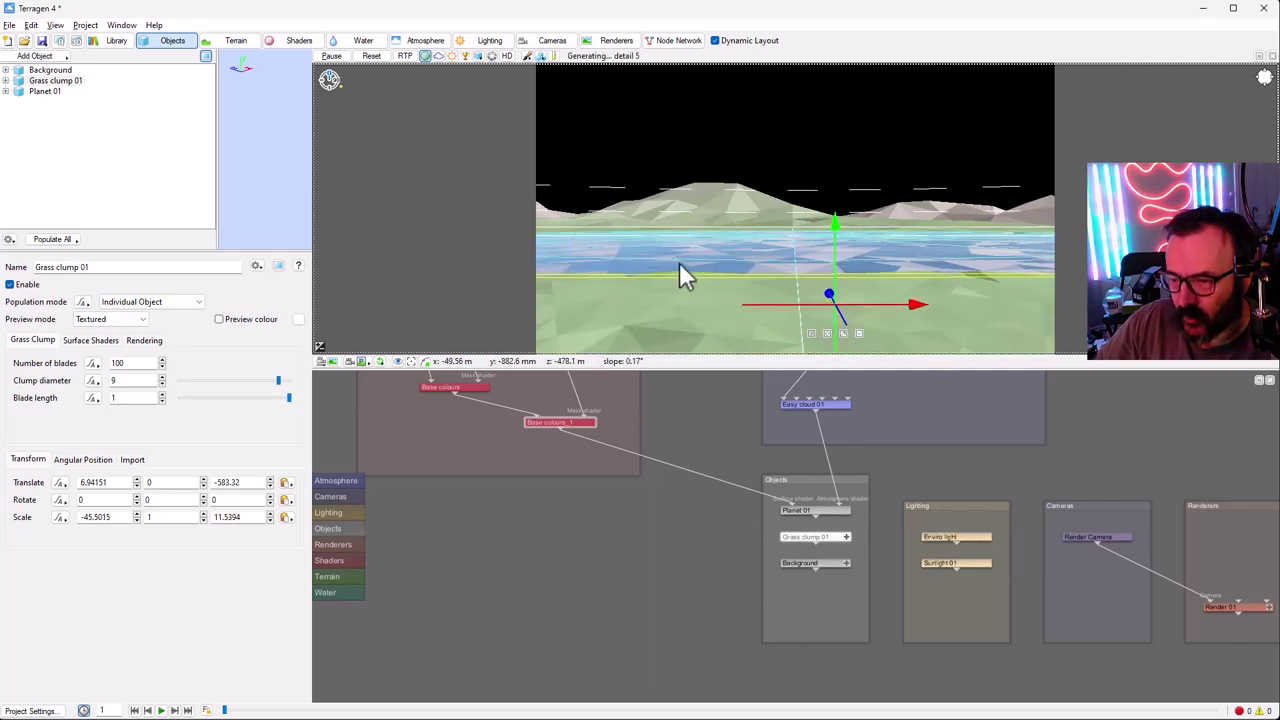
{"action": "middle_click_drag", "start_coordinate": [643, 291], "coordinate": [930, 318]}
{"action": "left_click_drag", "start_coordinate": [782, 274], "coordinate": [832, 279]}
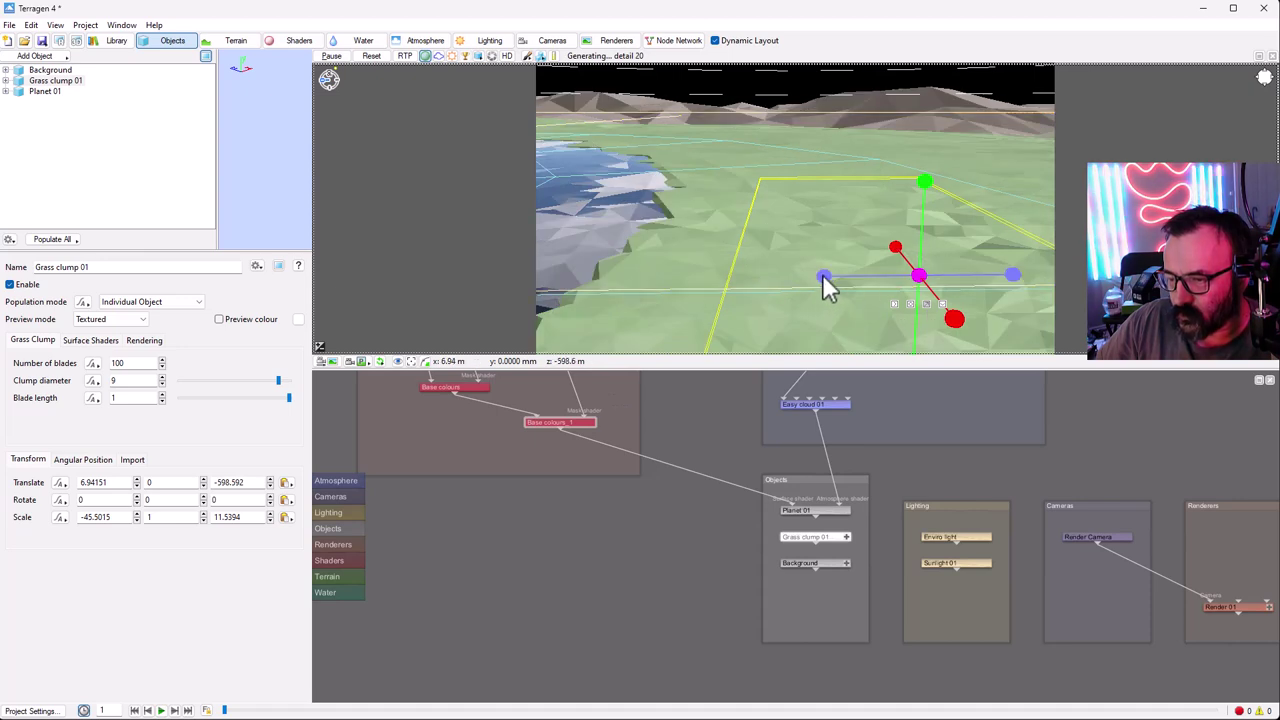
- Widen Grass clump 01 to a Z scale of about 17.8 and return the preview to the current render camera
{"action": "left_click_drag", "start_coordinate": [823, 280], "coordinate": [1002, 280]}
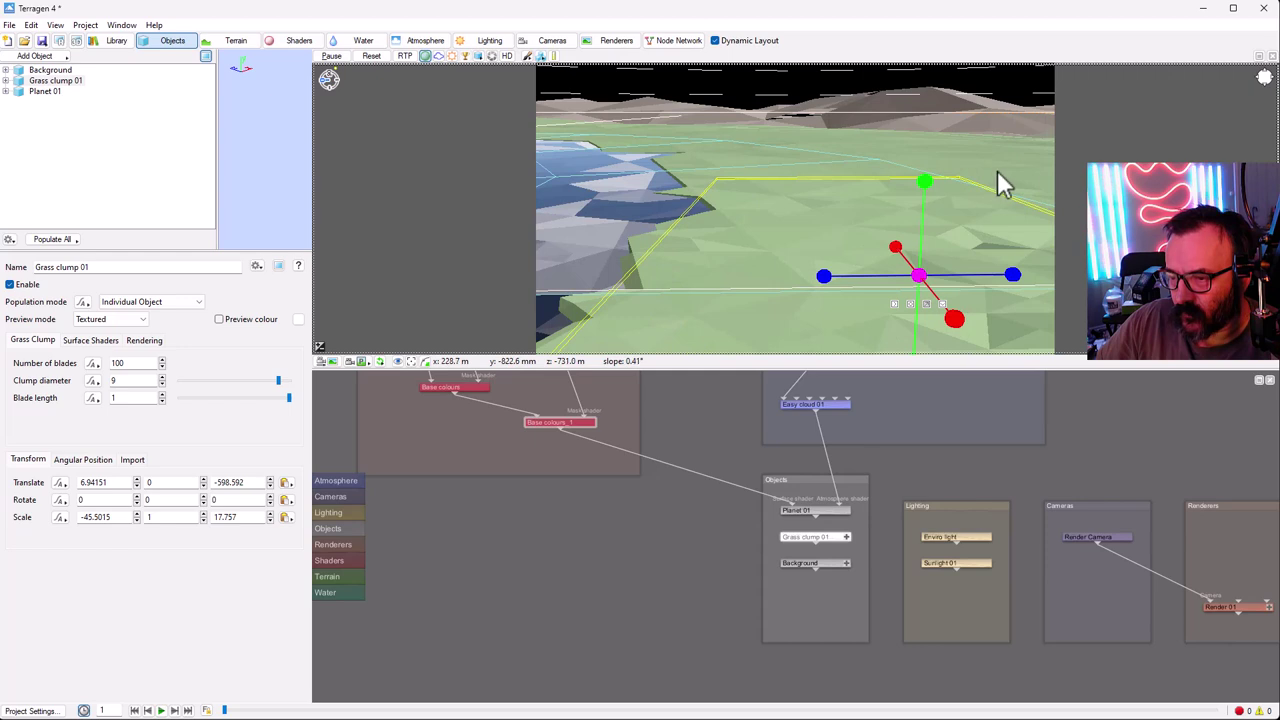
{"action": "left_click", "coordinate": [895, 304]}
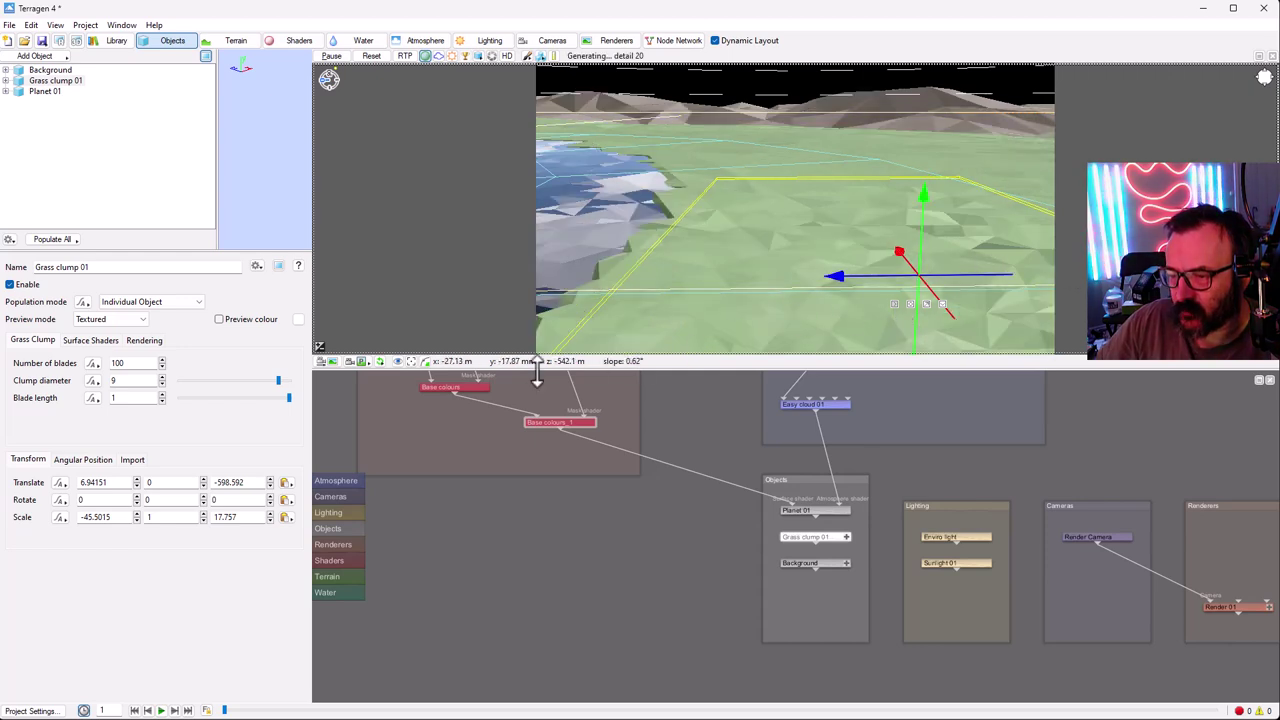
{"action": "left_click", "coordinate": [378, 362]}
{"action": "left_click", "coordinate": [480, 372]}
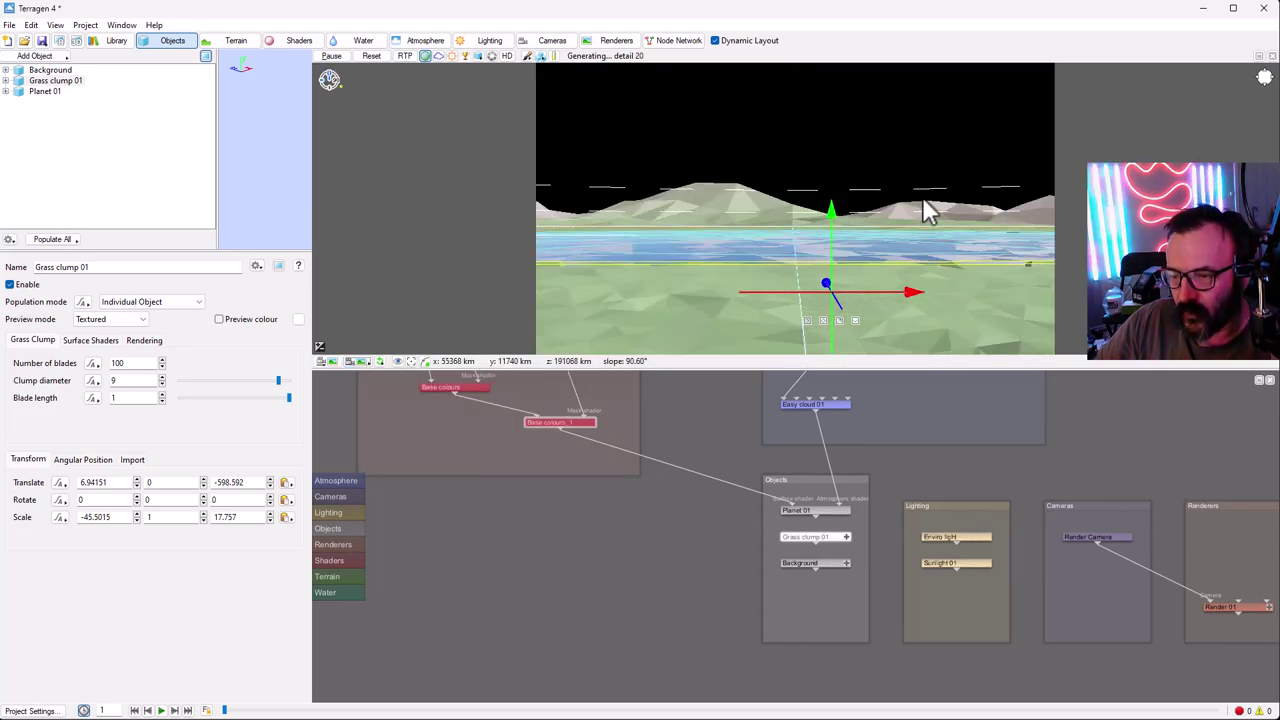
- Set the number of blades of Grass clump 01 to 1000000
{"action": "double_click", "coordinate": [128, 364]}
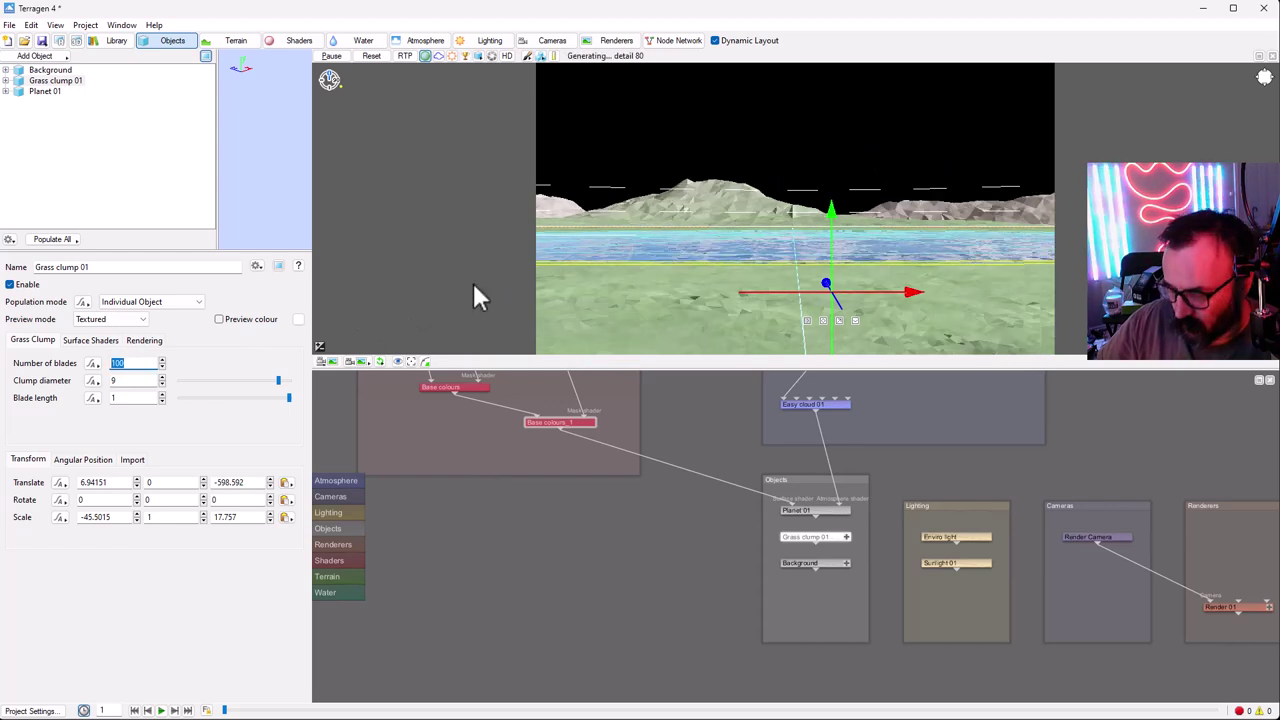
{"action": "type", "text": "10000"}
{"action": "key", "text": "Return"}
{"action": "type", "text": "00"}
{"action": "key", "text": "Return"}
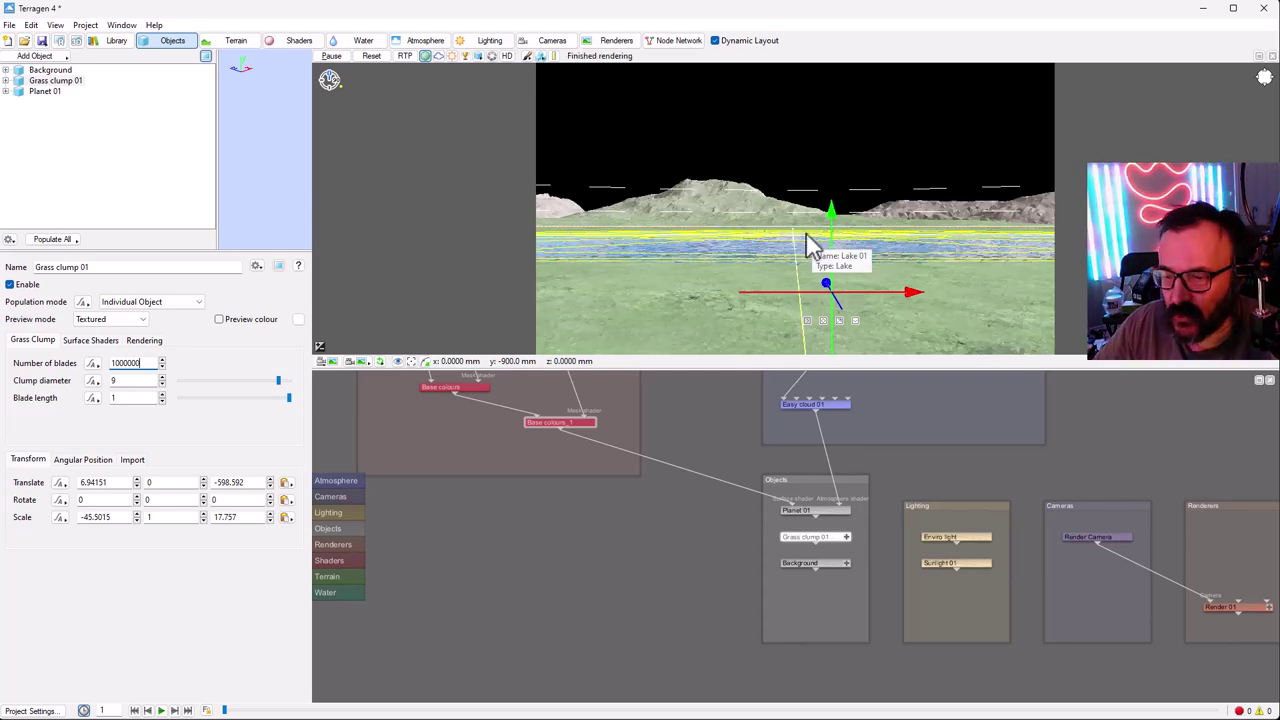
{"action": "key", "text": "Return"}
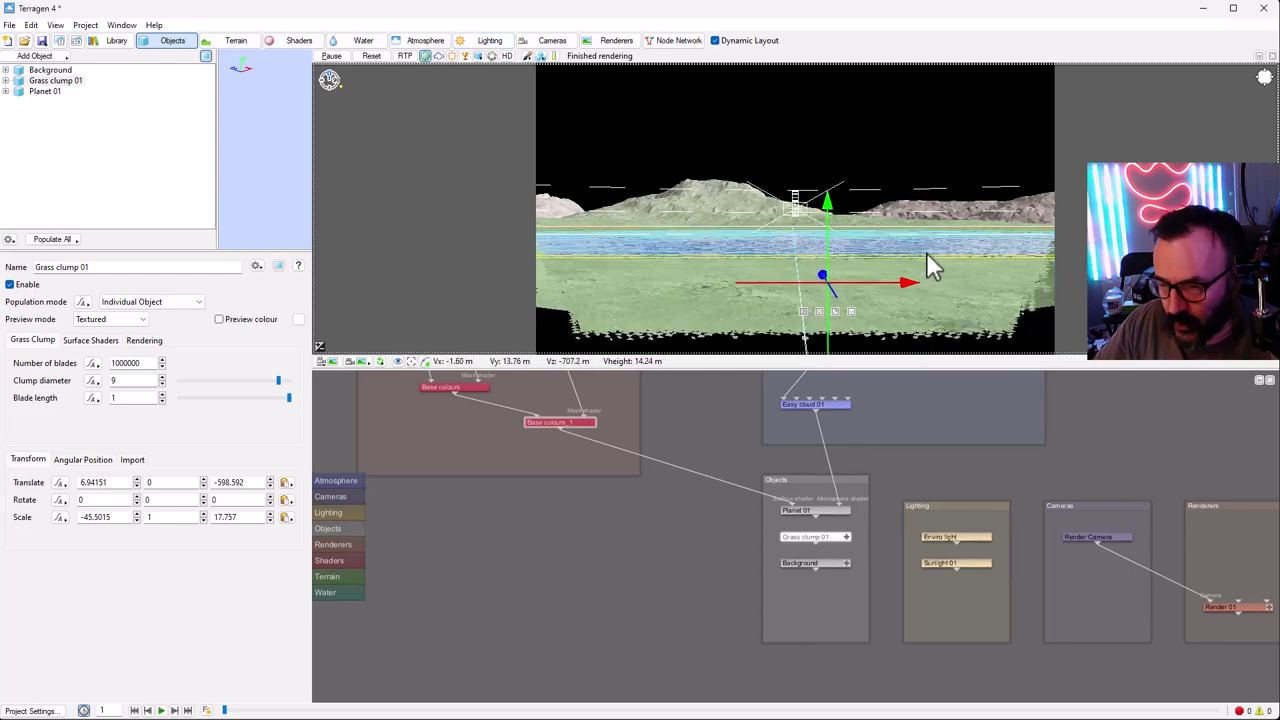
- Examine the grass area and the lakeshore in the 3D preview from several heights near the render camera
{"action": "scroll", "coordinate": [934, 294], "scroll_direction": "up", "scroll_amount": 3}
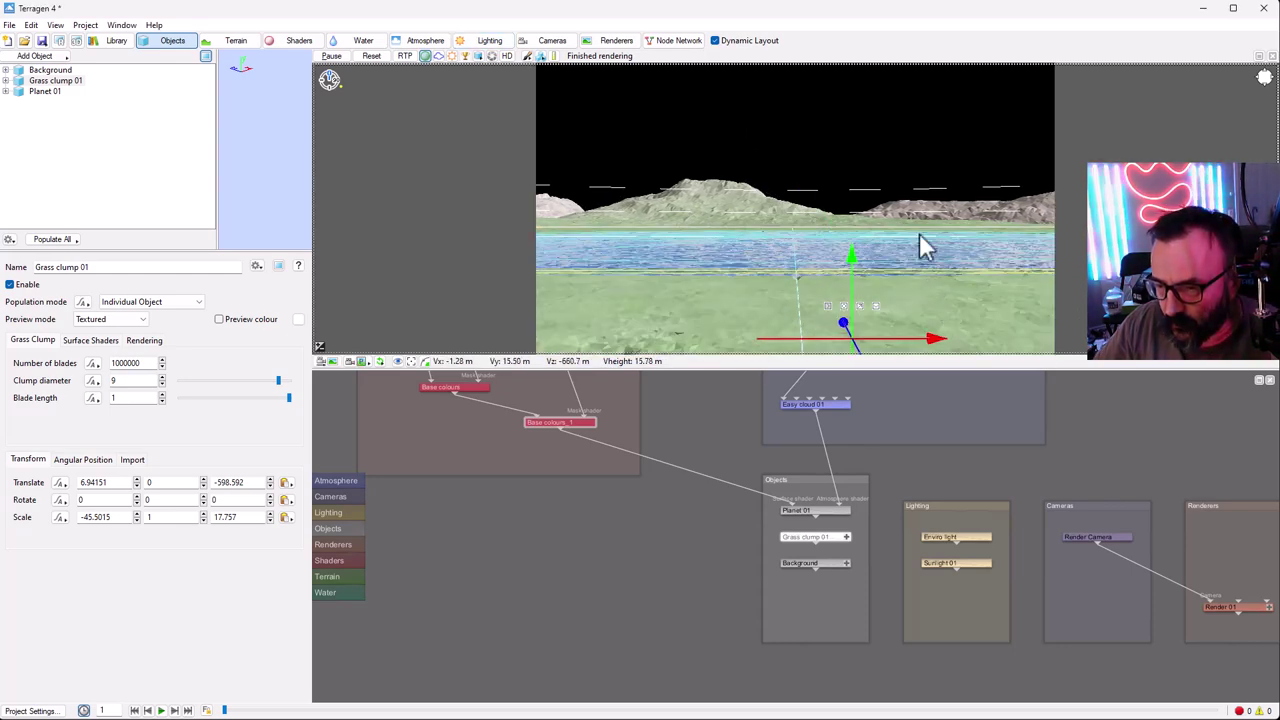
{"action": "scroll", "coordinate": [898, 270], "scroll_direction": "up", "scroll_amount": 5}
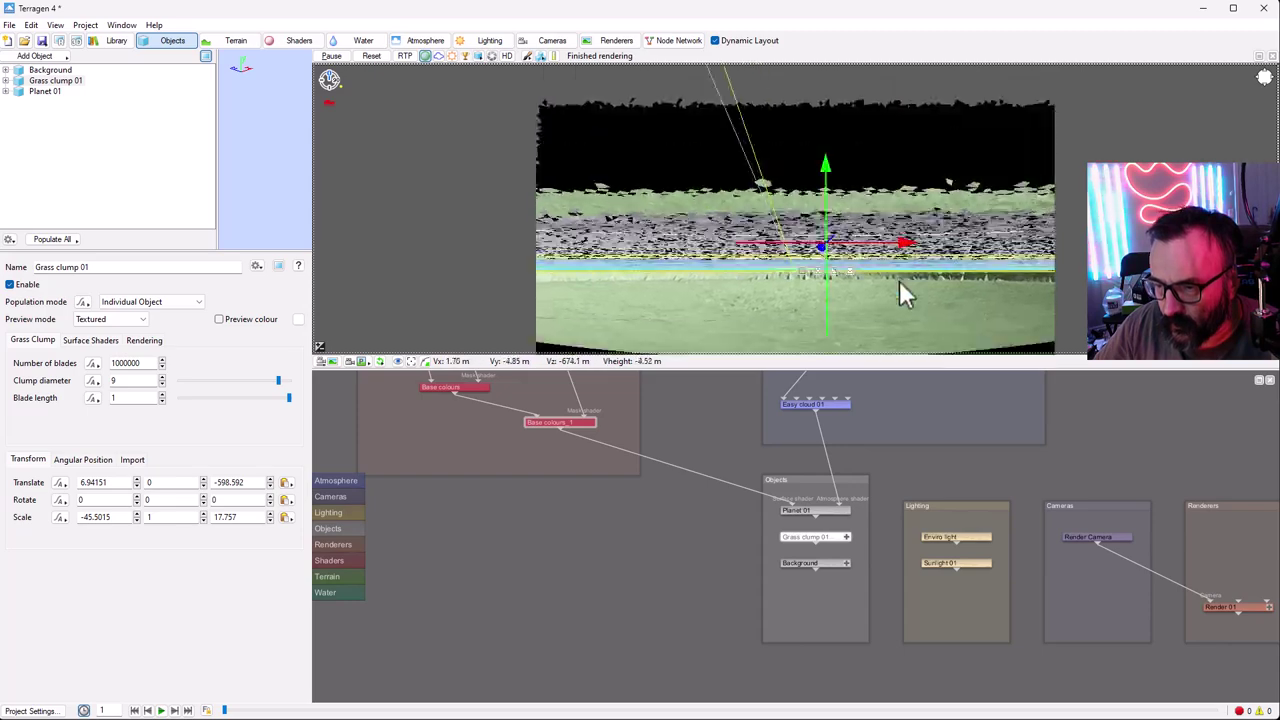
{"action": "scroll", "coordinate": [899, 281], "scroll_direction": "up", "scroll_amount": 1}
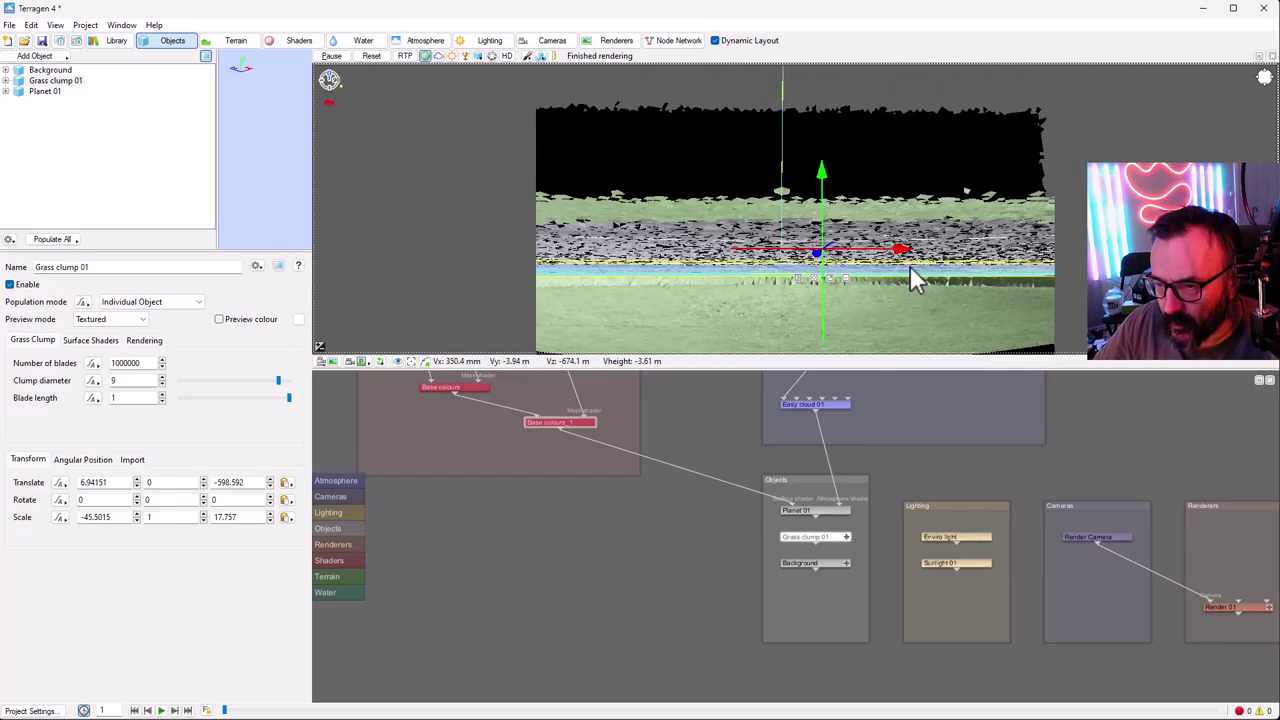
{"action": "scroll", "coordinate": [911, 305], "scroll_direction": "up", "scroll_amount": 1}
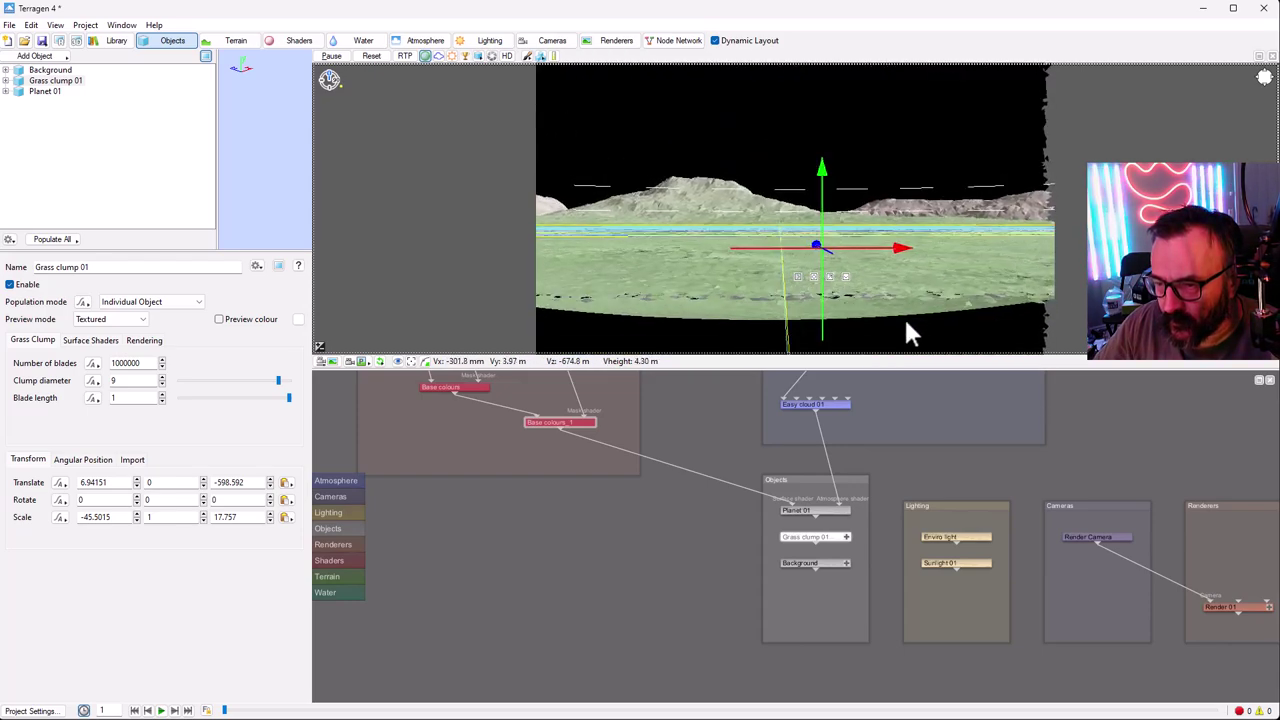
{"action": "scroll", "coordinate": [950, 250], "scroll_direction": "up", "scroll_amount": 1}
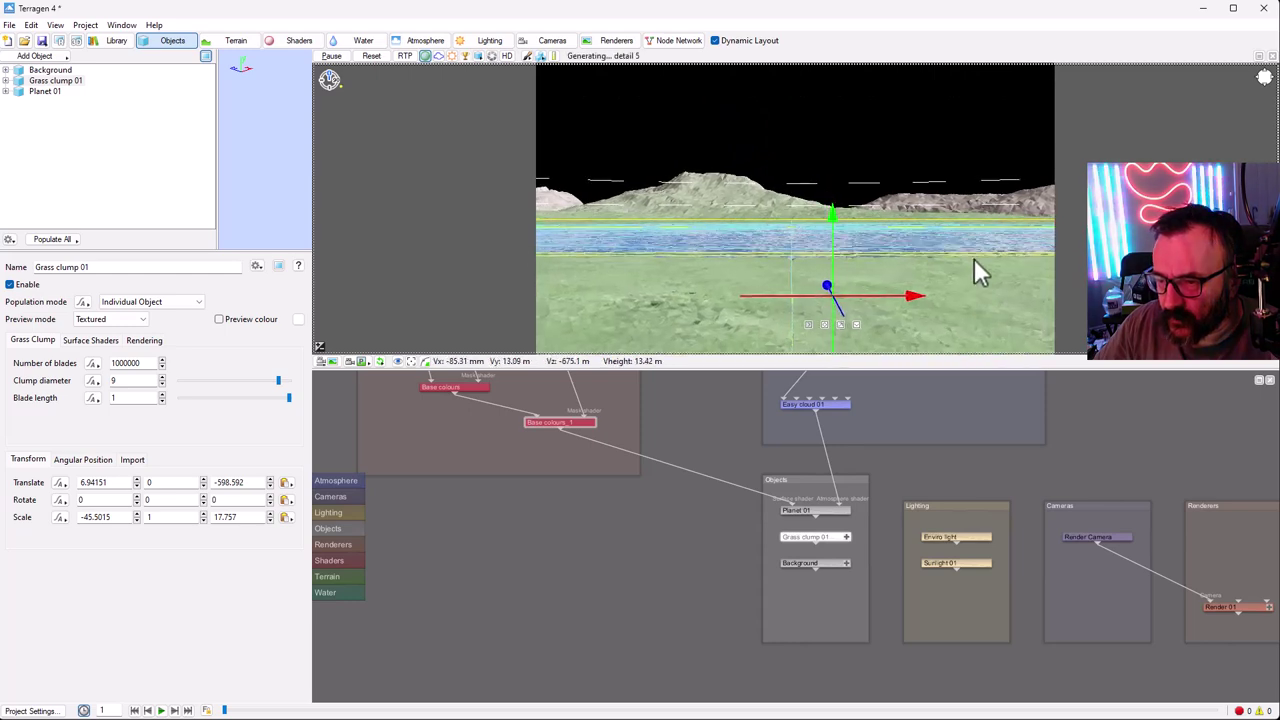
{"action": "scroll", "coordinate": [962, 325], "scroll_direction": "down", "scroll_amount": 1}
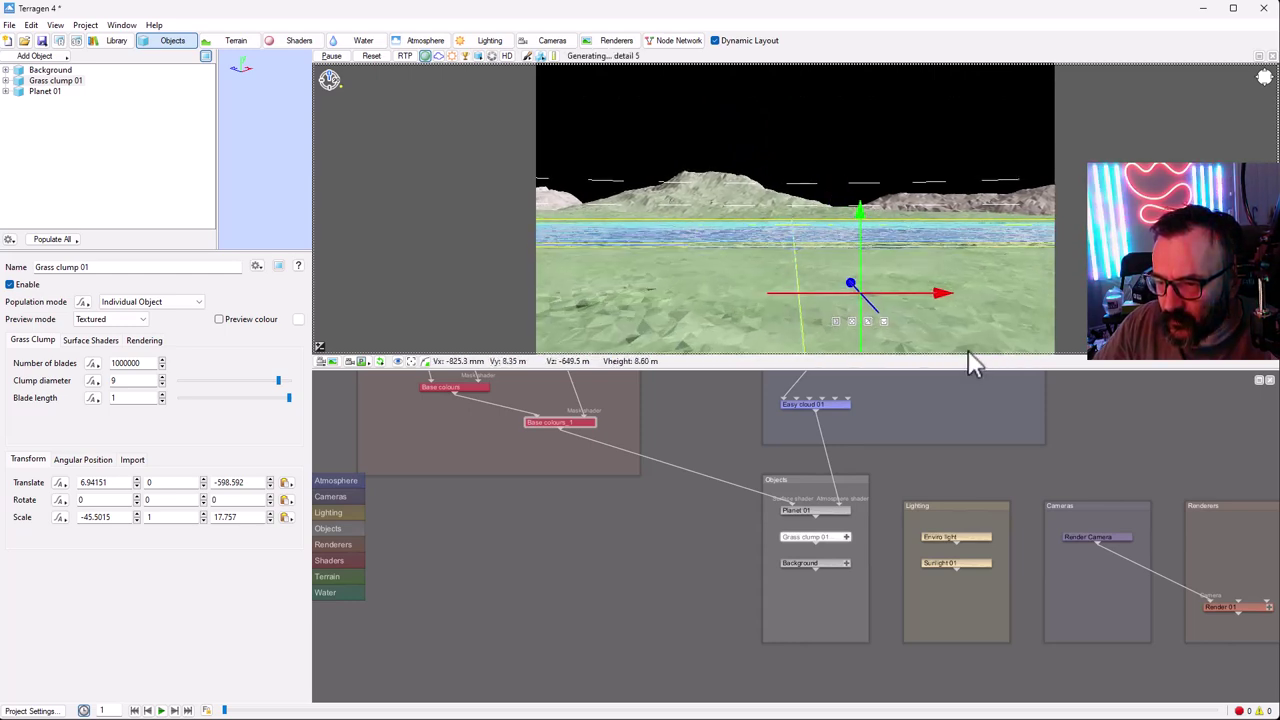
{"action": "scroll", "coordinate": [966, 305], "scroll_direction": "up", "scroll_amount": 1}
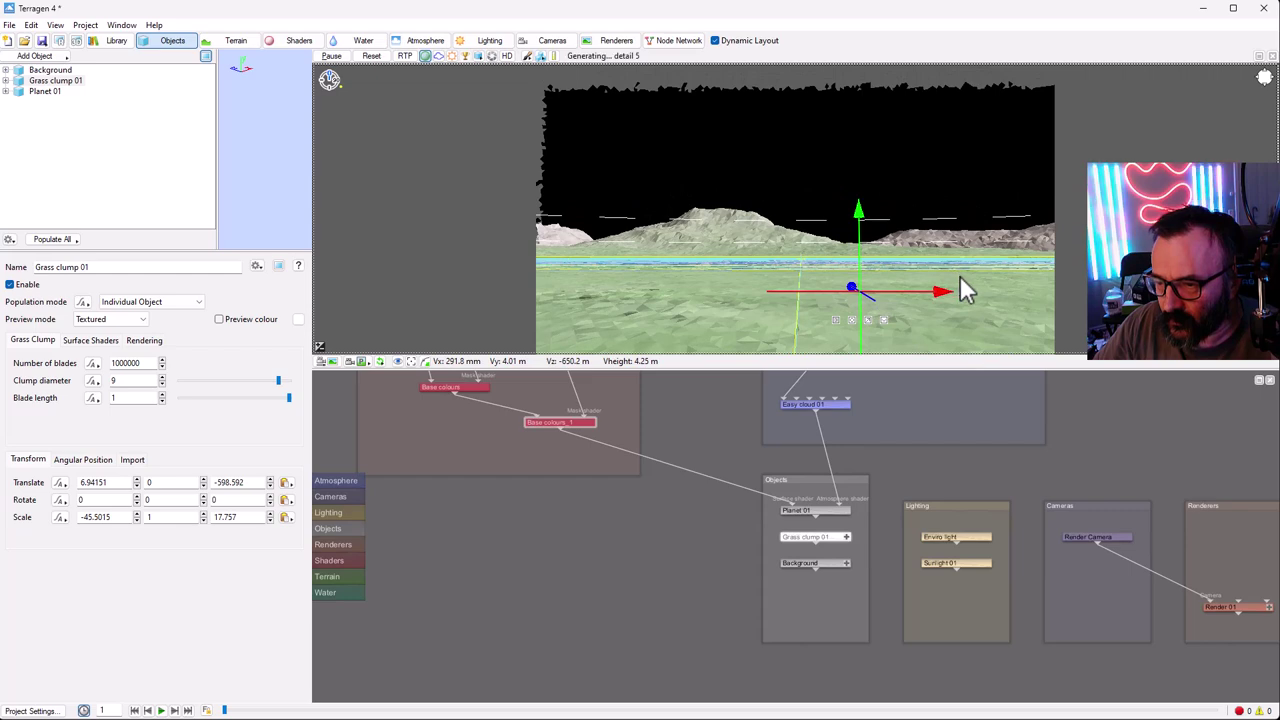
{"action": "scroll", "coordinate": [960, 280], "scroll_direction": "up", "scroll_amount": 1}
{"action": "scroll", "coordinate": [968, 284], "scroll_direction": "up", "scroll_amount": 1}
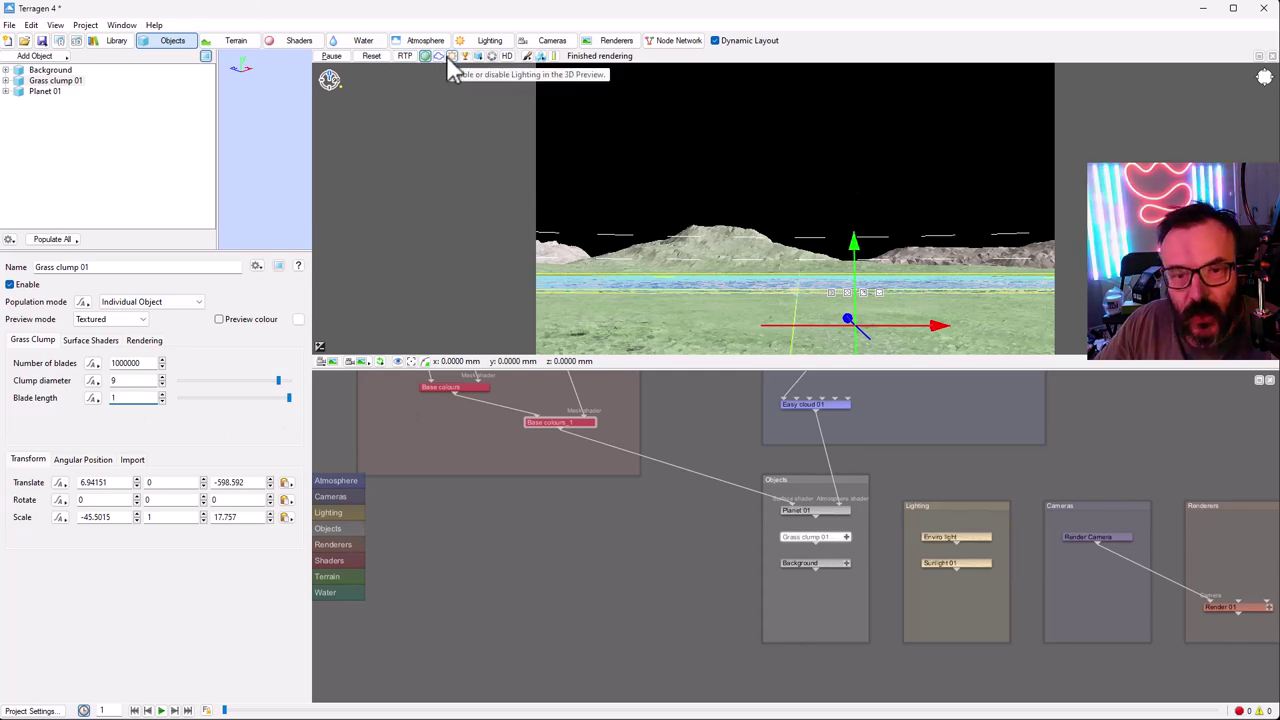
- Run a test render of the scene with the grass clump, stop it before it finishes and close the render view
{"action": "left_click", "coordinate": [60, 41]}
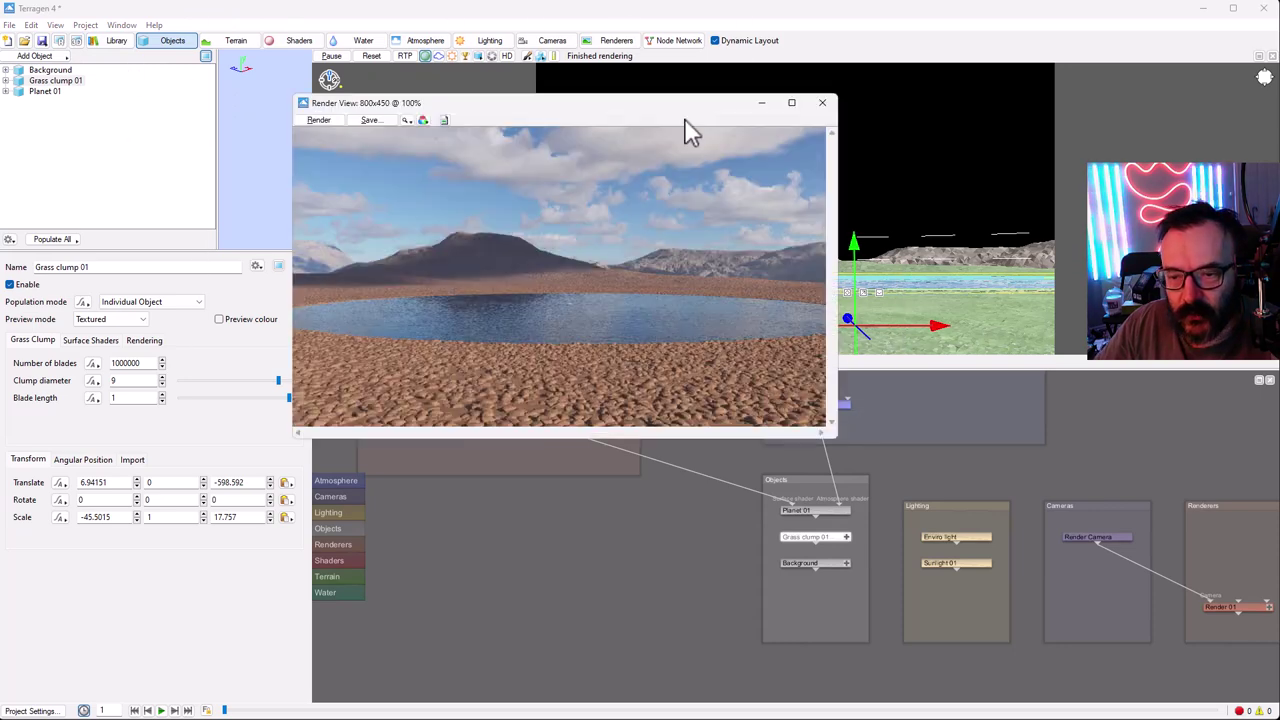
{"action": "left_click", "coordinate": [326, 121]}
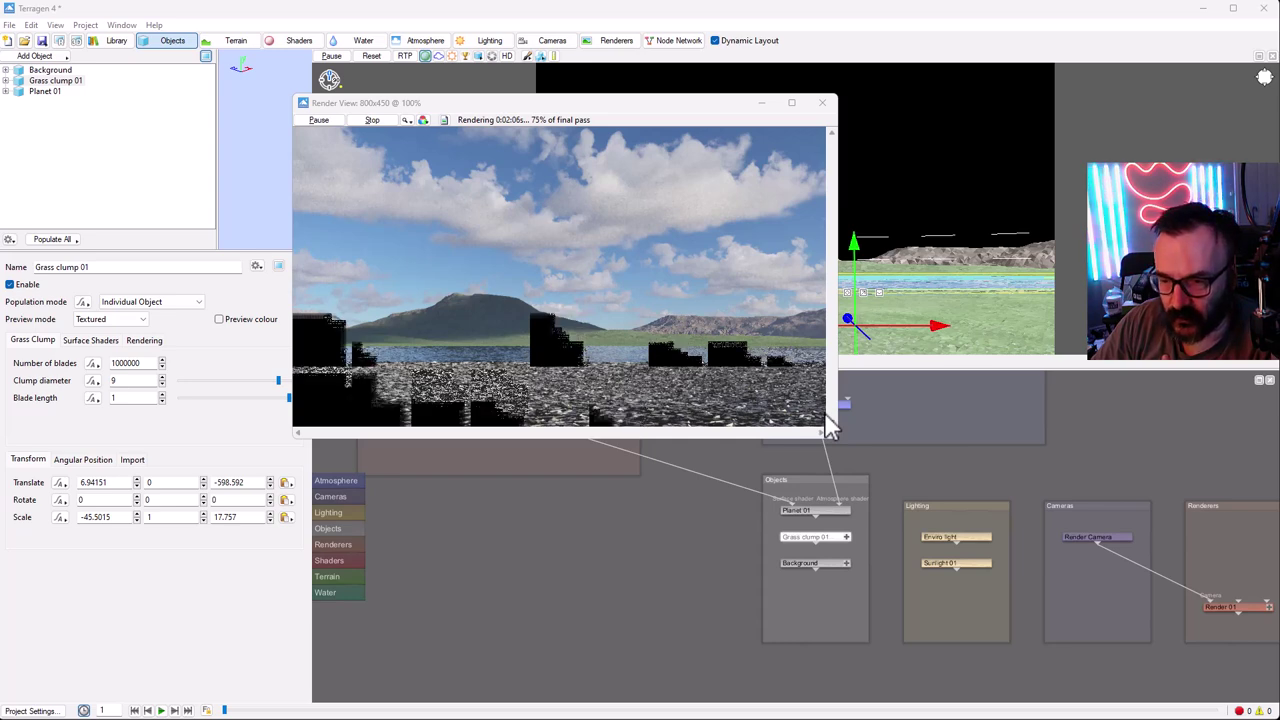
{"action": "left_click", "coordinate": [368, 120]}
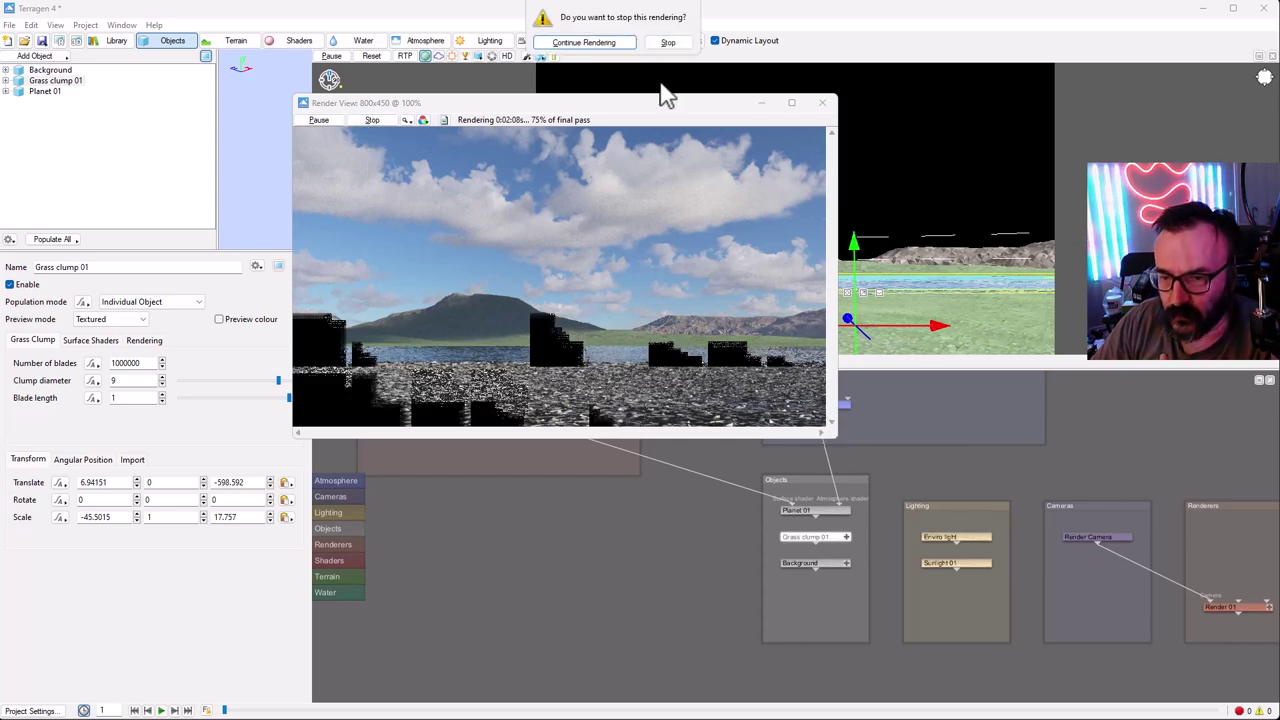
{"action": "left_click", "coordinate": [668, 42]}
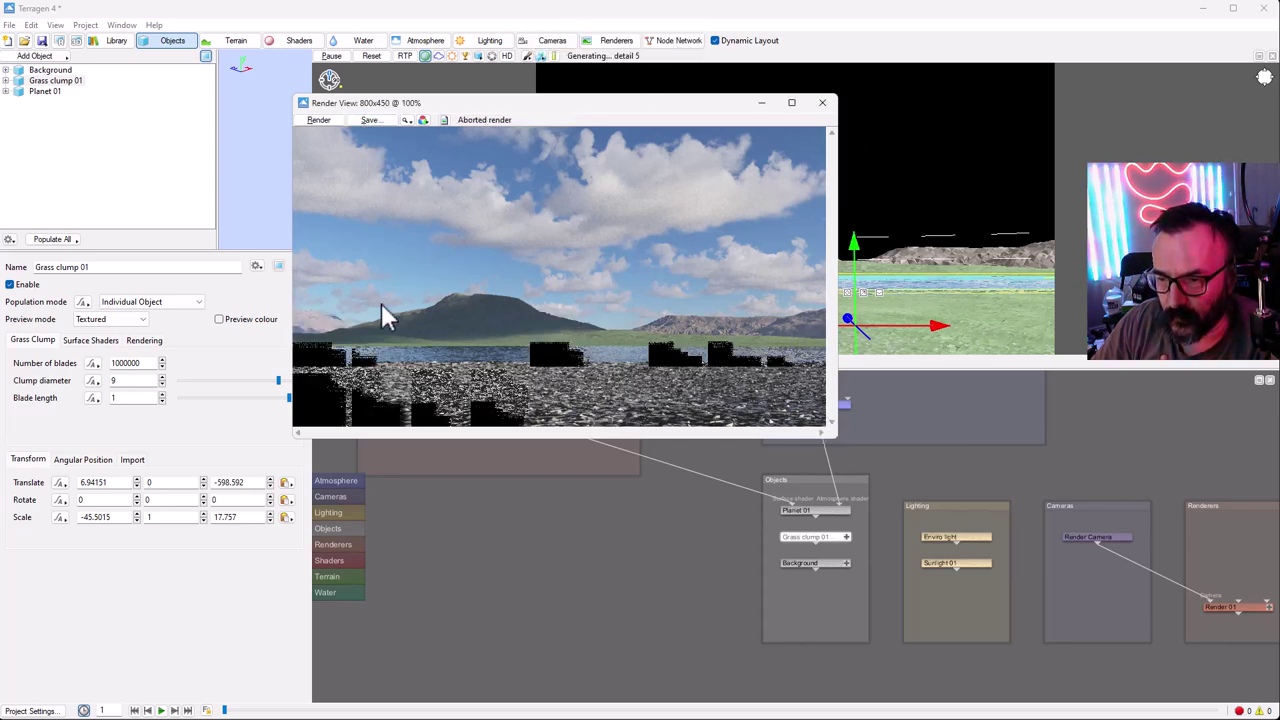
{"action": "left_click", "coordinate": [822, 103]}
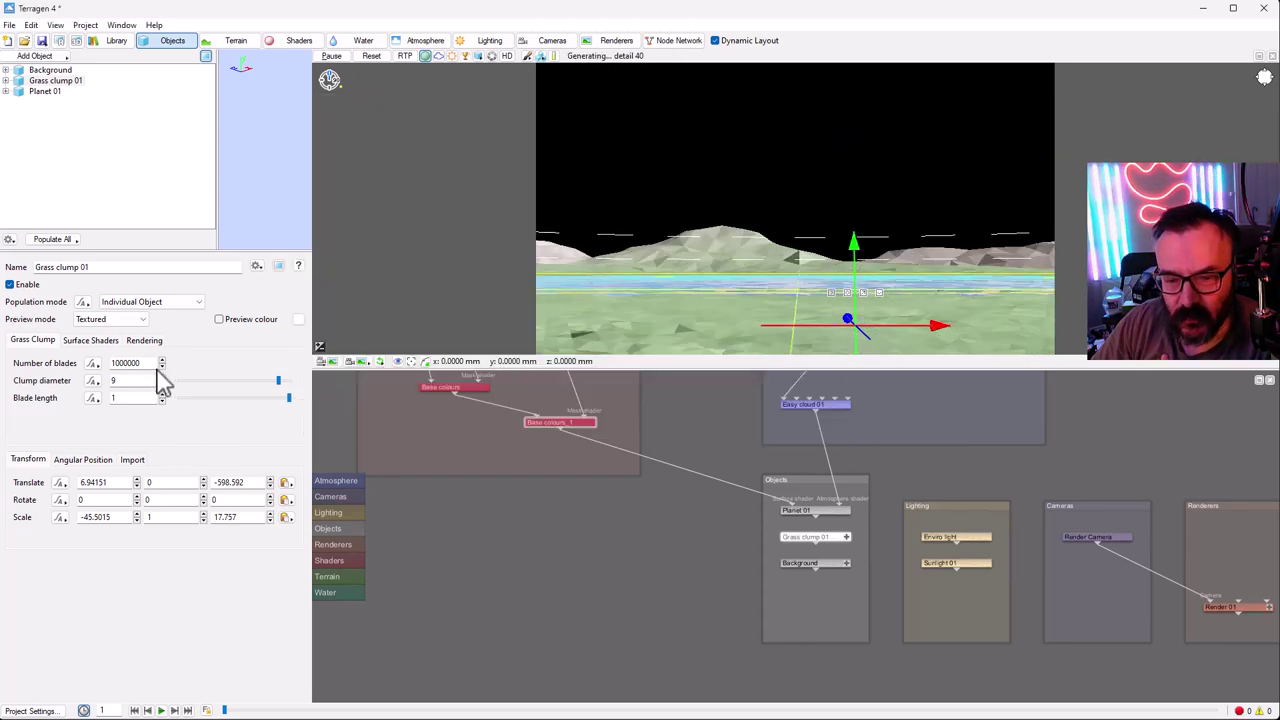
- Set Grass clump 01 to 10000 blades, a clump diameter of 5 and a blade length of 0.4
{"action": "type", "text": "10000"}
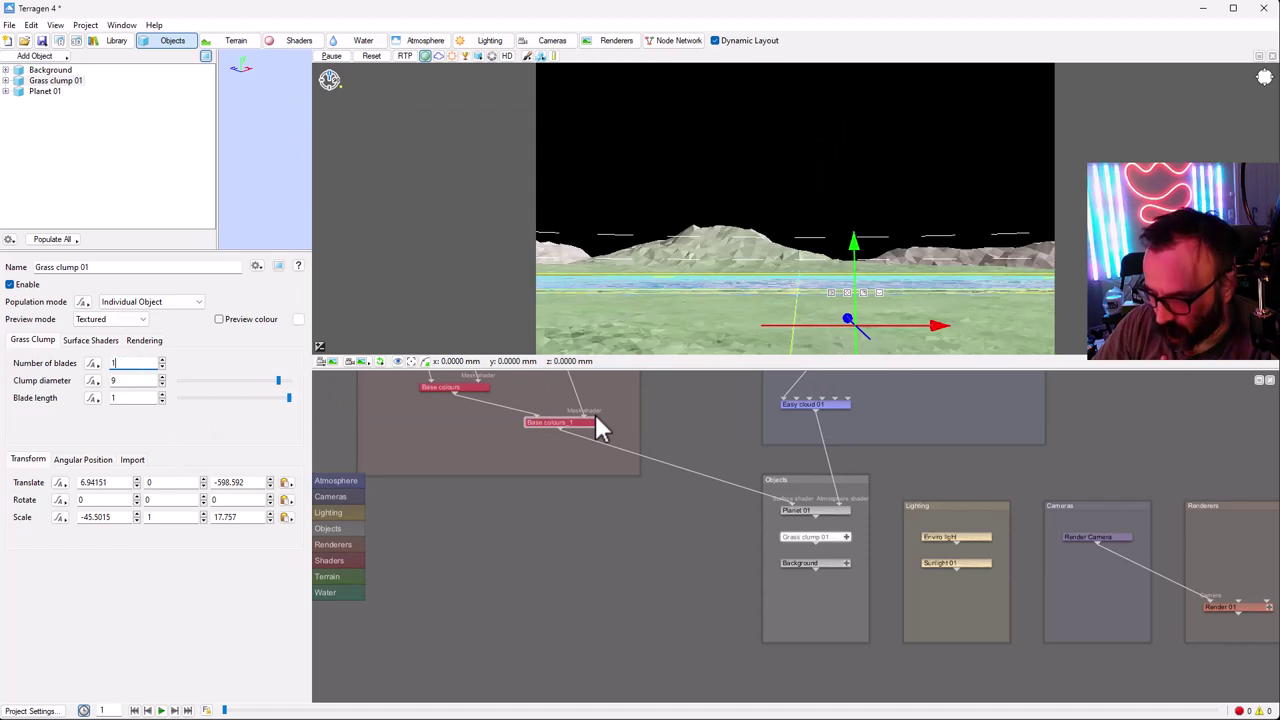
{"action": "key", "text": "Return"}
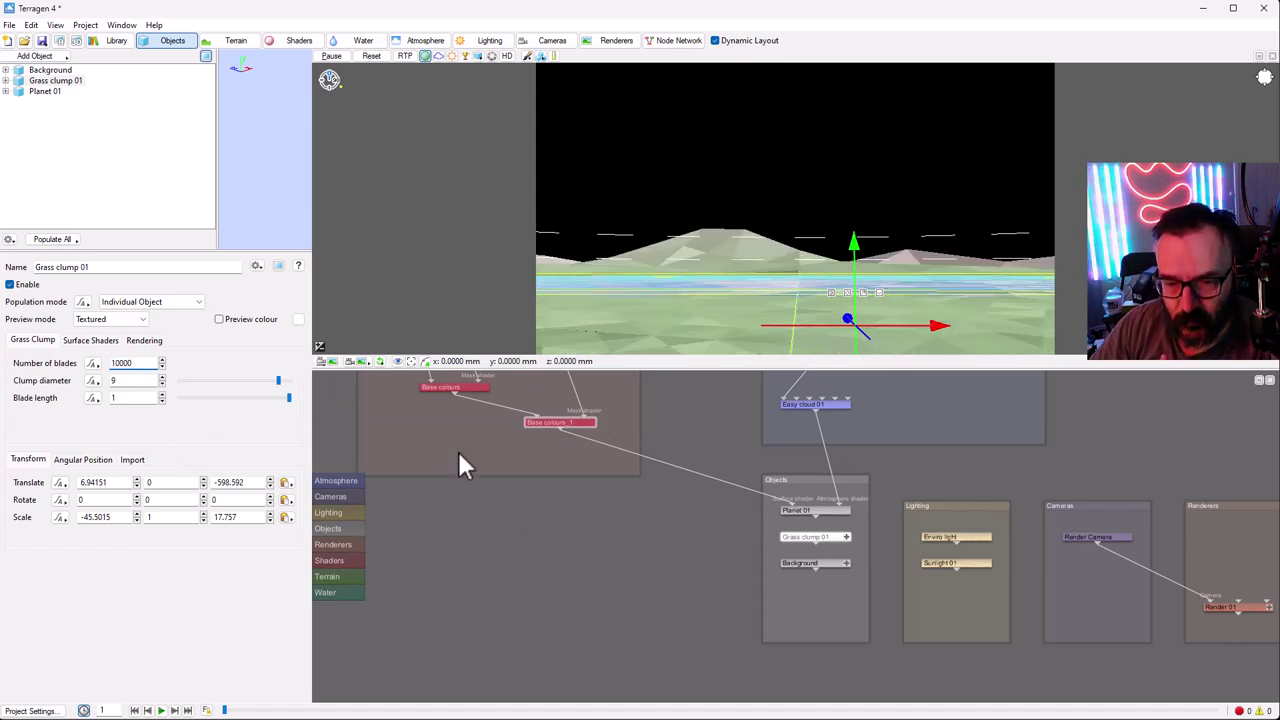
{"action": "left_click", "coordinate": [133, 381]}
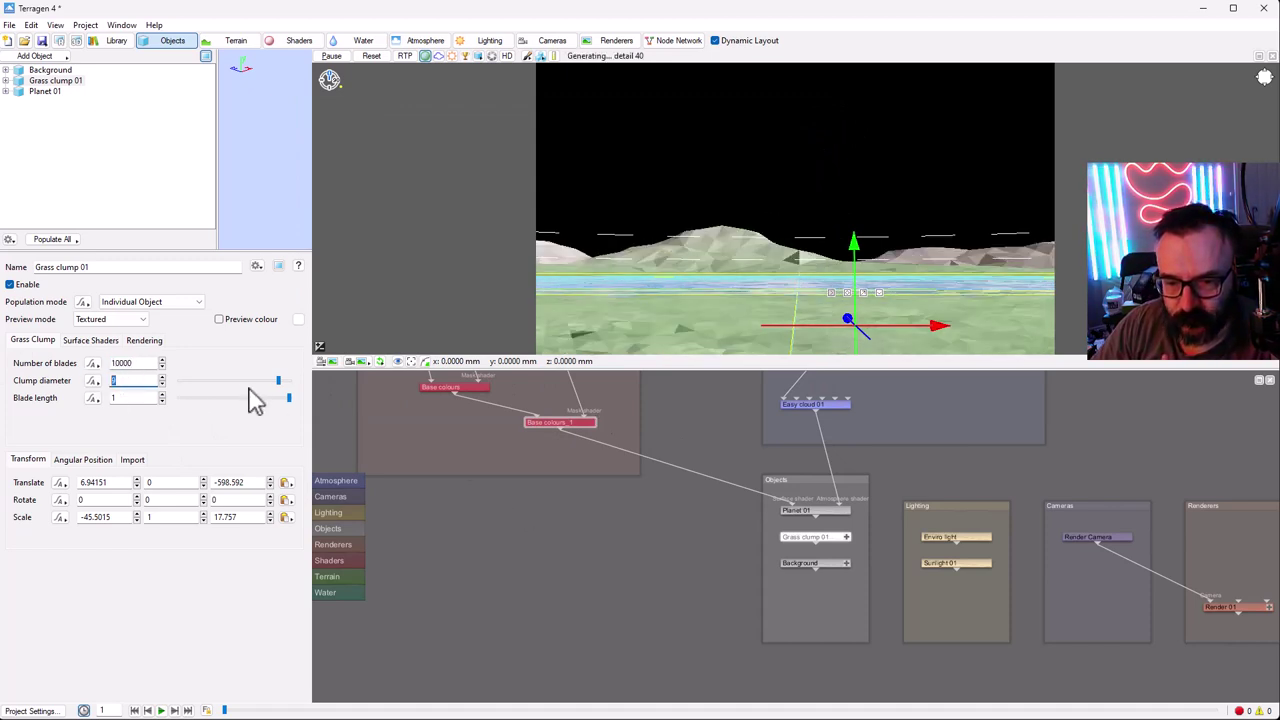
{"action": "type", "text": "5"}
{"action": "key", "text": "Return"}
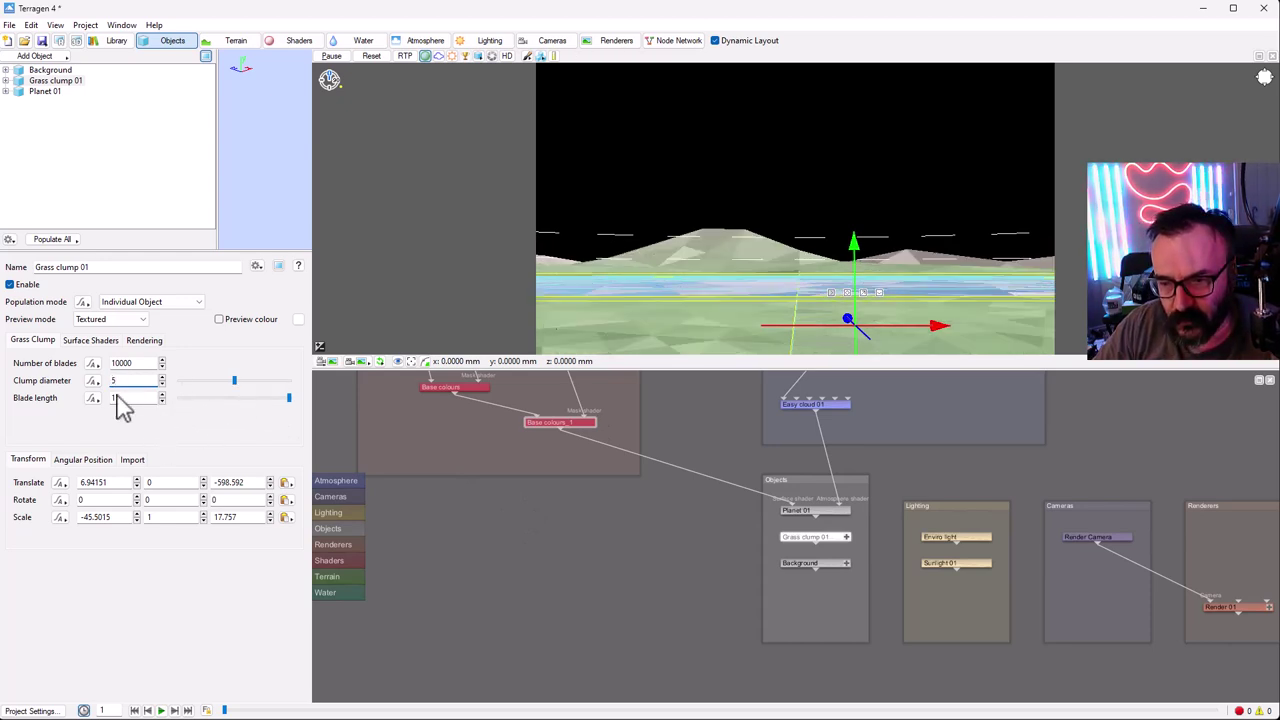
{"action": "left_click", "coordinate": [128, 398]}
{"action": "type", "text": "0.4"}
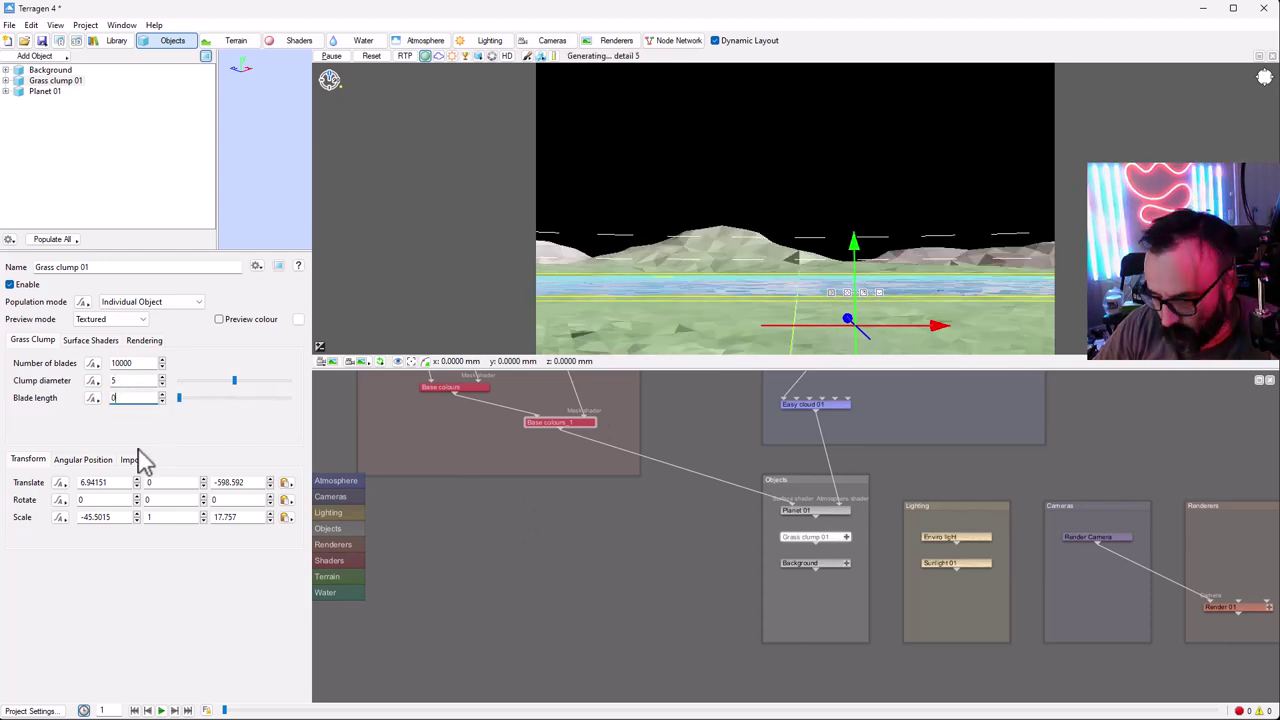
{"action": "key", "text": "Return"}
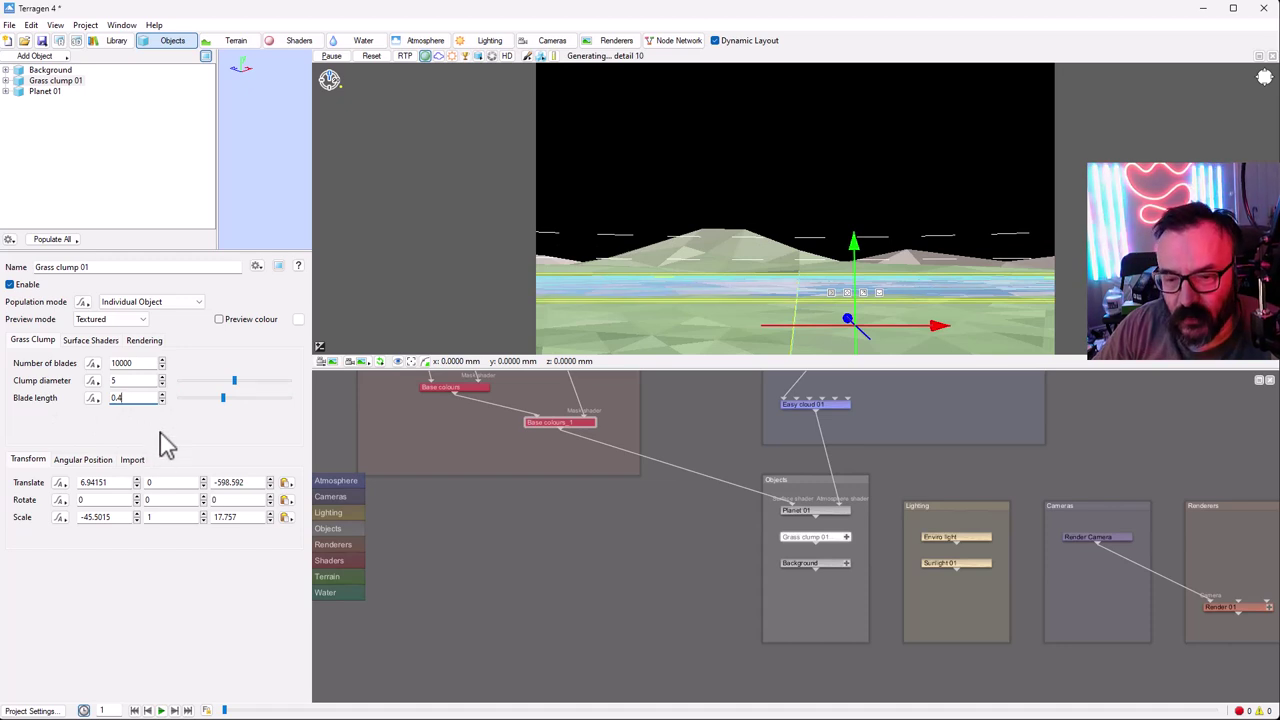
- Enable the preview colour of Grass clump 01 and choose a bright red for it
{"action": "left_click", "coordinate": [88, 341]}
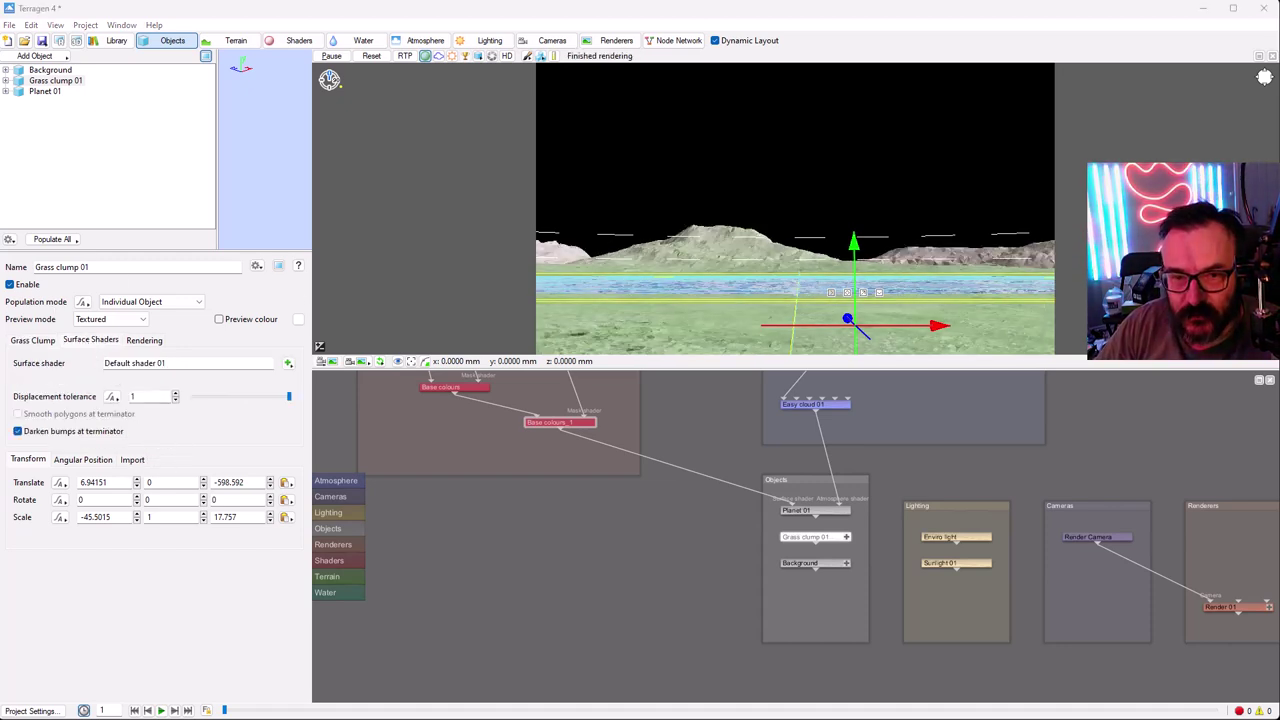
{"action": "left_click", "coordinate": [221, 319]}
{"action": "left_click", "coordinate": [298, 320]}
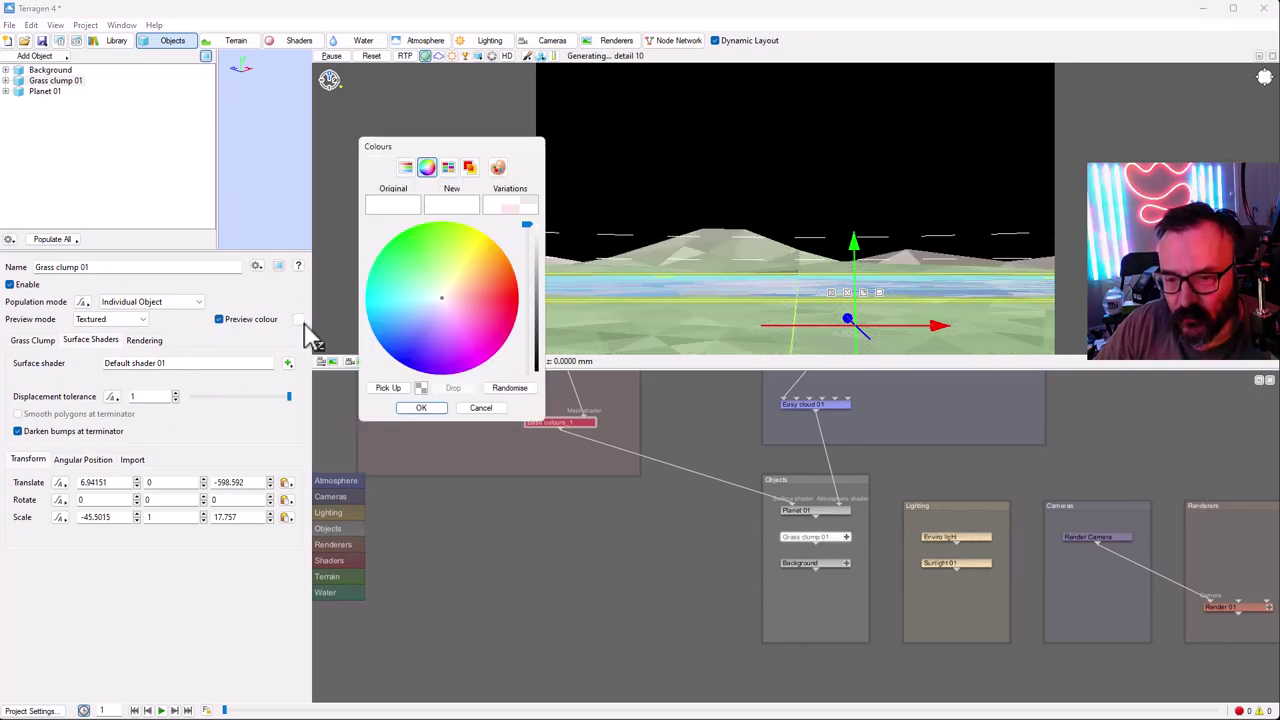
{"action": "left_click_drag", "start_coordinate": [465, 301], "coordinate": [503, 297]}
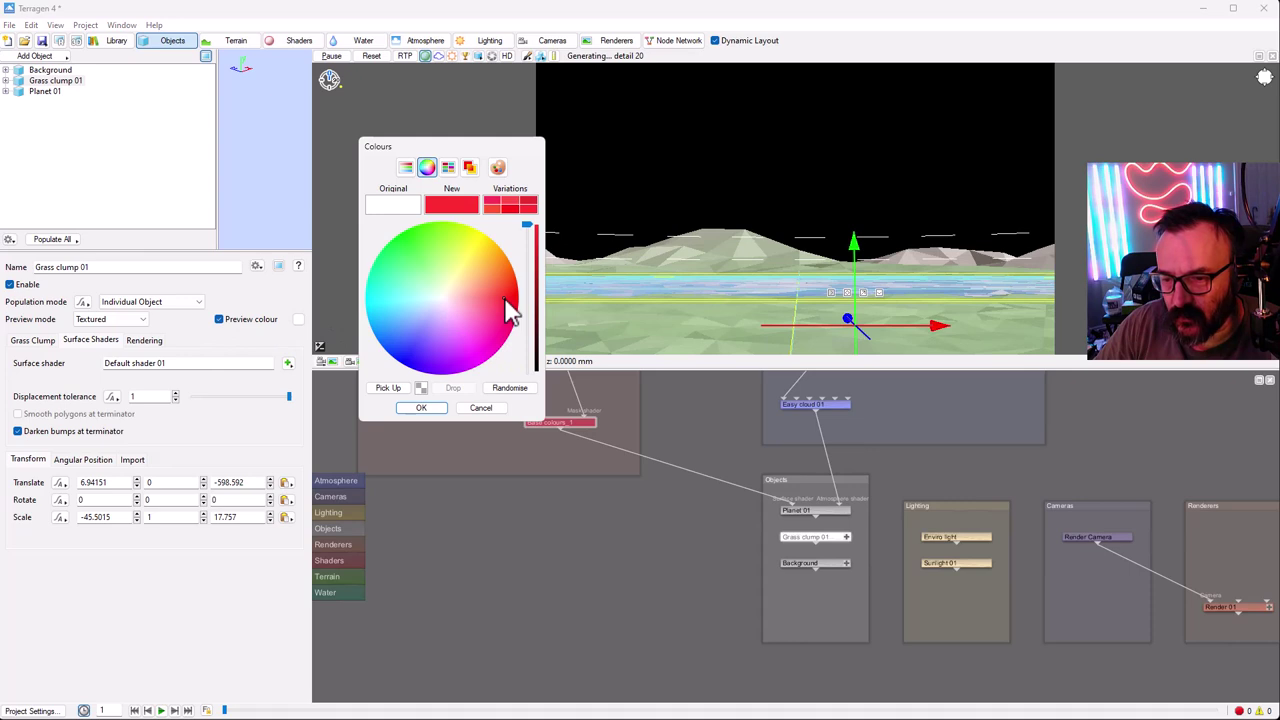
{"action": "left_click", "coordinate": [420, 408]}
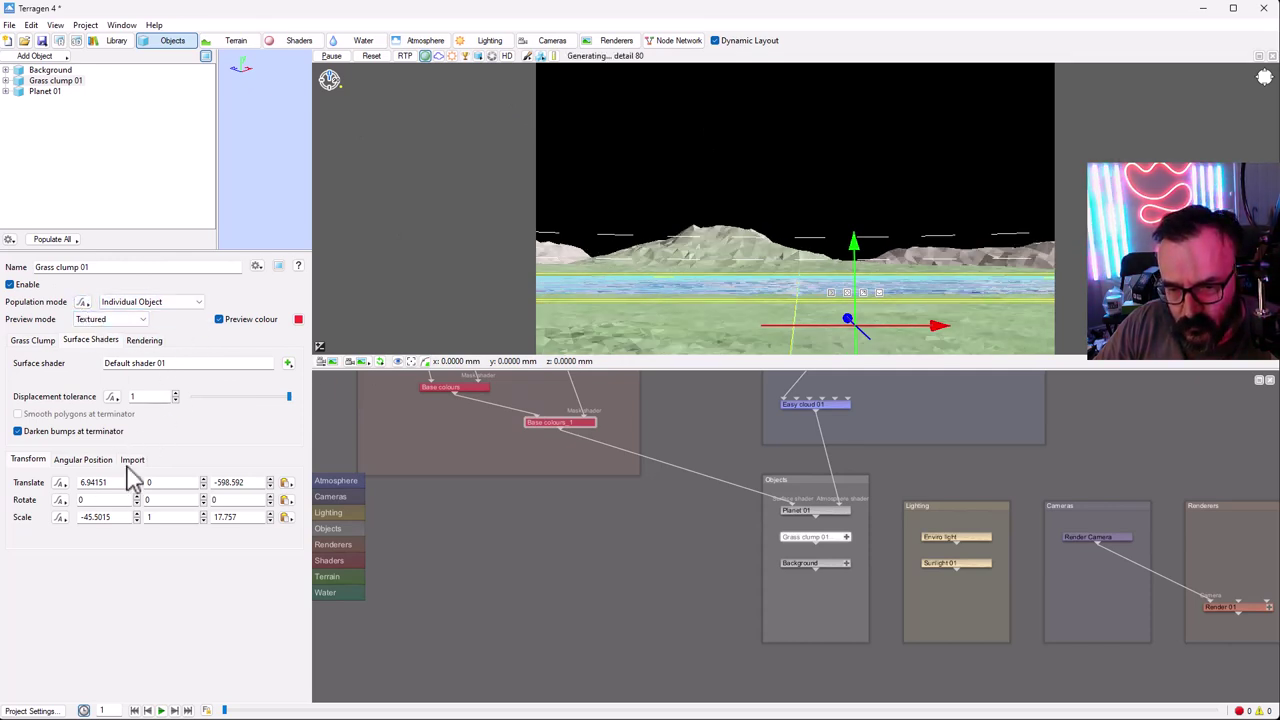
{"action": "left_click", "coordinate": [143, 342]}
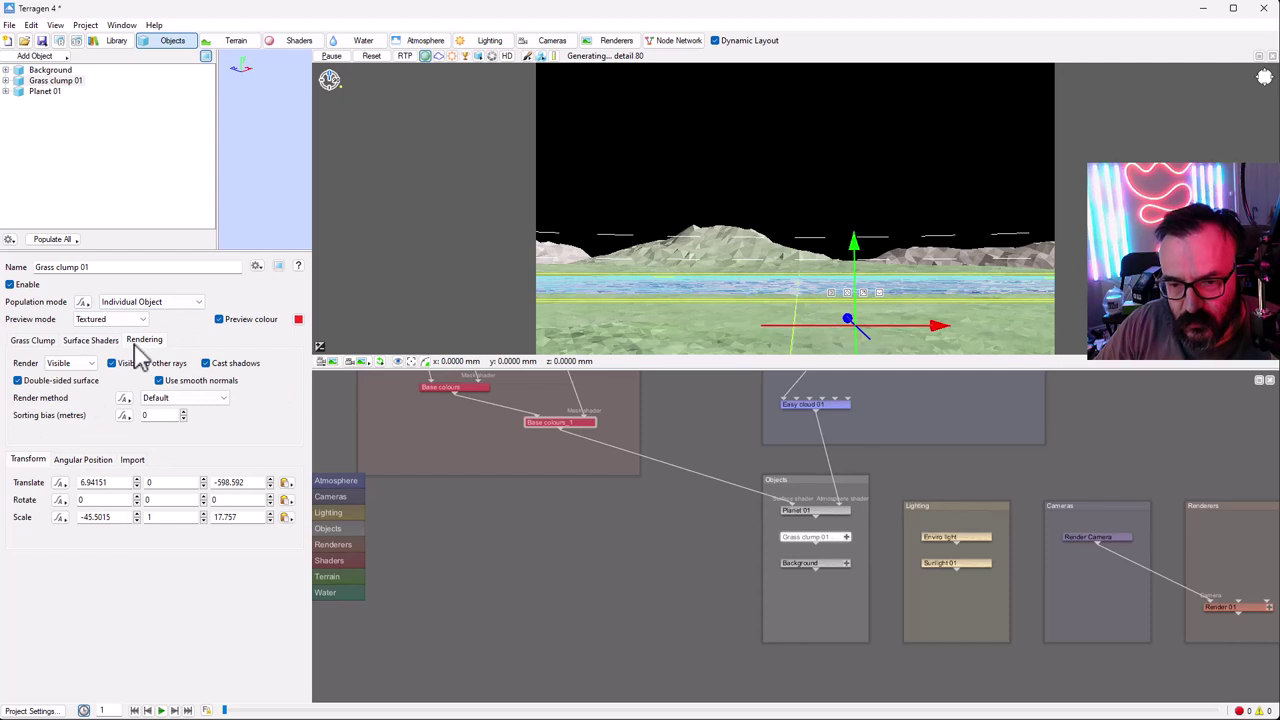
- Try 100000 blades for the grass clump, returning to 10000 blades with a blade length of 0.1
{"action": "left_click", "coordinate": [34, 340]}
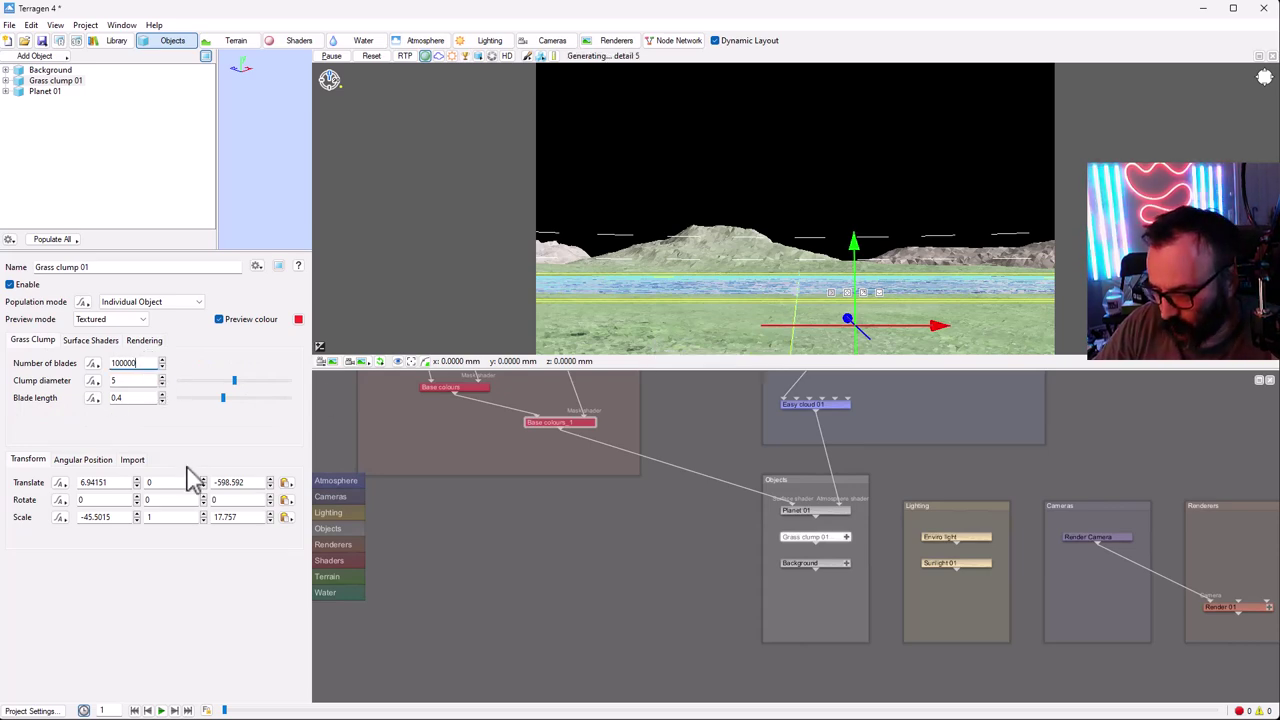
{"action": "key", "text": "Return"}
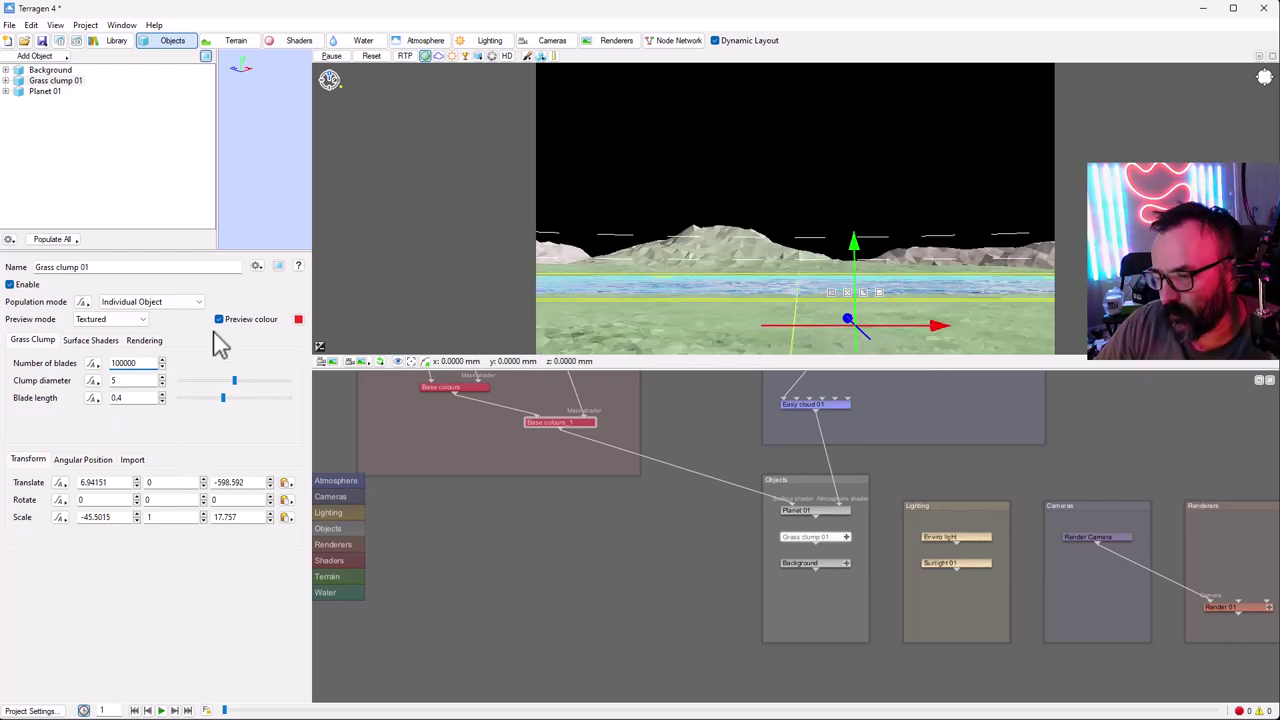
{"action": "type", "text": "10"}
{"action": "key", "text": "Return"}
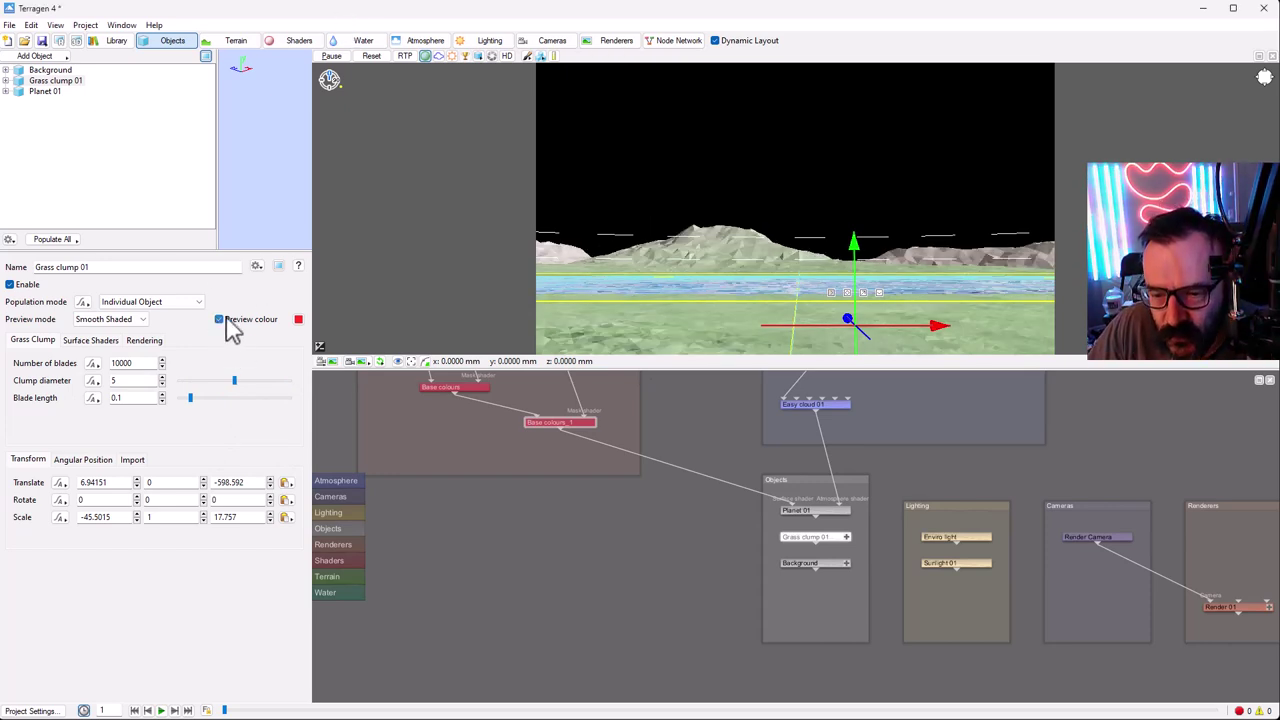
- Disable the preview colour of Grass clump 01 and set its preview mode to Textured
{"action": "left_click", "coordinate": [219, 319]}
{"action": "left_click", "coordinate": [147, 320]}
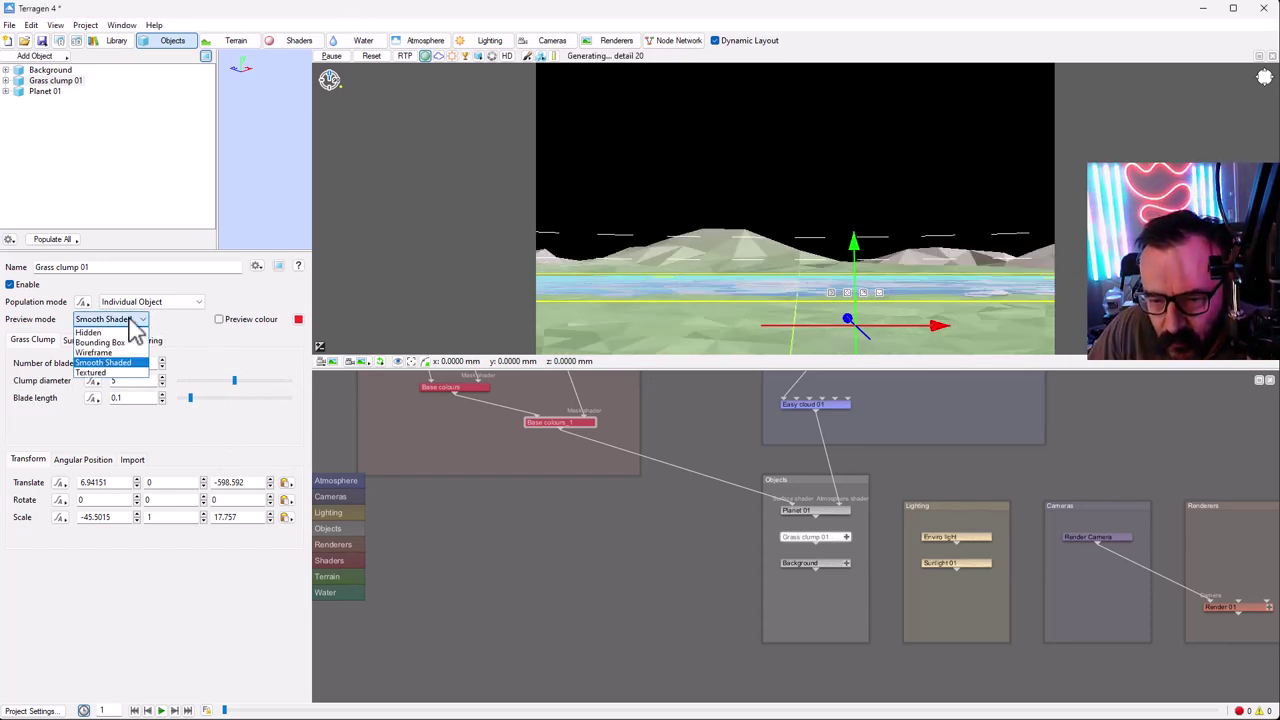
{"action": "left_click", "coordinate": [112, 366]}
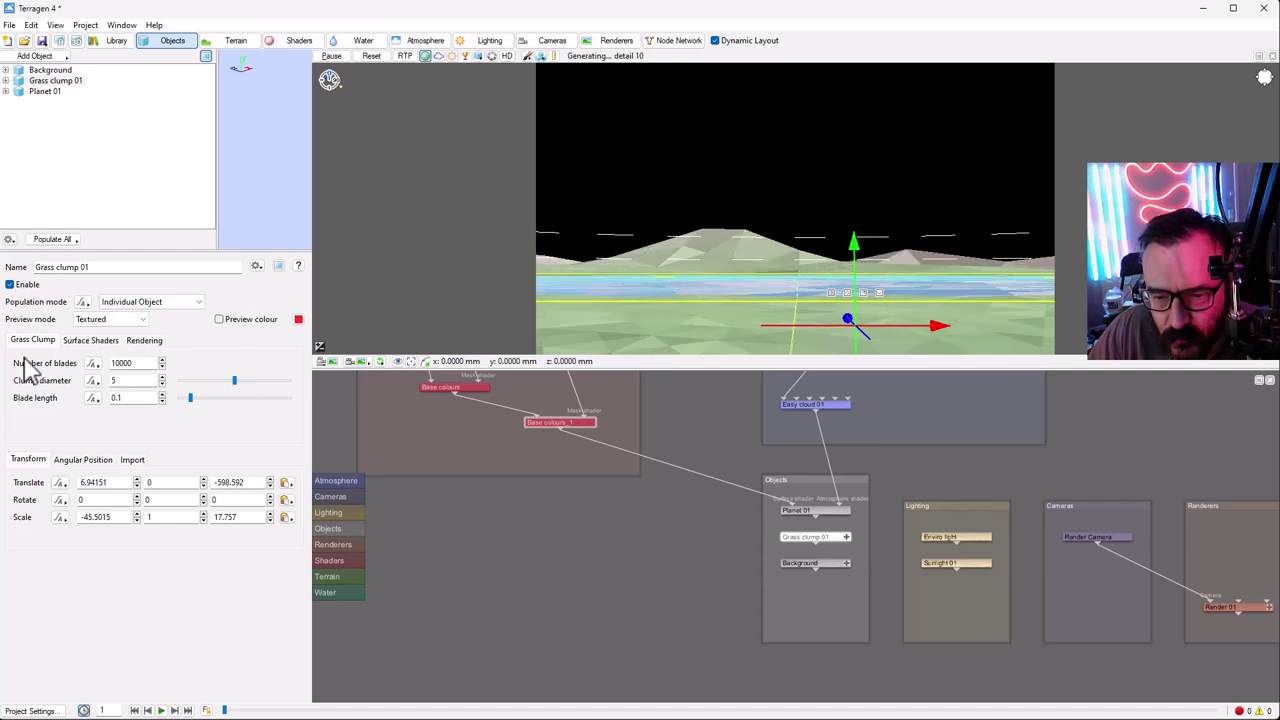
- Set Grass clump 01 to 100000 blades with a blade length of 0.2
{"action": "left_click", "coordinate": [138, 362]}
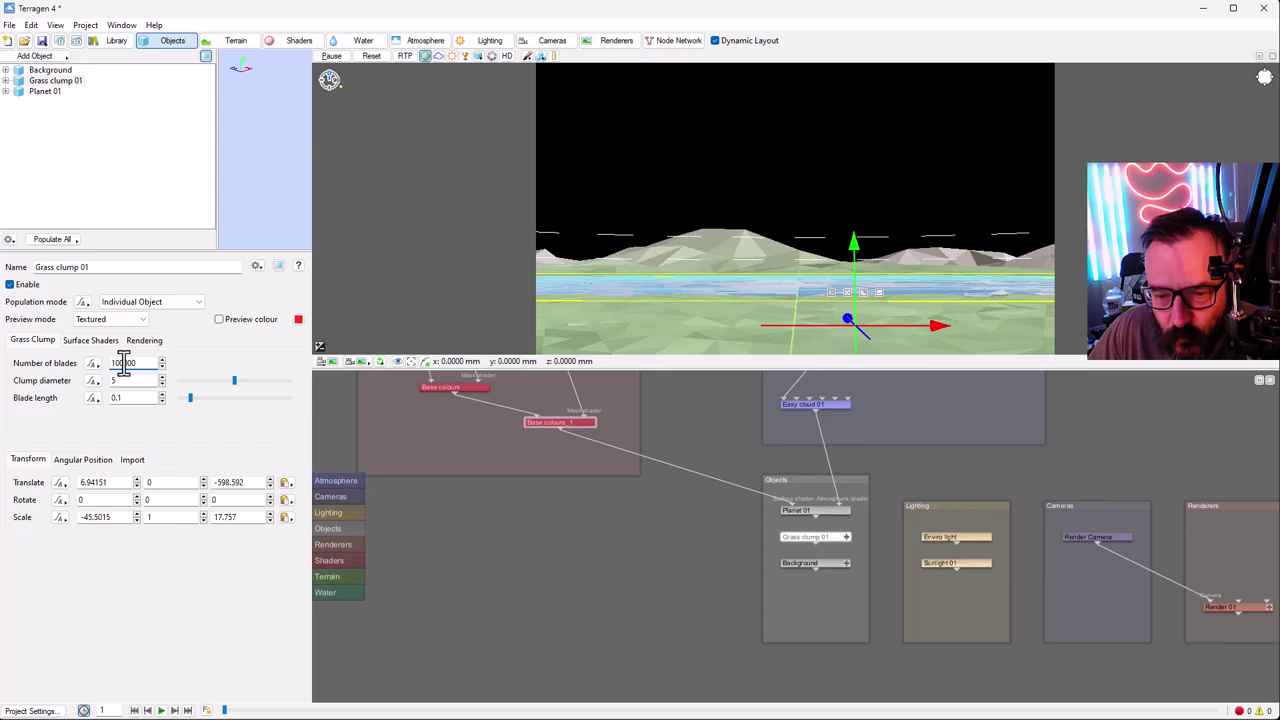
{"action": "key", "text": "Tab"}
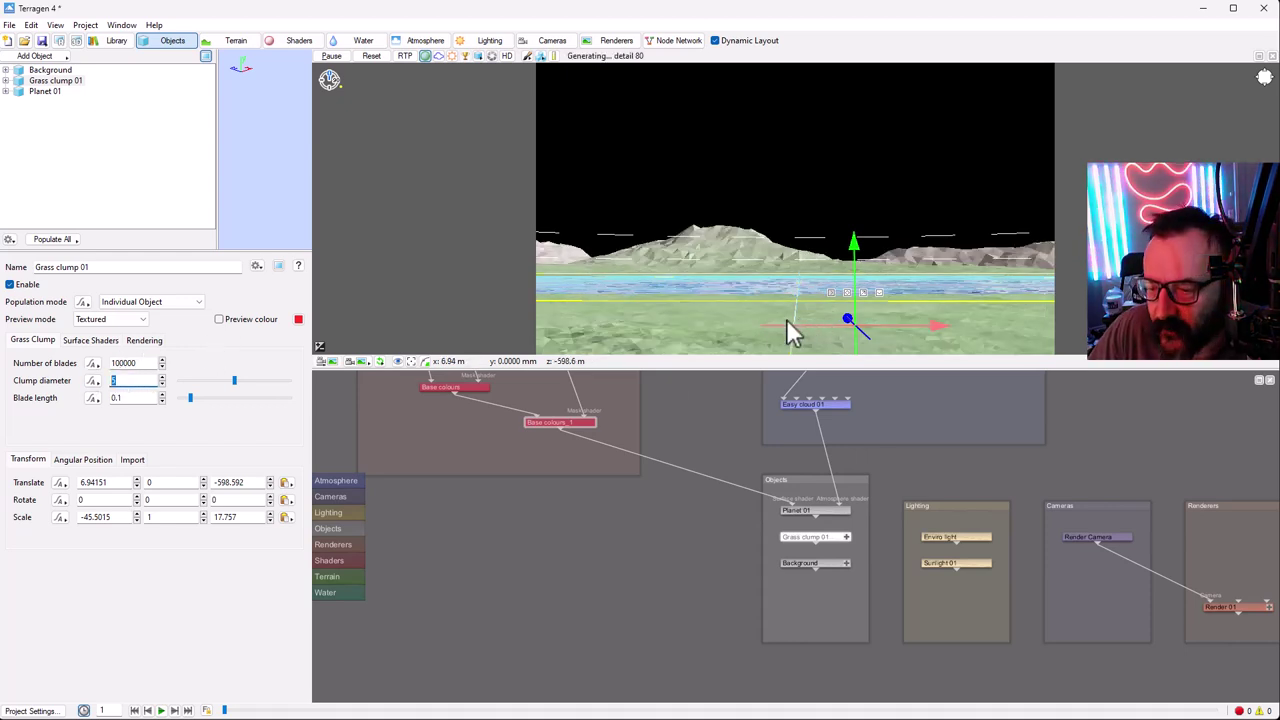
{"action": "key", "text": "Tab"}
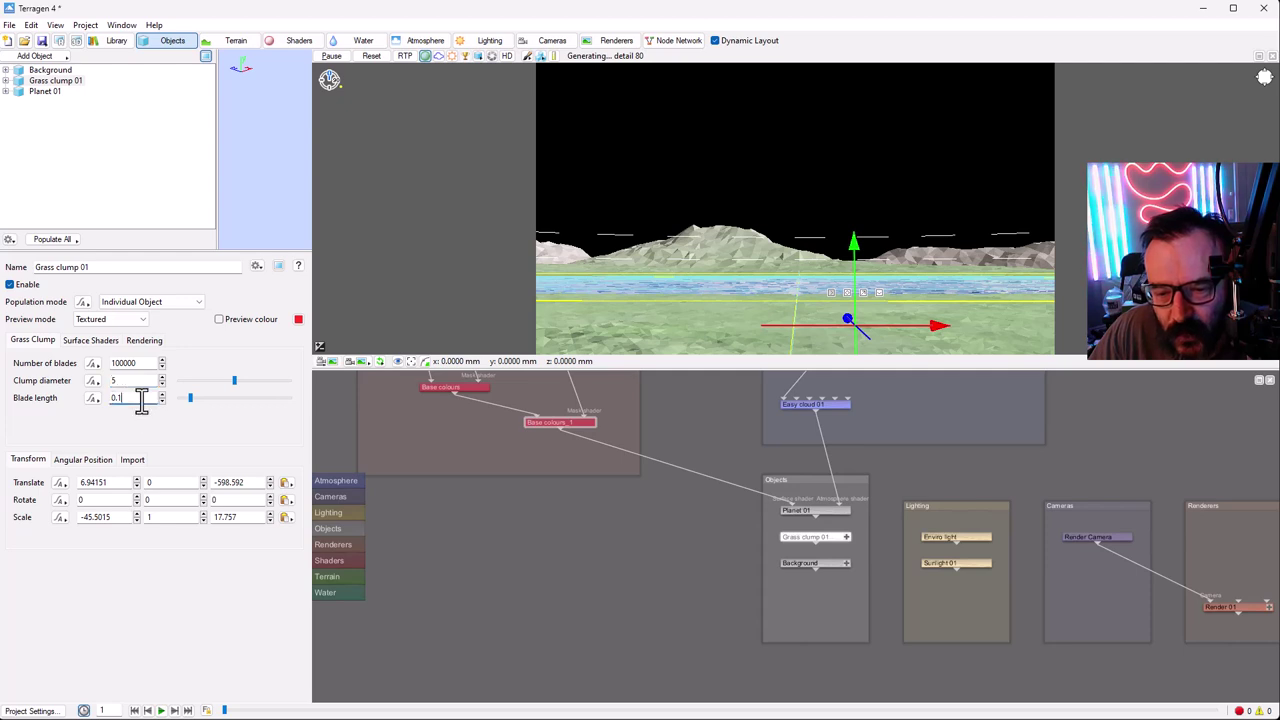
{"action": "type", "text": "0.2"}
{"action": "key", "text": "Return"}
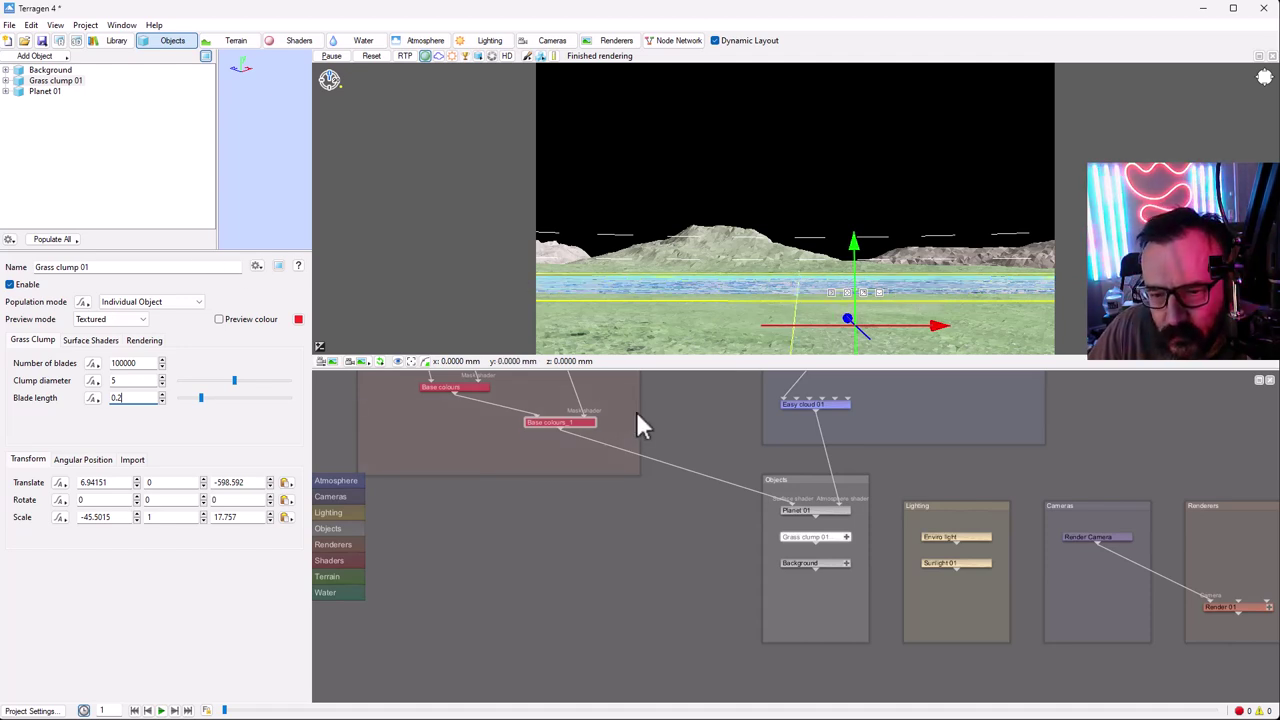
- Set the stone tallness of Fake stones shader 01 in the terrain network to 0.3 and close its settings
{"action": "middle_click_drag", "start_coordinate": [516, 420], "coordinate": [665, 602]}
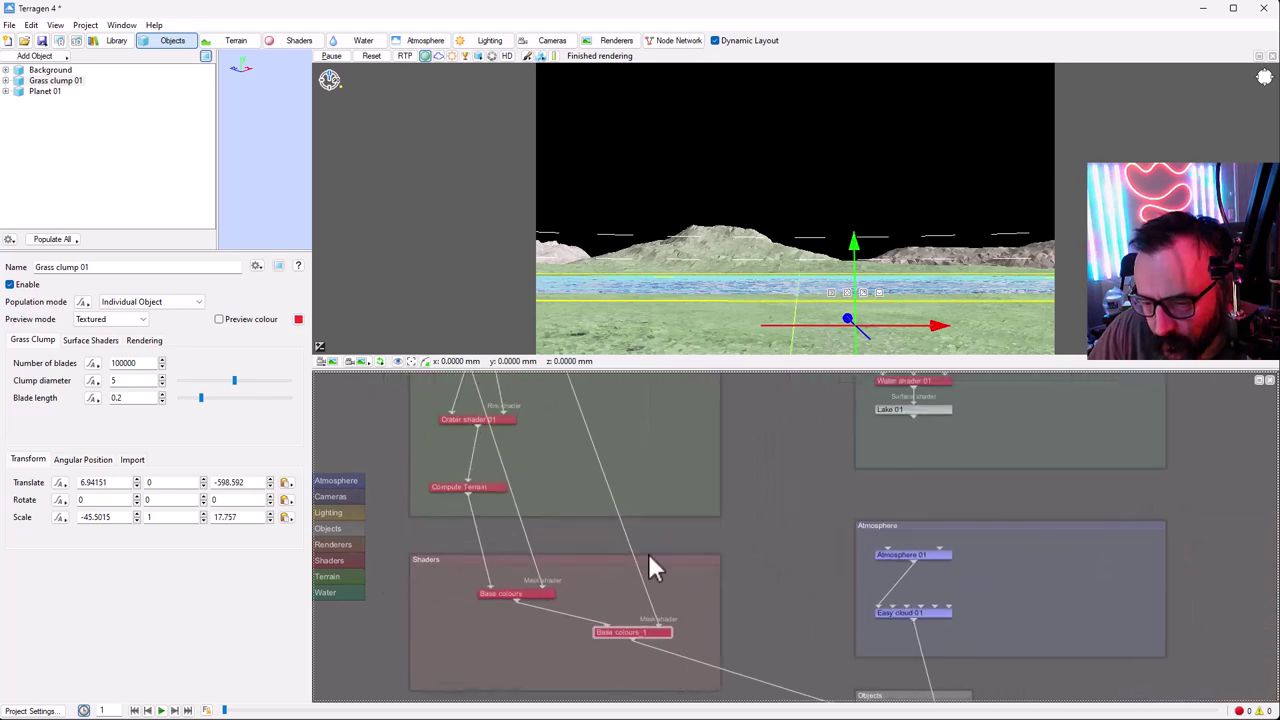
{"action": "middle_click_drag", "start_coordinate": [576, 445], "coordinate": [554, 532]}
{"action": "left_click", "coordinate": [466, 459]}
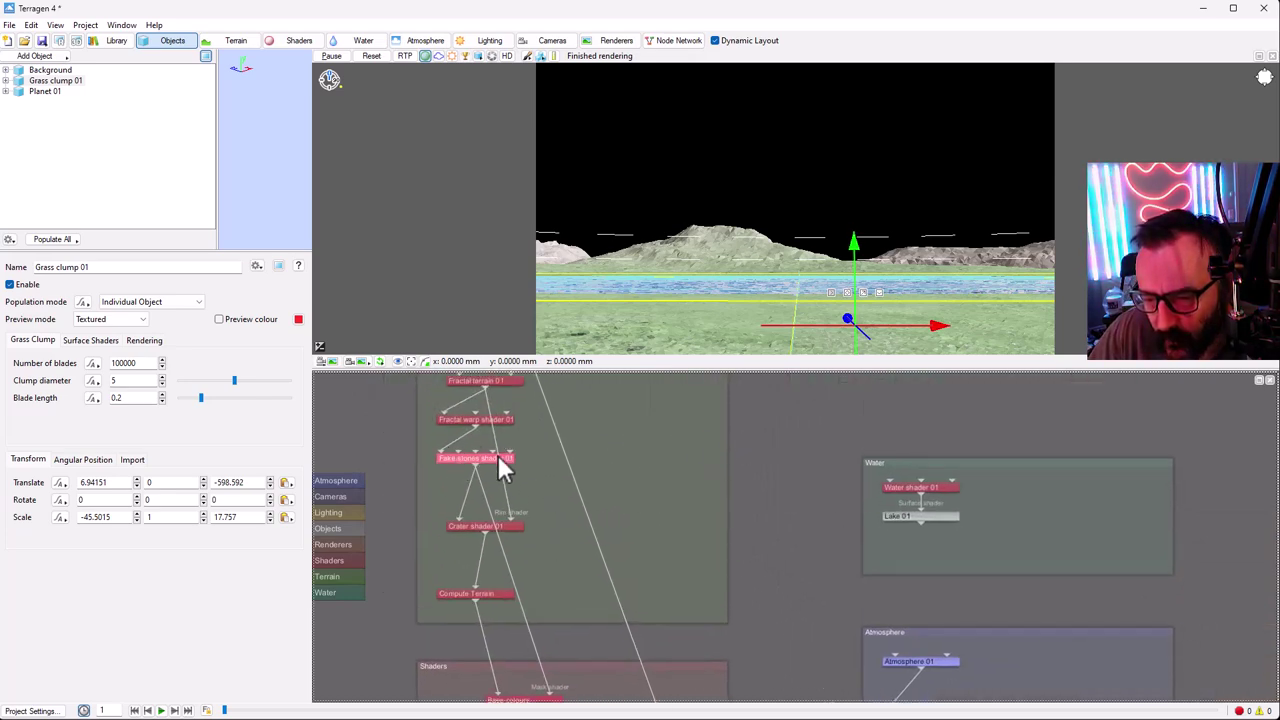
{"action": "double_click", "coordinate": [470, 459]}
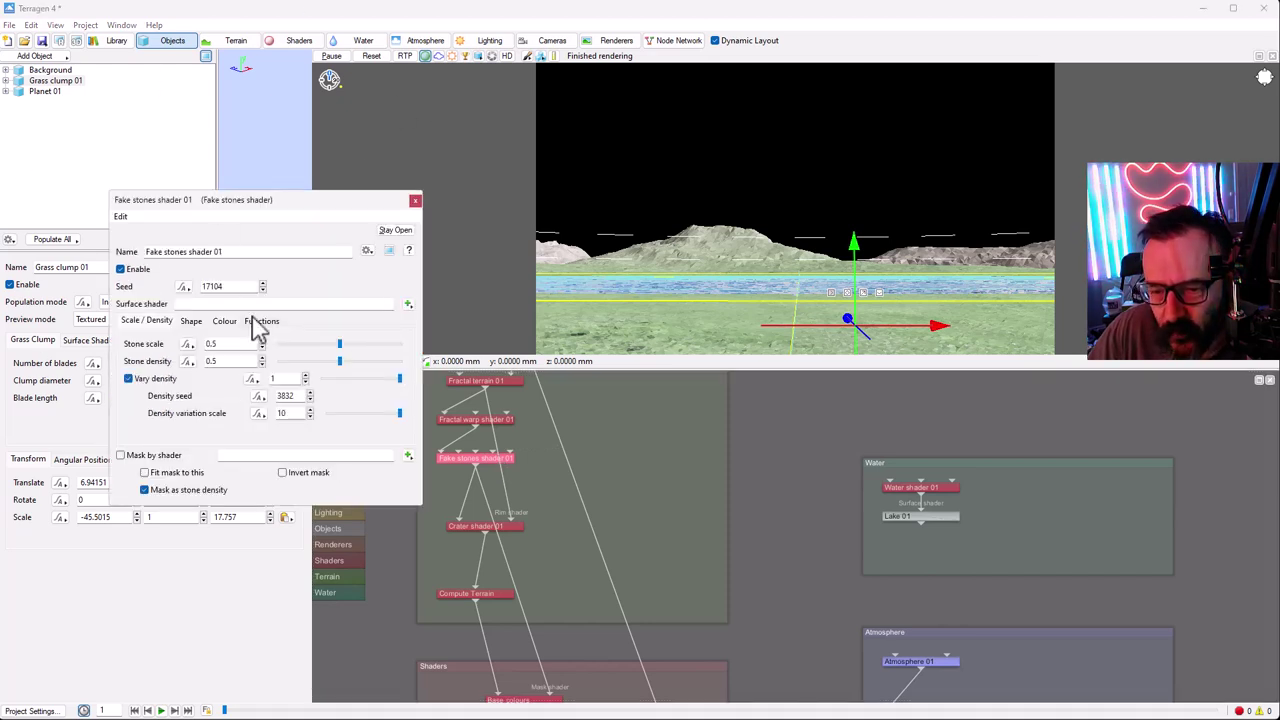
{"action": "left_click", "coordinate": [190, 322]}
{"action": "left_click_drag", "start_coordinate": [232, 344], "coordinate": [178, 358]}
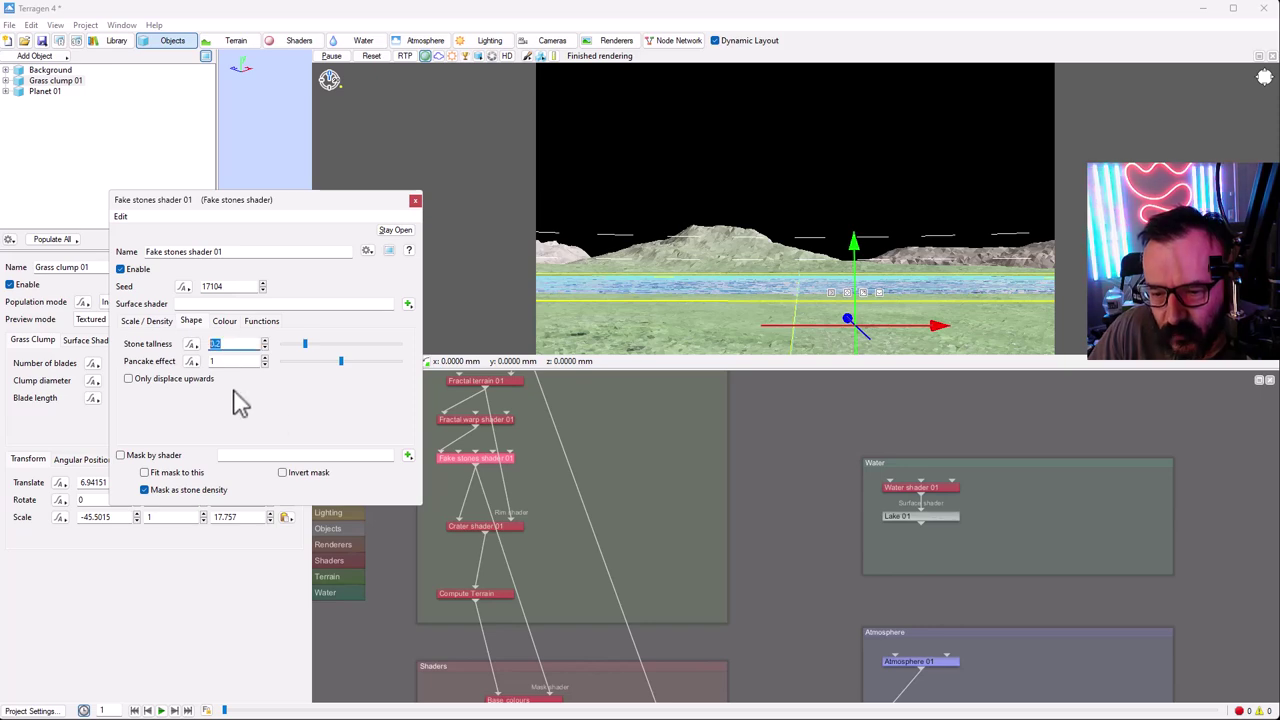
{"action": "type", "text": "0.3"}
{"action": "key", "text": "Return"}
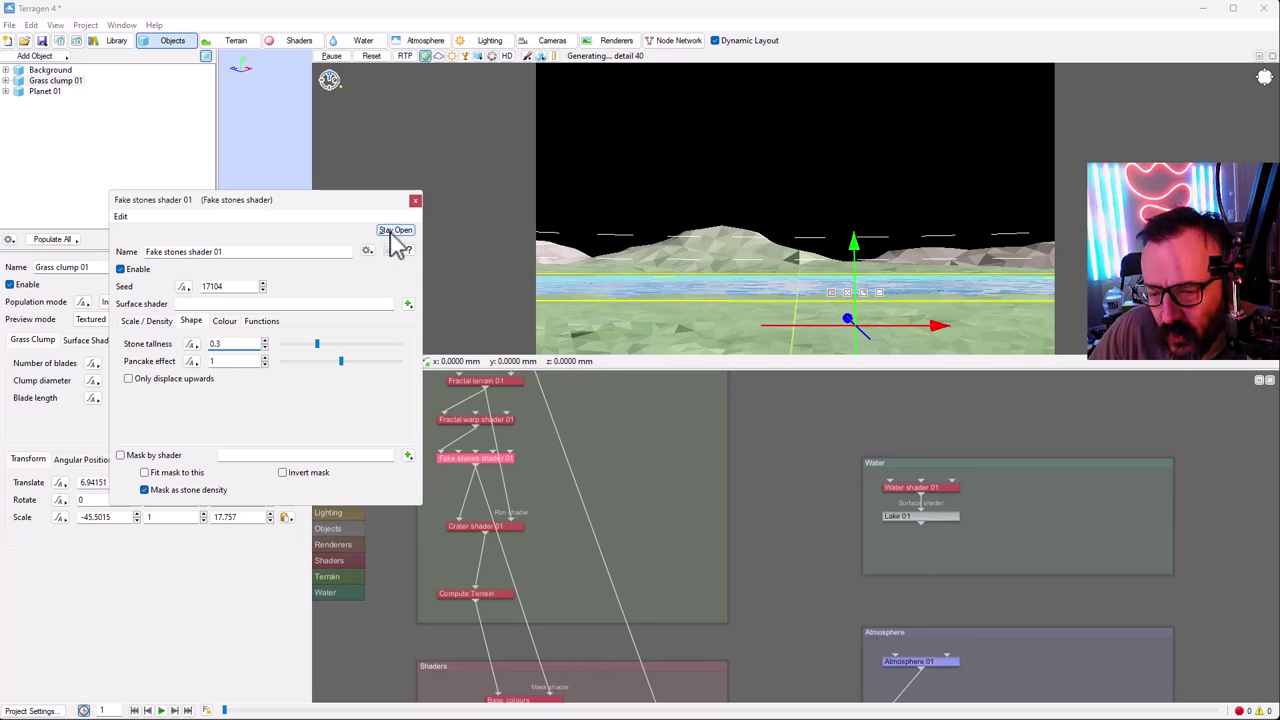
{"action": "left_click", "coordinate": [415, 203]}
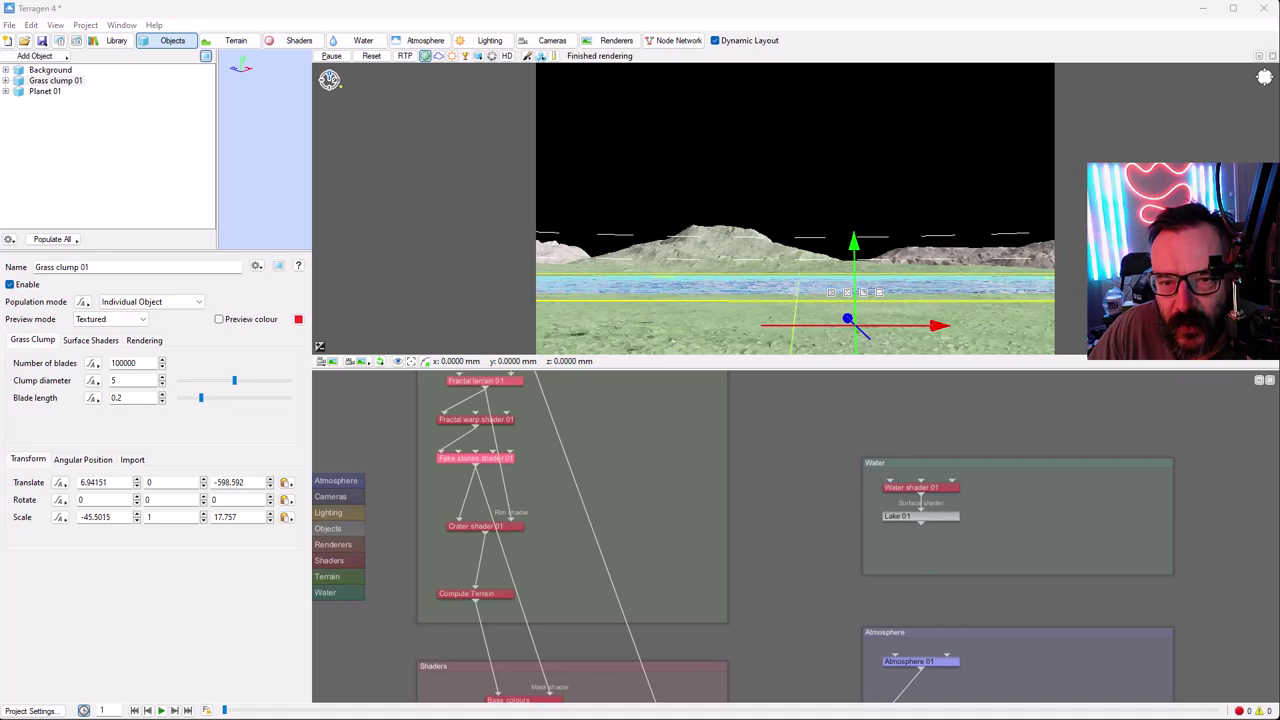
- Start a test render of the denser grass and taller stones, stop it before it finishes and close the render view
{"action": "key", "text": "ctrl+r"}
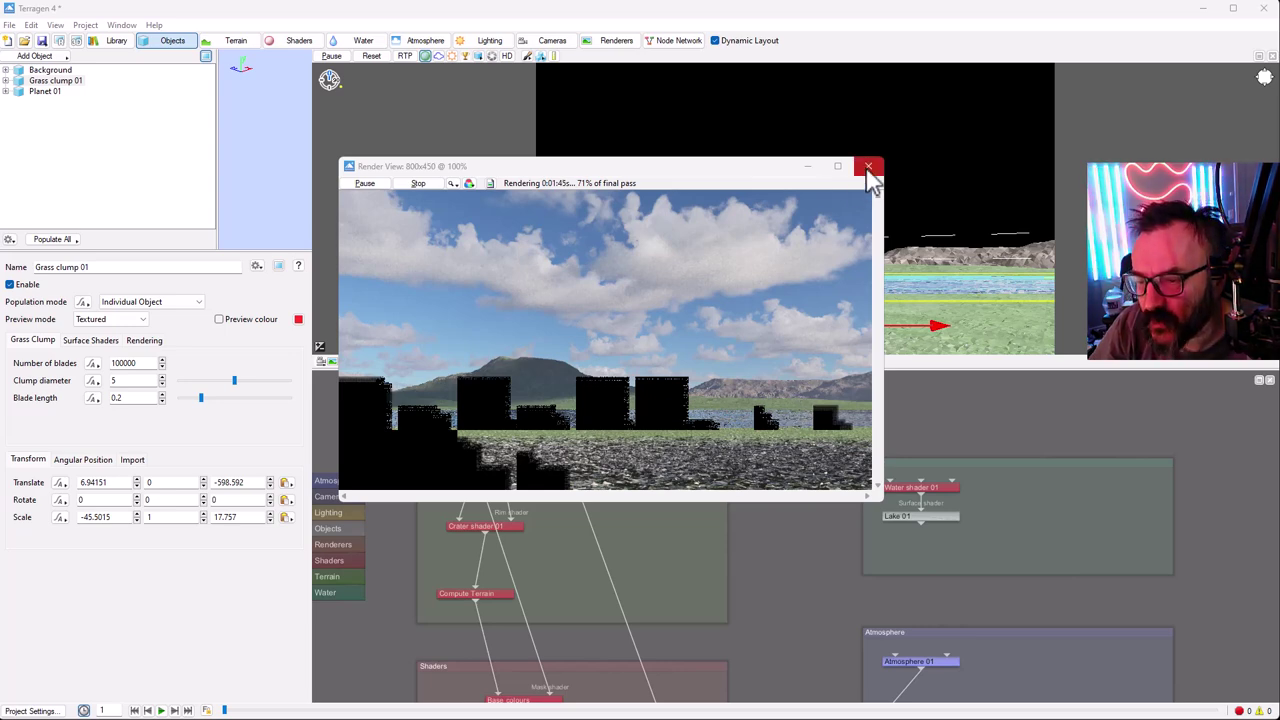
{"action": "left_click", "coordinate": [418, 184]}
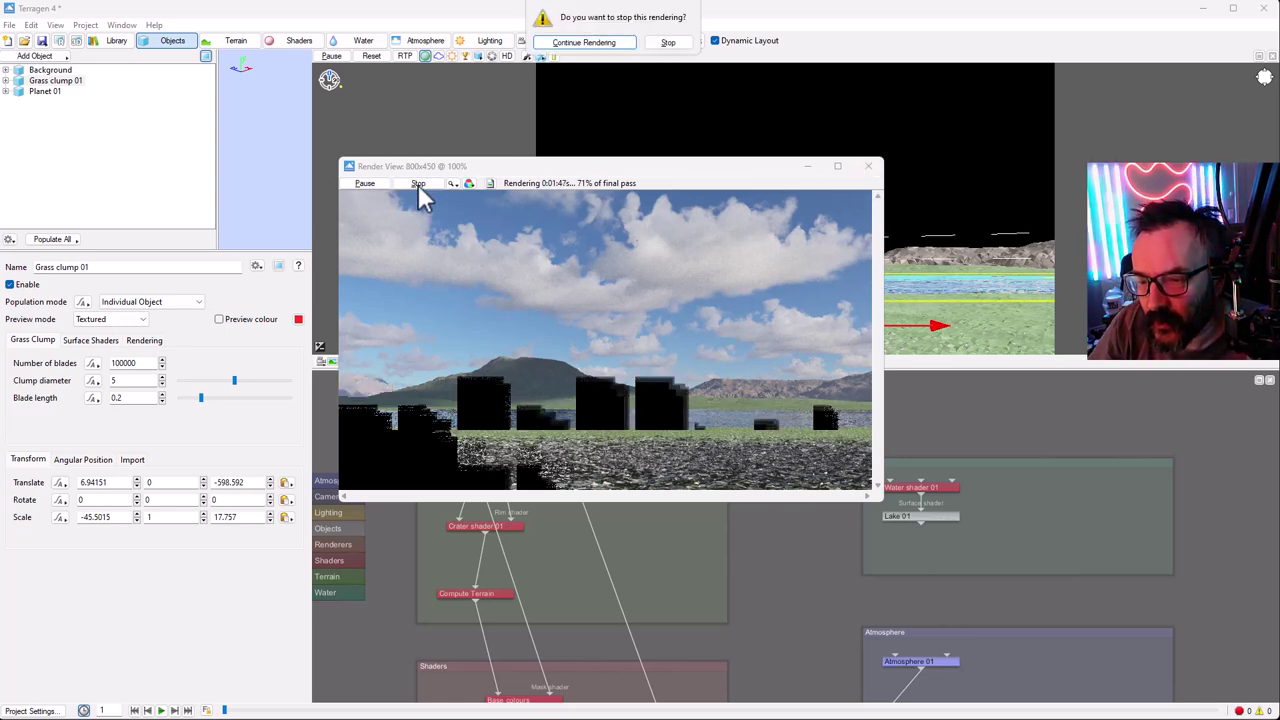
{"action": "left_click", "coordinate": [667, 42]}
{"action": "left_click", "coordinate": [869, 167]}
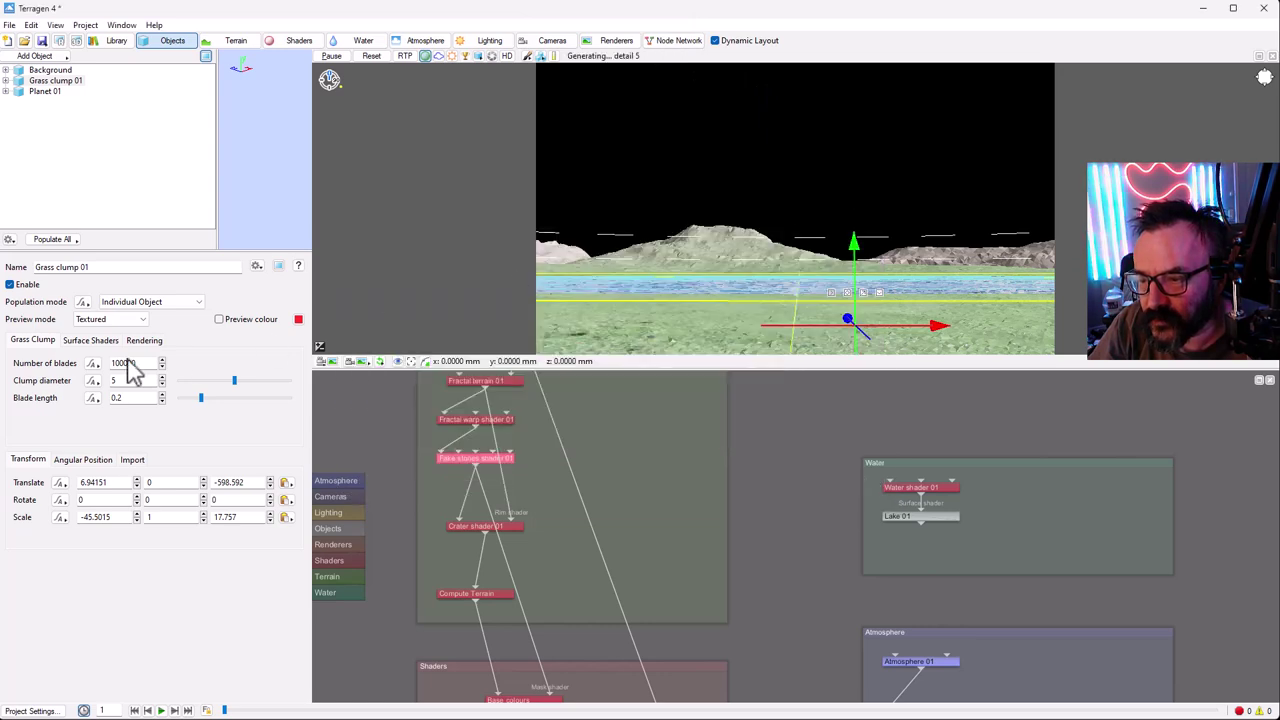
- Reduce Grass clump 01 to 10000 blades with a blade length of 0.1
{"action": "left_click", "coordinate": [128, 363]}
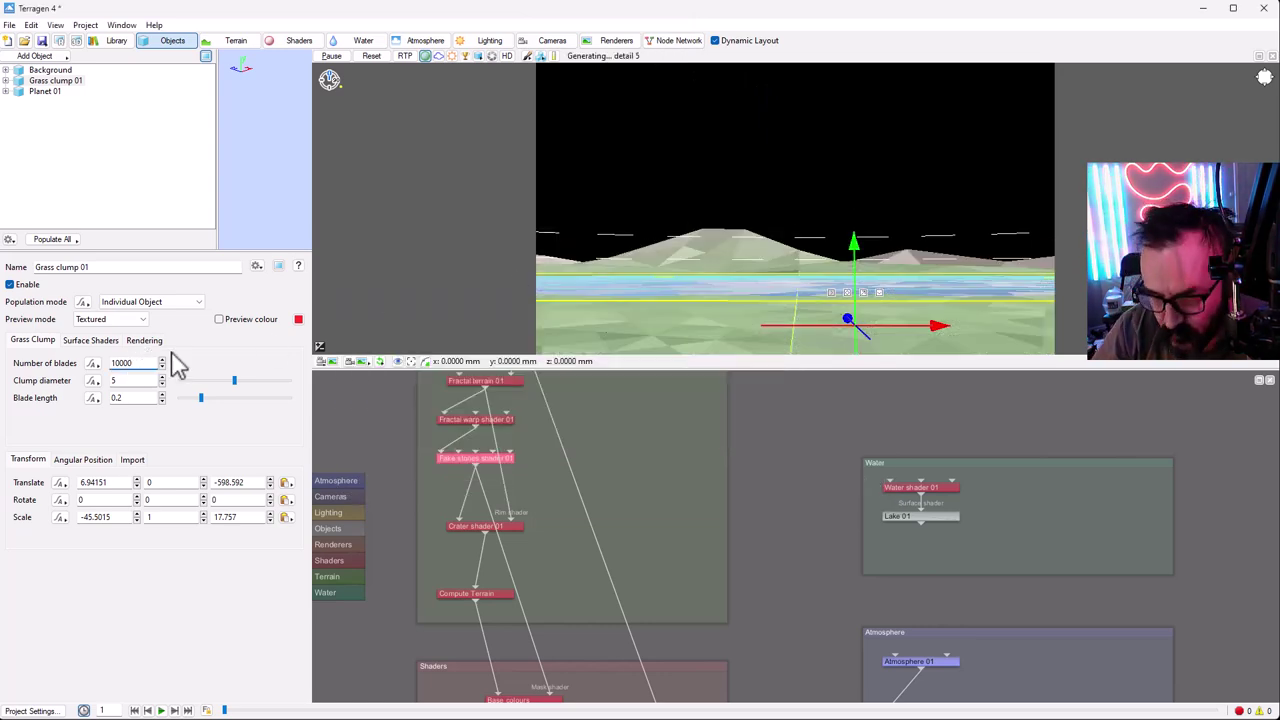
{"action": "double_click", "coordinate": [132, 397]}
{"action": "type", "text": "0.1"}
{"action": "key", "text": "Return"}
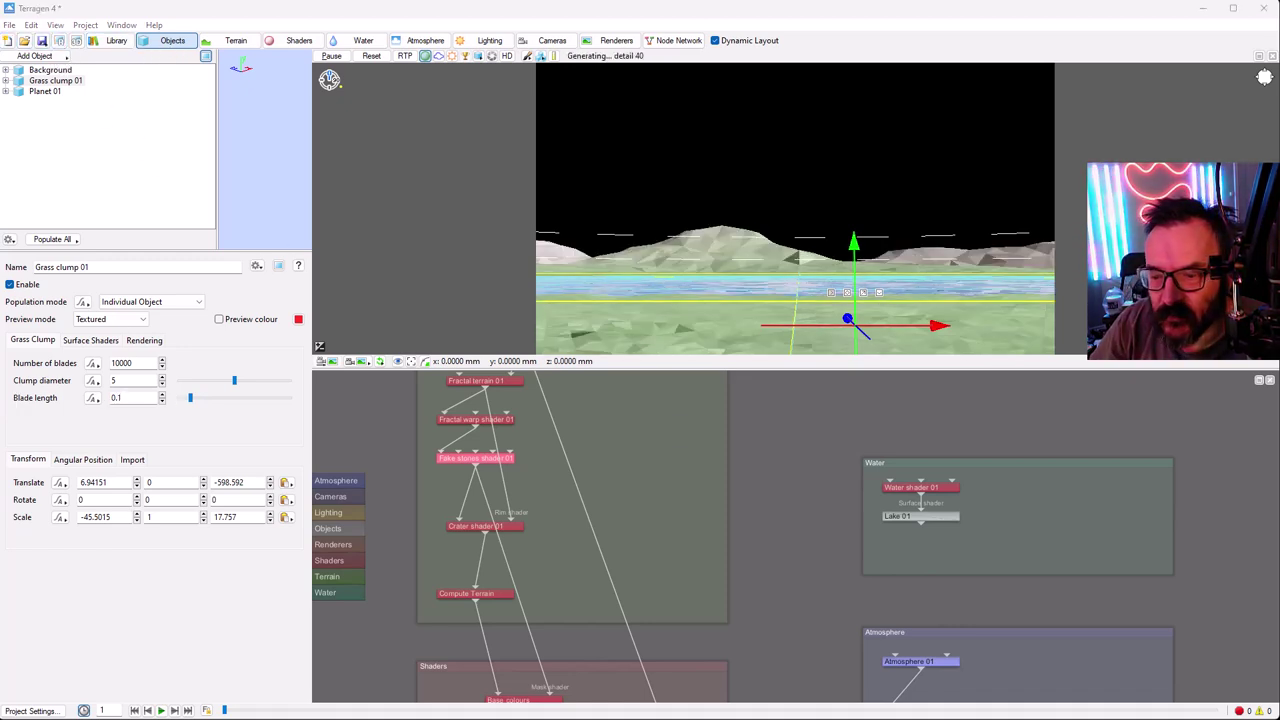
- Render the scene with the sparser, shorter grass to completion, examine the foreground and close the render view
{"action": "key", "text": "ctrl+r"}
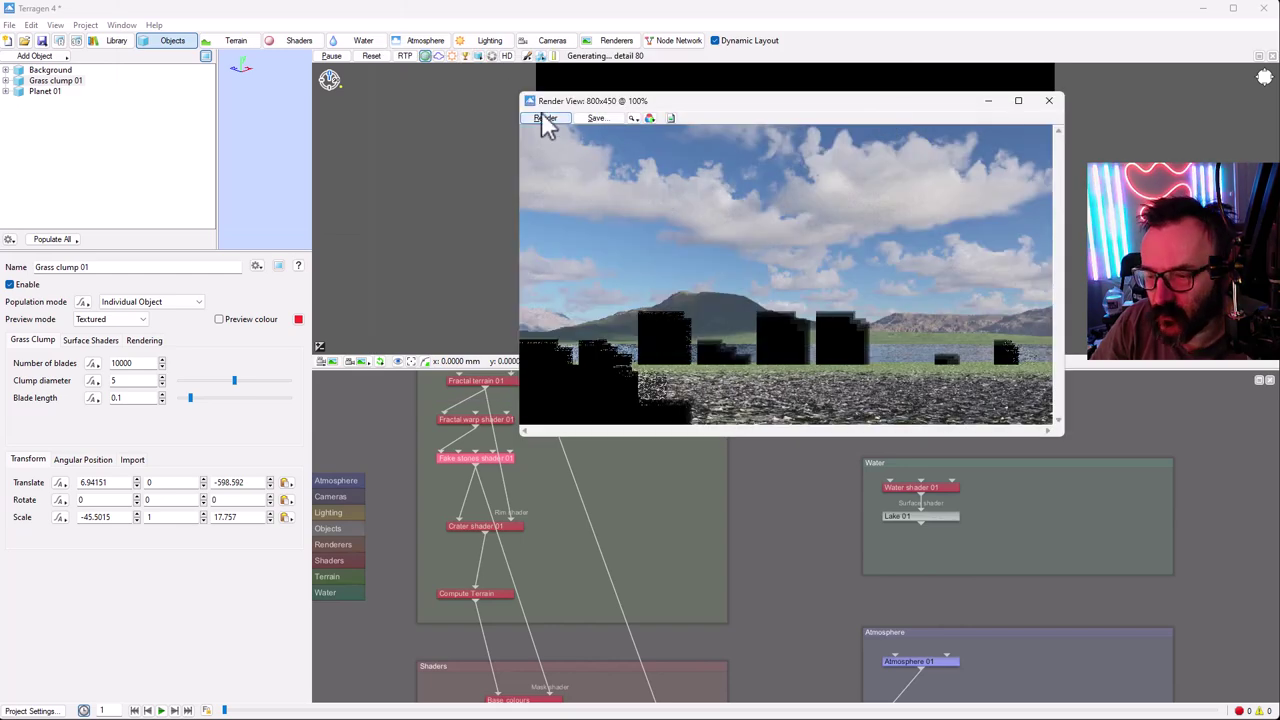
{"action": "left_click", "coordinate": [545, 118]}
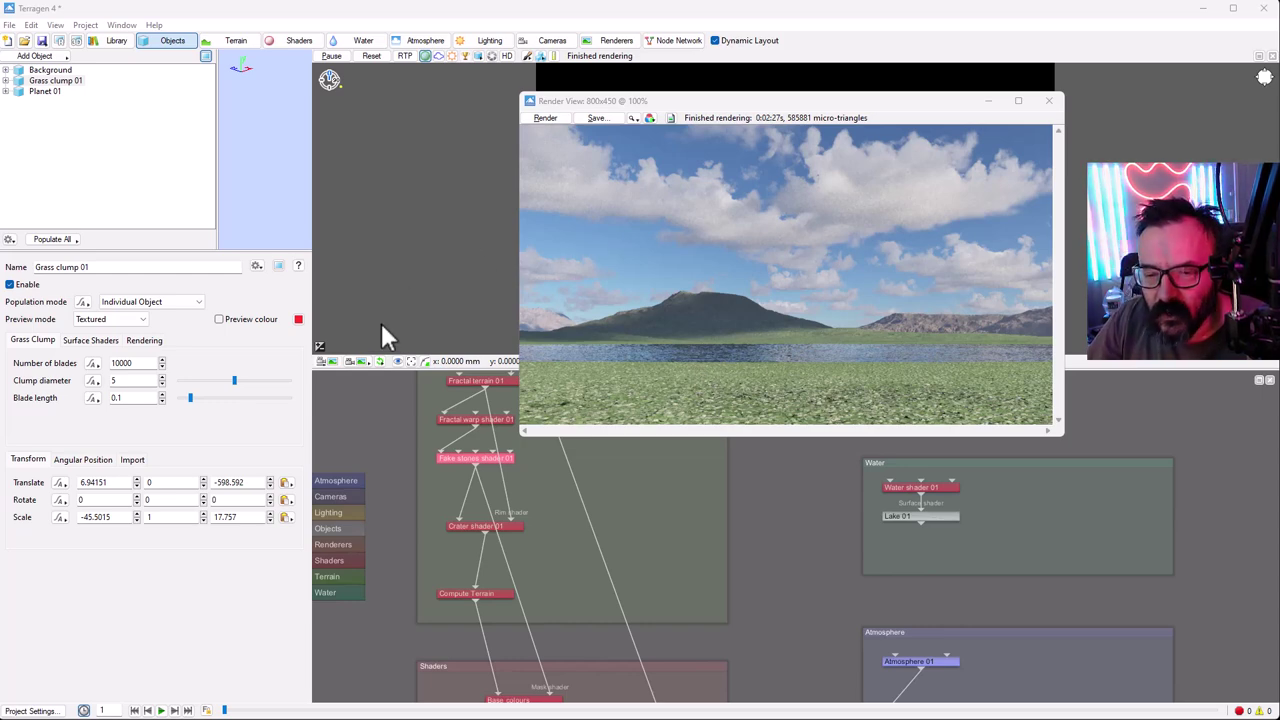
{"action": "left_click", "coordinate": [1048, 100]}
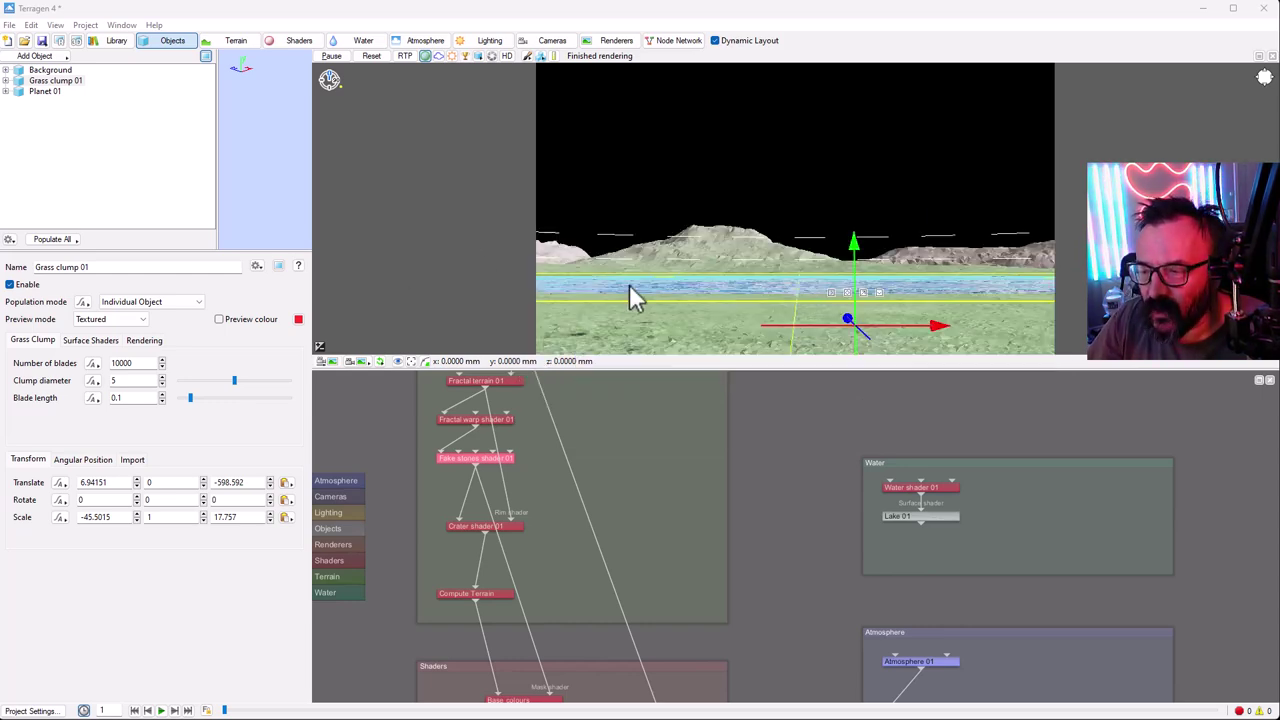
{"action": "scroll", "coordinate": [700, 460], "scroll_direction": "up", "scroll_amount": 3}
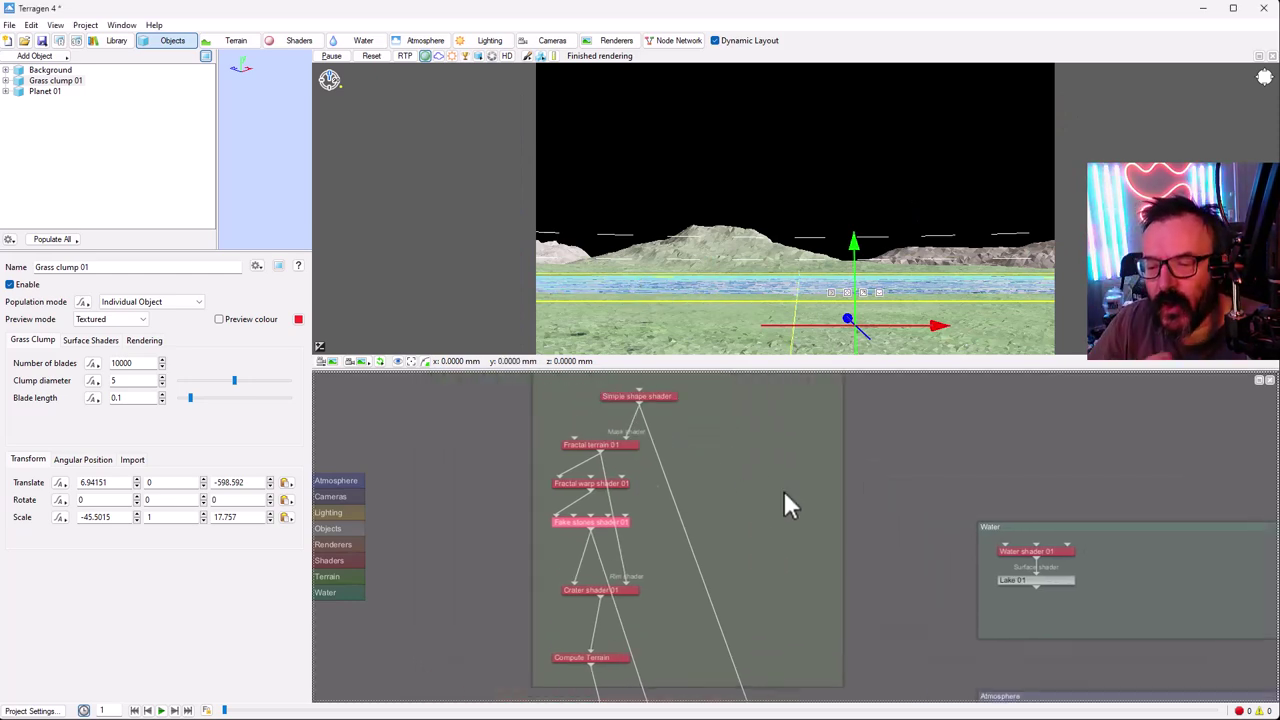